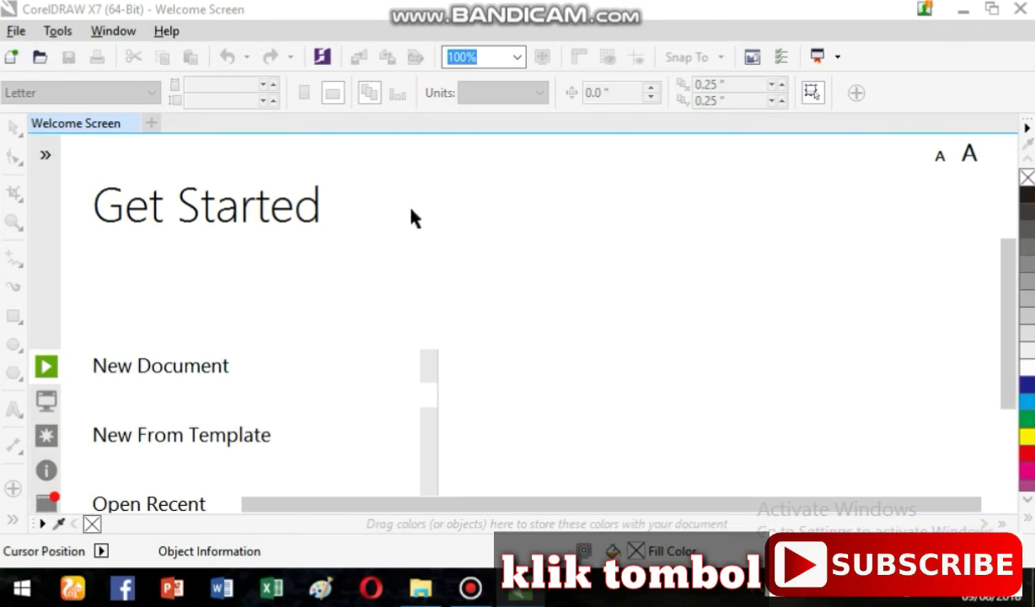
Step: Create a new blank document with a landscape Letter page
{"action": "left_click", "coordinate": [332, 95]}
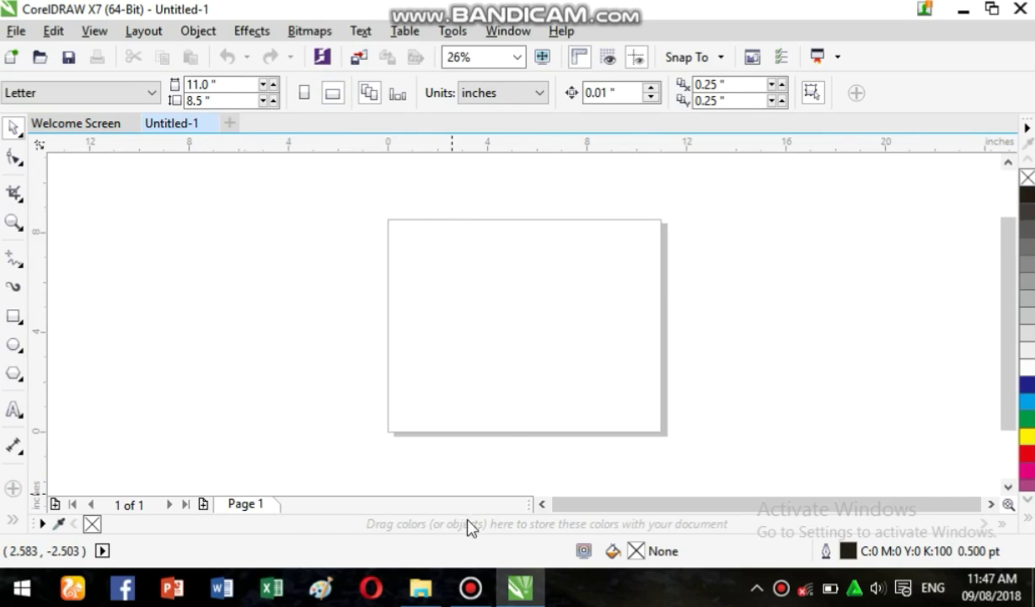
Step: Switch to File Explorer and copy the white Audi photo _20180720_163437 from the Saved Pictures folder
{"action": "left_click", "coordinate": [420, 587]}
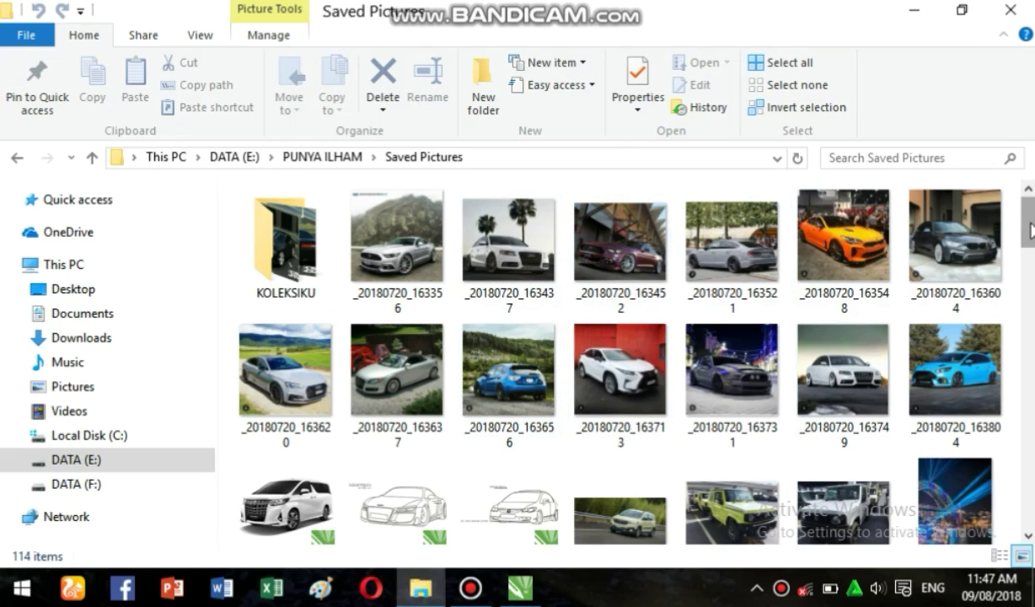
{"action": "scroll", "coordinate": [824, 213], "scroll_direction": "down", "scroll_amount": 10}
{"action": "scroll", "coordinate": [824, 213], "scroll_direction": "up", "scroll_amount": 6}
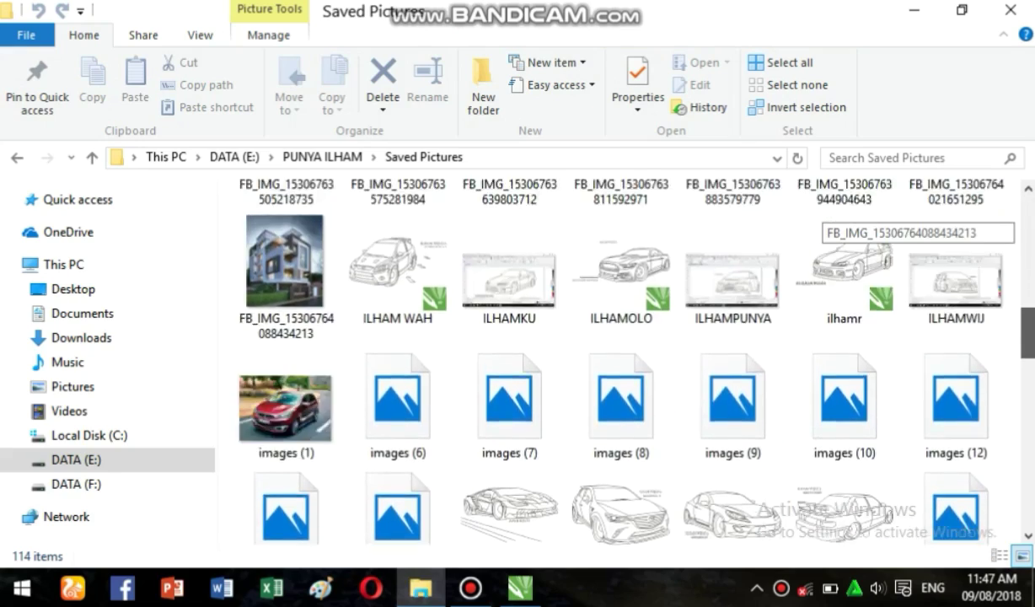
{"action": "scroll", "coordinate": [824, 212], "scroll_direction": "up", "scroll_amount": 8}
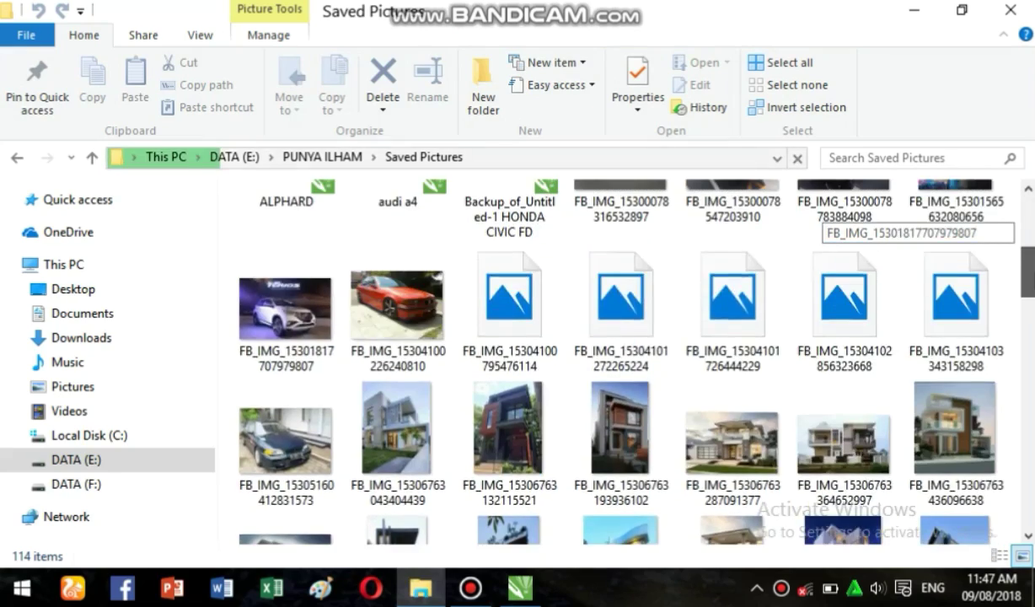
{"action": "scroll", "coordinate": [825, 213], "scroll_direction": "up", "scroll_amount": 1}
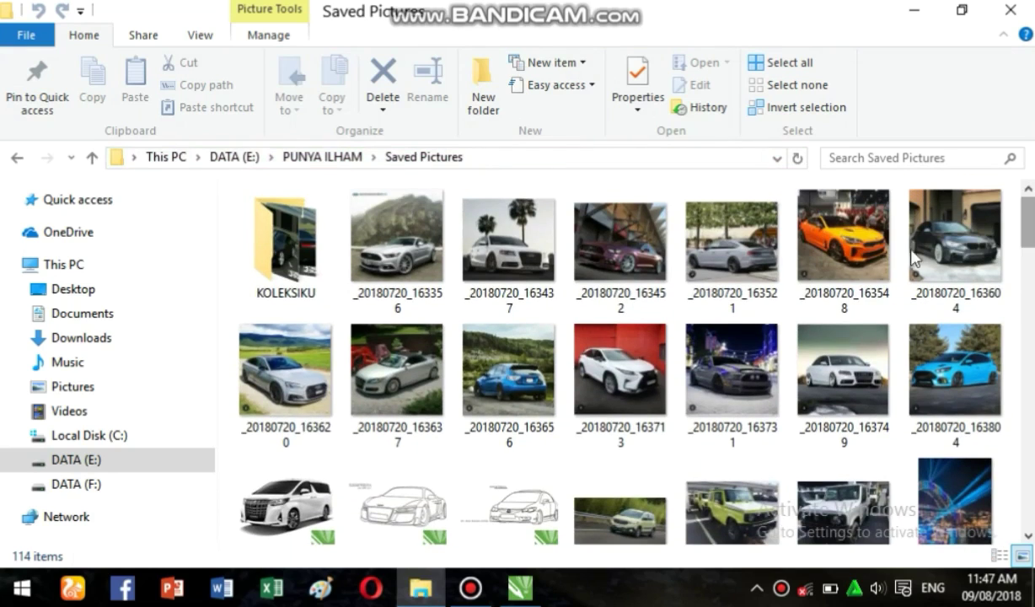
{"action": "left_click", "coordinate": [503, 243]}
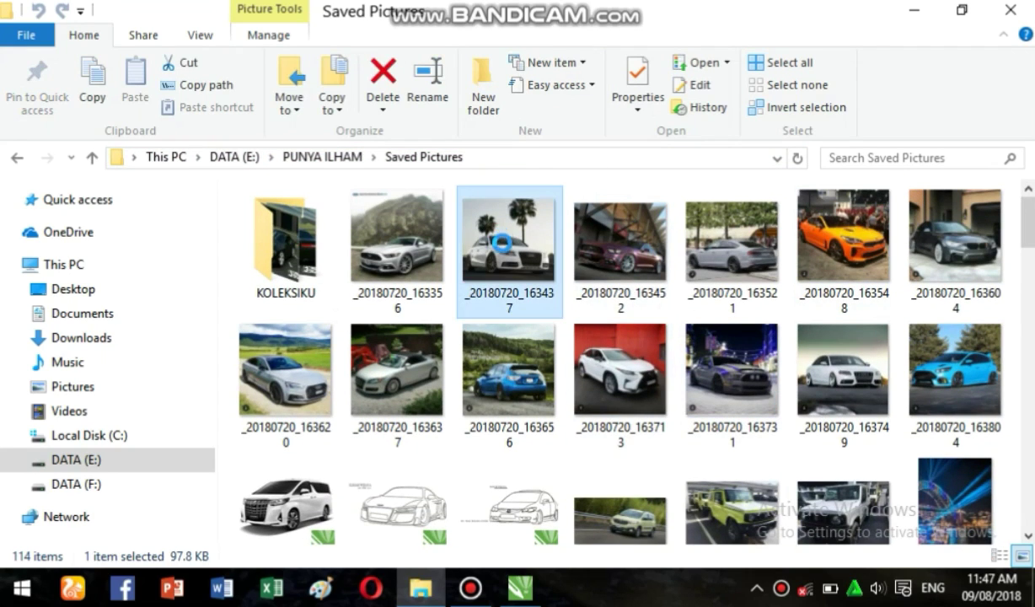
{"action": "right_click", "coordinate": [503, 244]}
{"action": "left_click", "coordinate": [546, 529]}
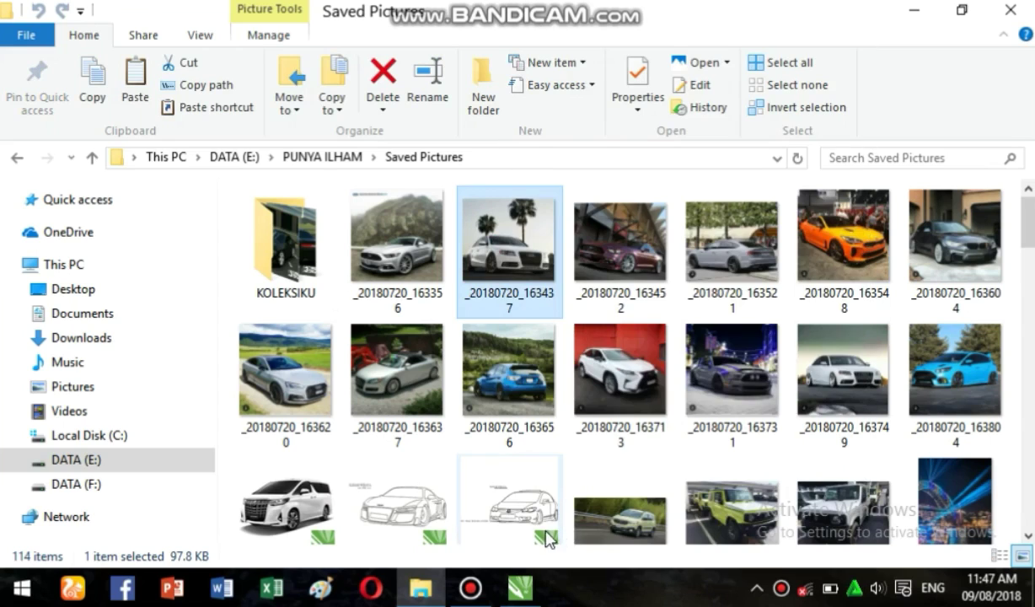
Step: Switch to CorelDRAW, paste the car photo onto the page and enlarge it to about 9.4 by 8.5 inches
{"action": "left_click", "coordinate": [520, 588]}
{"action": "right_click", "coordinate": [497, 349]}
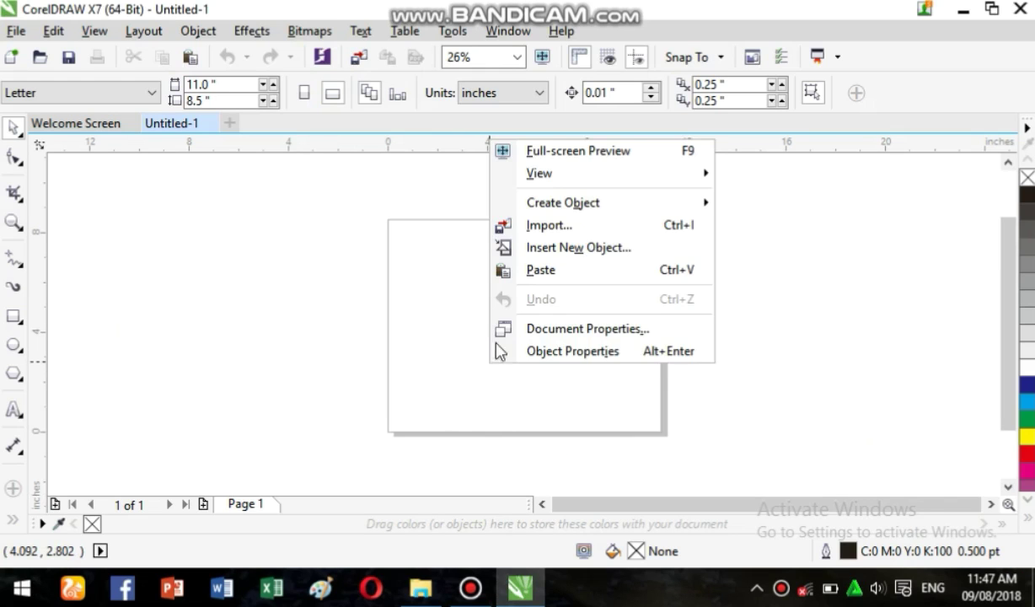
{"action": "left_click", "coordinate": [525, 272]}
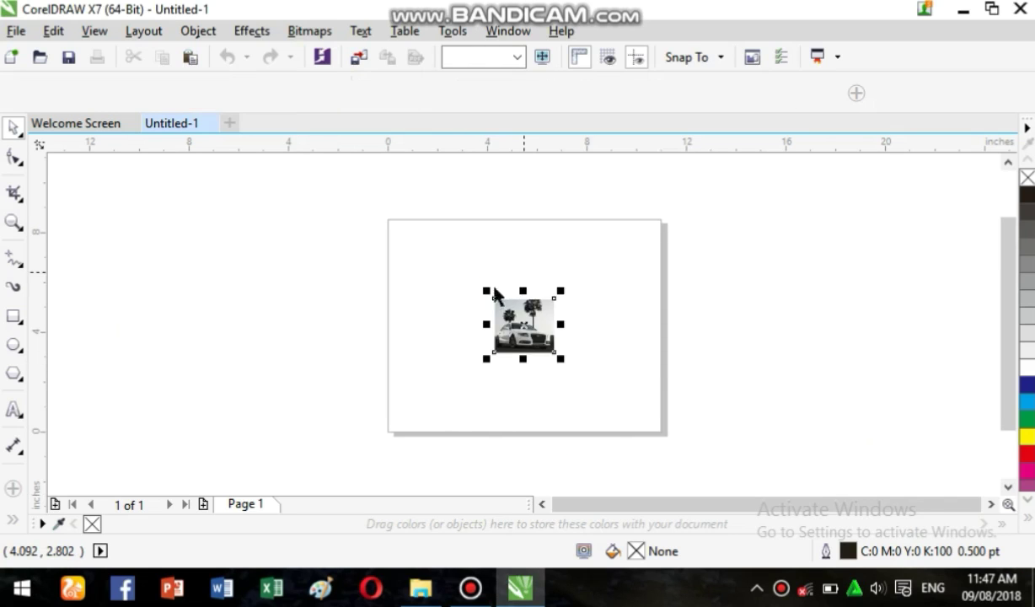
{"action": "left_click_drag", "start_coordinate": [493, 298], "coordinate": [392, 215]}
{"action": "left_click_drag", "start_coordinate": [554, 352], "coordinate": [649, 440]}
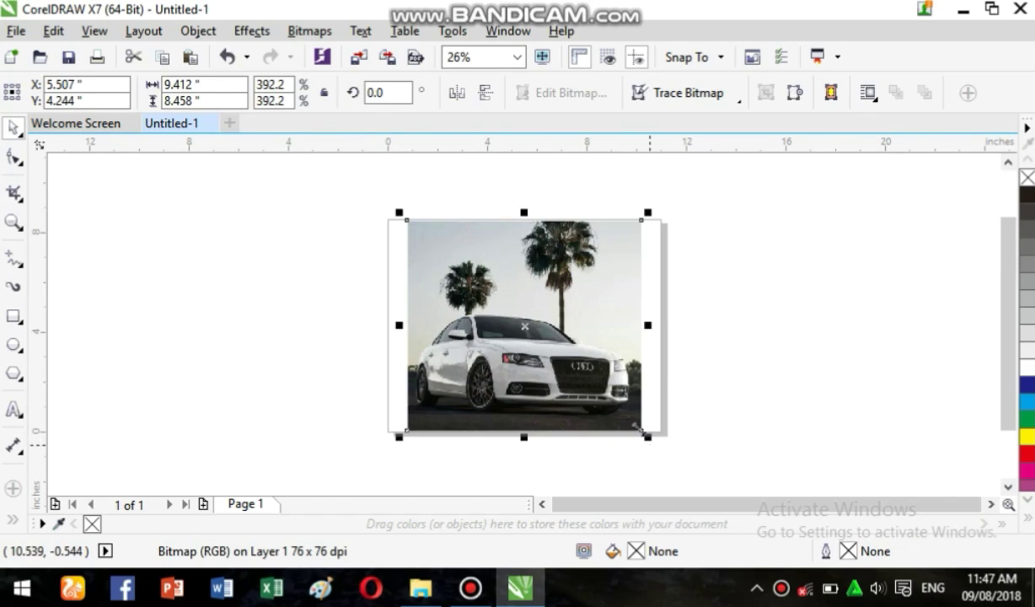
Step: Set up the B-Spline tool with a 1.5 pt outline width for tracing the photo
{"action": "left_click", "coordinate": [516, 56]}
{"action": "left_click", "coordinate": [484, 217]}
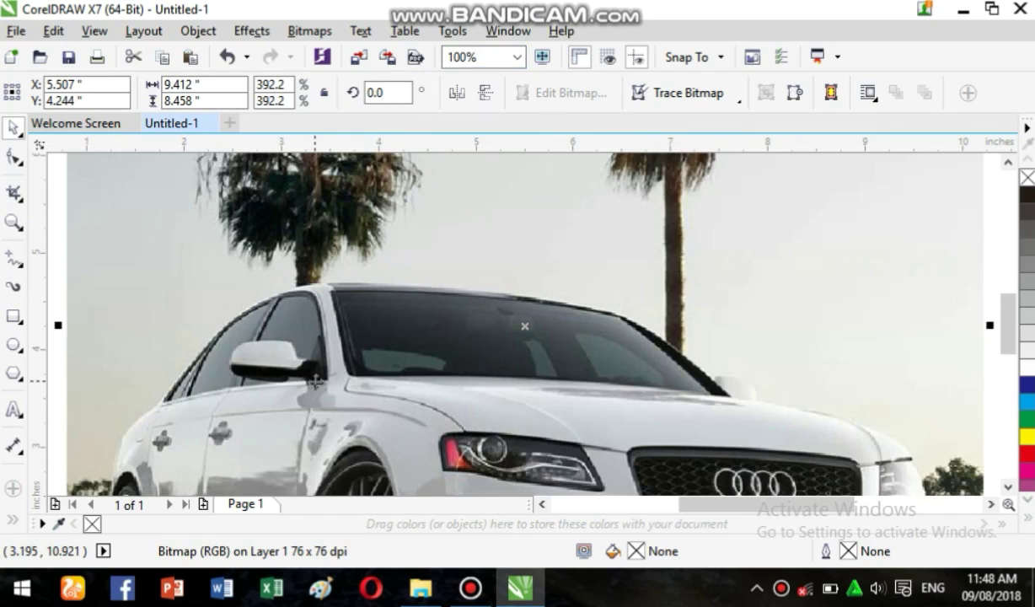
{"action": "left_click", "coordinate": [516, 57]}
{"action": "left_click", "coordinate": [488, 228]}
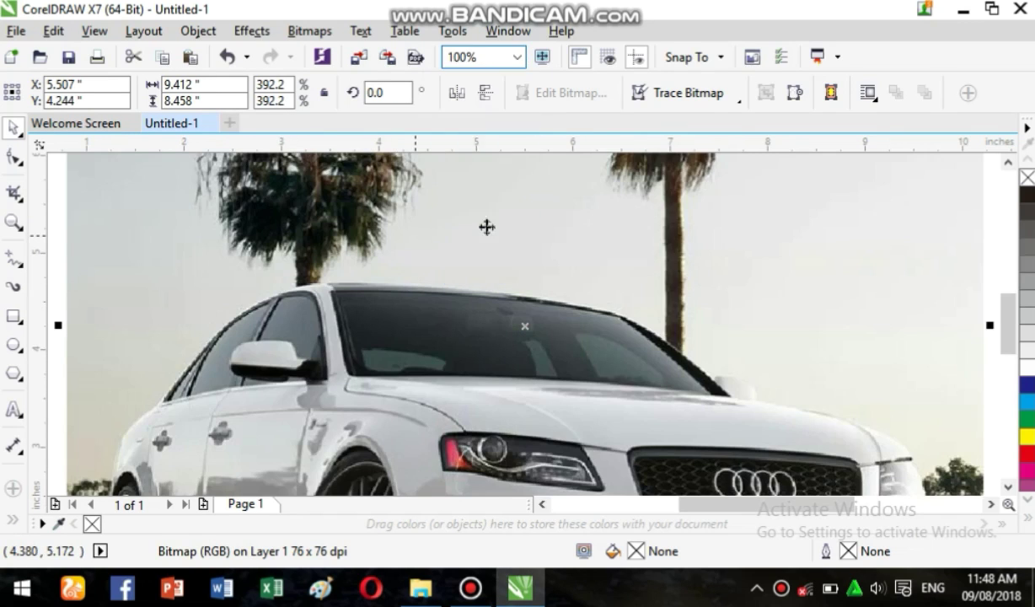
{"action": "left_click", "coordinate": [19, 268]}
{"action": "left_click", "coordinate": [21, 267]}
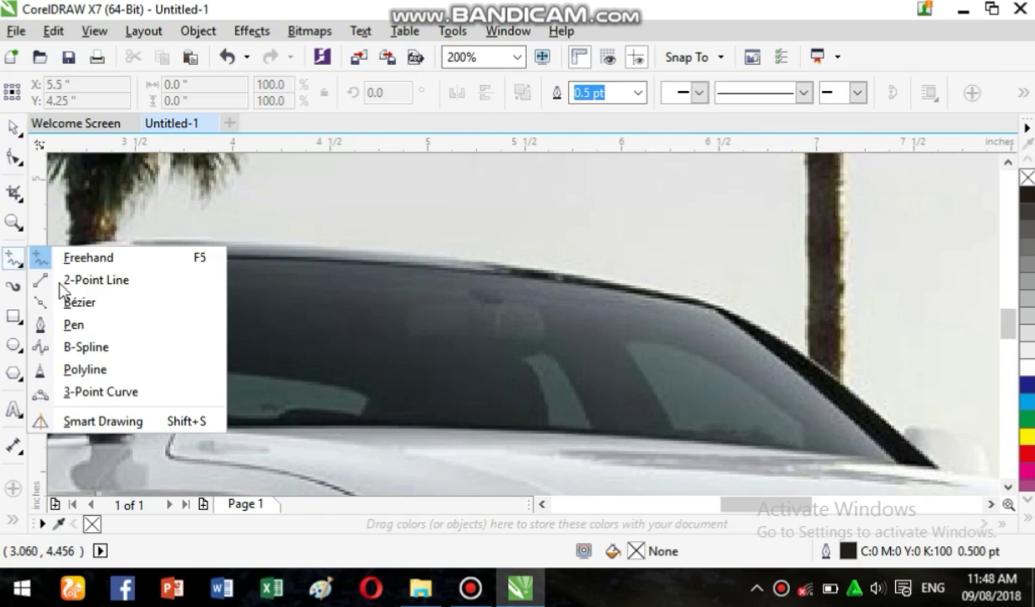
{"action": "left_click", "coordinate": [87, 347]}
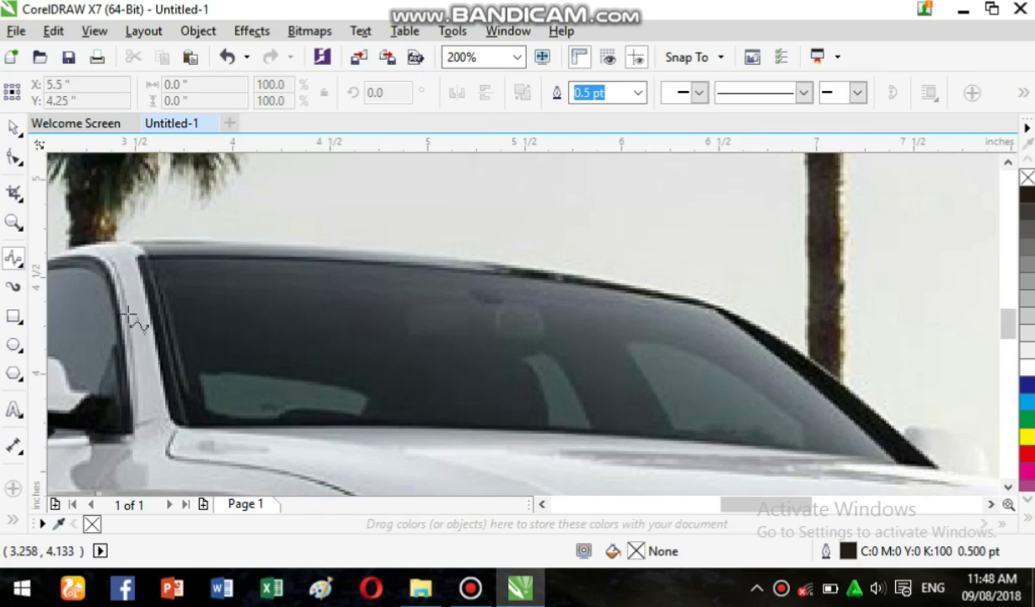
{"action": "left_click", "coordinate": [638, 92]}
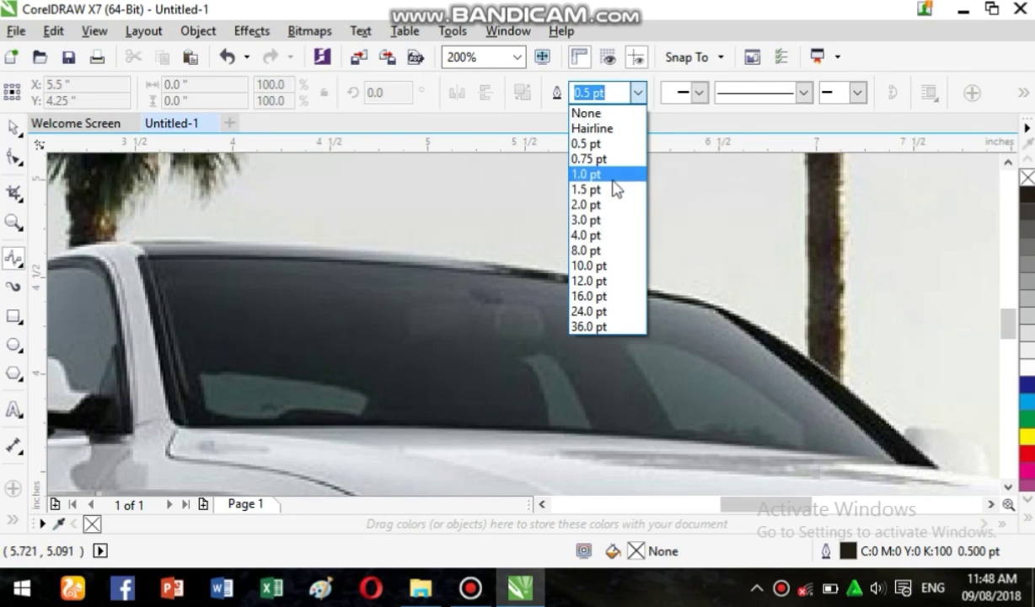
{"action": "left_click", "coordinate": [616, 190]}
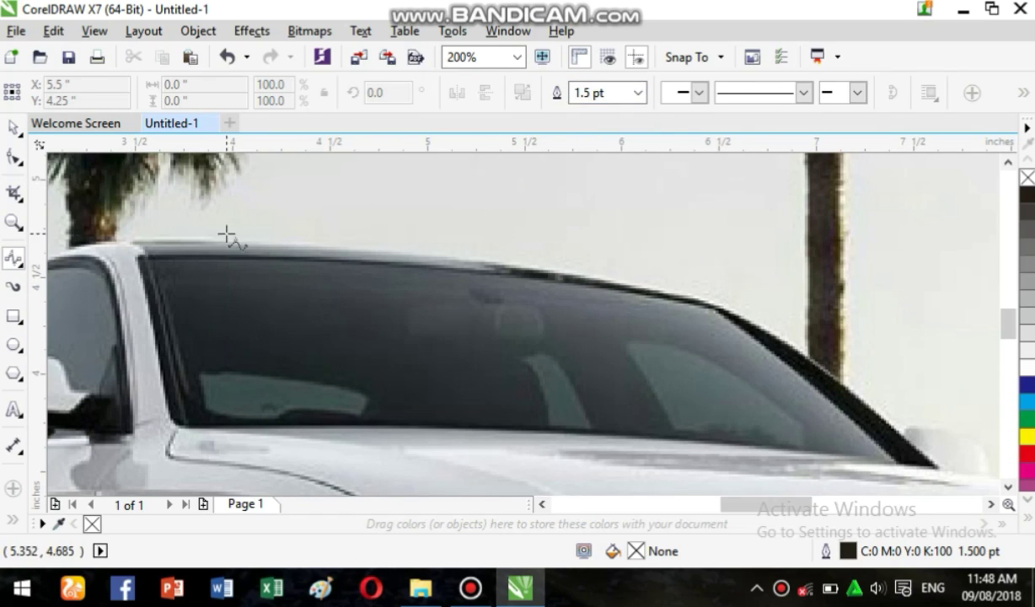
Step: Start a B-spline at the windshield's lower left corner and trace its lower edge to the right pillar's base
{"action": "left_click", "coordinate": [177, 425]}
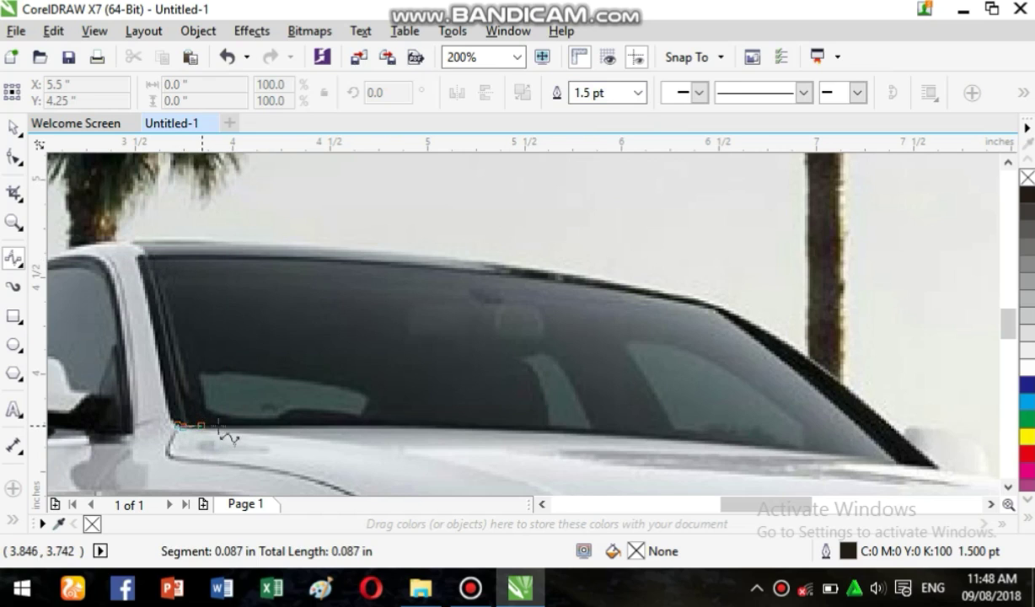
{"action": "left_click", "coordinate": [429, 425]}
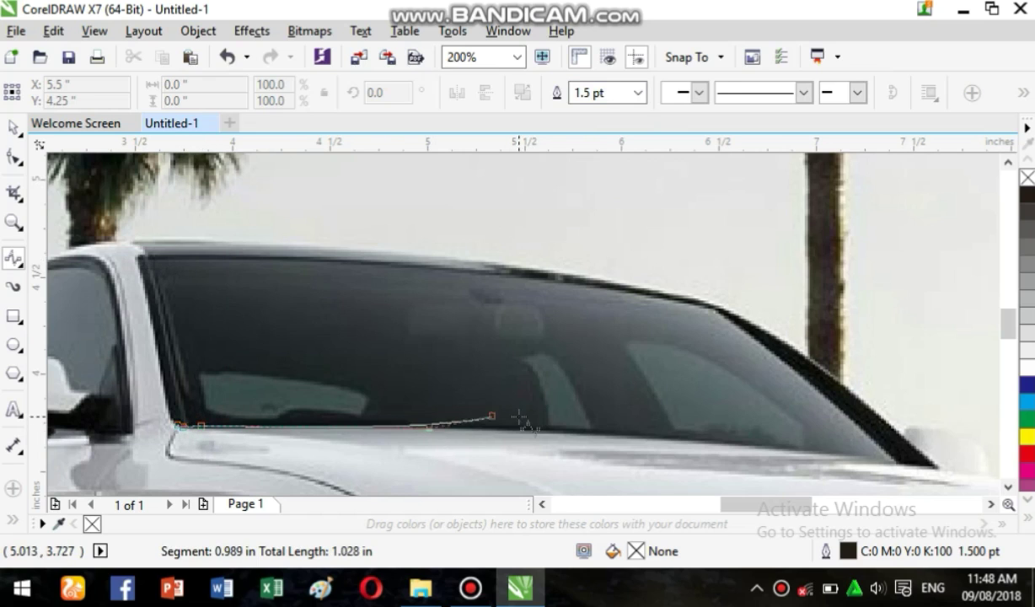
{"action": "left_click", "coordinate": [622, 435]}
{"action": "left_click", "coordinate": [823, 455]}
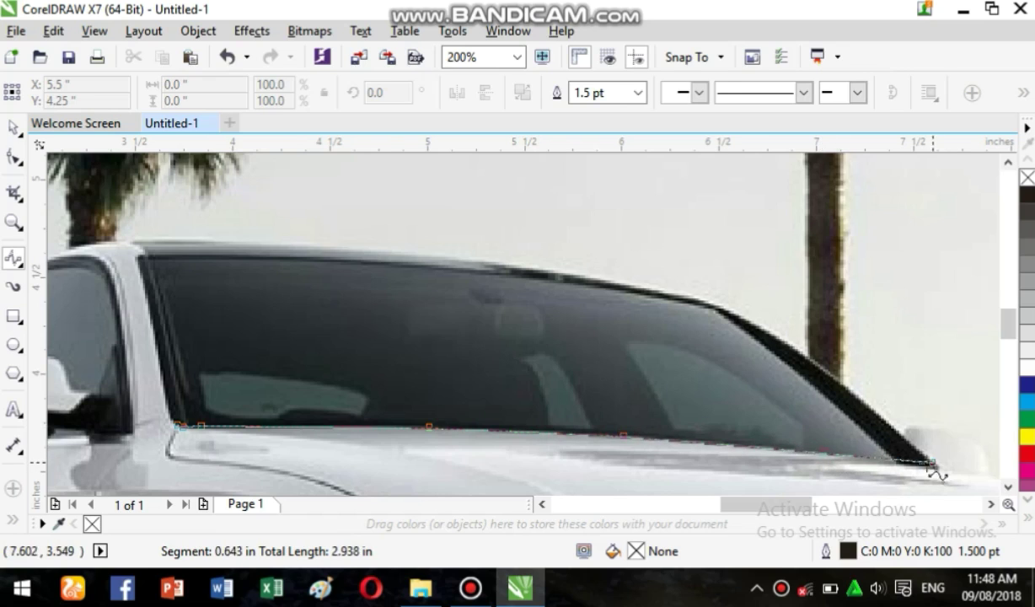
{"action": "left_click", "coordinate": [927, 466]}
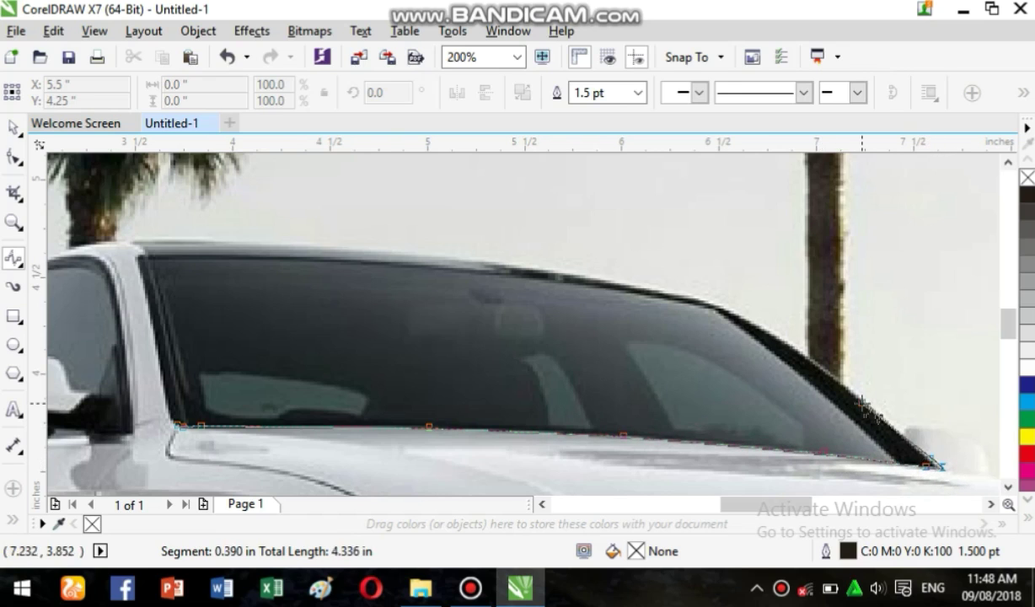
Step: Continue the B-spline up the right windshield pillar, across the roofline and down along the rear side window's edge
{"action": "left_click", "coordinate": [722, 305]}
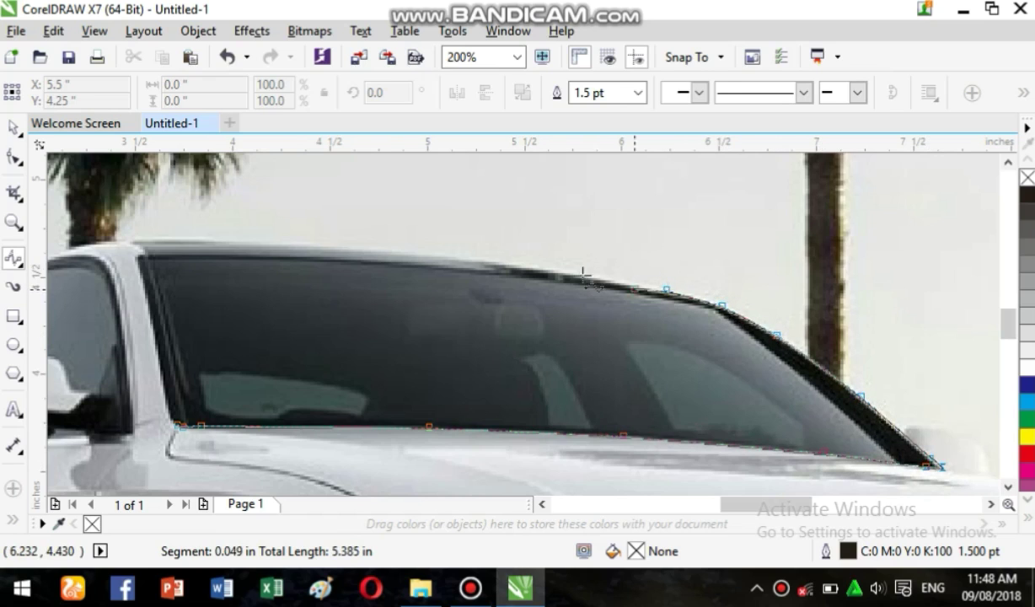
{"action": "left_click", "coordinate": [537, 268]}
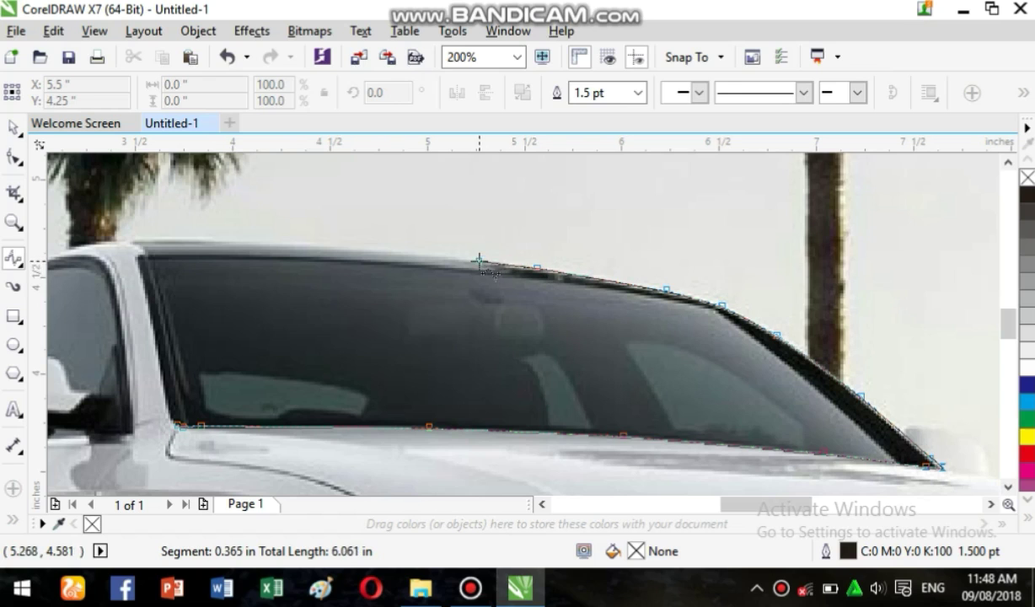
{"action": "left_click", "coordinate": [343, 246]}
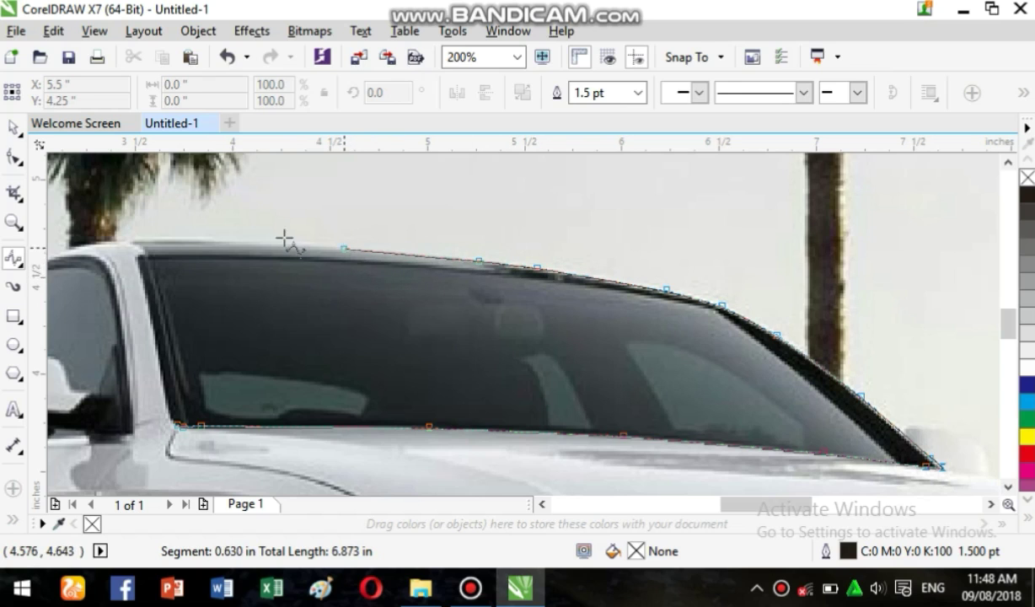
{"action": "left_click", "coordinate": [170, 237]}
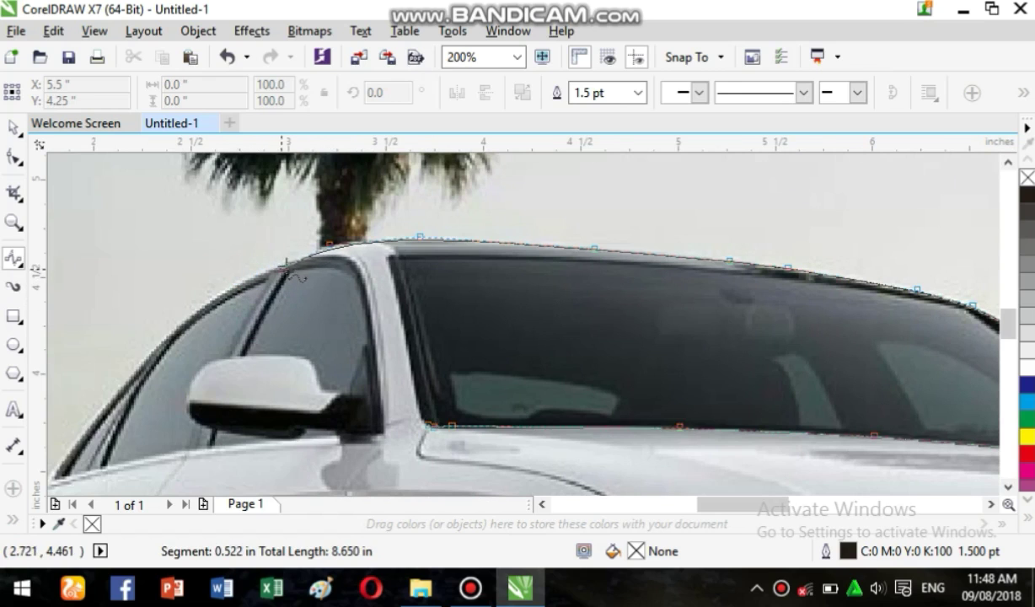
{"action": "left_click", "coordinate": [227, 286]}
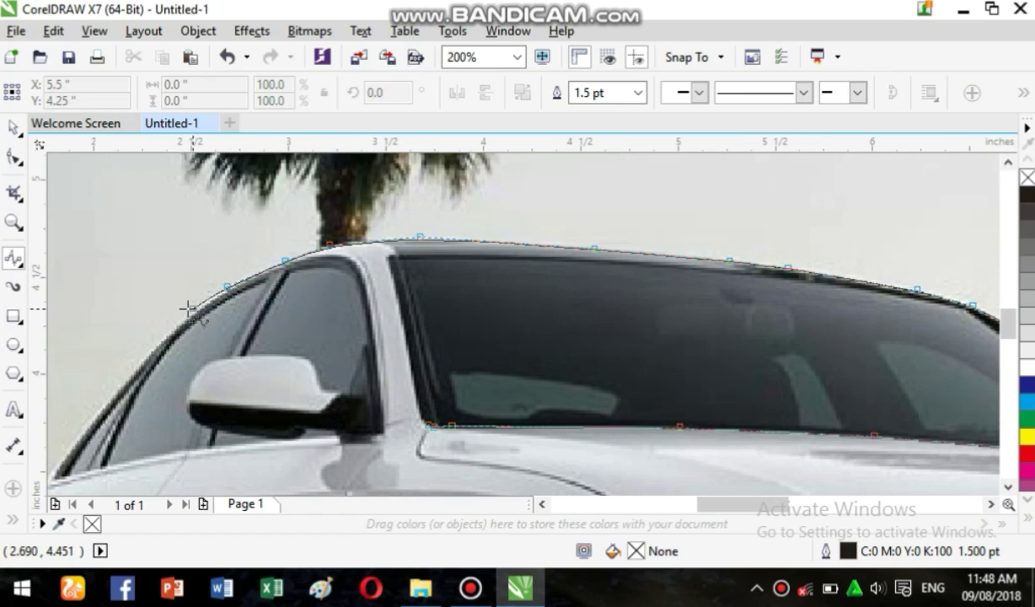
{"action": "left_click", "coordinate": [107, 398]}
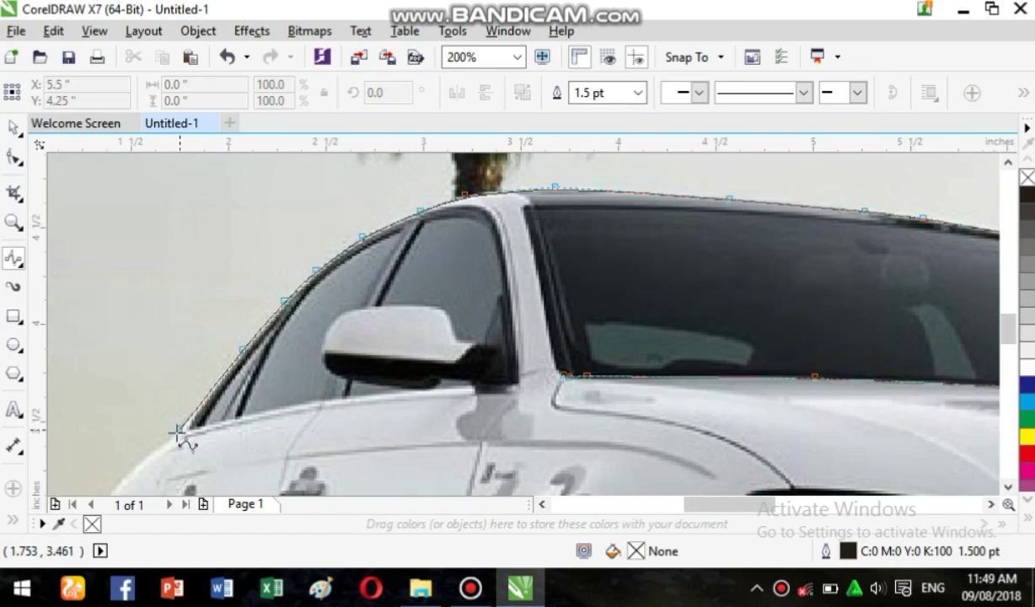
Step: Trace the car's rear body edge down to the rear wheel and finish the roughly 12-inch B-spline there
{"action": "left_click", "coordinate": [177, 430]}
{"action": "left_click", "coordinate": [163, 444]}
{"action": "left_click", "coordinate": [128, 467]}
{"action": "left_click", "coordinate": [120, 479]}
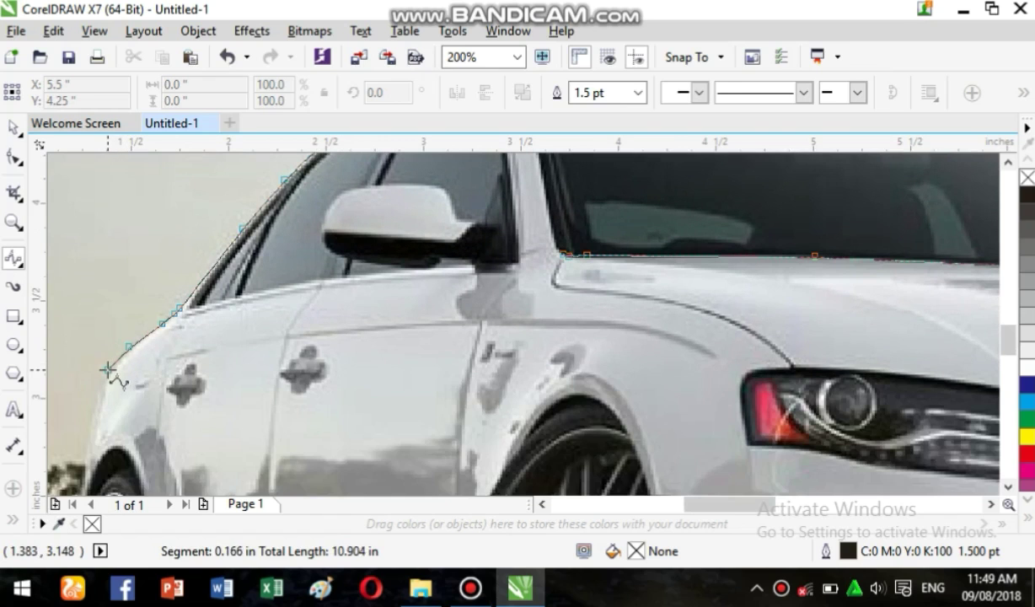
{"action": "scroll", "coordinate": [86, 430], "scroll_direction": "down", "scroll_amount": 2}
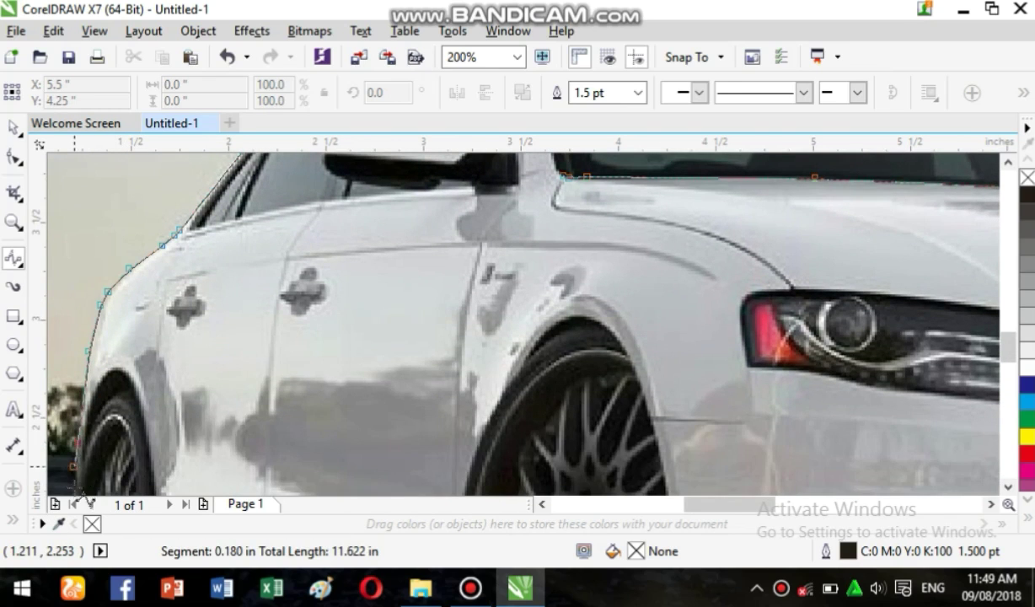
{"action": "scroll", "coordinate": [76, 466], "scroll_direction": "down", "scroll_amount": 2}
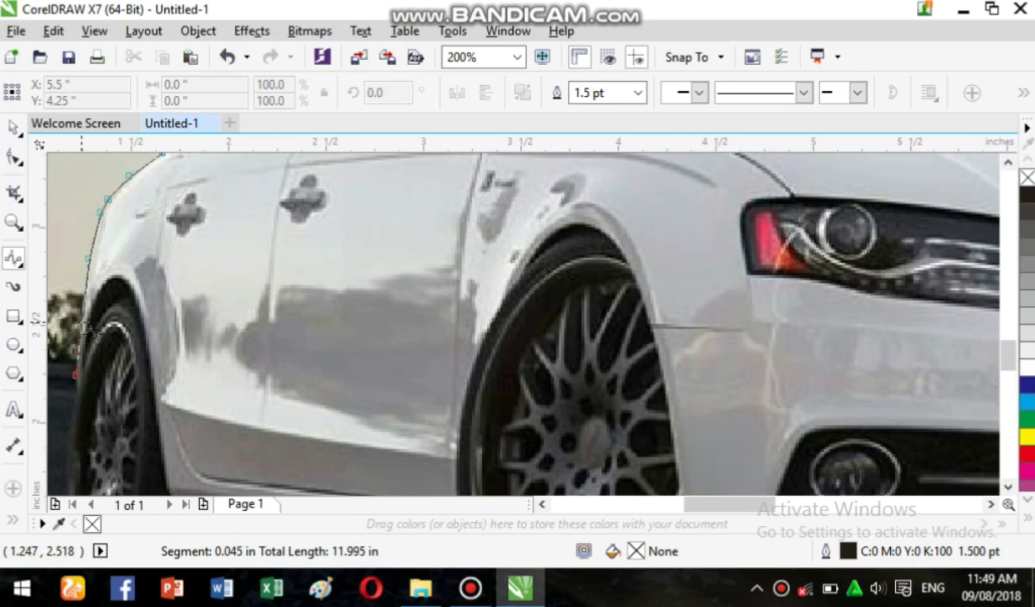
{"action": "double_click", "coordinate": [80, 326]}
Step: Start a new B-spline at the top of the rear wheel arch and trace the arch's front edge down to the sill
{"action": "left_click", "coordinate": [105, 284]}
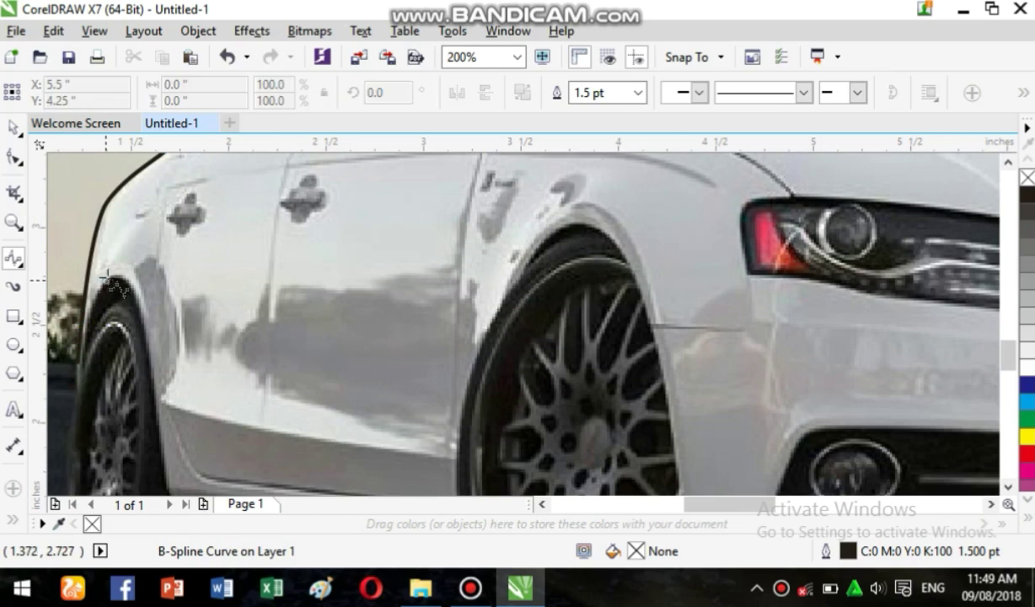
{"action": "left_click", "coordinate": [130, 280]}
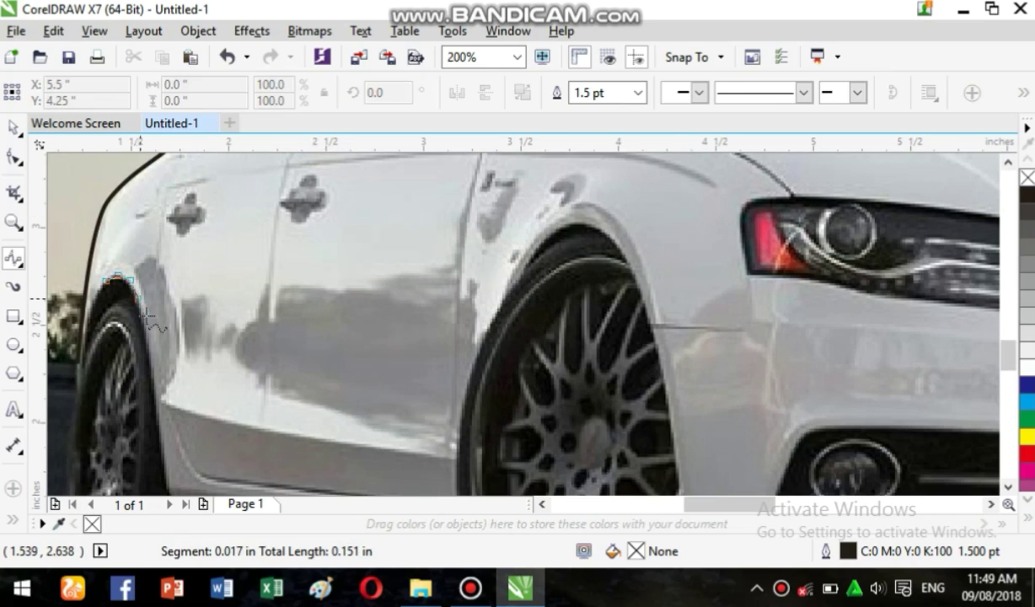
{"action": "left_click", "coordinate": [145, 332]}
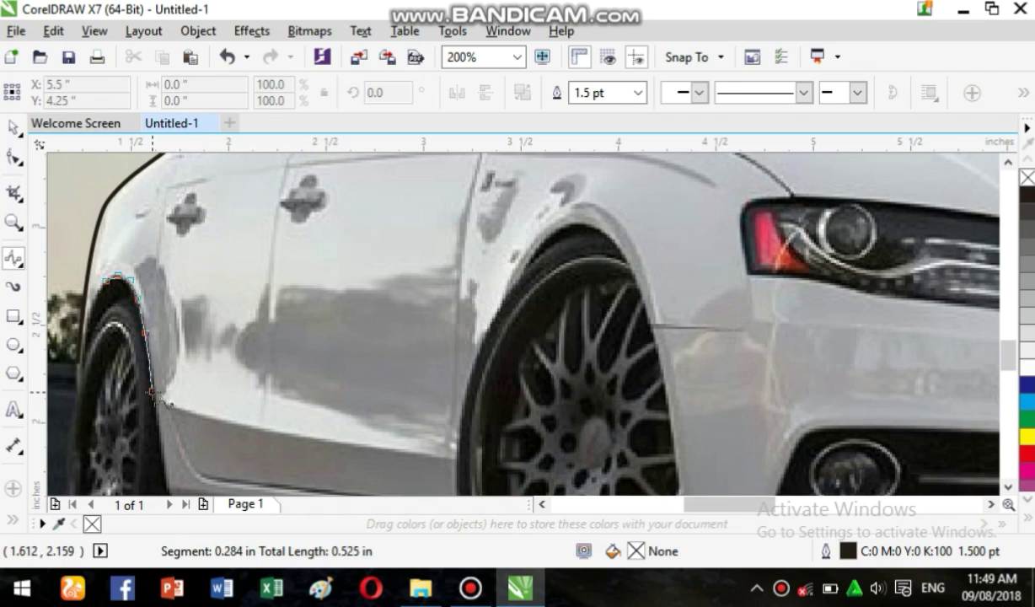
{"action": "left_click", "coordinate": [154, 397]}
Step: Continue the B-spline along the side sill's lower edge and finish it at the front wheel, about 1.7 by 1.4 inches overall
{"action": "scroll", "coordinate": [157, 401], "scroll_direction": "down", "scroll_amount": 2}
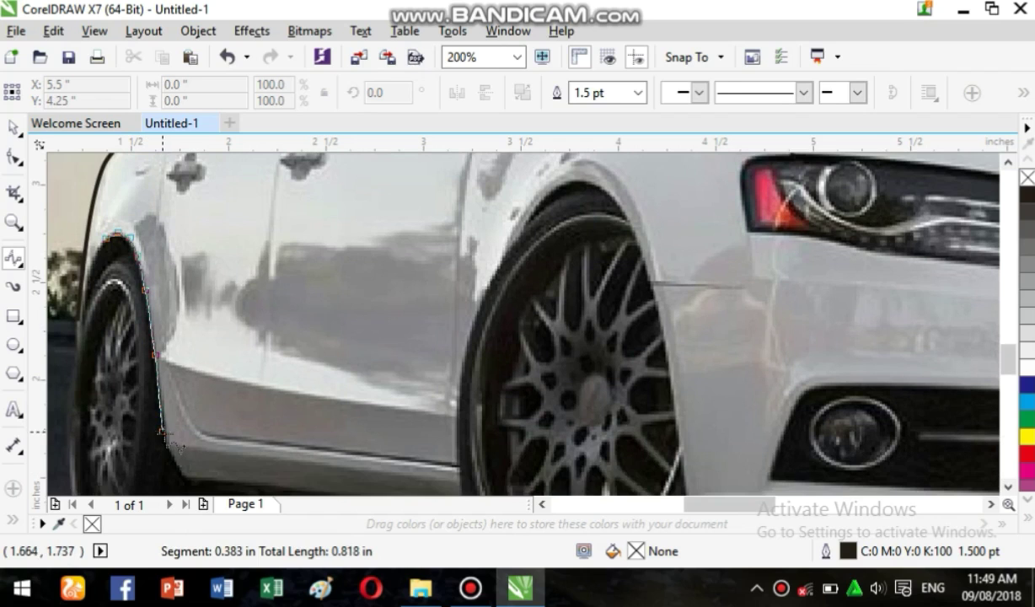
{"action": "left_click", "coordinate": [193, 478]}
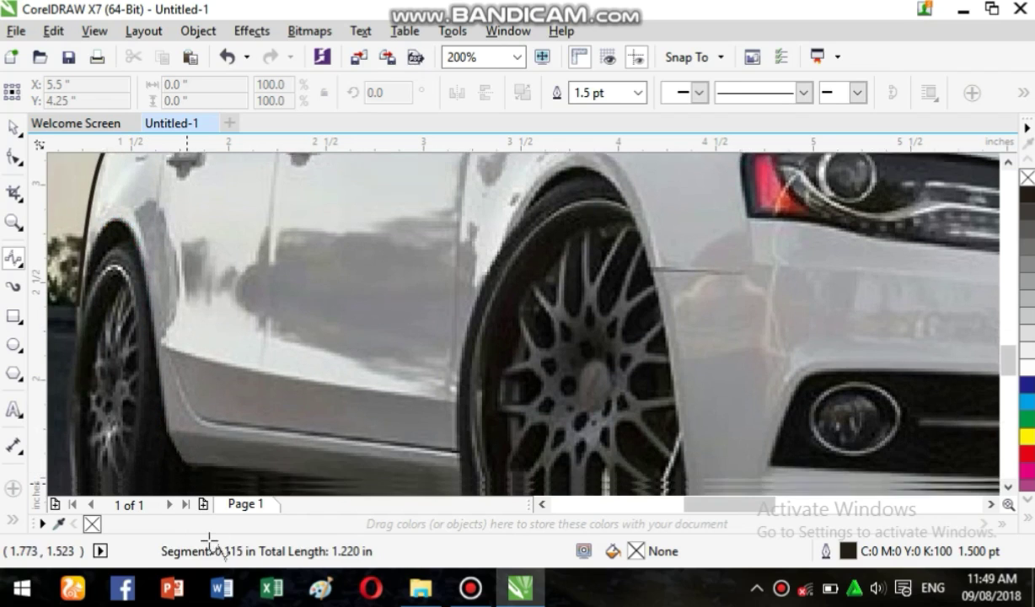
{"action": "scroll", "coordinate": [203, 460], "scroll_direction": "down", "scroll_amount": 5}
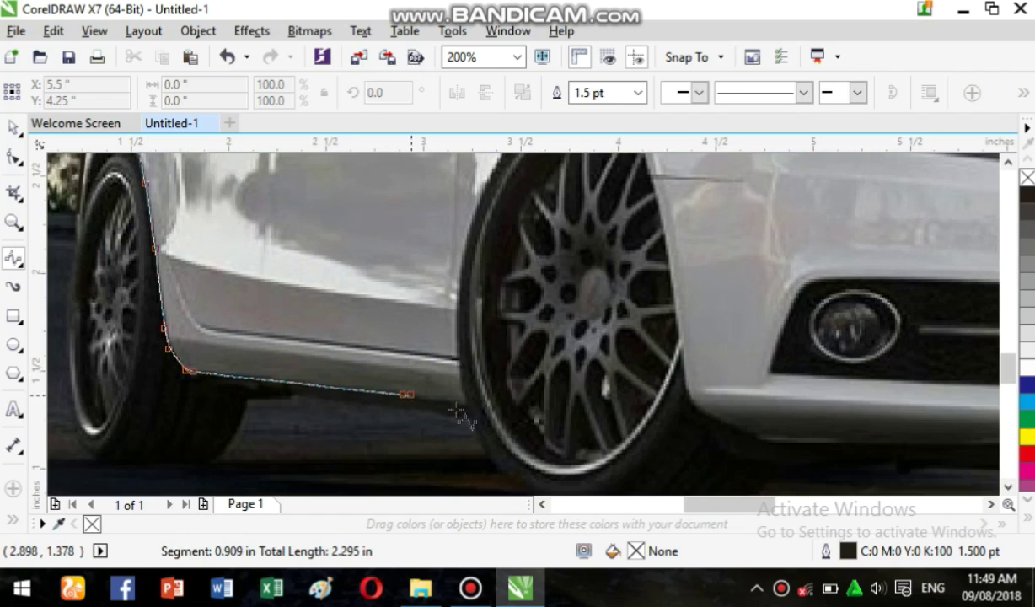
{"action": "left_click", "coordinate": [403, 393]}
{"action": "double_click", "coordinate": [442, 403]}
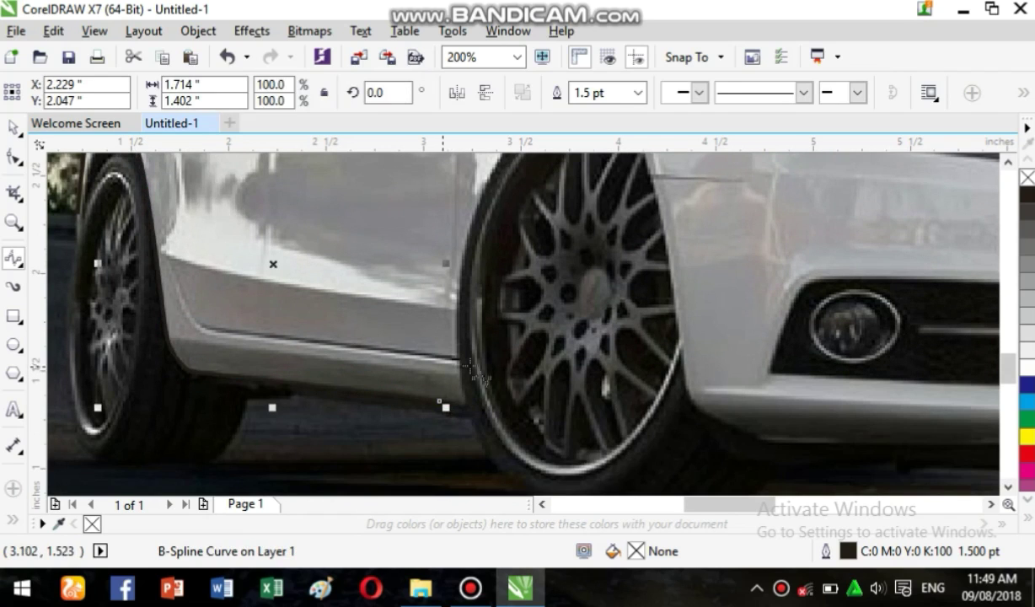
Step: Start a B-spline at the top of the front wheel arch and trace it down to the front bumper's lower corner
{"action": "scroll", "coordinate": [1006, 385], "scroll_direction": "up", "scroll_amount": 6}
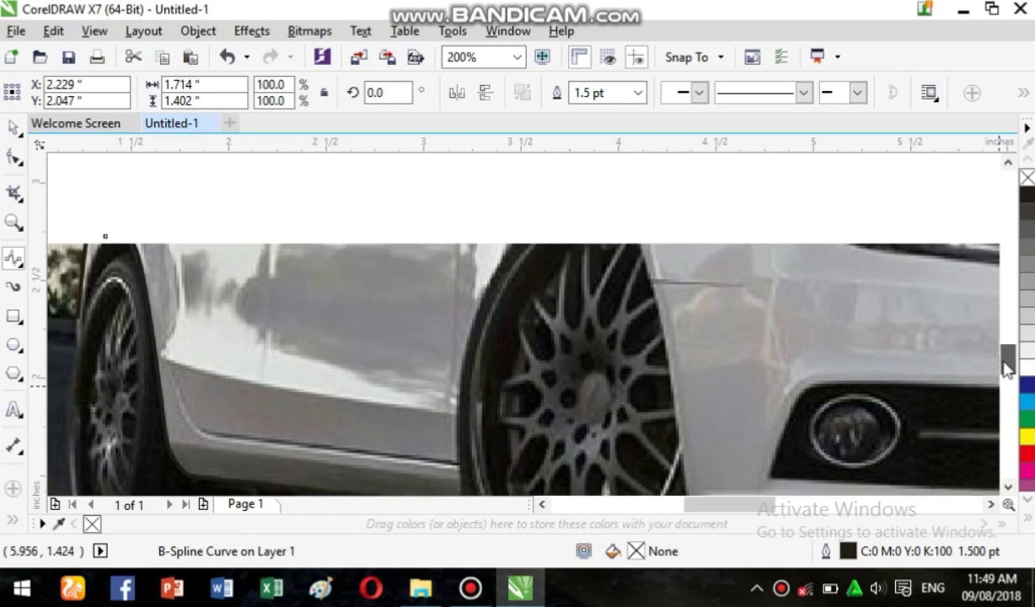
{"action": "left_click", "coordinate": [544, 218]}
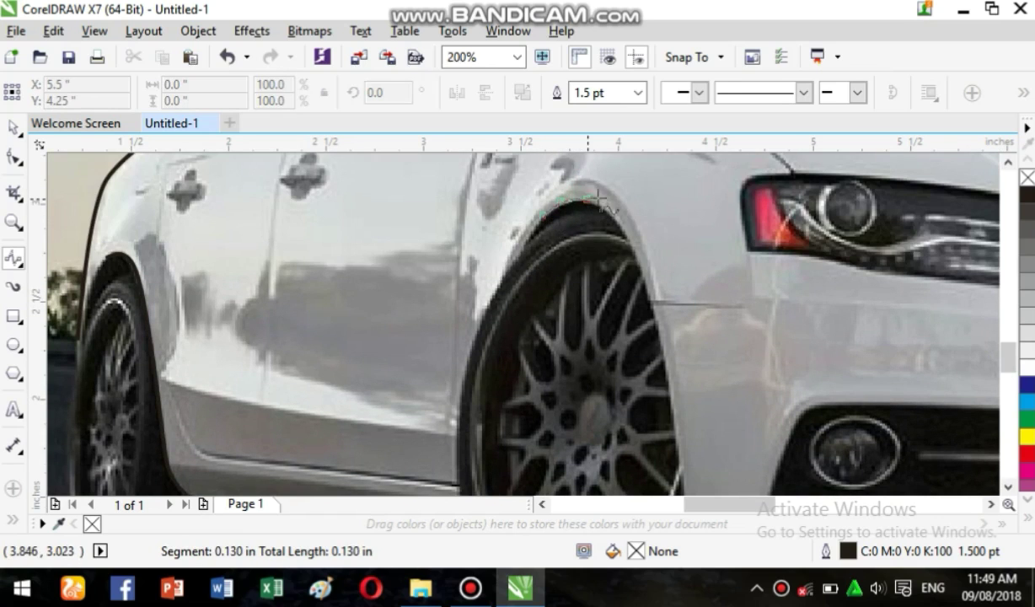
{"action": "left_click", "coordinate": [598, 202]}
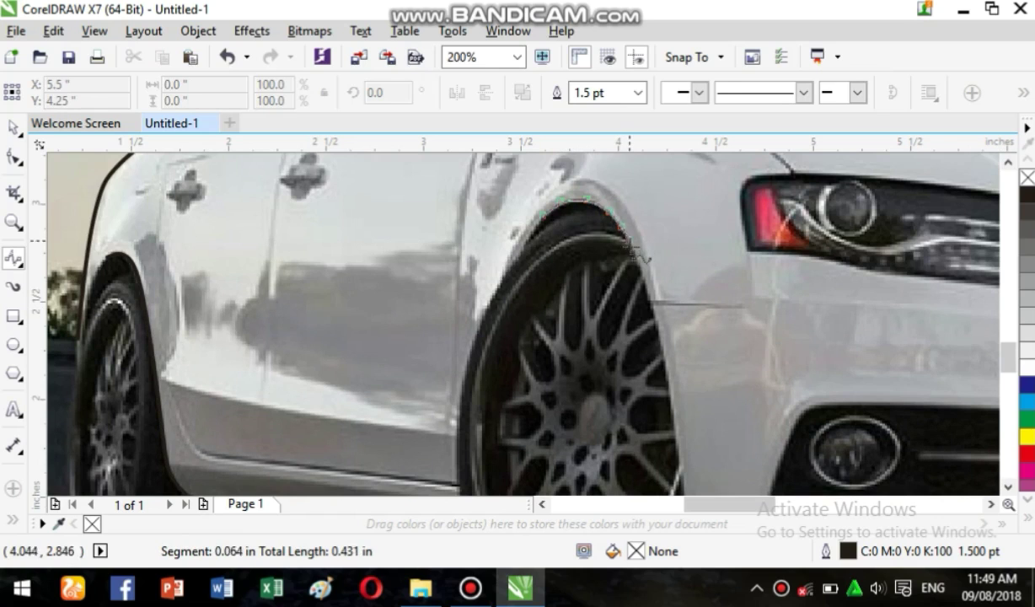
{"action": "left_click", "coordinate": [649, 294]}
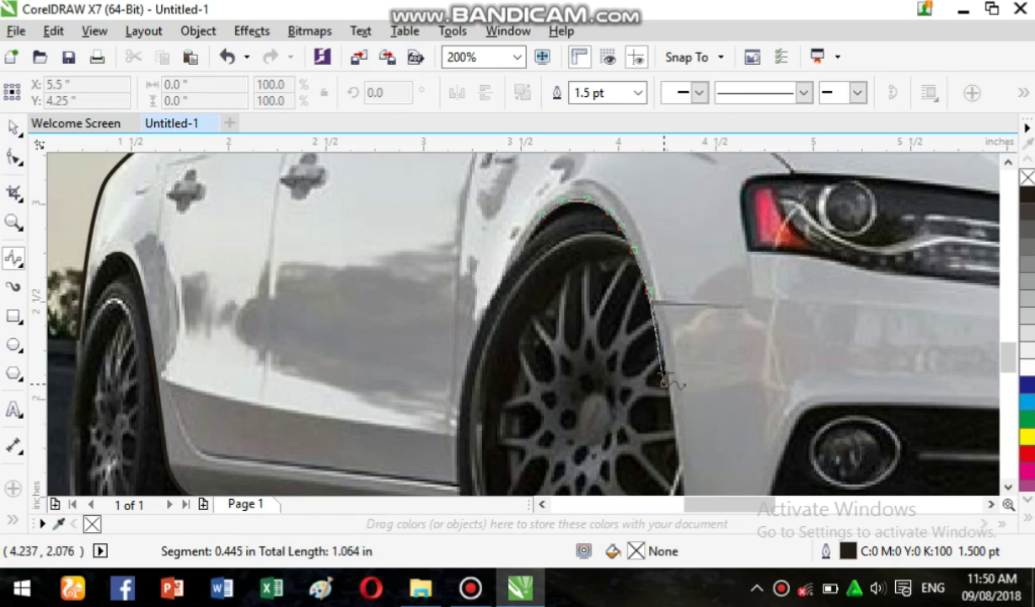
{"action": "left_click", "coordinate": [677, 425]}
{"action": "scroll", "coordinate": [677, 425], "scroll_direction": "down", "scroll_amount": 3}
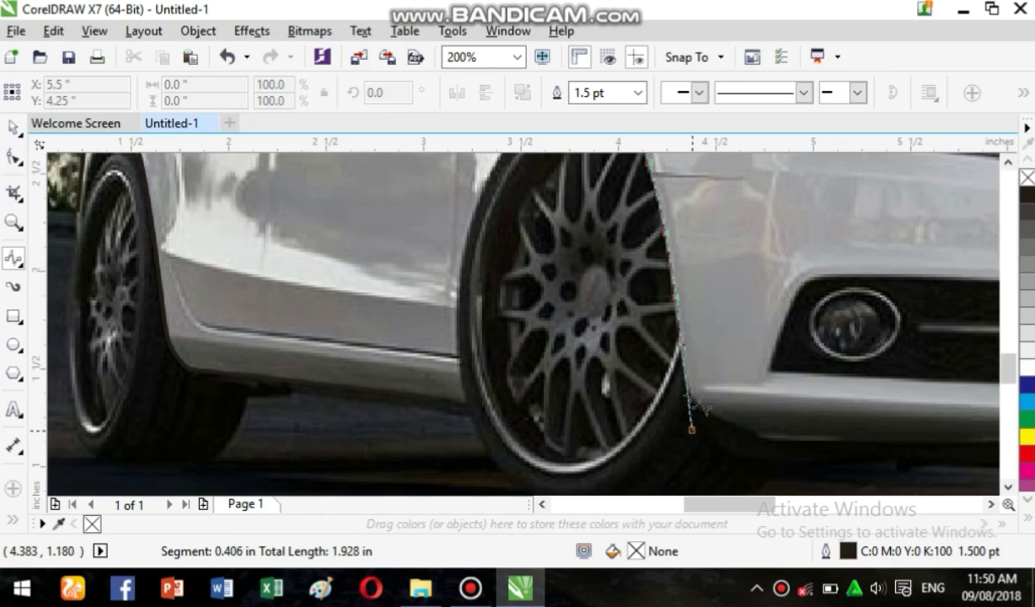
{"action": "left_click", "coordinate": [687, 389]}
{"action": "left_click", "coordinate": [695, 407]}
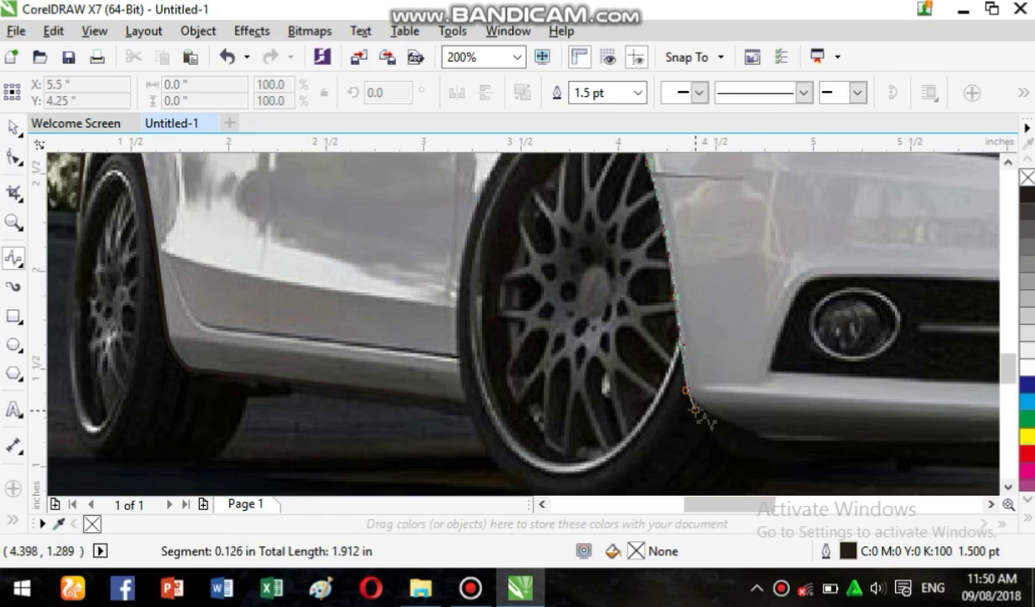
Step: Continue the B-spline along the front bumper's lower edge to below the far end of the grille
{"action": "left_click", "coordinate": [761, 436]}
{"action": "scroll", "coordinate": [913, 423], "scroll_direction": "right", "scroll_amount": 8}
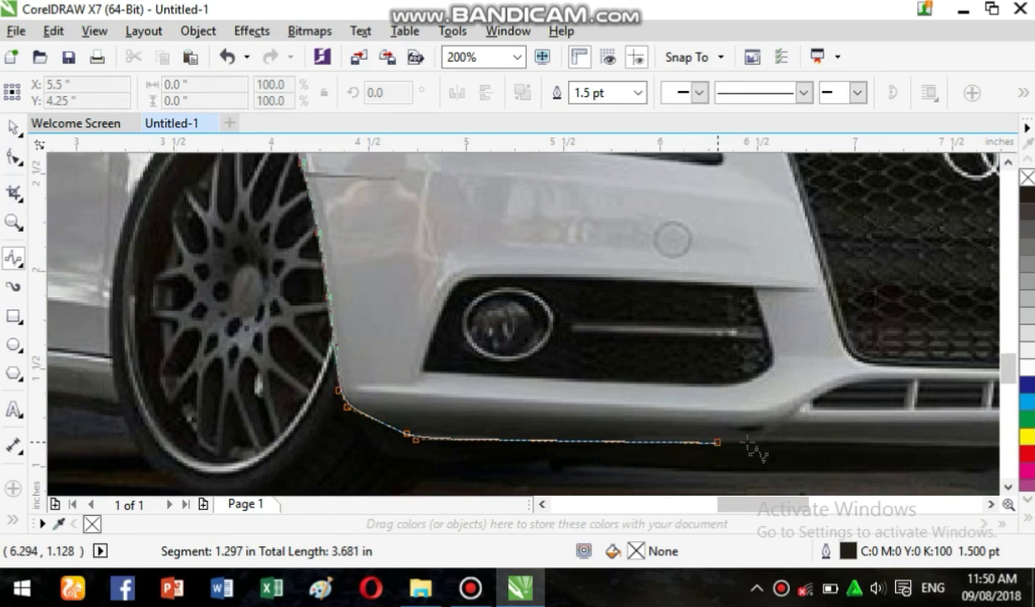
{"action": "left_click", "coordinate": [718, 442]}
{"action": "scroll", "coordinate": [972, 404], "scroll_direction": "right", "scroll_amount": 8}
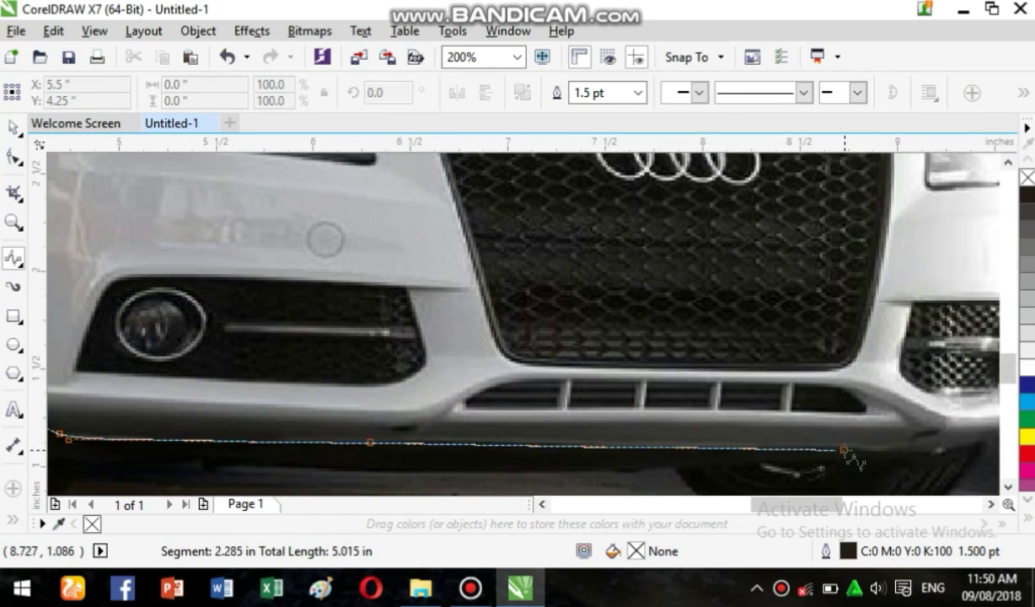
{"action": "left_click", "coordinate": [843, 449]}
Step: Carry the B-spline around the bumper's far lower corner and up its outer edge past the fog light opening
{"action": "scroll", "coordinate": [906, 438], "scroll_direction": "right", "scroll_amount": 5}
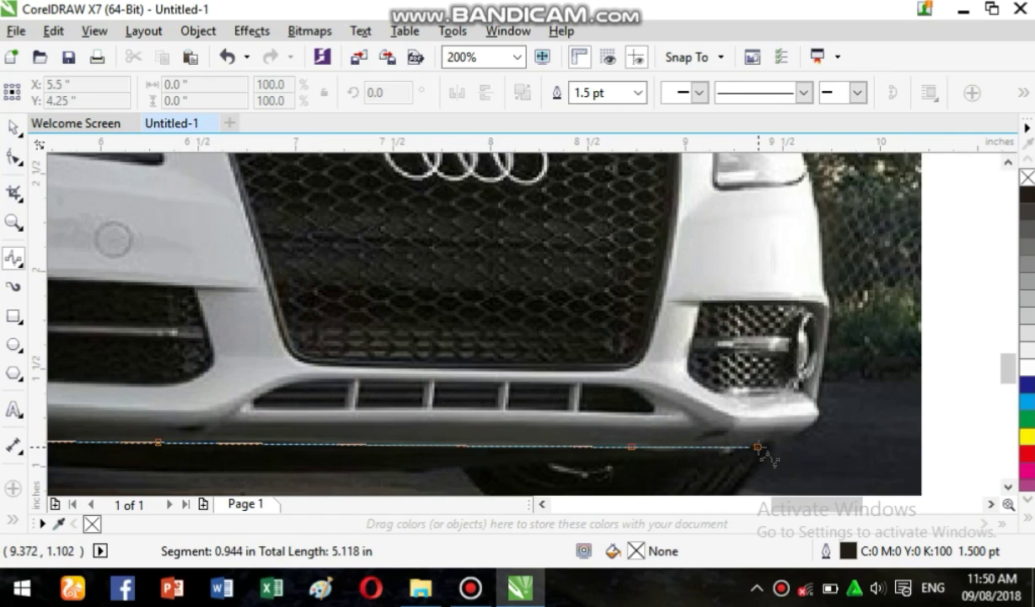
{"action": "left_click", "coordinate": [757, 447]}
{"action": "left_click", "coordinate": [795, 438]}
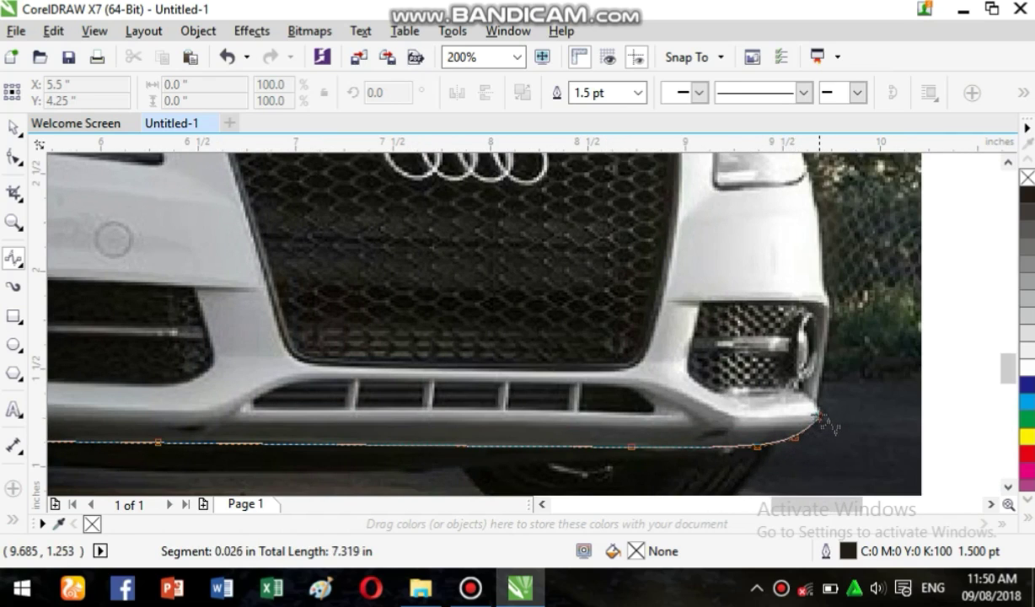
{"action": "left_click", "coordinate": [818, 411]}
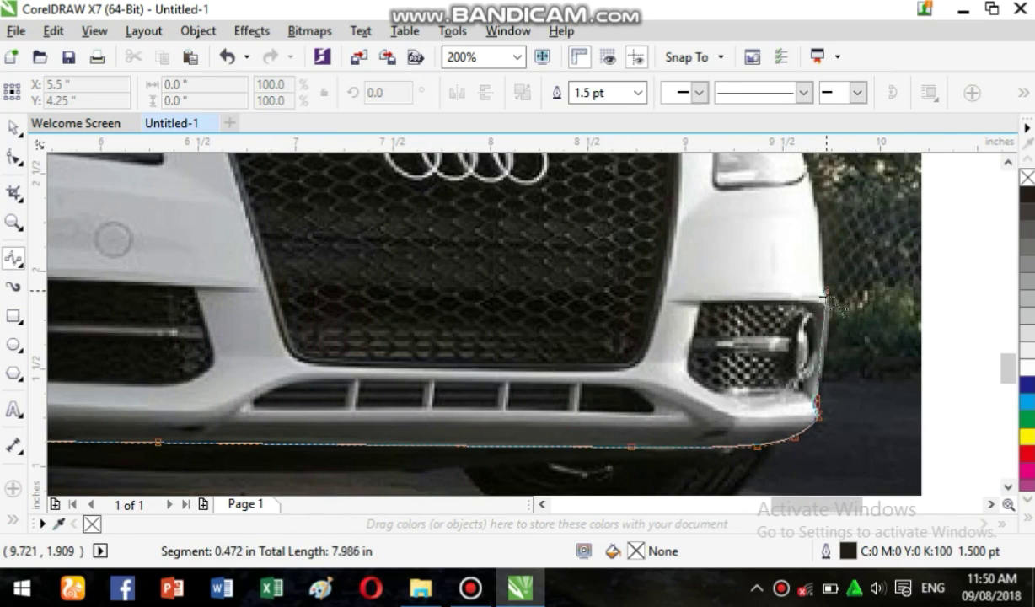
{"action": "left_click", "coordinate": [817, 253]}
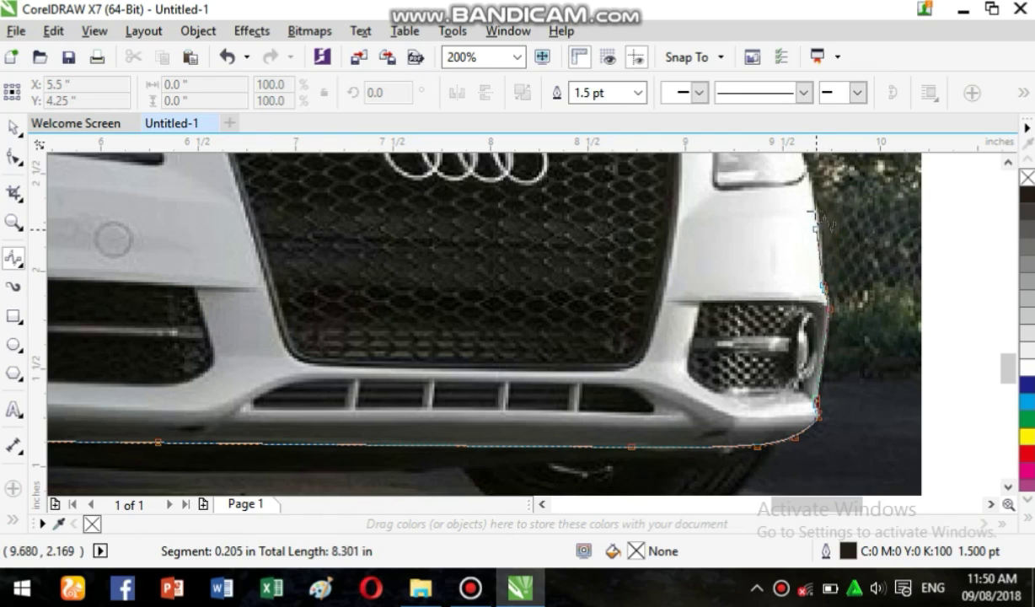
{"action": "left_click", "coordinate": [820, 210]}
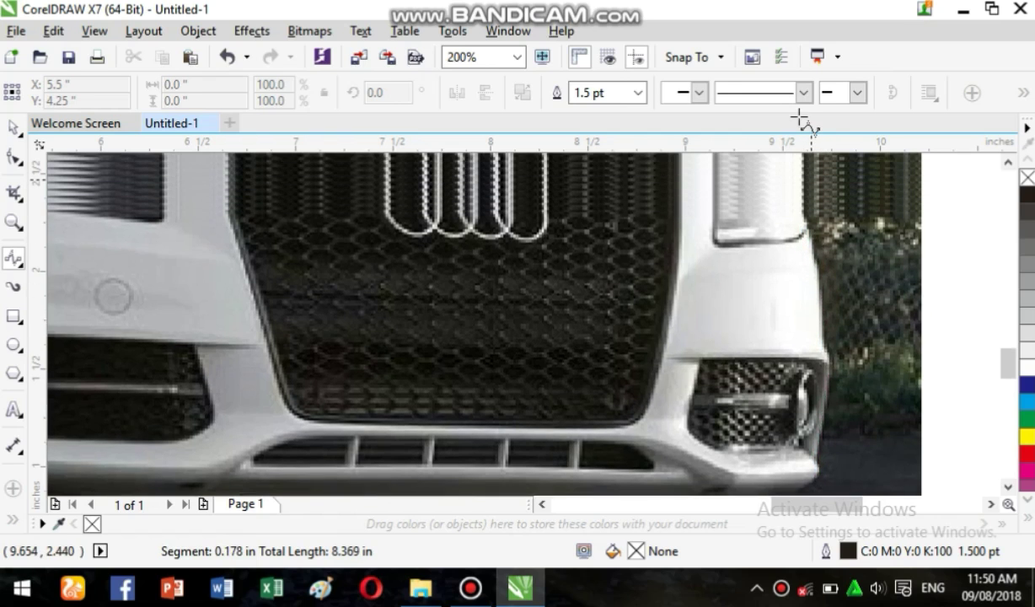
Step: Trace past the far headlight and along the hood's edge, finishing the roughly 6.1 by 2.4 inch B-spline at the windshield pillar's base
{"action": "scroll", "coordinate": [816, 196], "scroll_direction": "up", "scroll_amount": 4}
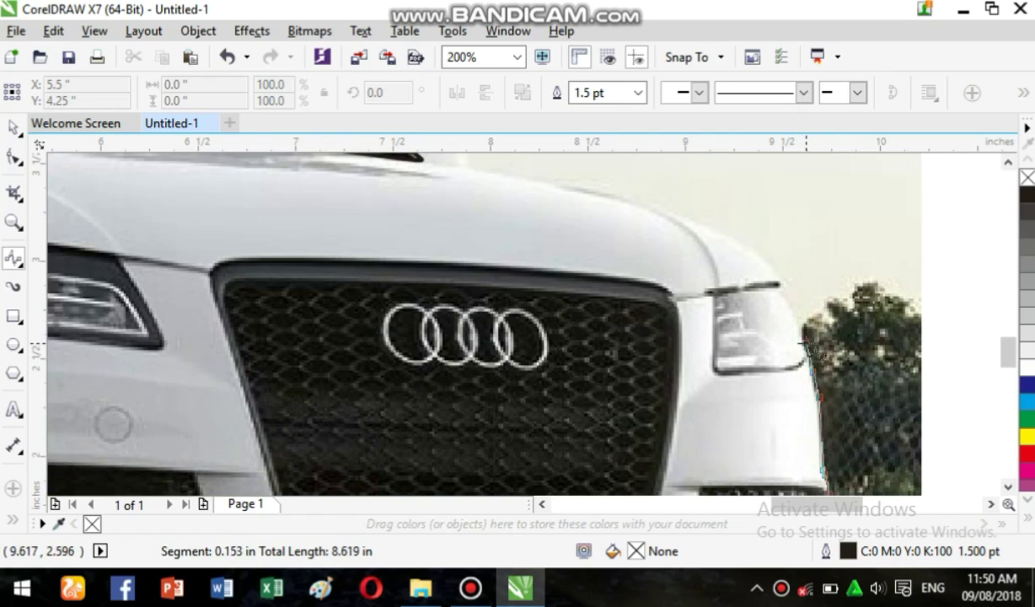
{"action": "left_click", "coordinate": [796, 306]}
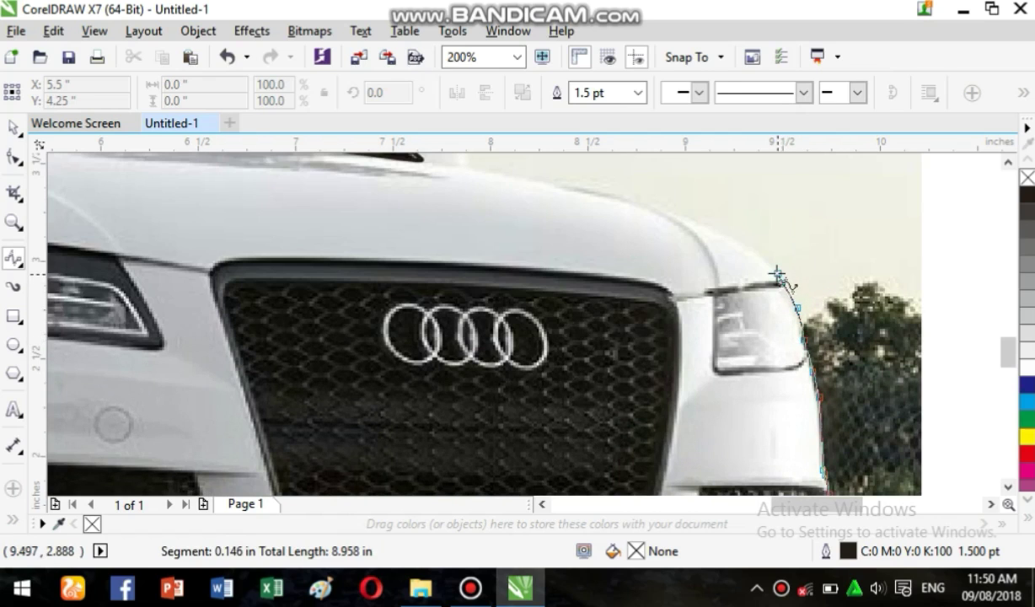
{"action": "left_click", "coordinate": [627, 198]}
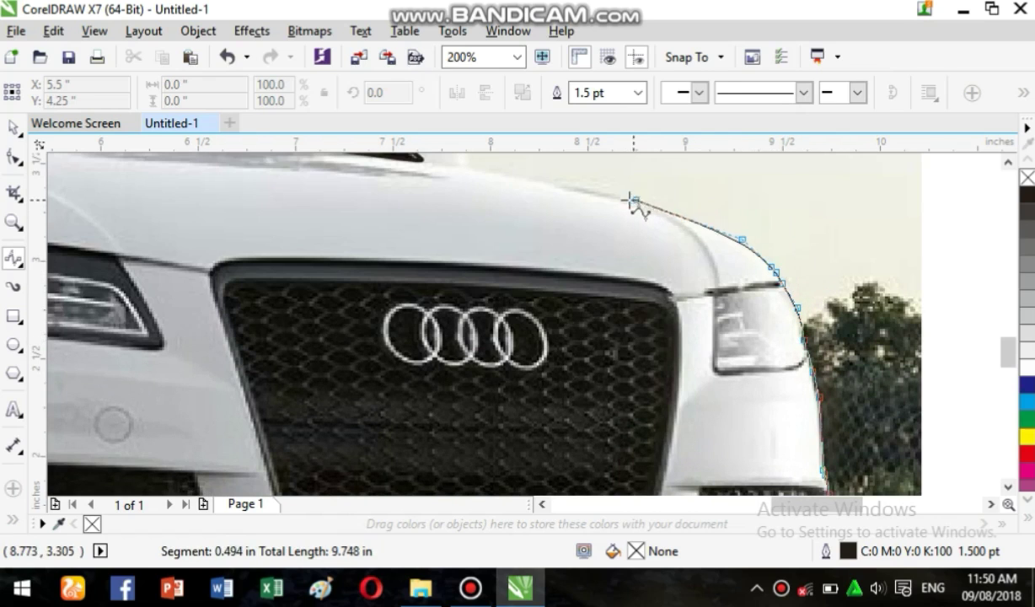
{"action": "scroll", "coordinate": [469, 156], "scroll_direction": "up", "scroll_amount": 2}
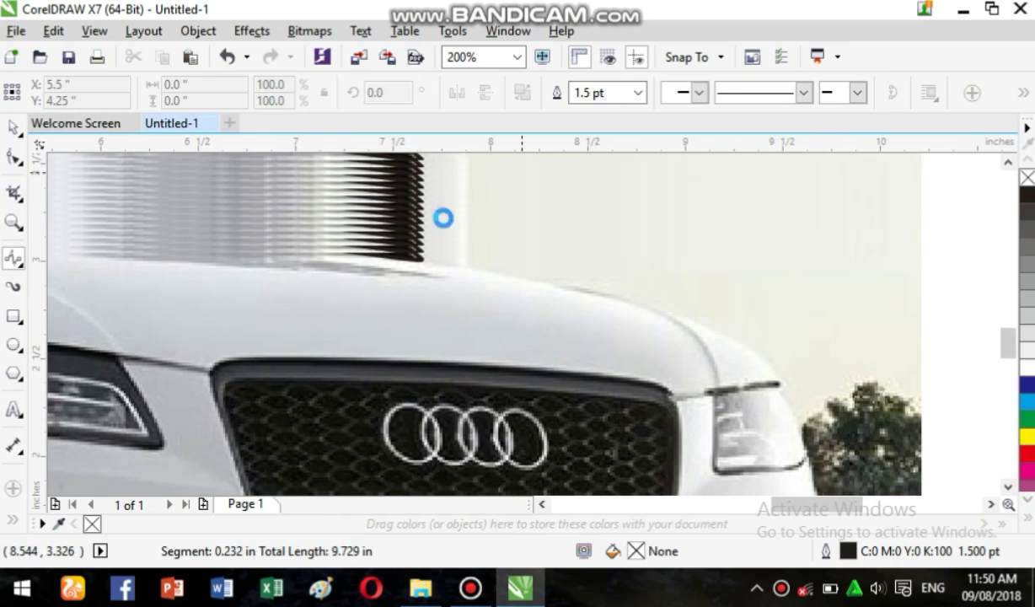
{"action": "double_click", "coordinate": [433, 268]}
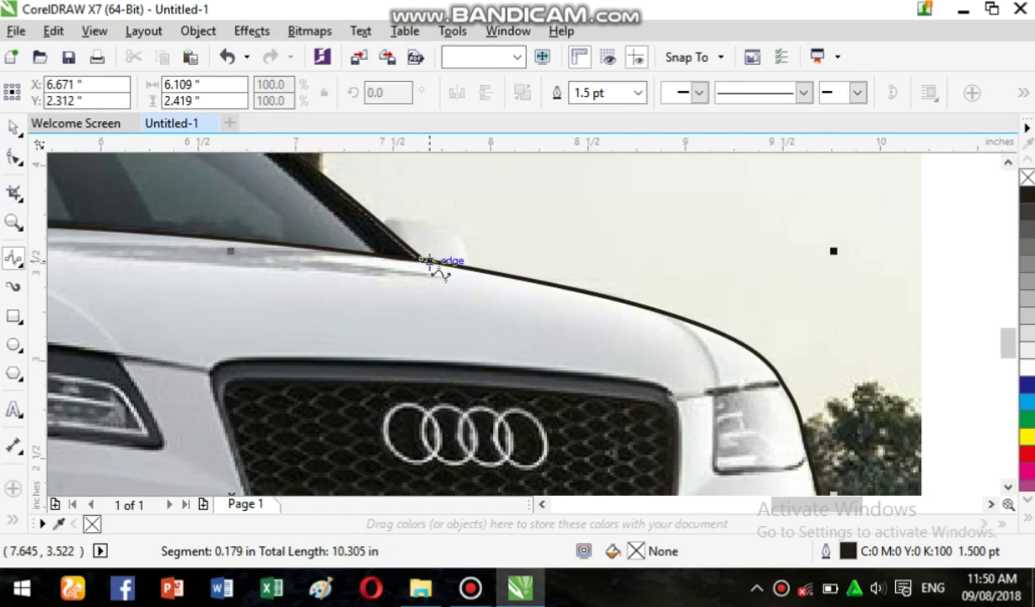
Step: Draw a B-spline from the hood's edge down the far headlight's inner side and along its bottom to the body outline
{"action": "left_click", "coordinate": [657, 311]}
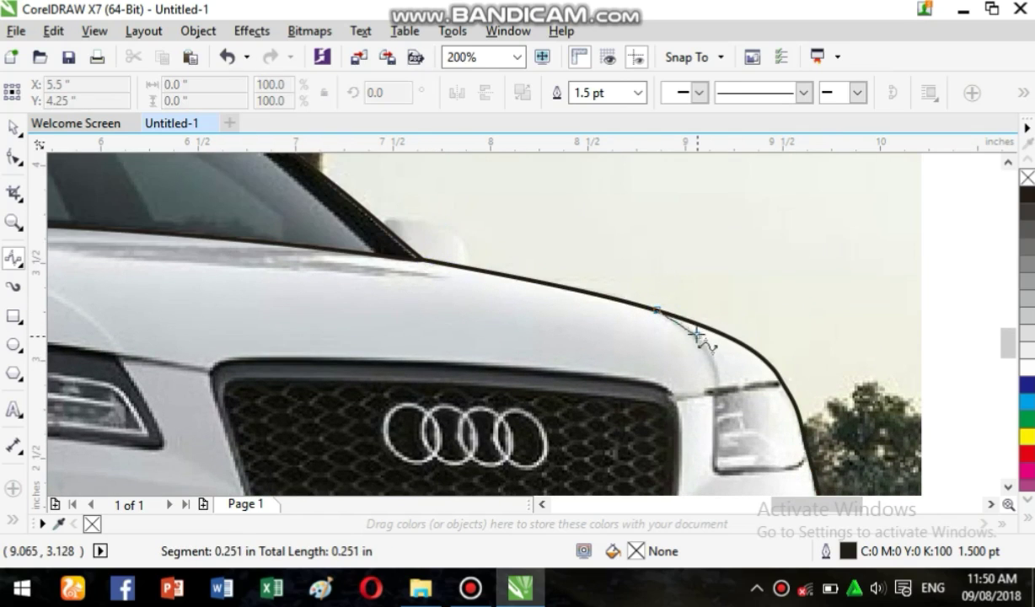
{"action": "left_click", "coordinate": [696, 332]}
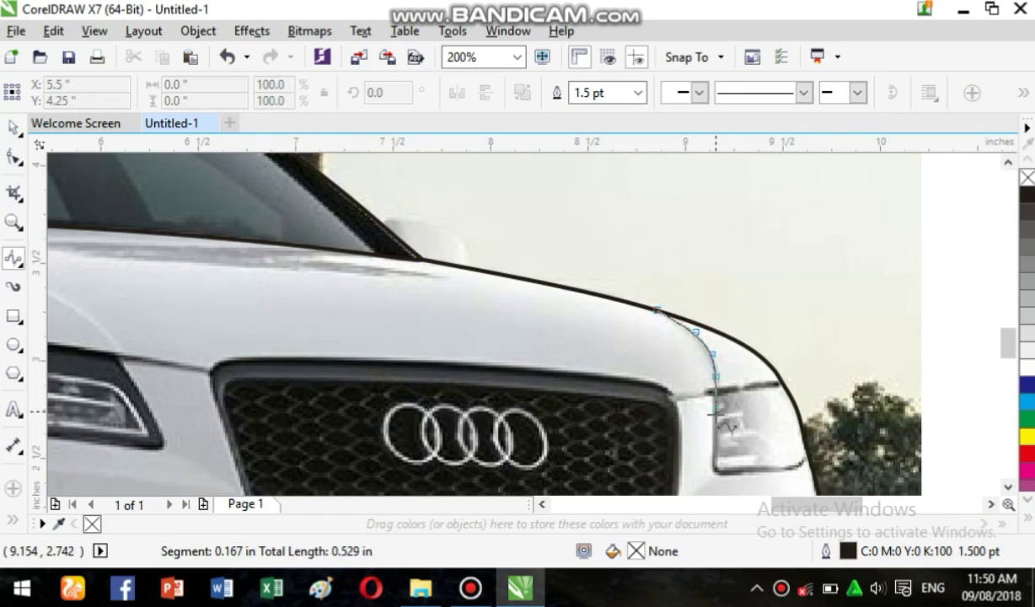
{"action": "left_click", "coordinate": [734, 471]}
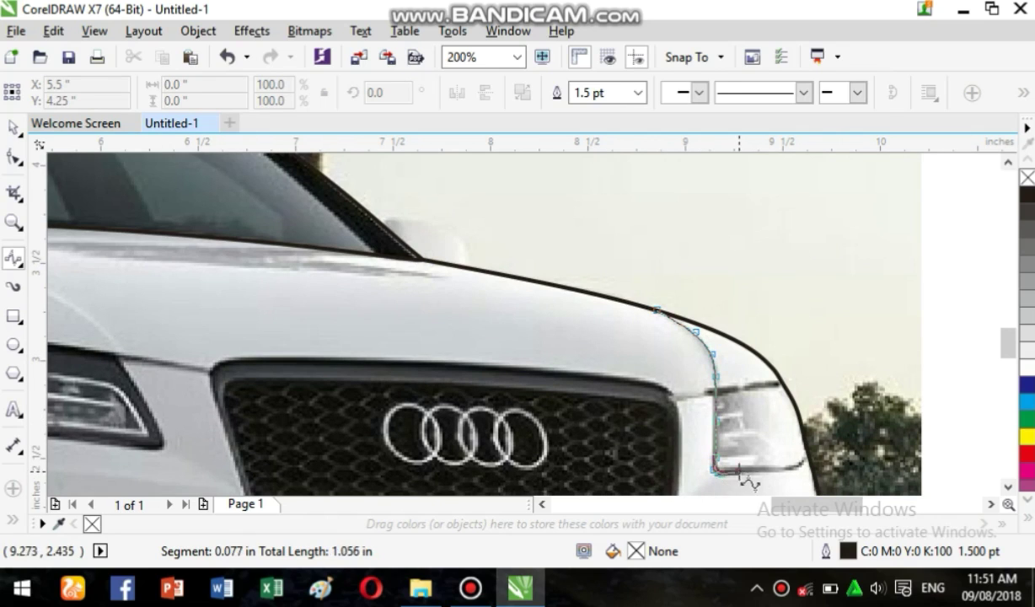
{"action": "left_click", "coordinate": [785, 467]}
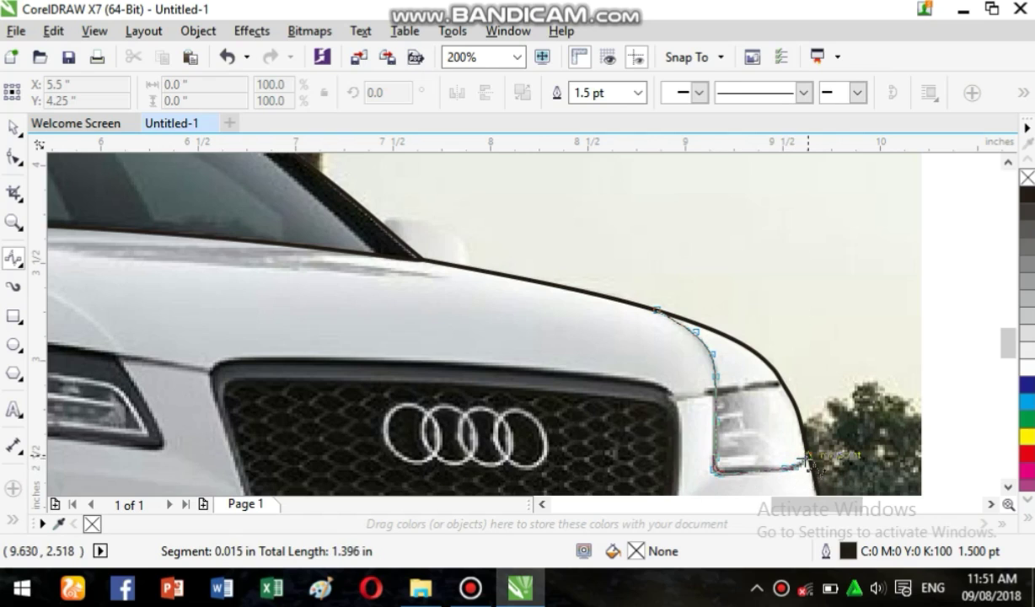
{"action": "double_click", "coordinate": [807, 455]}
Step: Start a B-spline at the far headlight's upper outer corner and trace the hood seam to the grille's upper right corner
{"action": "left_click", "coordinate": [788, 389]}
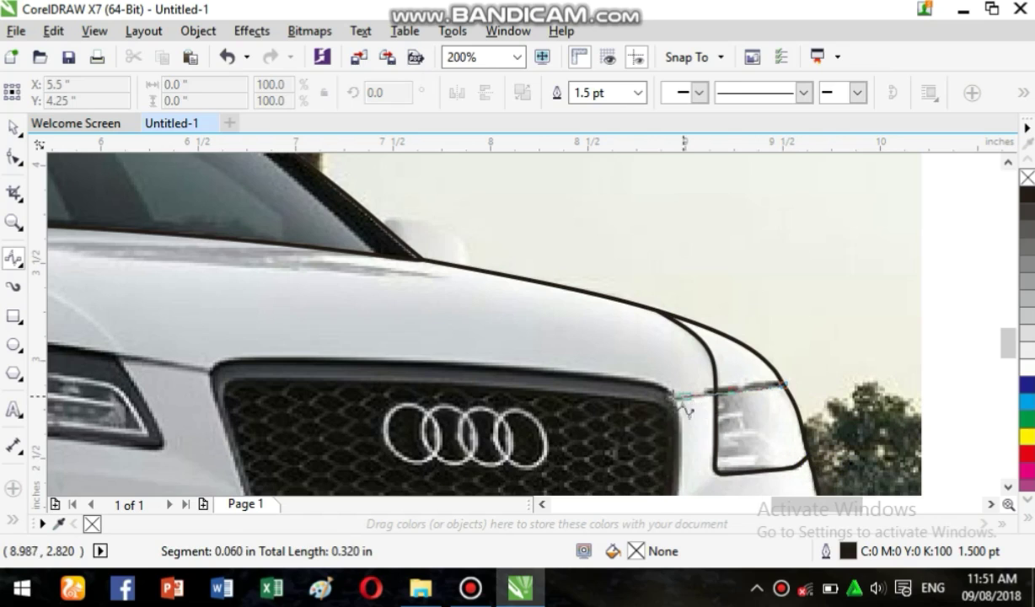
{"action": "left_click", "coordinate": [683, 405]}
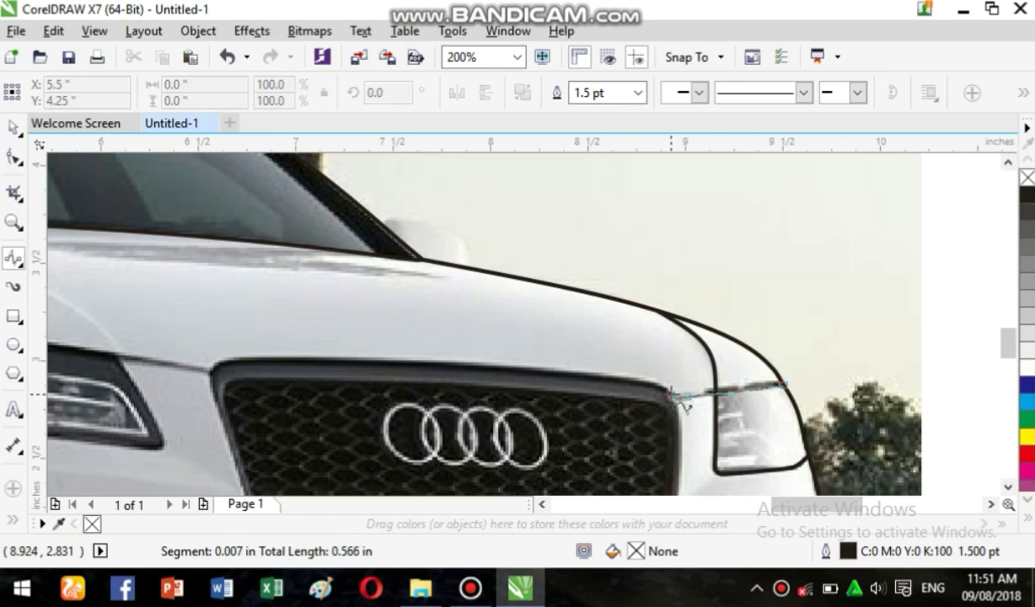
{"action": "left_click", "coordinate": [661, 389]}
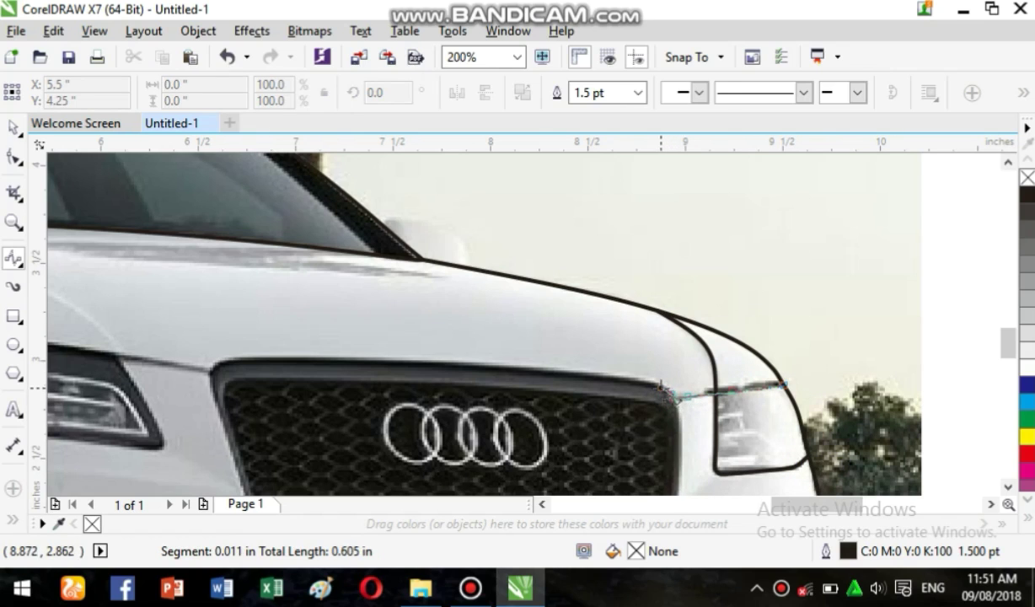
{"action": "left_click", "coordinate": [641, 380]}
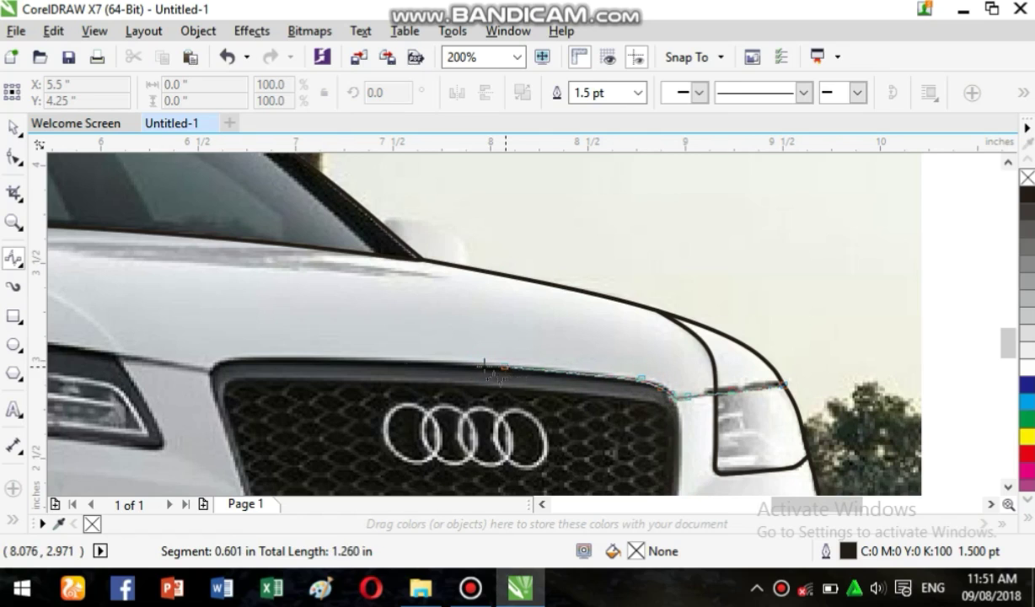
Step: Continue the B-spline around the grille's outer edge and finish the roughly 2.96 by 1.53 inch curve at its upper corner beside the far headlight
{"action": "left_click", "coordinate": [504, 368]}
{"action": "left_click", "coordinate": [365, 358]}
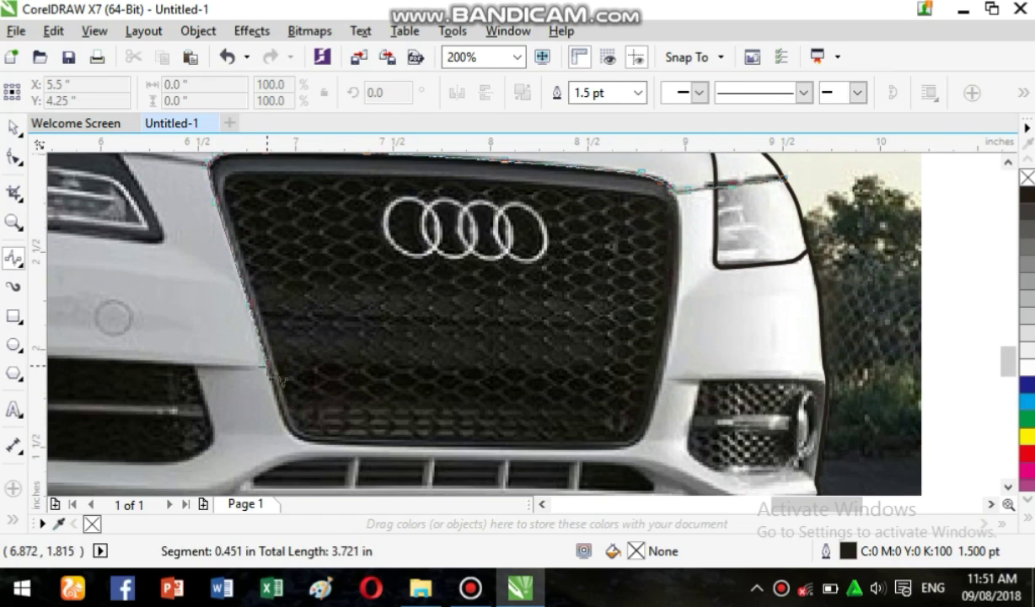
{"action": "left_click", "coordinate": [315, 447]}
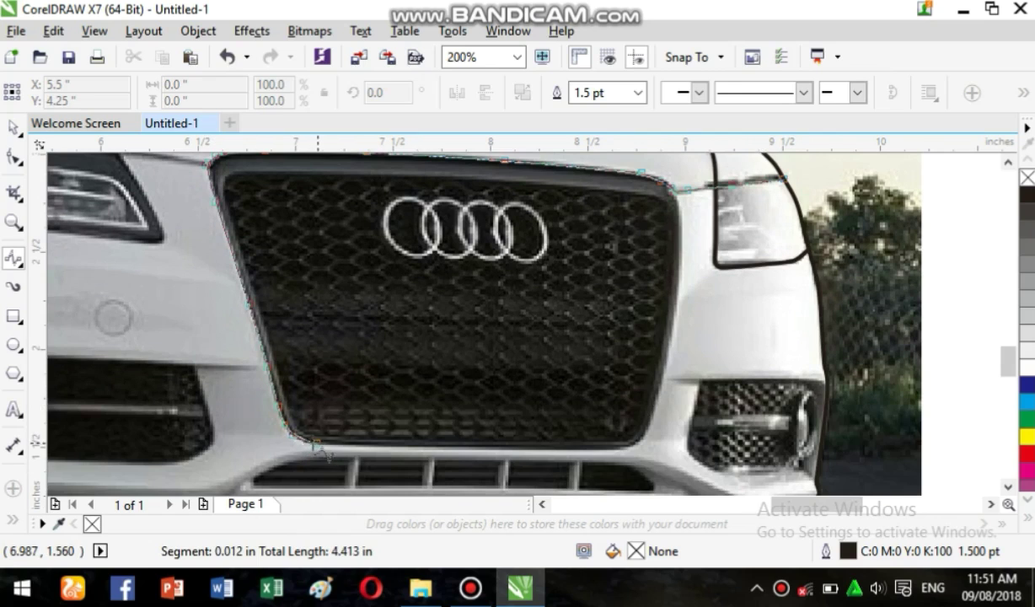
{"action": "left_click", "coordinate": [463, 446]}
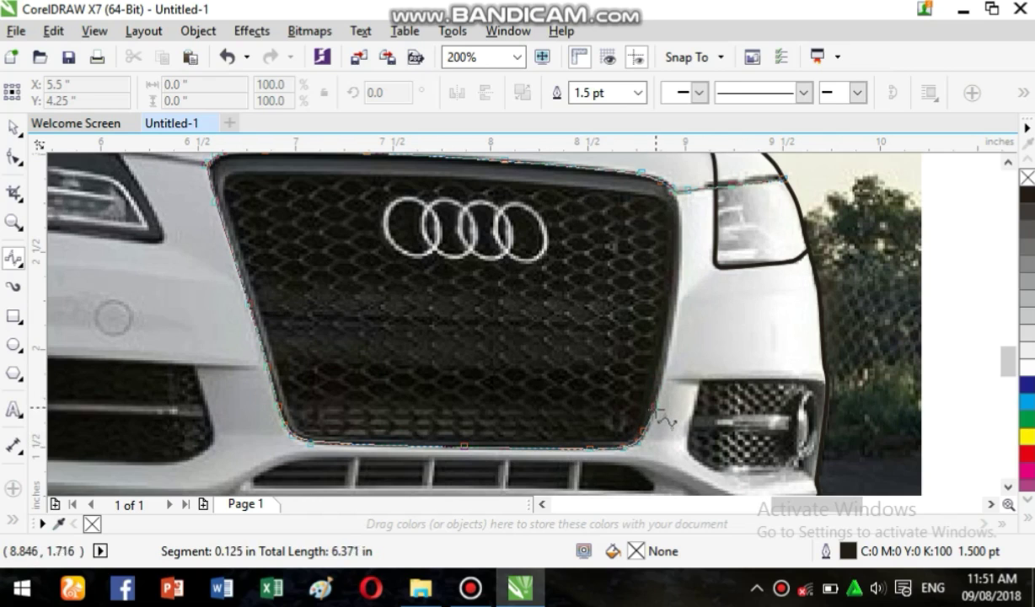
{"action": "left_click", "coordinate": [674, 303]}
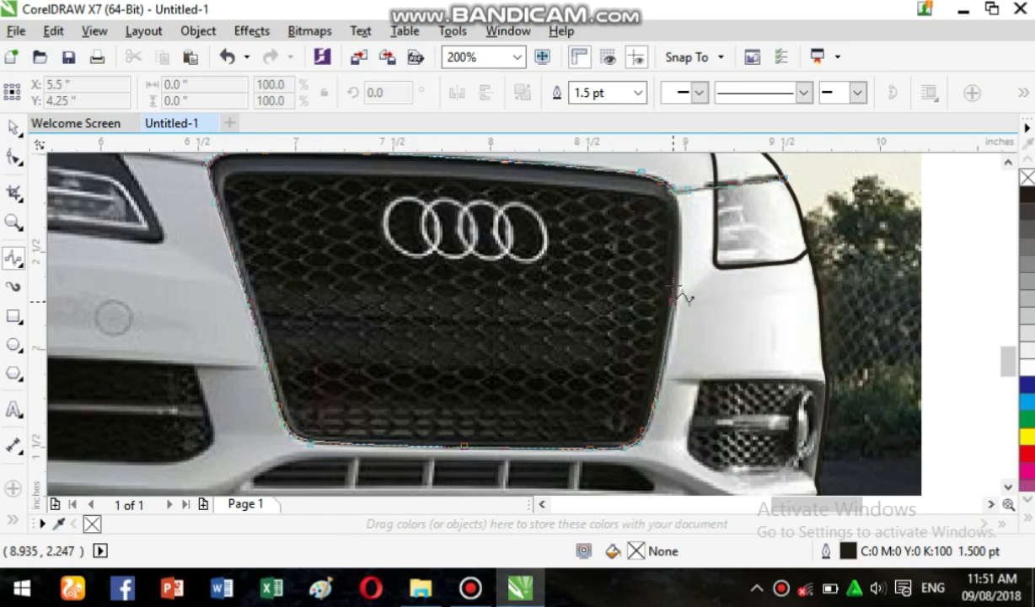
{"action": "left_click", "coordinate": [671, 191]}
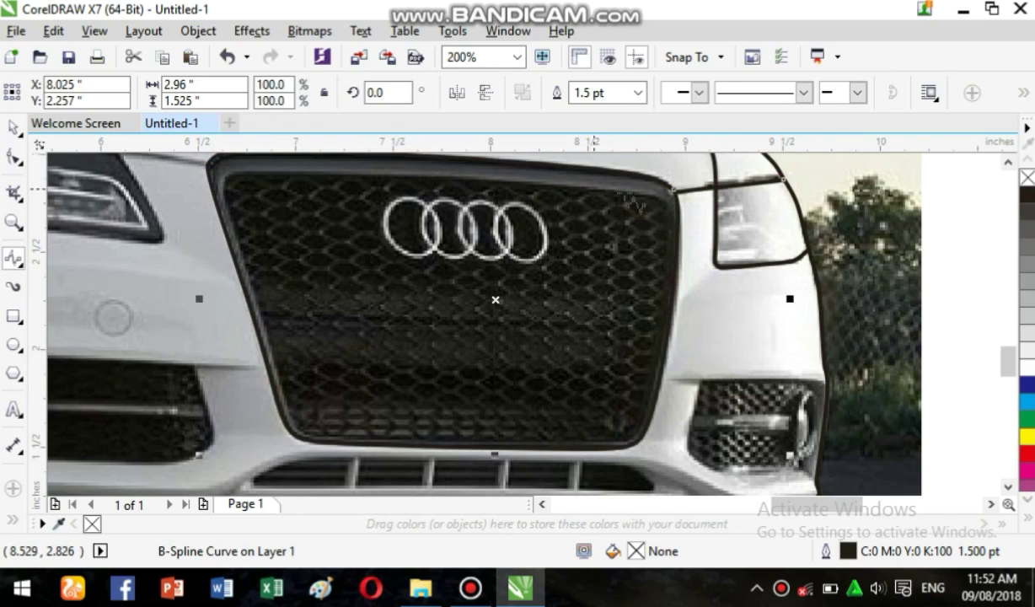
Step: Trace the grille frame's inner edge with a B-spline about 2.33 by 1.39 inches, from the upper far corner around to the bottom edge
{"action": "left_click", "coordinate": [677, 220]}
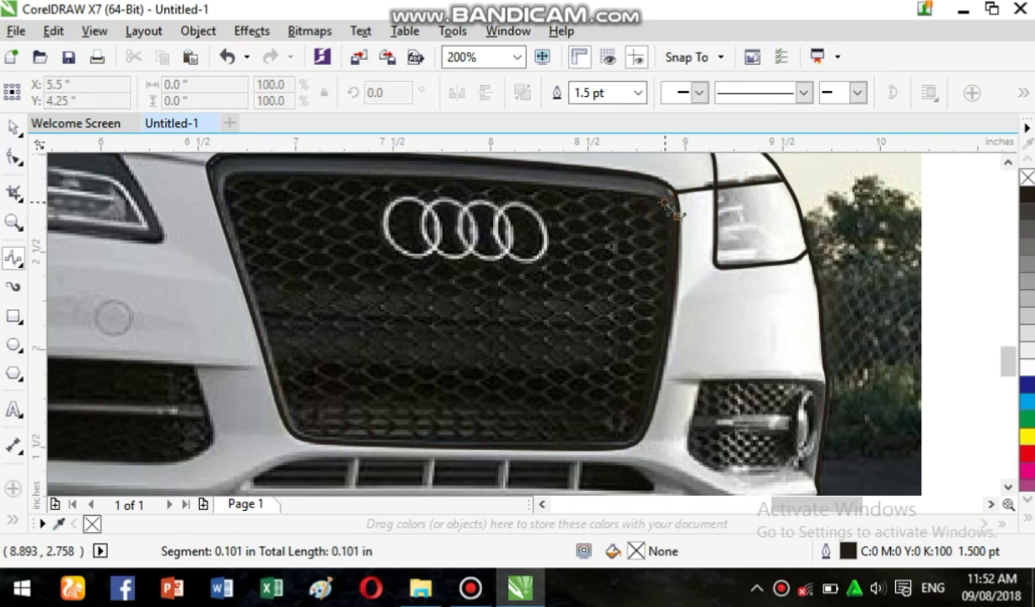
{"action": "left_click", "coordinate": [619, 193]}
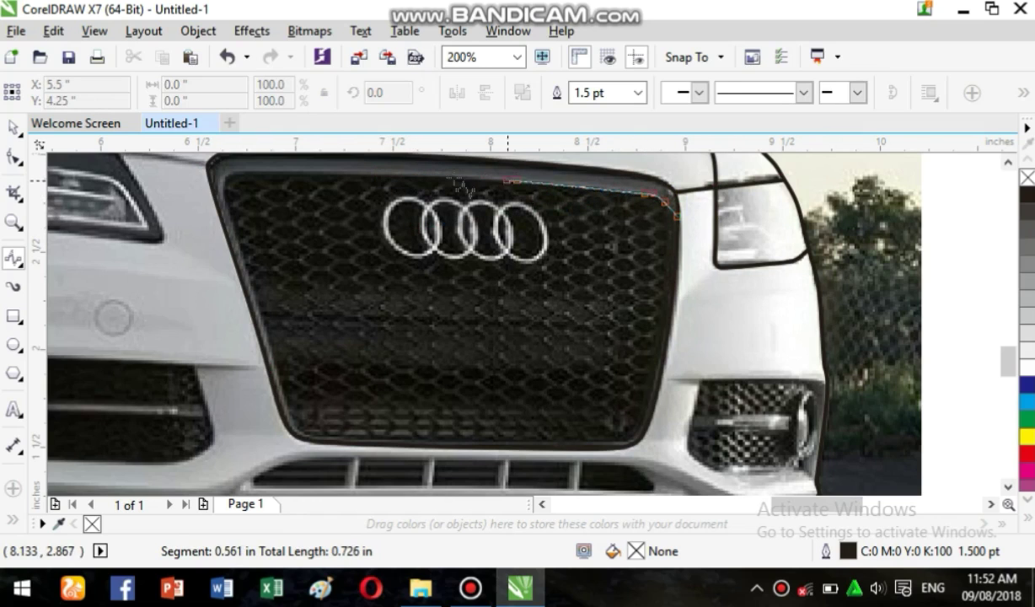
{"action": "left_click", "coordinate": [313, 186]}
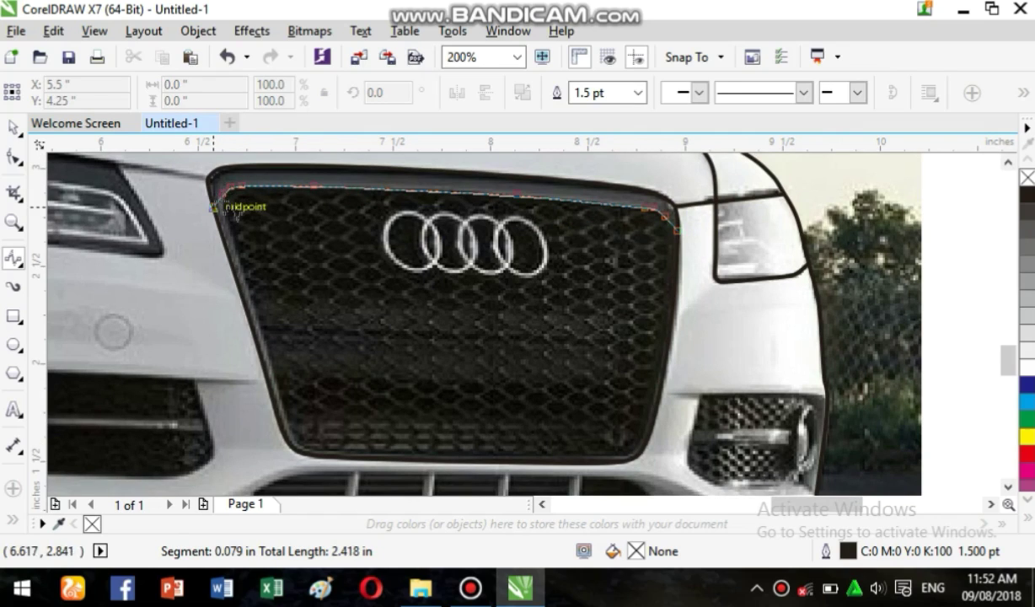
{"action": "left_click", "coordinate": [245, 262]}
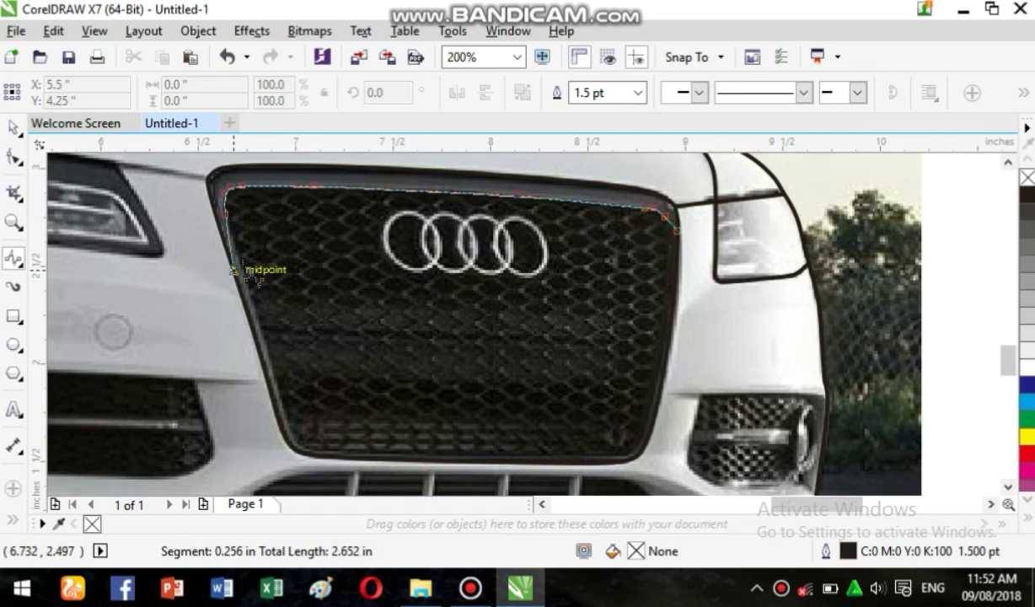
{"action": "left_click", "coordinate": [279, 388]}
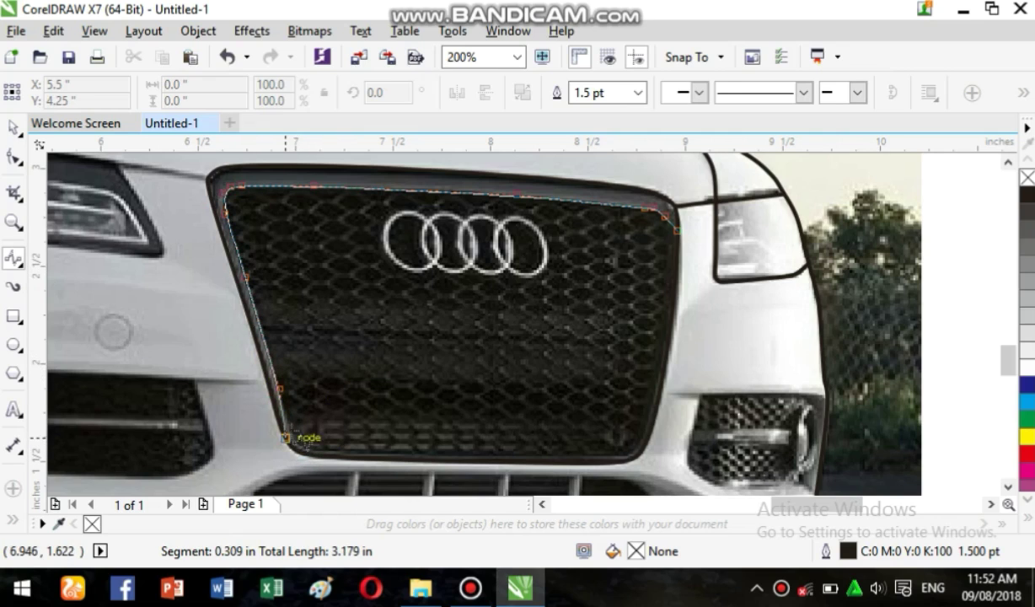
{"action": "left_click", "coordinate": [297, 435]}
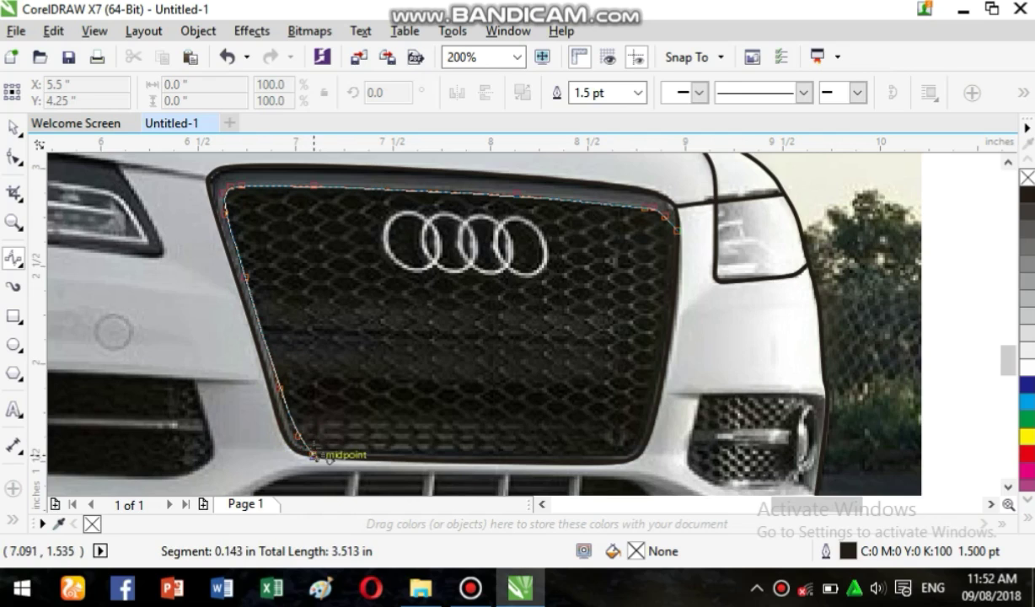
{"action": "left_click", "coordinate": [314, 454]}
{"action": "double_click", "coordinate": [353, 458]}
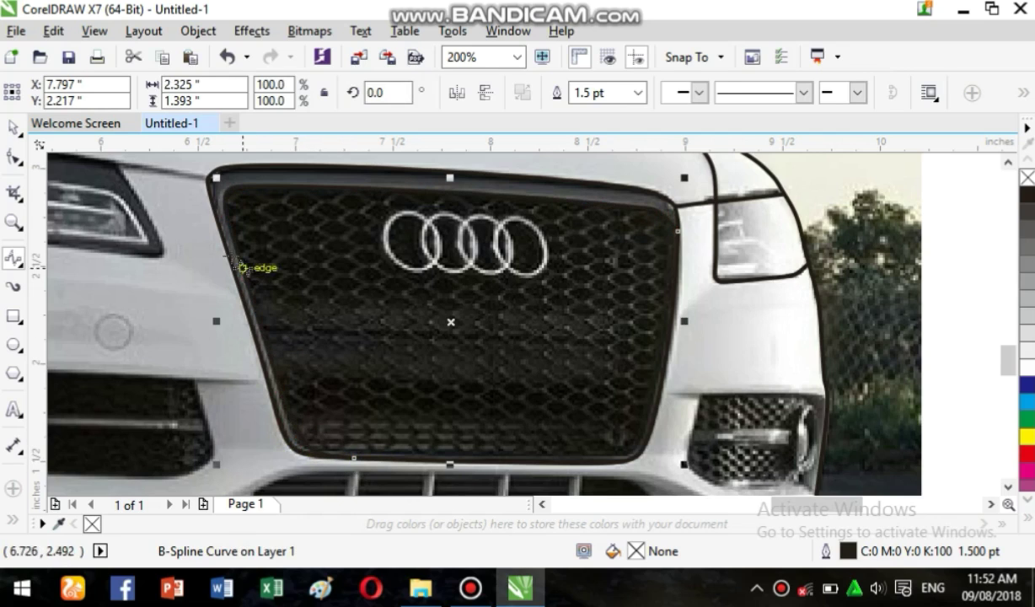
Step: Draw overlapping ellipses about 0.3 inch across over the four rings of the Audi emblem on the grille
{"action": "left_click", "coordinate": [14, 343]}
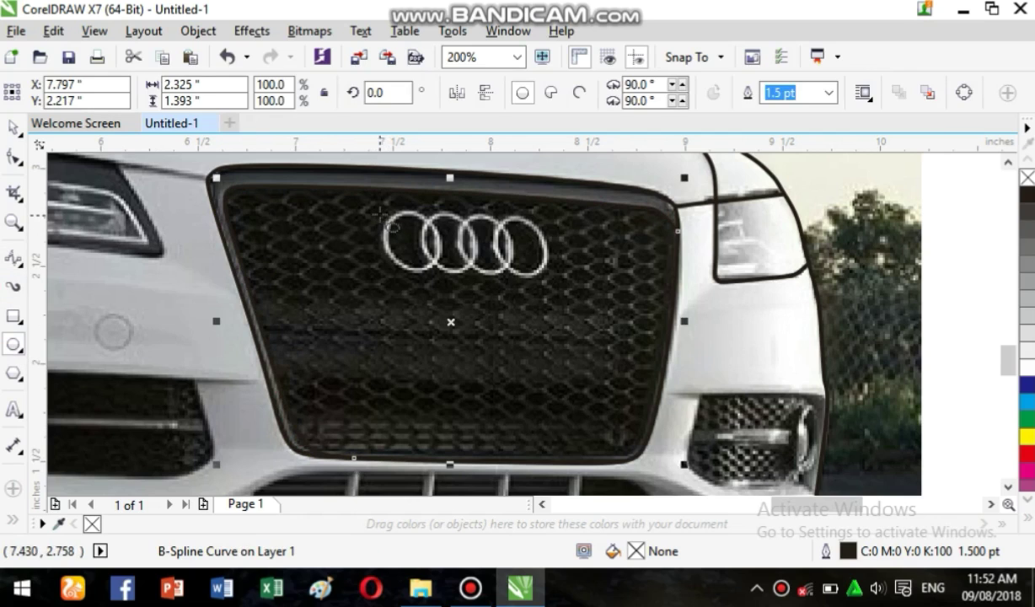
{"action": "left_click_drag", "start_coordinate": [379, 211], "coordinate": [441, 266]}
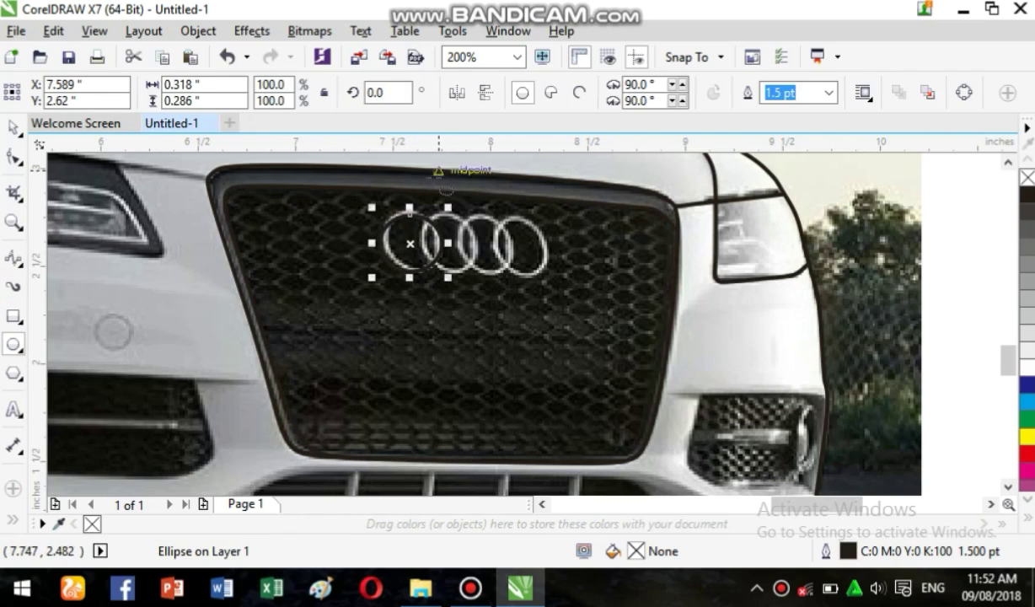
{"action": "left_click_drag", "start_coordinate": [425, 210], "coordinate": [476, 271]}
{"action": "left_click_drag", "start_coordinate": [462, 206], "coordinate": [547, 272]}
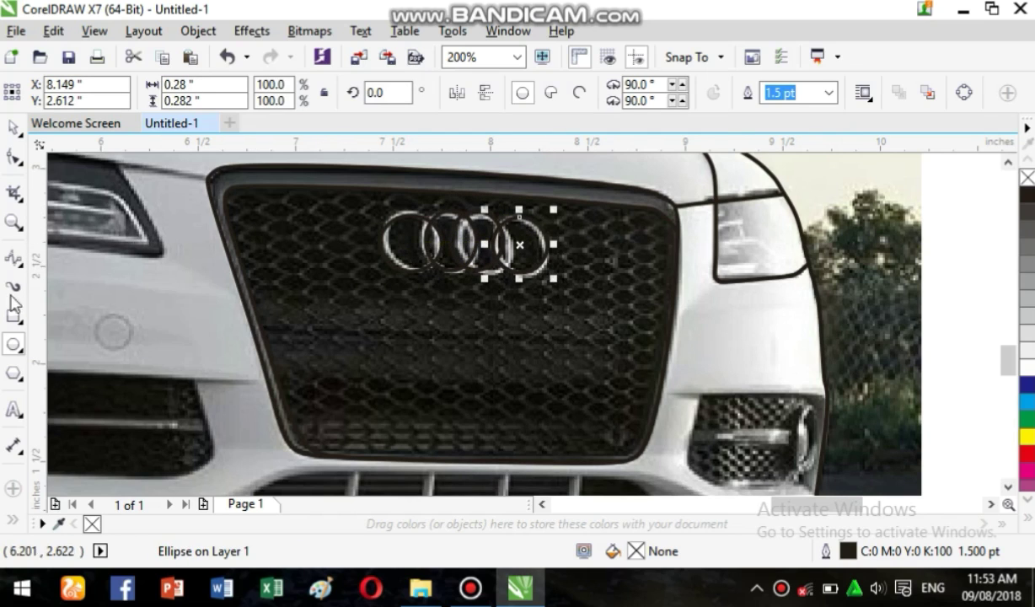
Step: Draw a B-spline from the grille's far side along the top edge of the far fog light opening to the body outline
{"action": "left_click", "coordinate": [14, 258]}
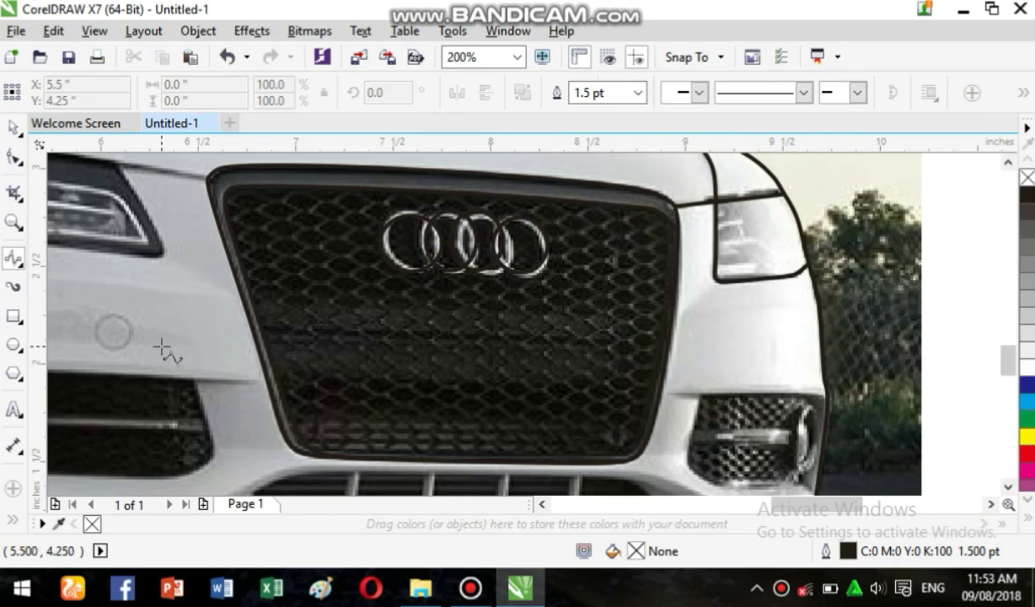
{"action": "left_click", "coordinate": [668, 393]}
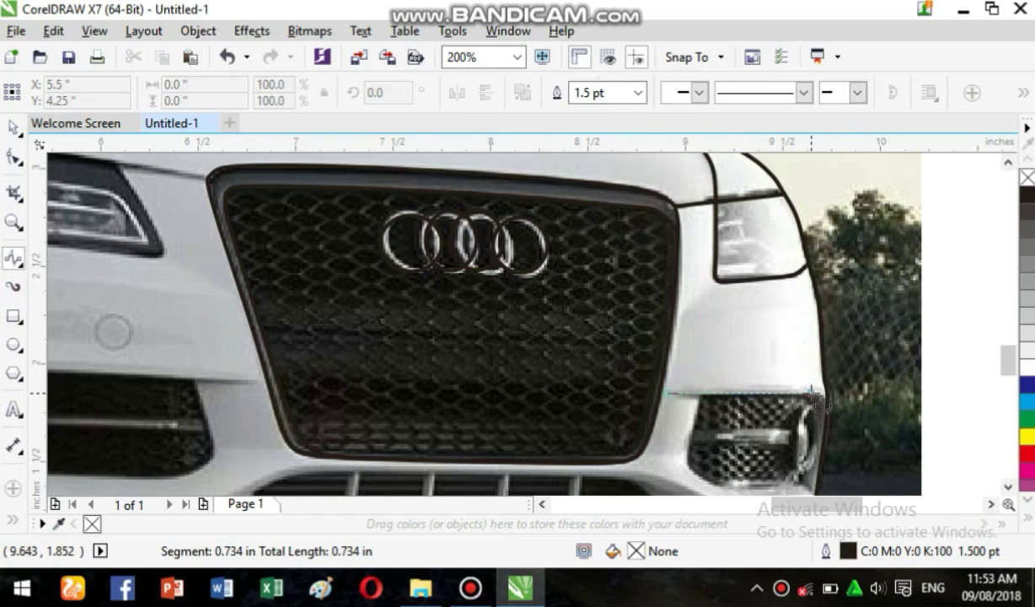
{"action": "left_click", "coordinate": [824, 394]}
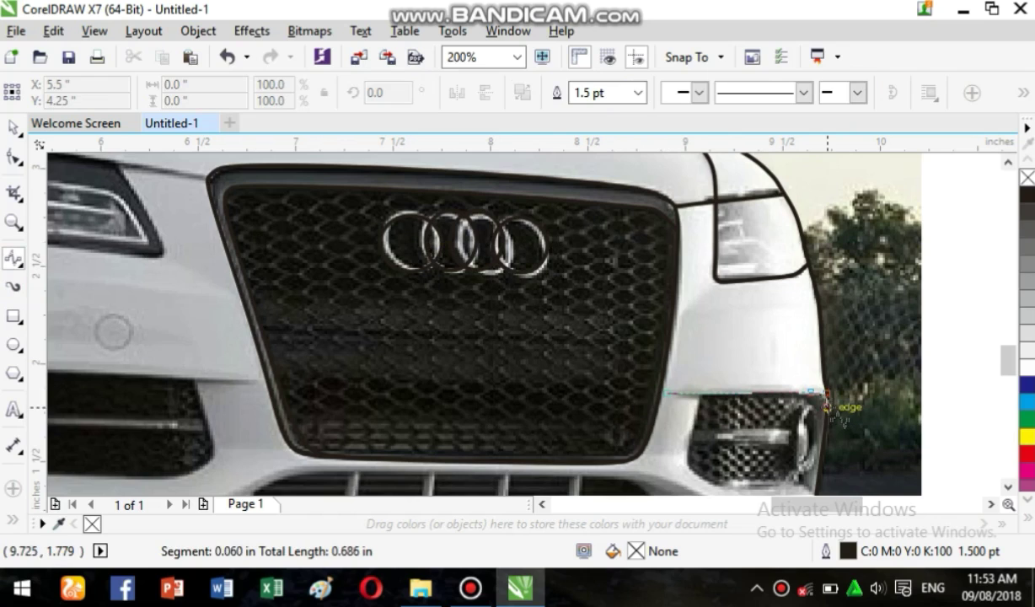
{"action": "double_click", "coordinate": [825, 408]}
Step: Trace the far fog light opening's inner side and bottom edge to the body outline with a B-spline about 0.65 by 0.54 inch
{"action": "left_click", "coordinate": [701, 393]}
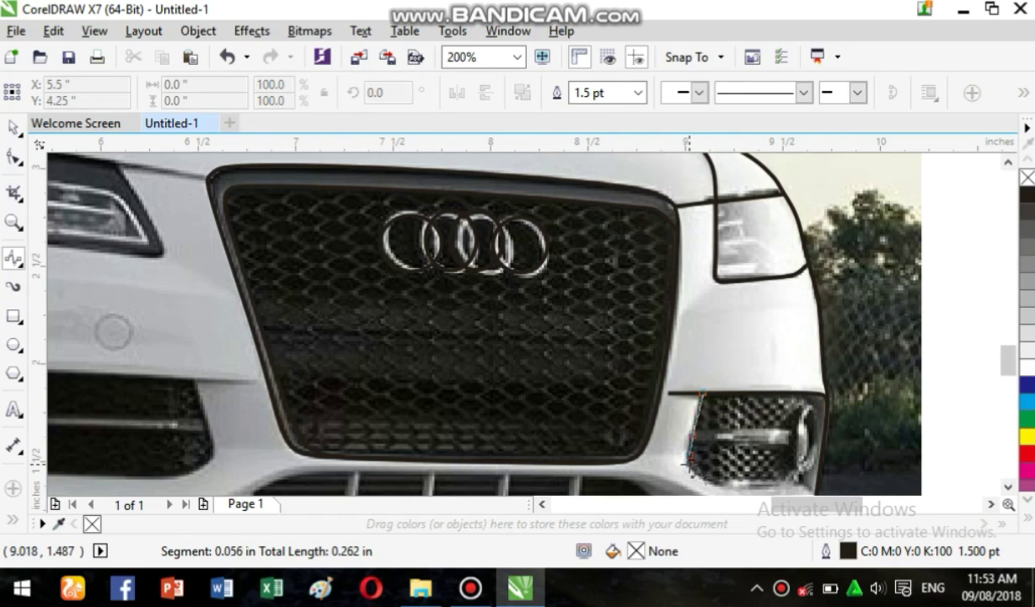
{"action": "left_click", "coordinate": [693, 479]}
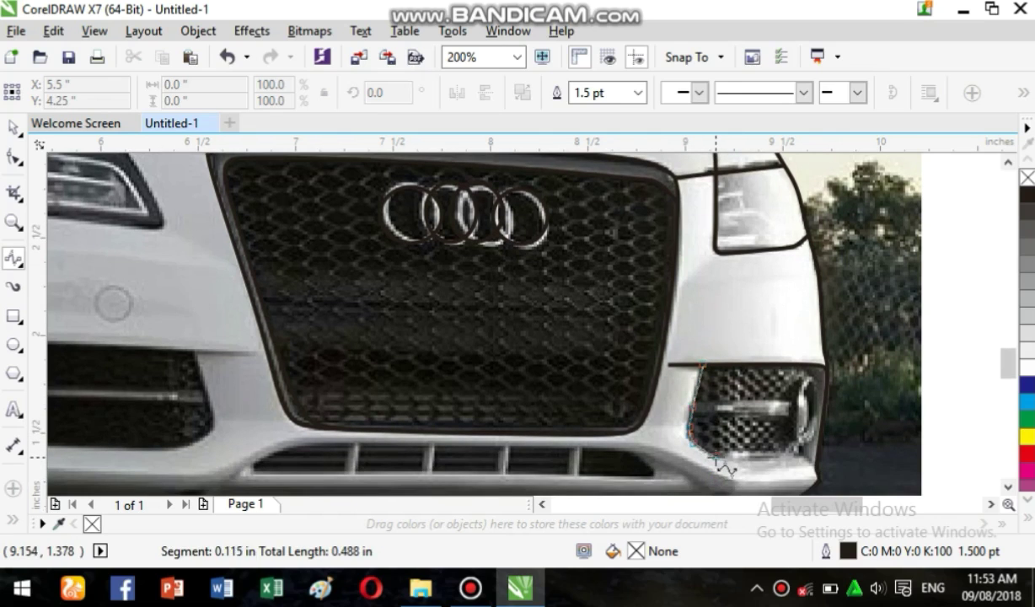
{"action": "left_click", "coordinate": [813, 466]}
{"action": "double_click", "coordinate": [829, 473]}
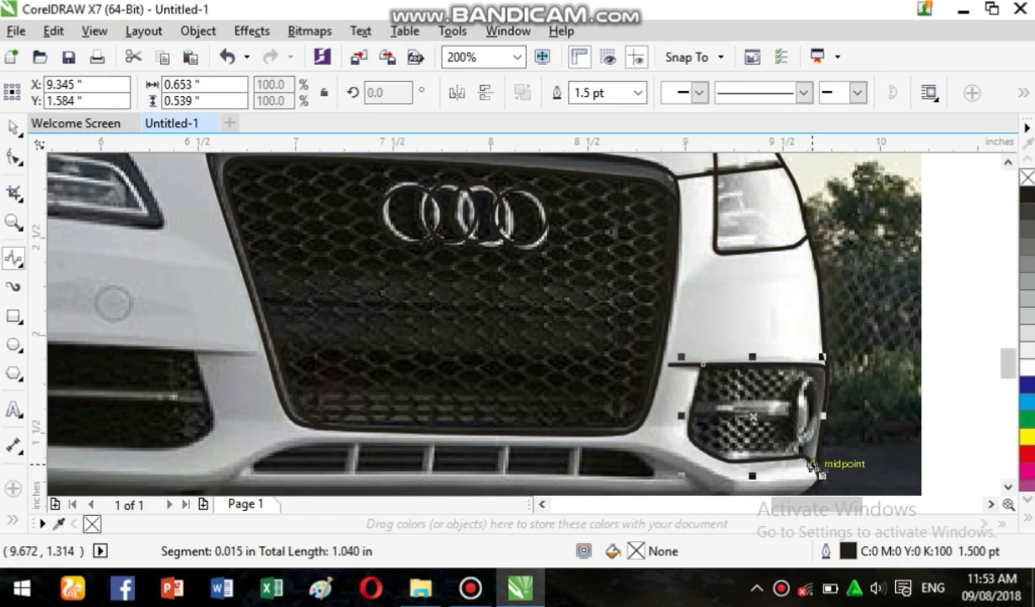
Step: Draw a B-spline about 0.09 by 0.48 inch up the outer side of the far fog light opening to its top edge
{"action": "left_click", "coordinate": [819, 470]}
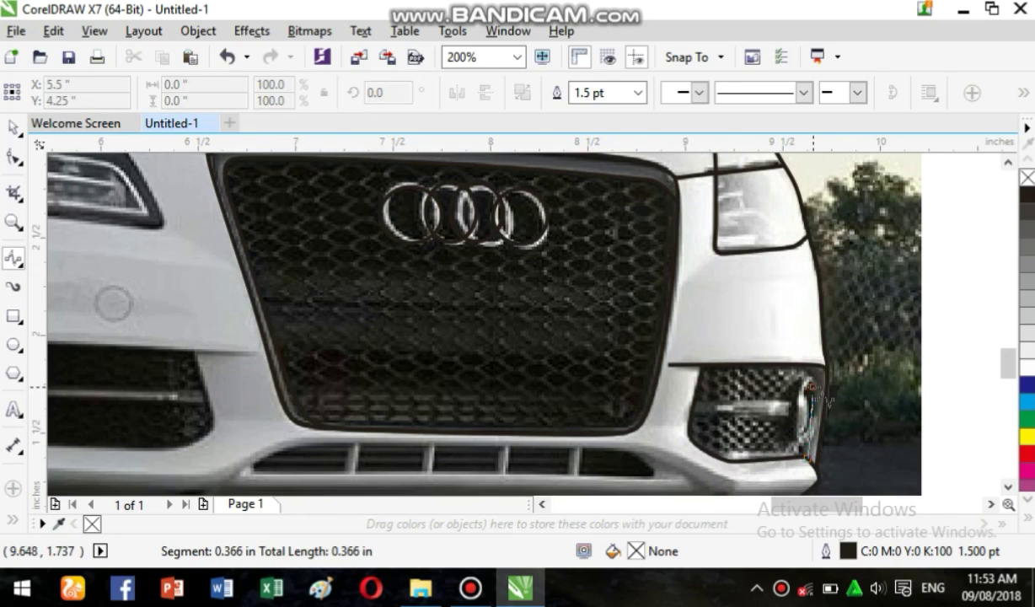
{"action": "left_click", "coordinate": [810, 384]}
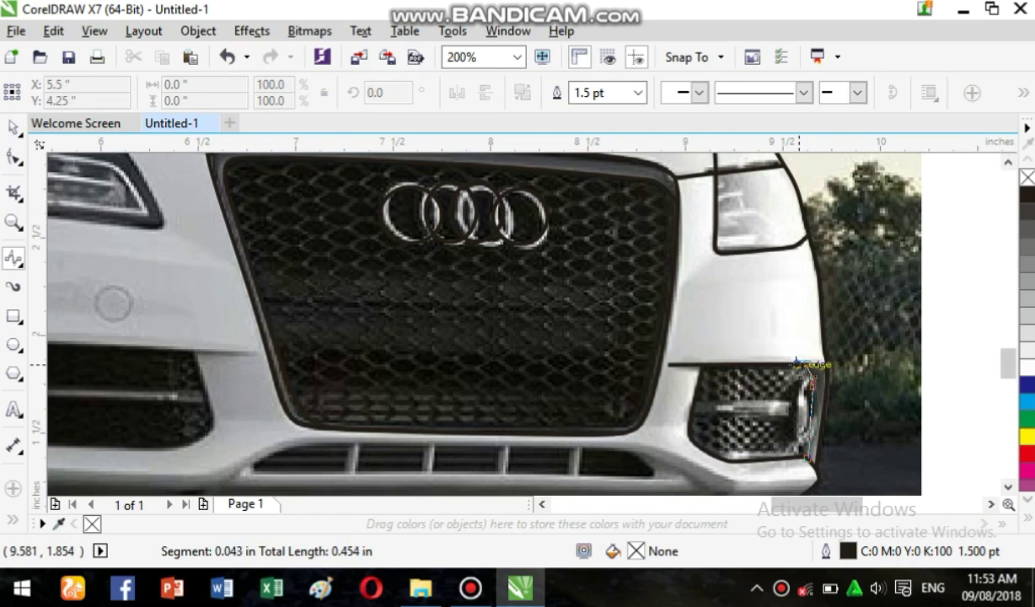
{"action": "double_click", "coordinate": [796, 364]}
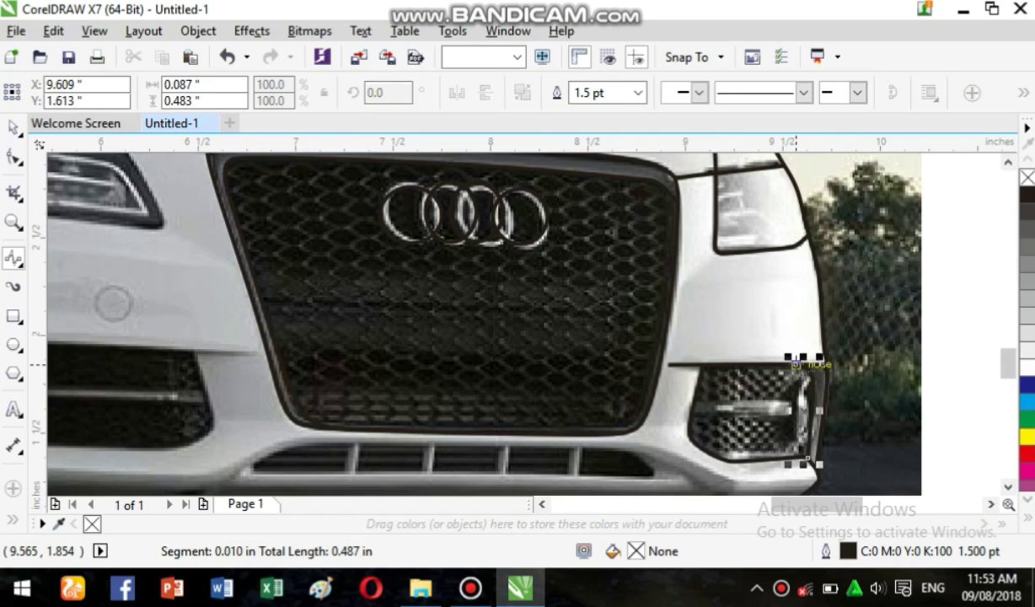
Step: Outline the horizontal bar in the far fog light opening with a B-spline about 0.50 by 0.09 inch
{"action": "left_click", "coordinate": [691, 401]}
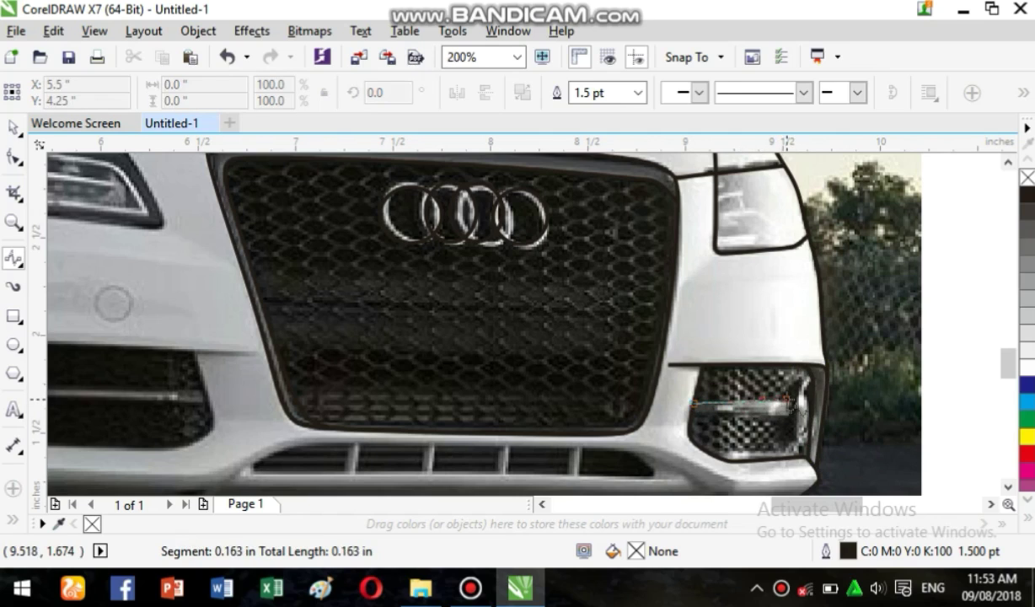
{"action": "left_click", "coordinate": [788, 414]}
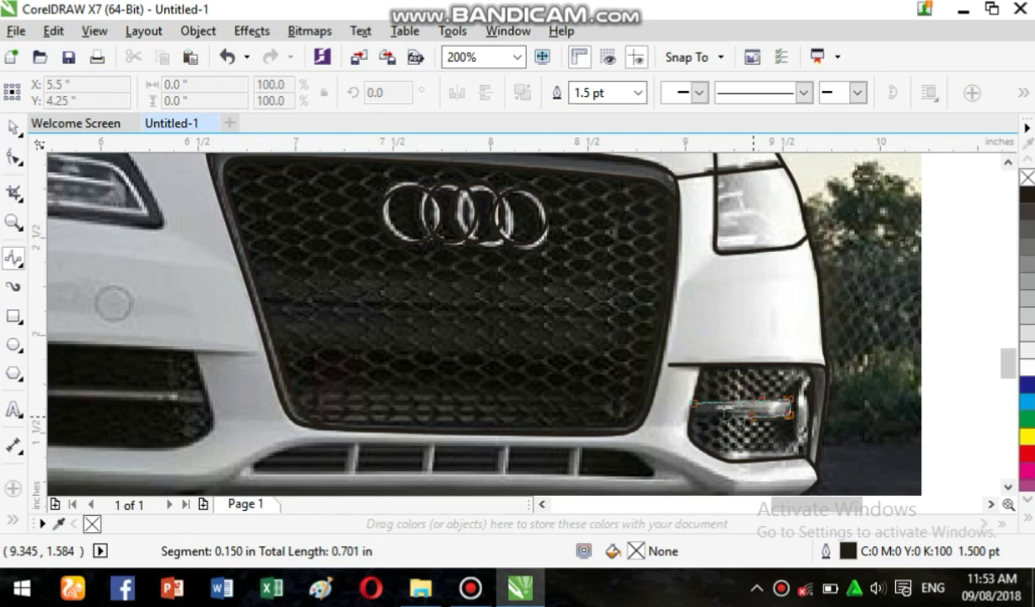
{"action": "double_click", "coordinate": [691, 413]}
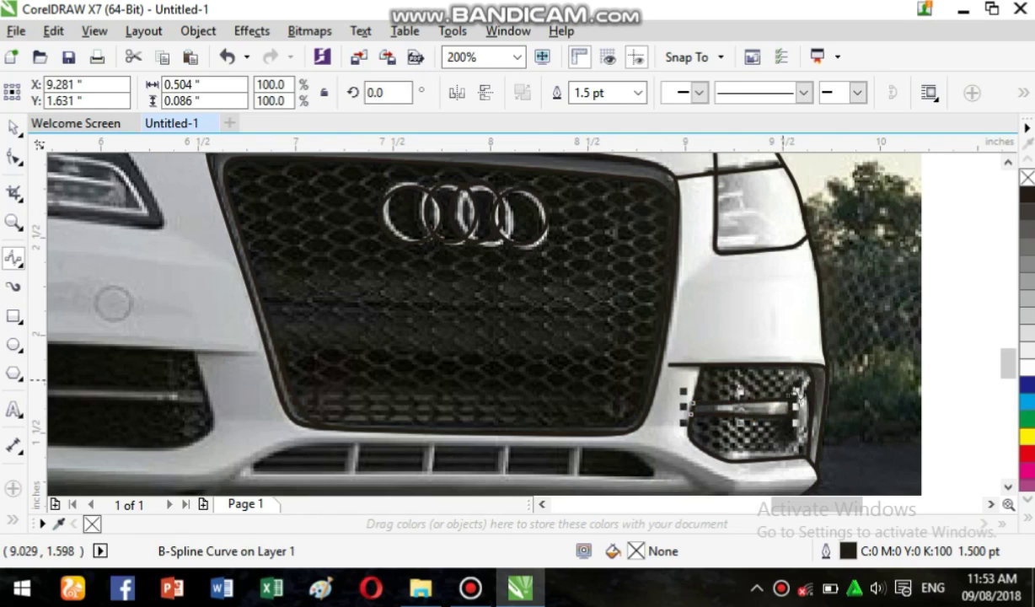
Step: Draw two short B-splines joining the outer end of the far fog light bar to the opening's lower and upper outer corners
{"action": "left_click", "coordinate": [788, 415]}
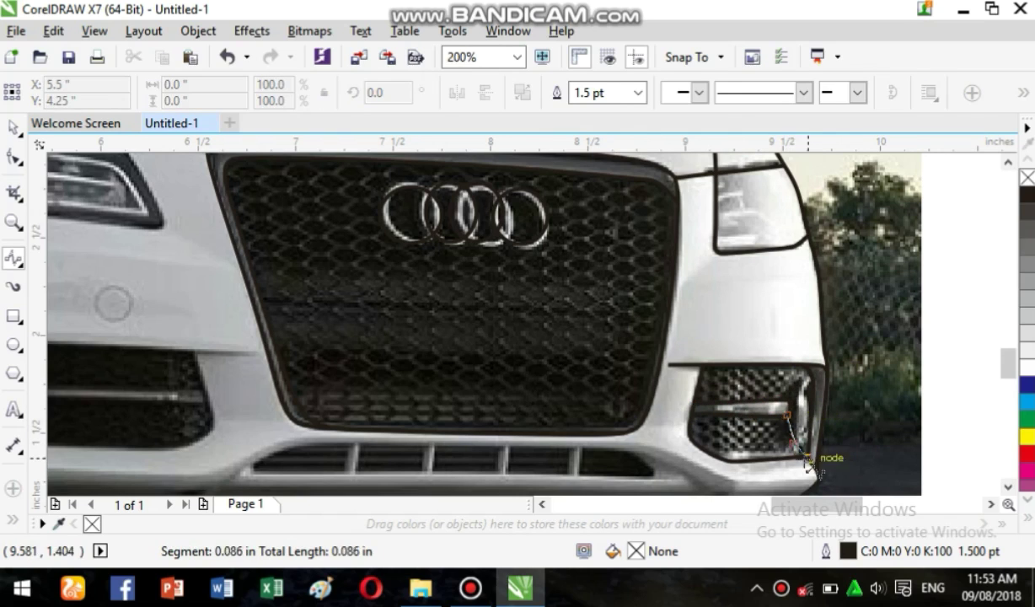
{"action": "left_click", "coordinate": [807, 461]}
{"action": "double_click", "coordinate": [771, 425]}
{"action": "left_click", "coordinate": [791, 398]}
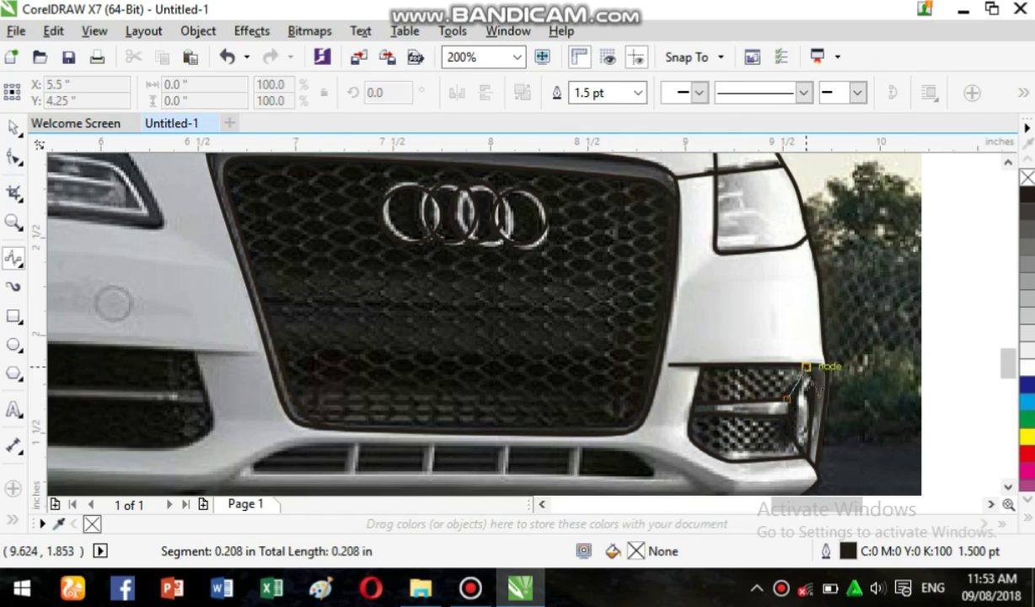
{"action": "left_click", "coordinate": [810, 371]}
{"action": "double_click", "coordinate": [810, 371]}
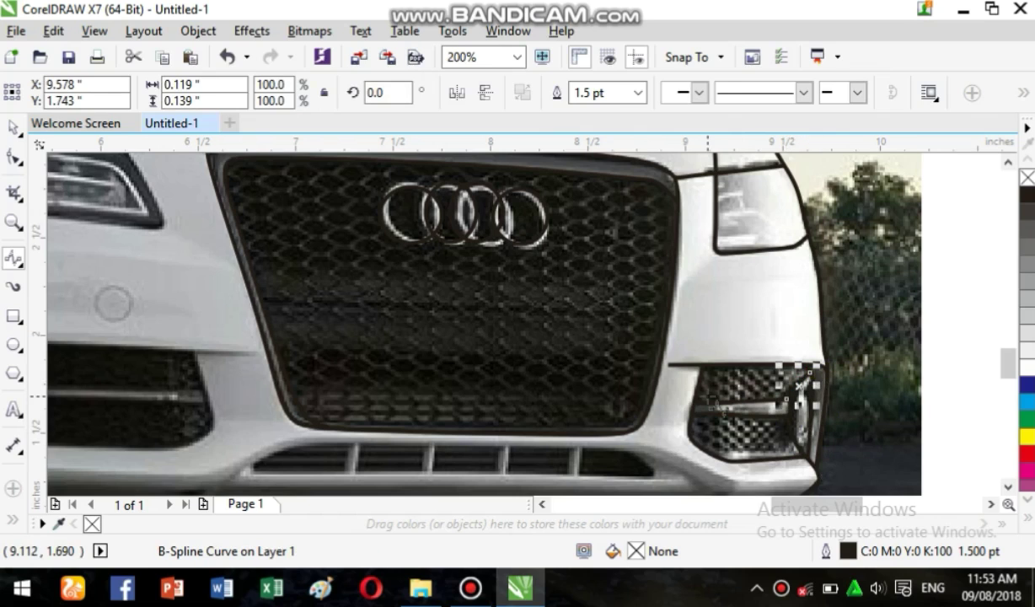
Step: Trace the near fog light opening, starting beside the grille, with a B-spline about 2.0 by 0.56 inches
{"action": "left_click", "coordinate": [253, 354]}
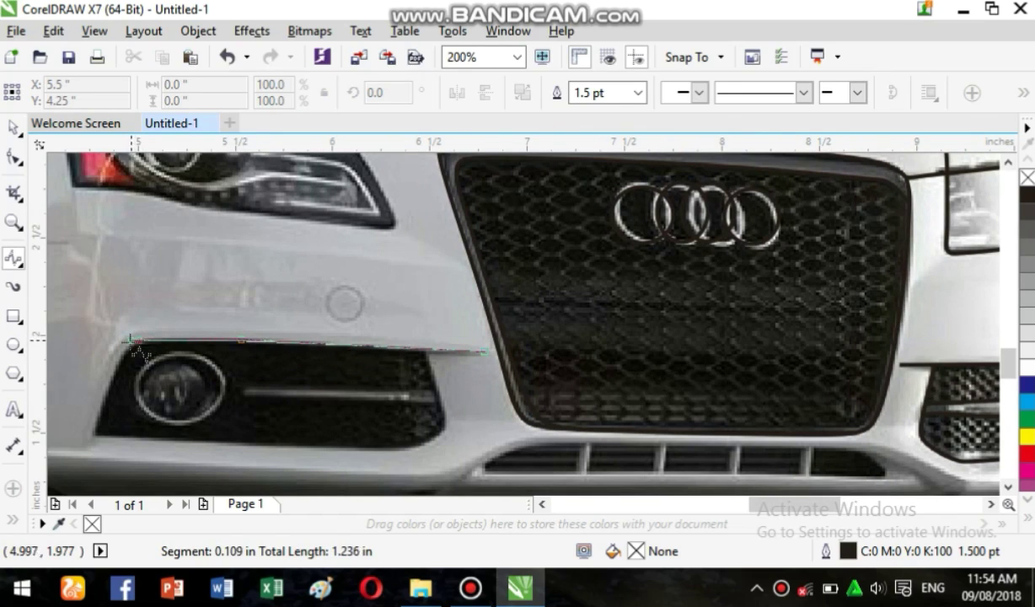
{"action": "left_click", "coordinate": [93, 435]}
{"action": "left_click", "coordinate": [206, 439]}
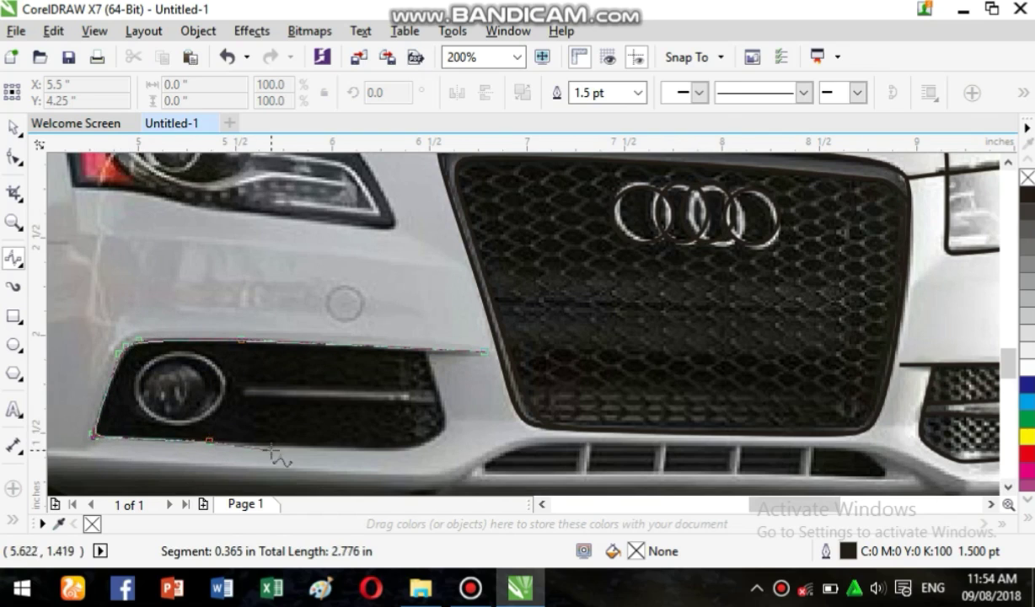
{"action": "left_click", "coordinate": [393, 447]}
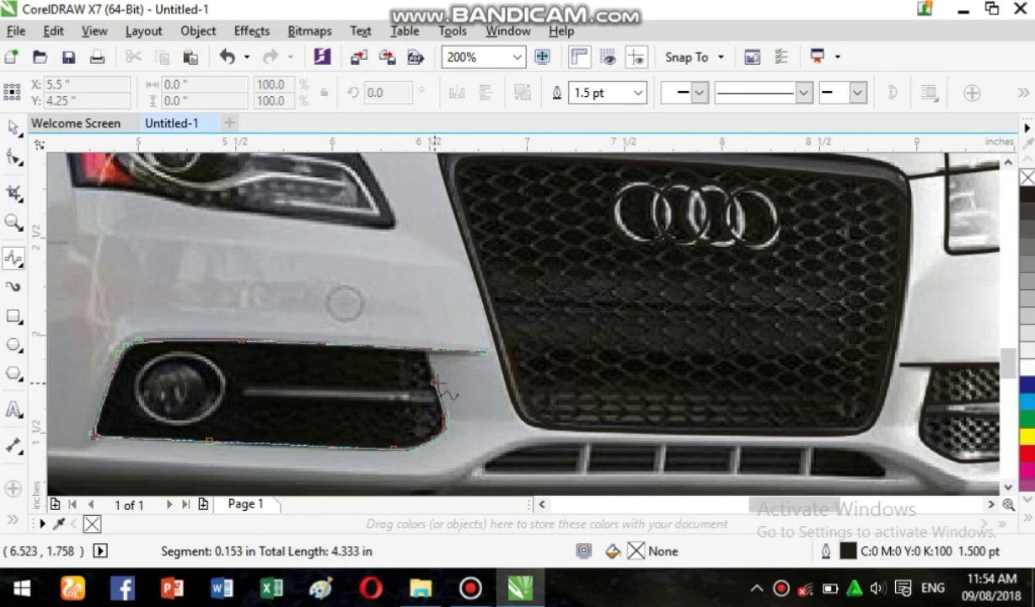
{"action": "double_click", "coordinate": [427, 346]}
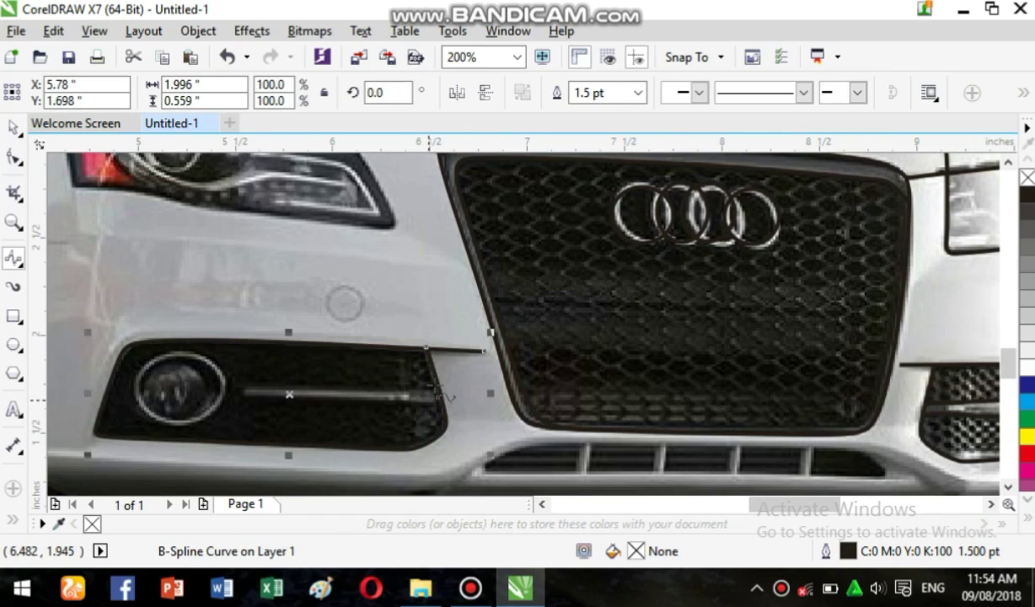
Step: Outline the horizontal bar in the near fog light opening with a B-spline about 1.04 by 0.10 inches
{"action": "left_click", "coordinate": [438, 389]}
{"action": "left_click", "coordinate": [376, 388]}
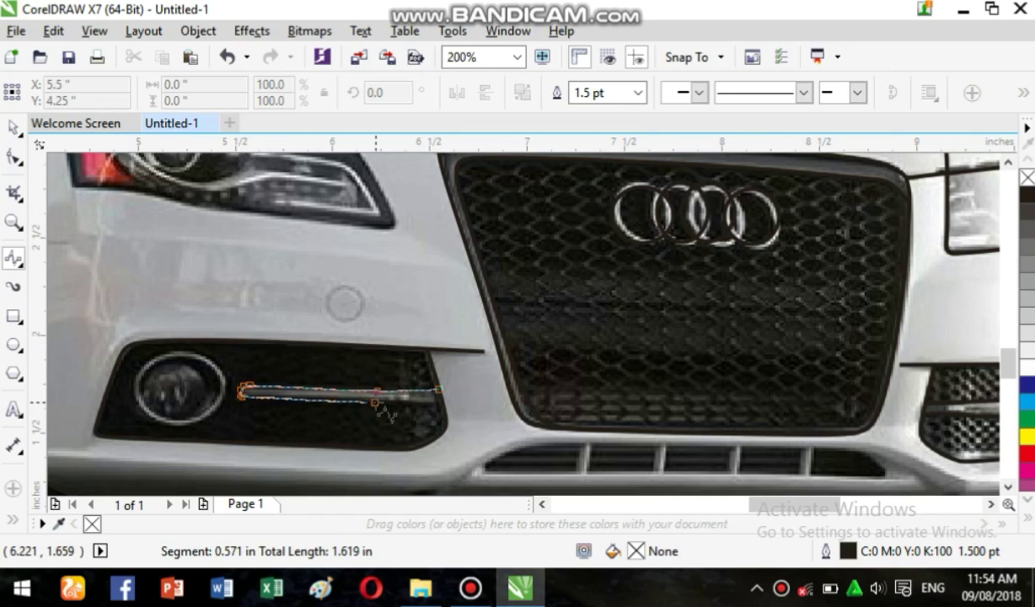
{"action": "left_click", "coordinate": [416, 405]}
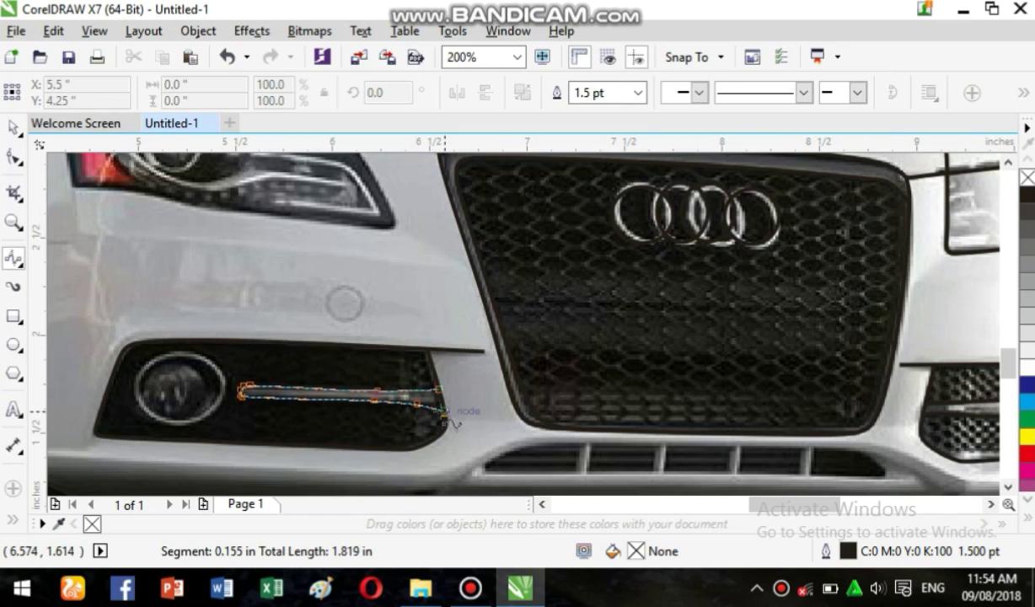
{"action": "double_click", "coordinate": [445, 409]}
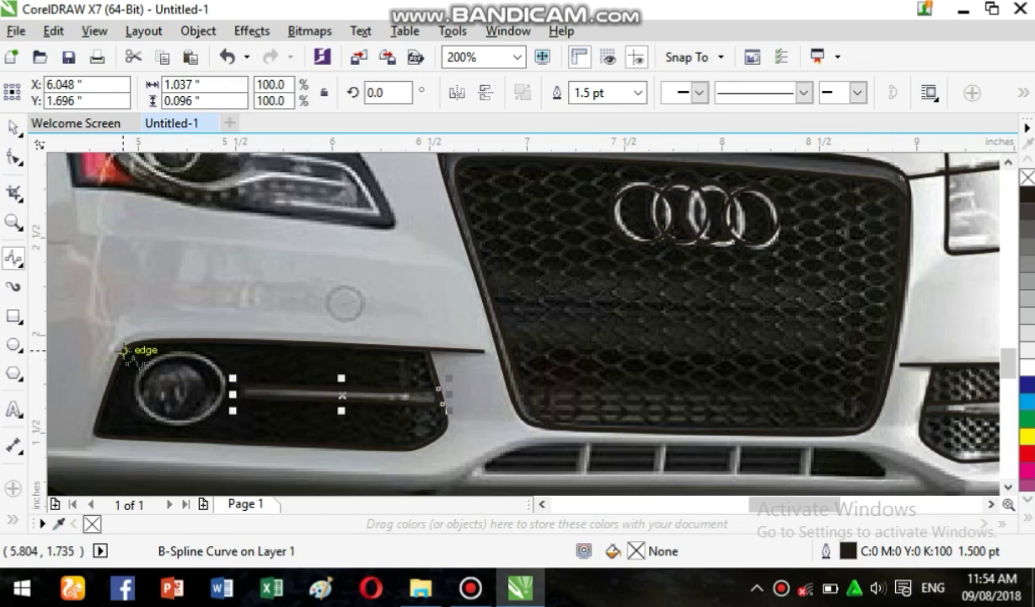
Step: Trace the near fog lamp with an outer ellipse around its rim and an inner ellipse resized to about 0.41 by 0.31 inch
{"action": "left_click", "coordinate": [15, 344]}
{"action": "mouse_move", "coordinate": [138, 360]}
{"action": "left_mouse_down"}
{"action": "mouse_move", "coordinate": [179, 429]}
{"action": "mouse_move", "coordinate": [225, 424]}
{"action": "left_mouse_up"}
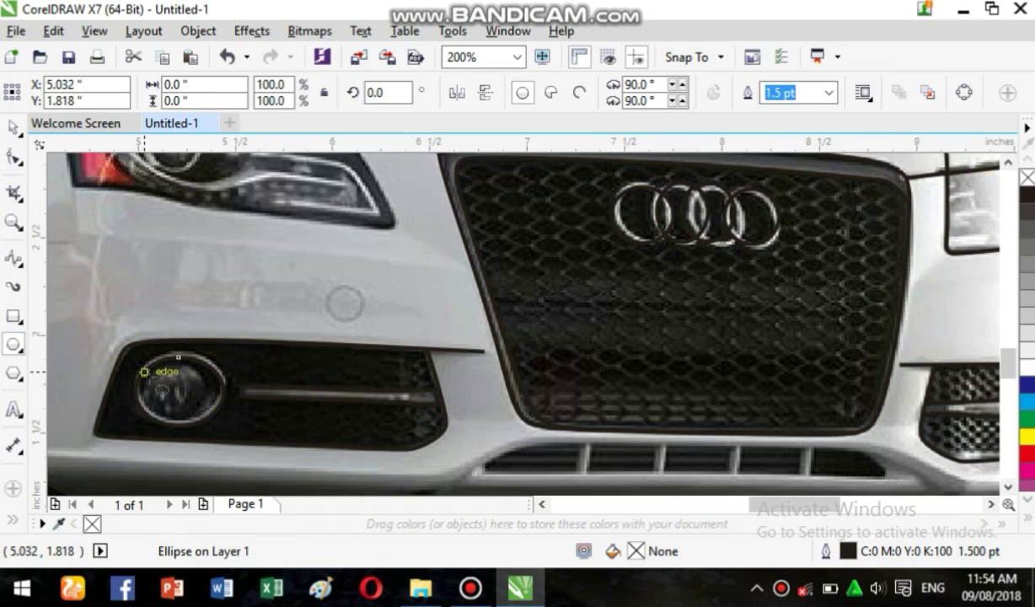
{"action": "mouse_move", "coordinate": [144, 367]}
{"action": "left_mouse_down"}
{"action": "mouse_move", "coordinate": [212, 422]}
{"action": "mouse_move", "coordinate": [170, 387]}
{"action": "left_mouse_up"}
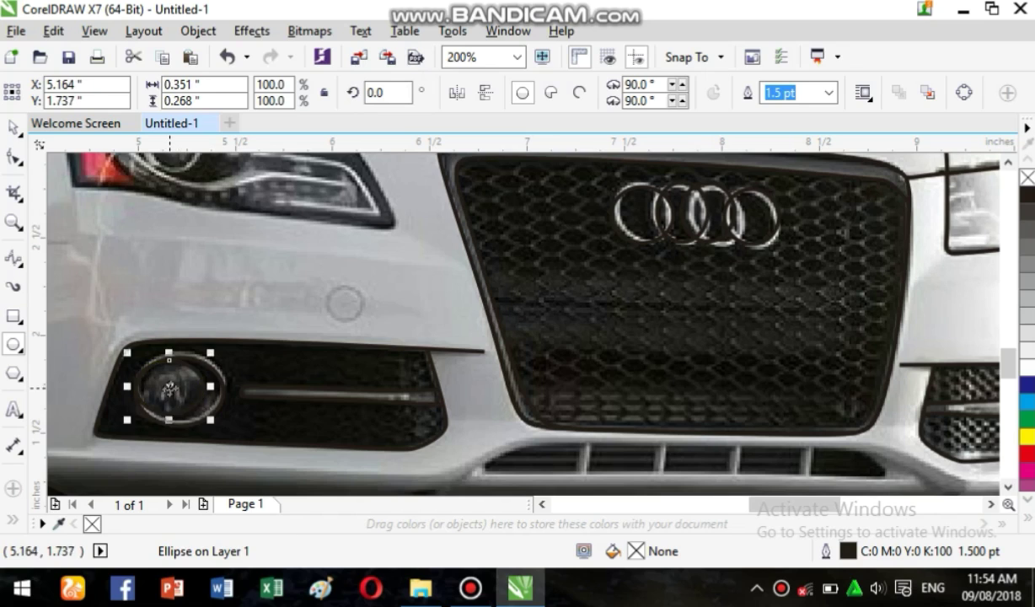
{"action": "left_click_drag", "start_coordinate": [217, 419], "coordinate": [219, 428]}
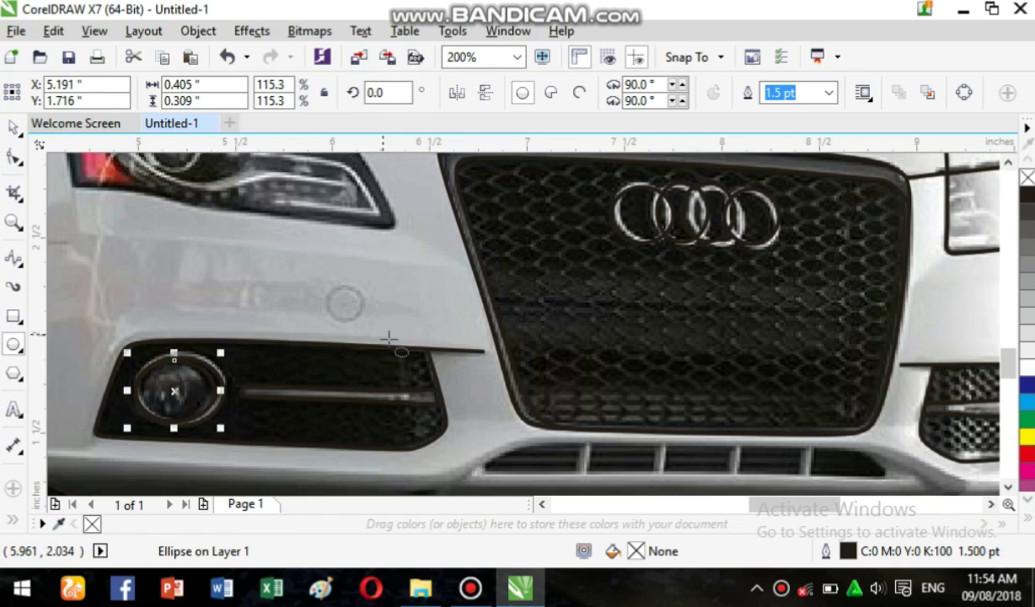
Step: Draw ellipses around the two bumper caps, about 0.16 by 0.15 inch on the near side and 0.14 by 0.14 inch on the far side
{"action": "left_click_drag", "start_coordinate": [329, 286], "coordinate": [360, 318]}
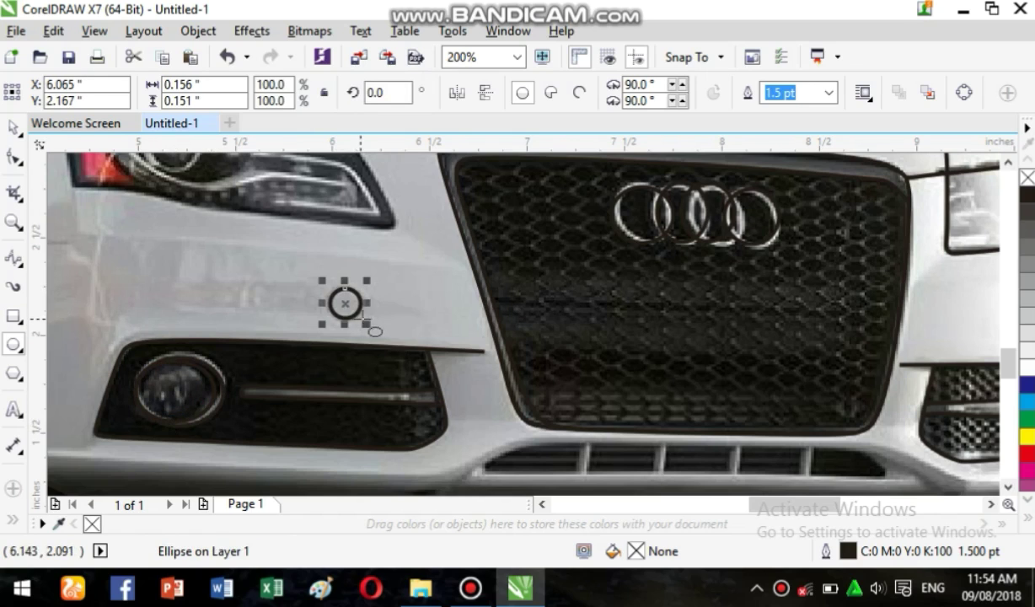
{"action": "left_click_drag", "start_coordinate": [777, 511], "coordinate": [788, 512]}
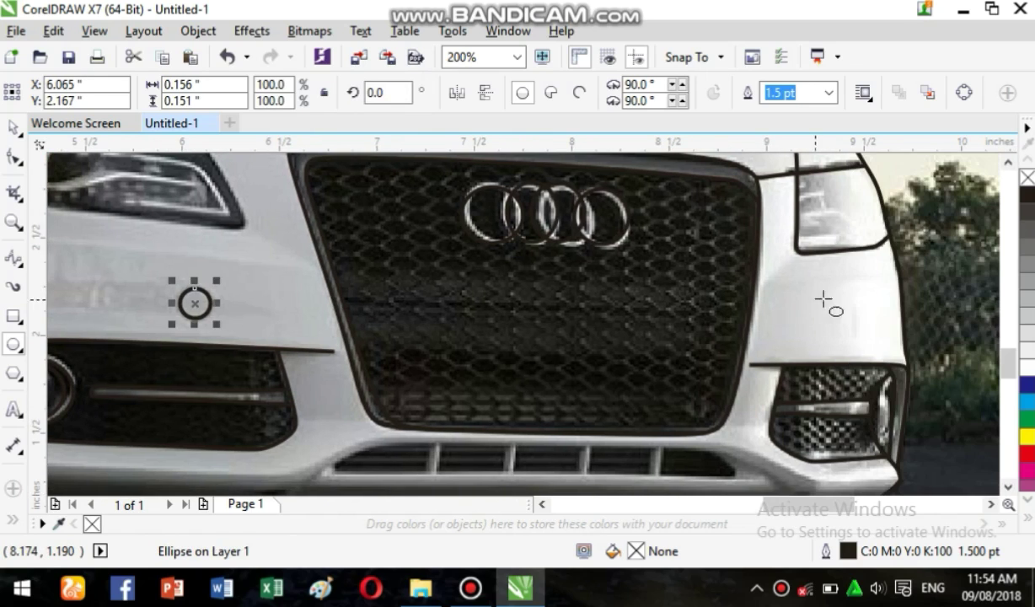
{"action": "left_click_drag", "start_coordinate": [842, 322], "coordinate": [860, 338]}
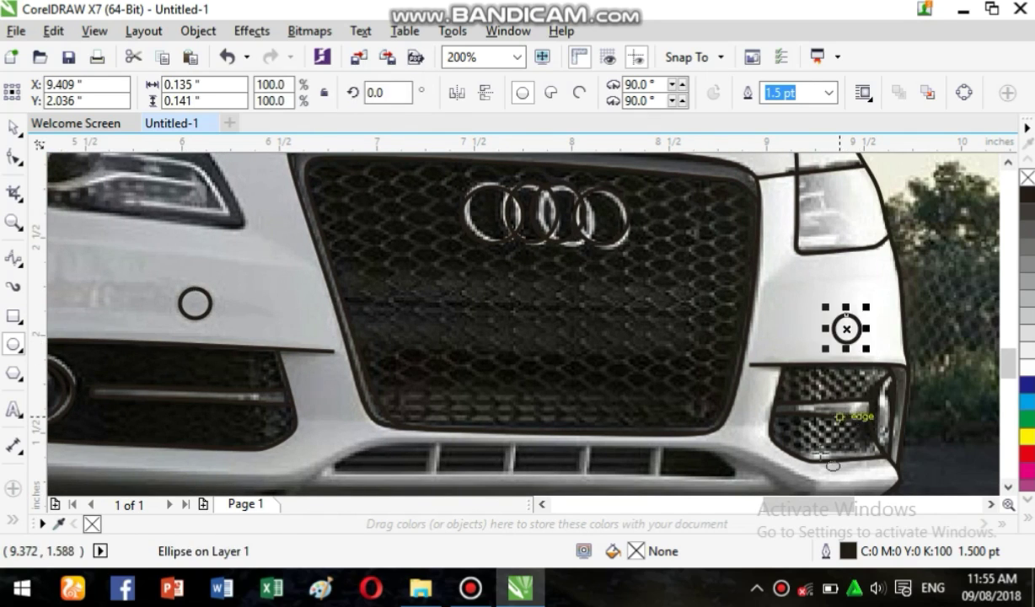
Step: Trace the bumper seam below the near headlight with a B-spline about 2.4 inches long from the grille edge to the front wheel arch
{"action": "left_click_drag", "start_coordinate": [800, 511], "coordinate": [766, 511]}
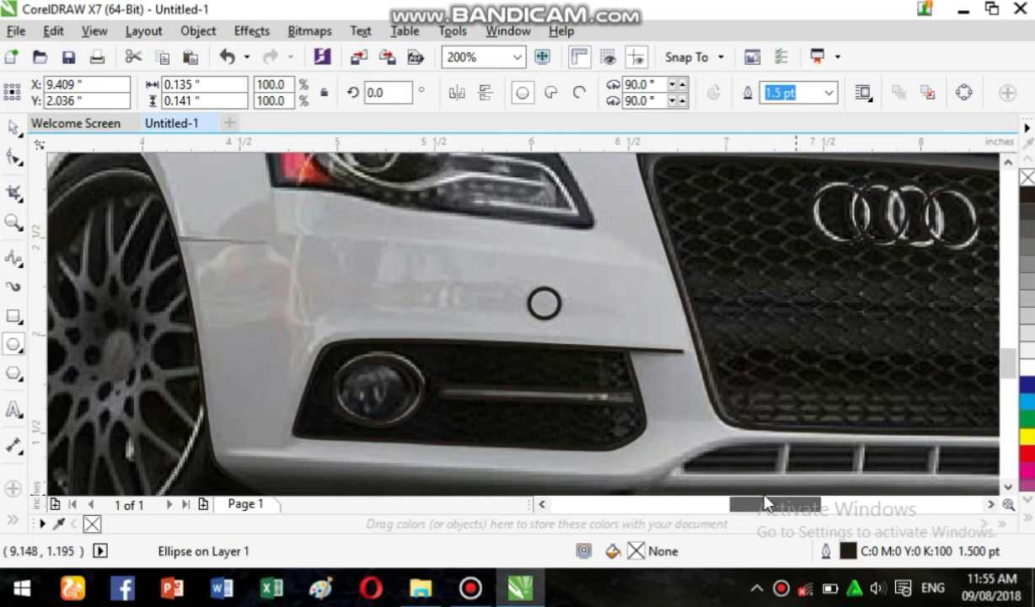
{"action": "left_click", "coordinate": [17, 258]}
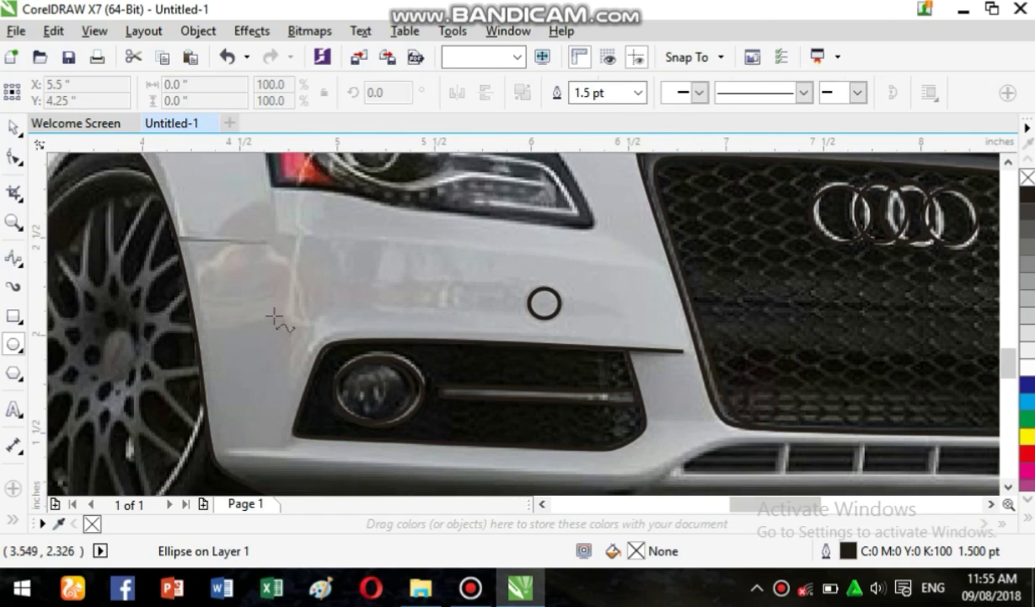
{"action": "left_click", "coordinate": [675, 272]}
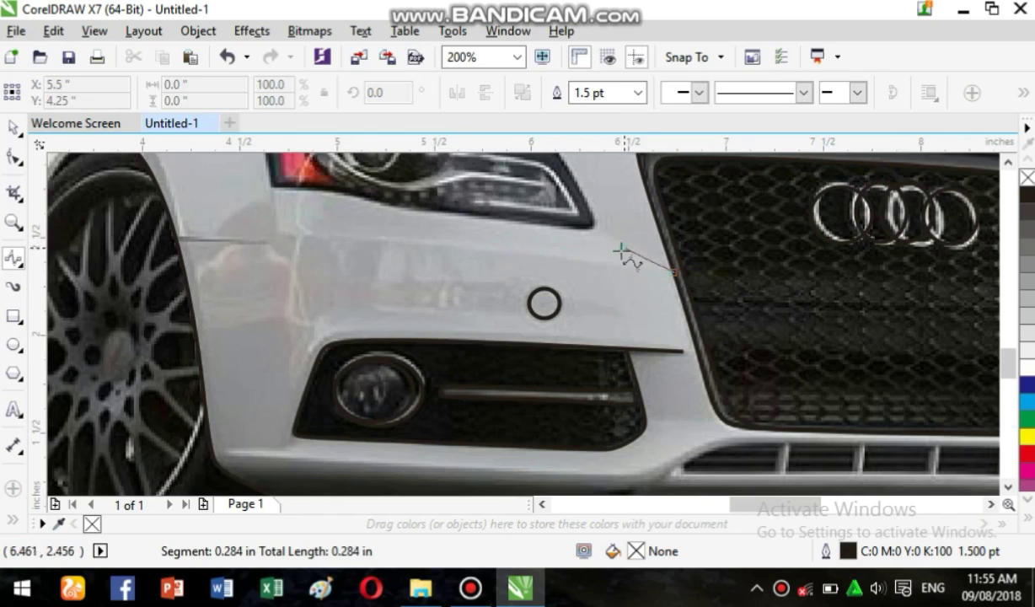
{"action": "left_click", "coordinate": [447, 244]}
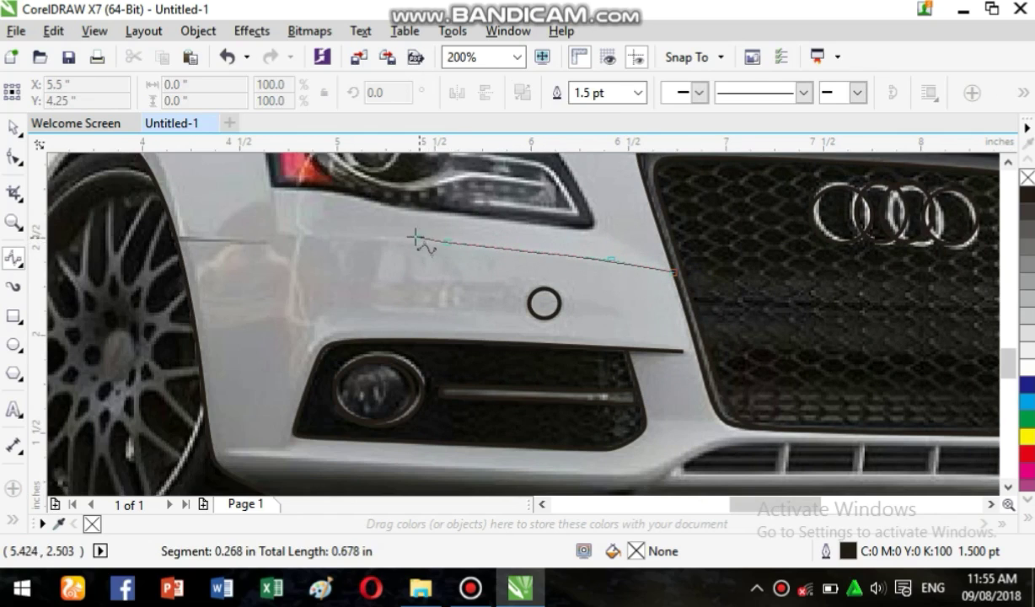
{"action": "left_click", "coordinate": [275, 237]}
{"action": "left_click", "coordinate": [265, 241]}
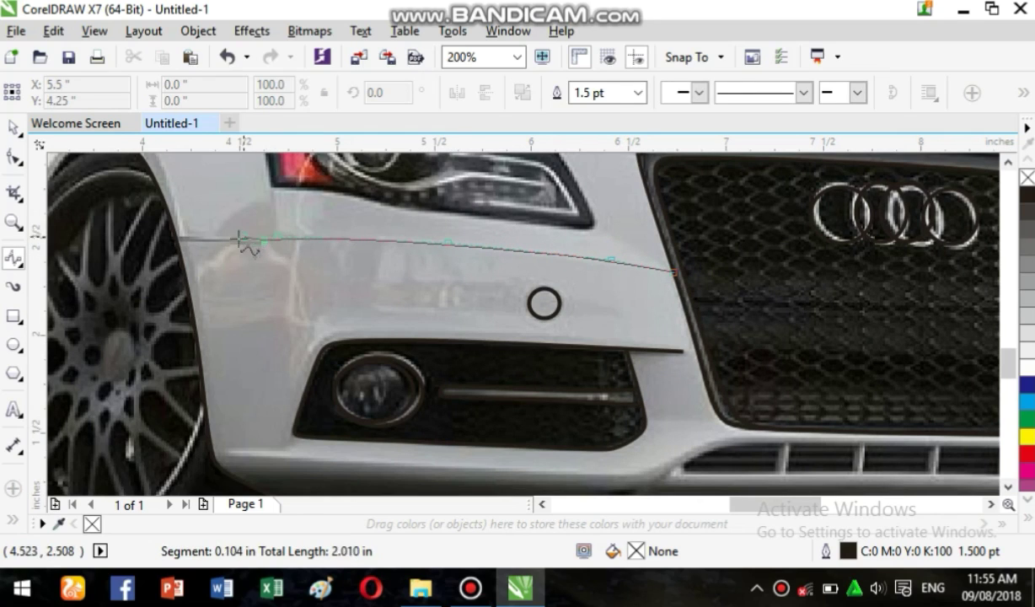
{"action": "left_click", "coordinate": [204, 240]}
{"action": "double_click", "coordinate": [175, 238]}
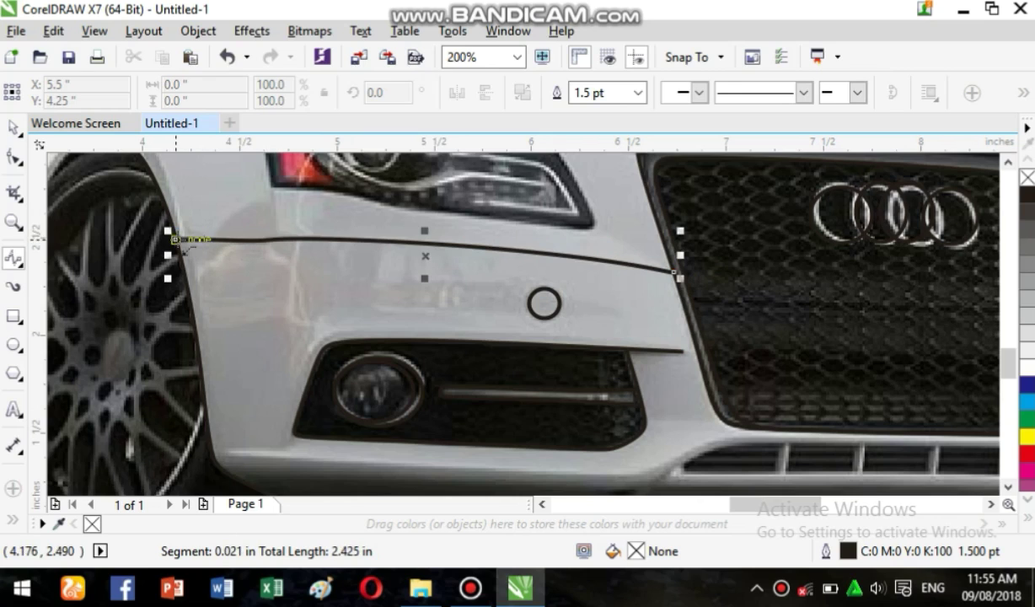
Step: Extend the near fog light opening's outer edge down about 0.10 inch and trace the lower bumper contour across the front with a B-spline about 5.3 inches long
{"action": "left_click", "coordinate": [295, 426]}
{"action": "double_click", "coordinate": [291, 439]}
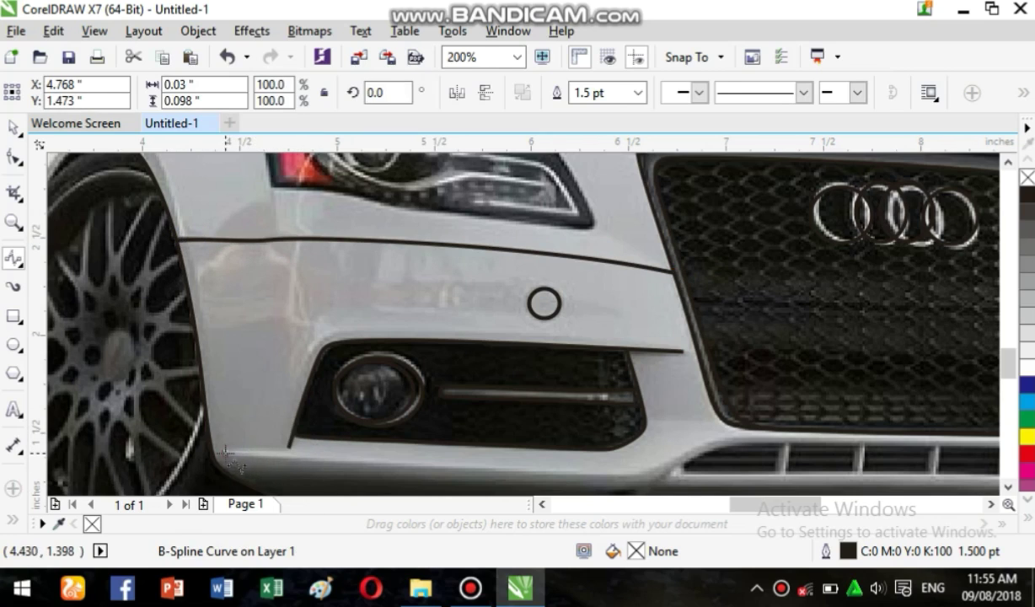
{"action": "left_click", "coordinate": [226, 453]}
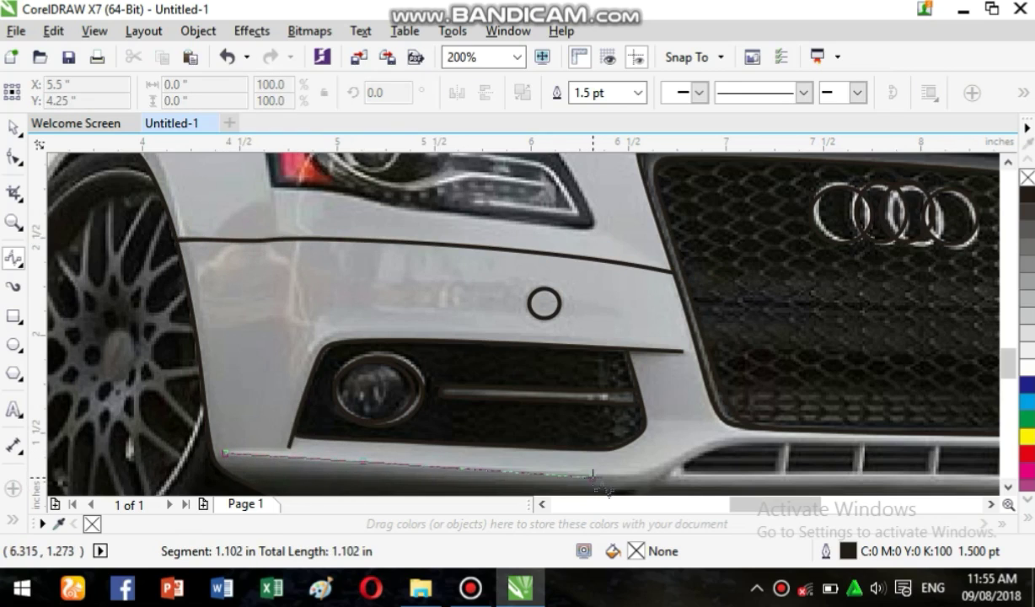
{"action": "left_click", "coordinate": [732, 436]}
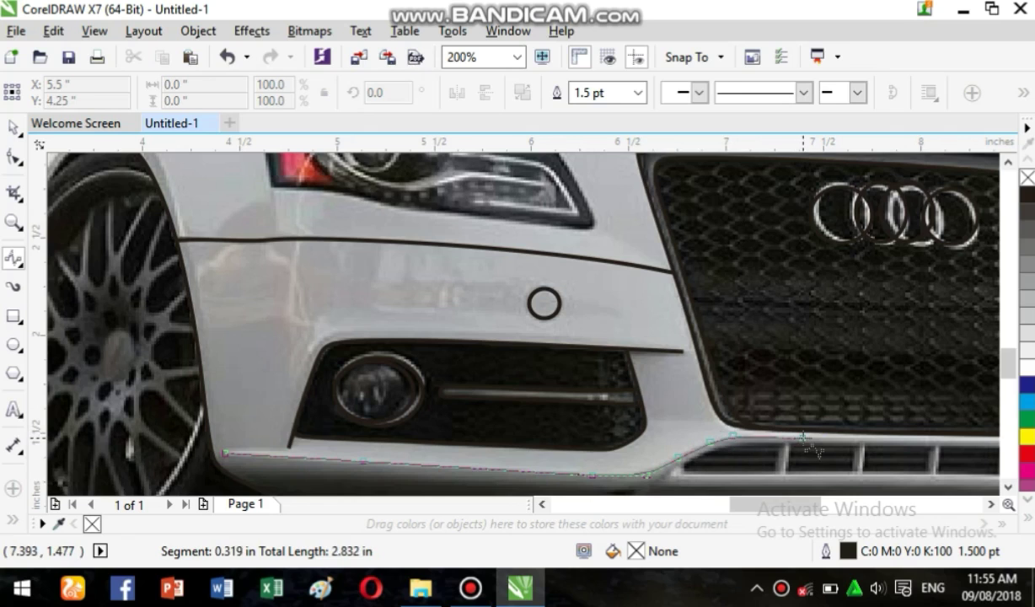
{"action": "left_click", "coordinate": [803, 437]}
{"action": "scroll", "coordinate": [803, 437], "scroll_direction": "right", "scroll_amount": 5}
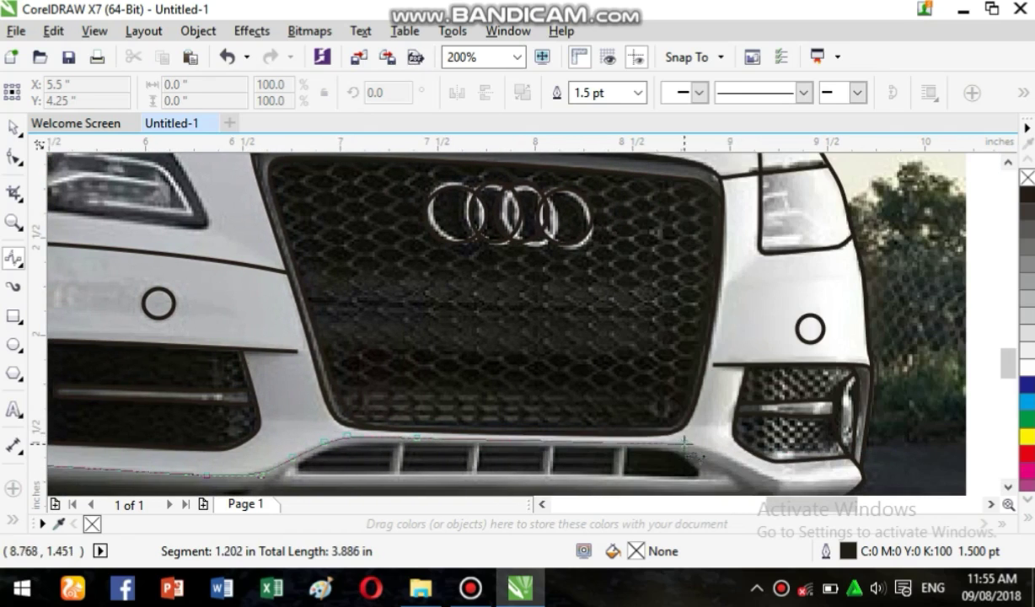
{"action": "left_click", "coordinate": [708, 448]}
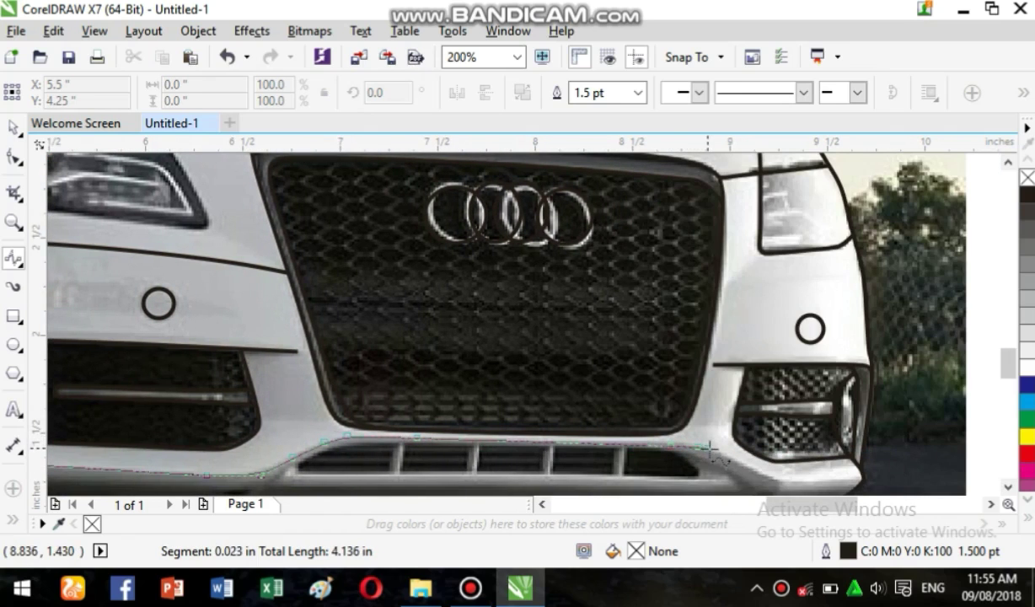
{"action": "left_click", "coordinate": [785, 481]}
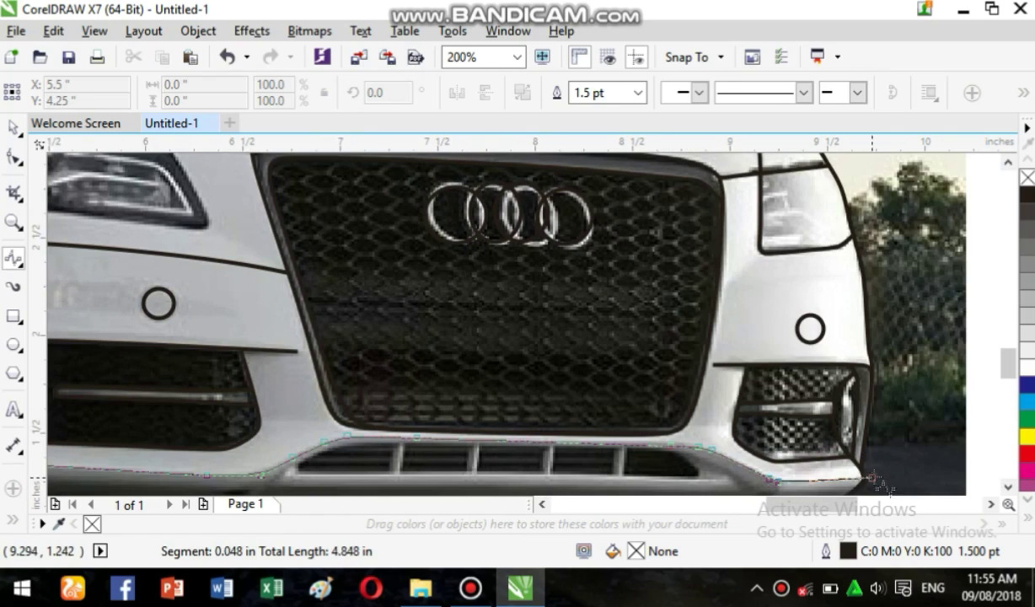
{"action": "left_click", "coordinate": [845, 479]}
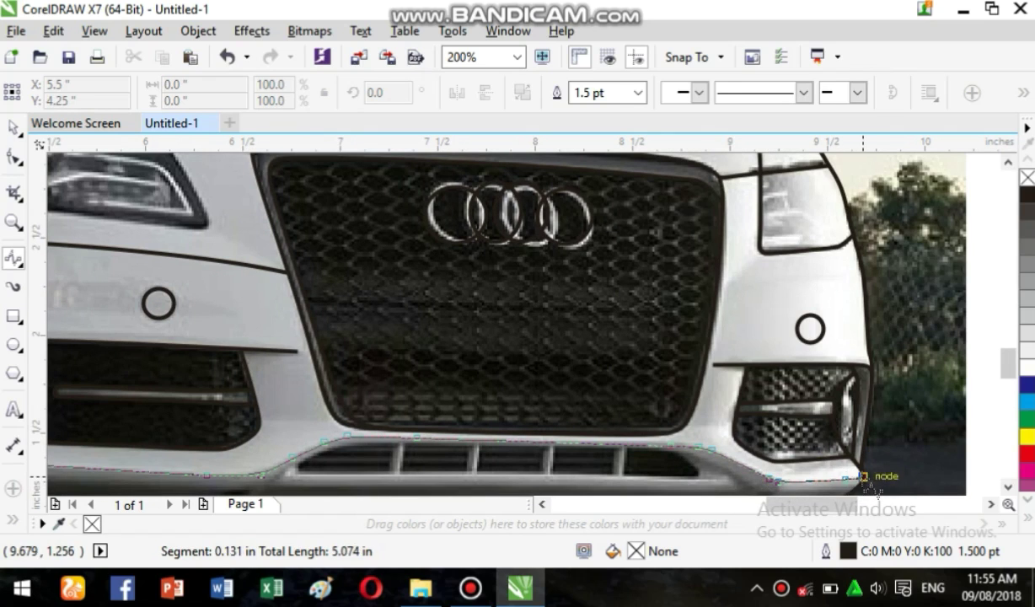
{"action": "left_click", "coordinate": [863, 477]}
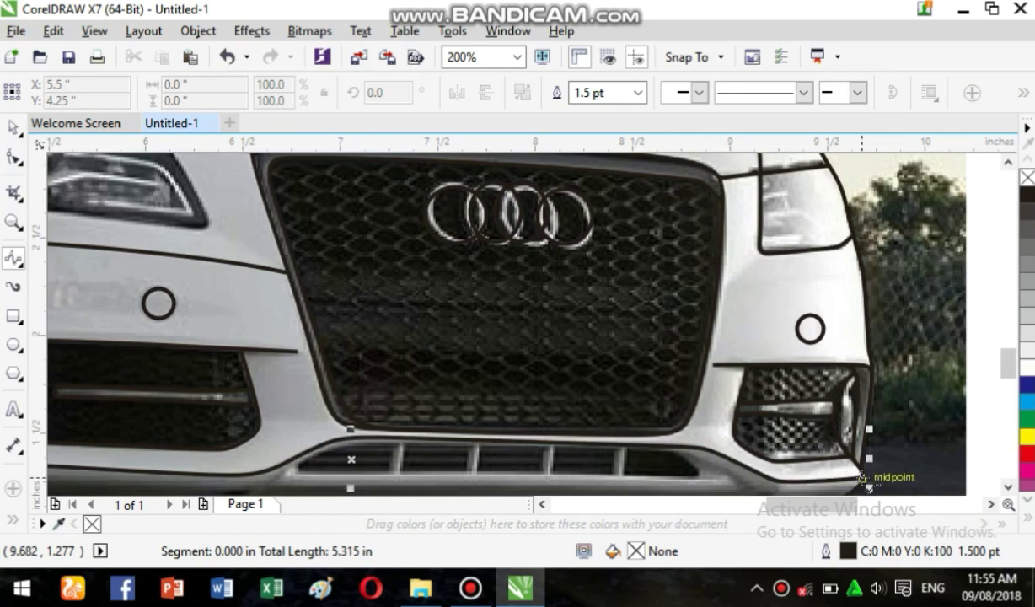
Step: Draw a B-spline about 0.41 by 0.07 inch from the near fog light opening's lower inner corner to the grille's base
{"action": "left_click", "coordinate": [240, 440]}
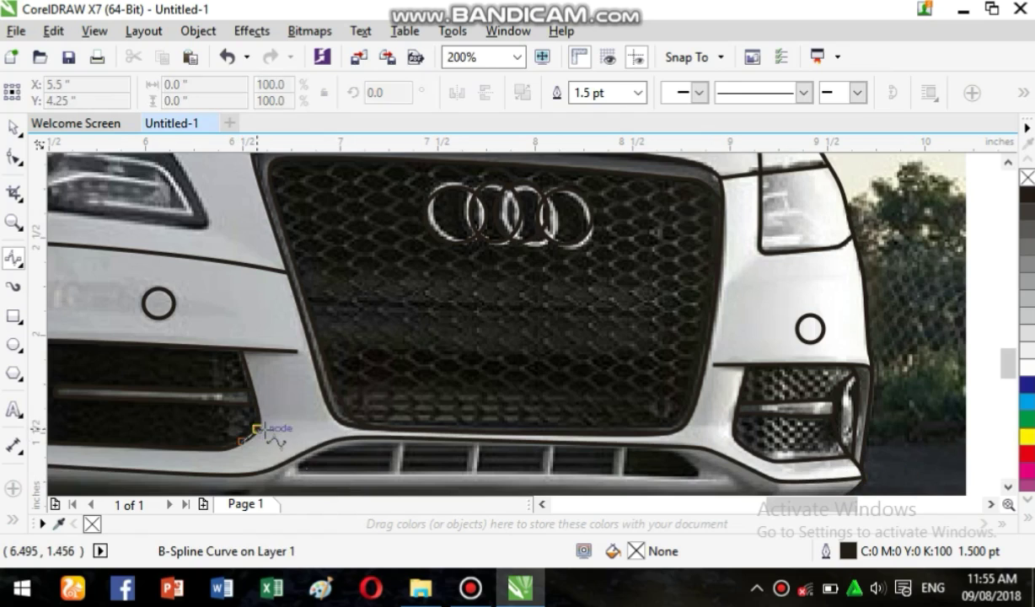
{"action": "double_click", "coordinate": [322, 428]}
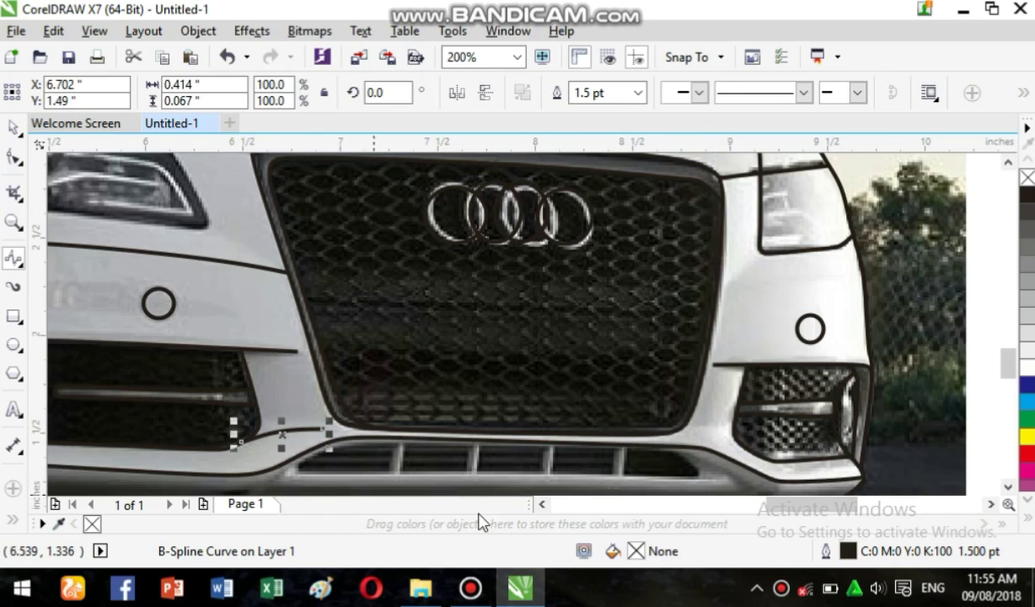
Step: Outline the lower air intake beneath the grille with a B-spline about 2.08 by 0.20 inches
{"action": "scroll", "coordinate": [982, 362], "scroll_direction": "down", "scroll_amount": 3}
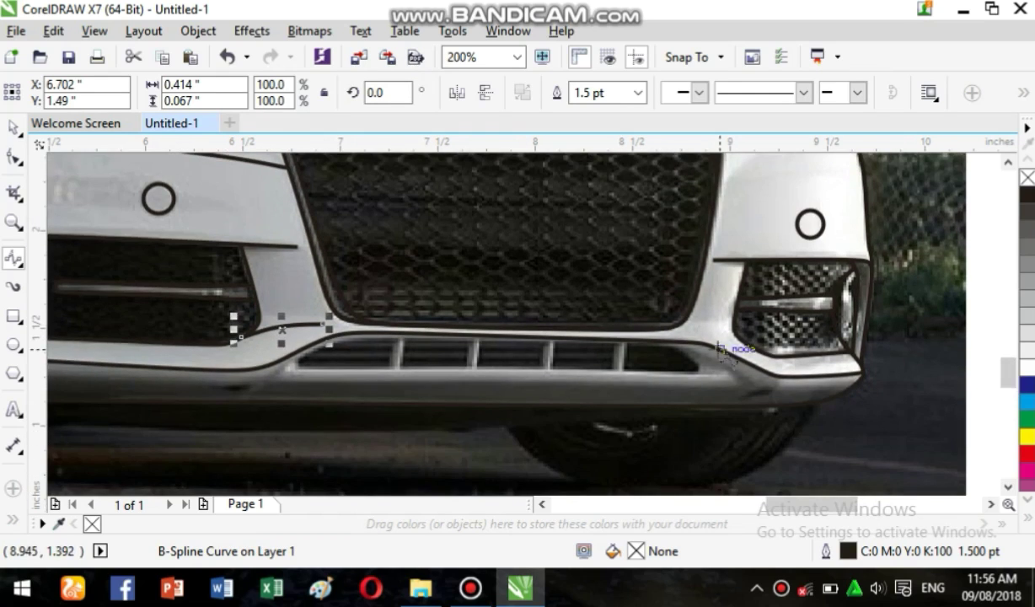
{"action": "left_click", "coordinate": [664, 342]}
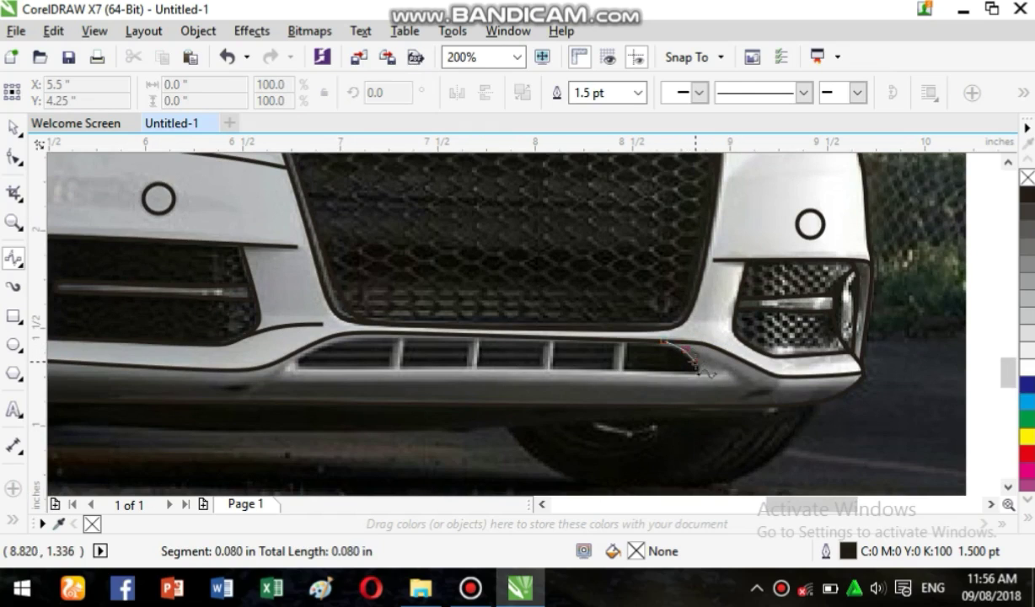
{"action": "left_click", "coordinate": [707, 377]}
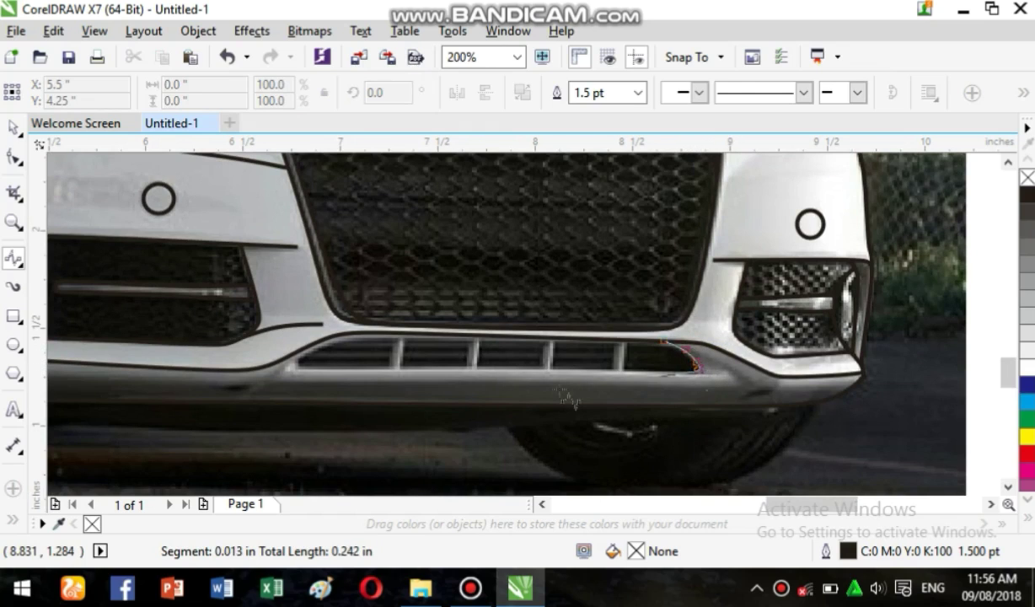
{"action": "left_click", "coordinate": [507, 371]}
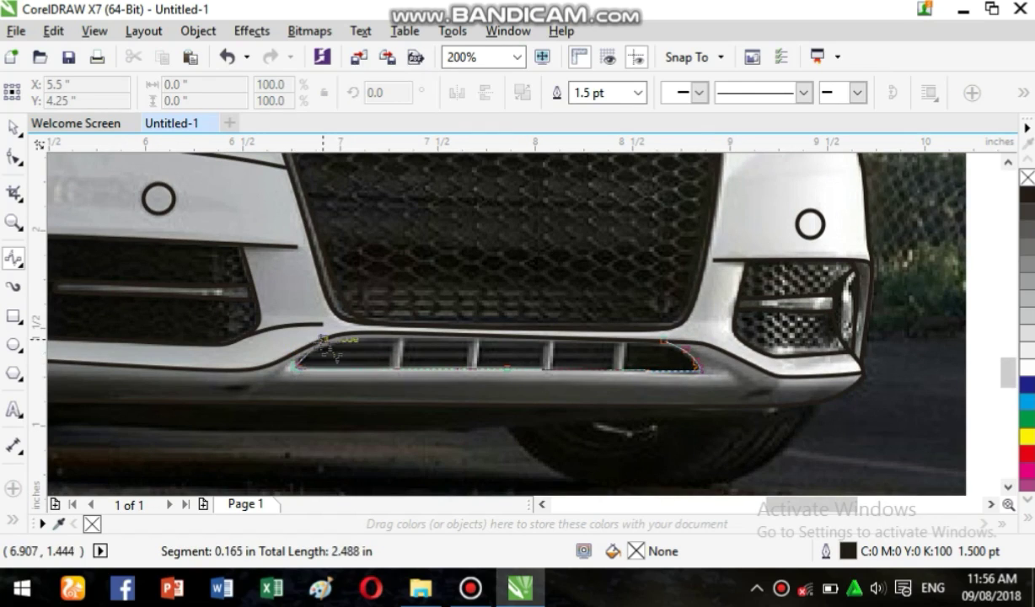
{"action": "double_click", "coordinate": [411, 354]}
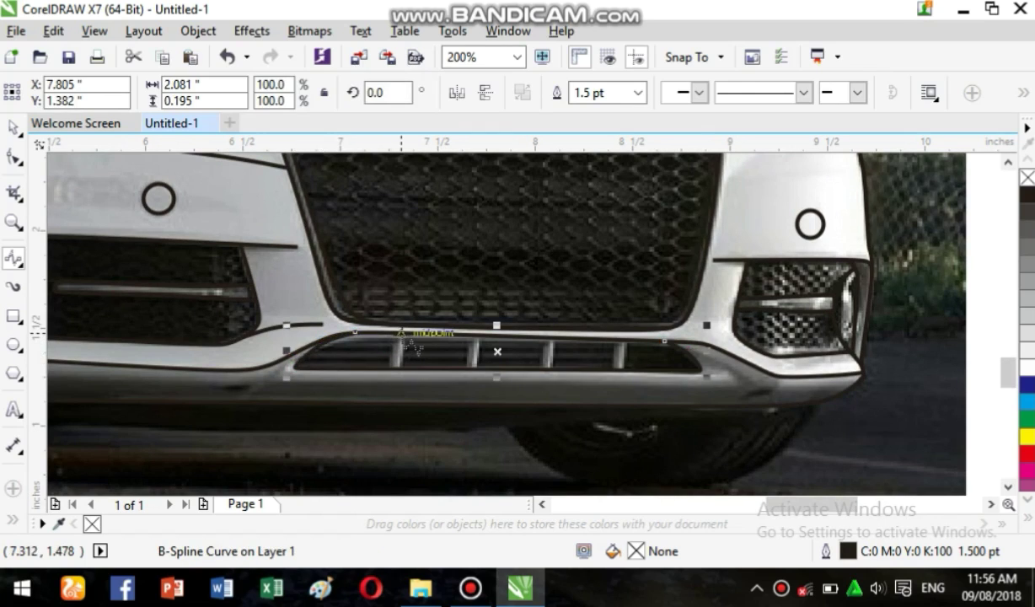
Step: Trace the right-hand edges of the four dividers in the lower air intake with short, near-vertical B-splines
{"action": "left_click", "coordinate": [399, 324]}
{"action": "double_click", "coordinate": [398, 369]}
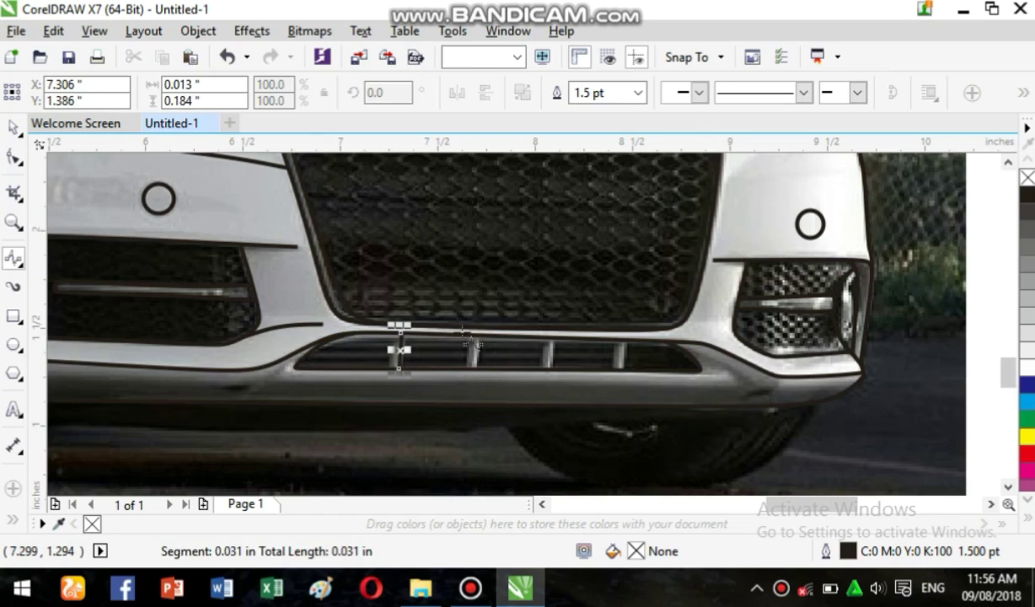
{"action": "left_click", "coordinate": [476, 336]}
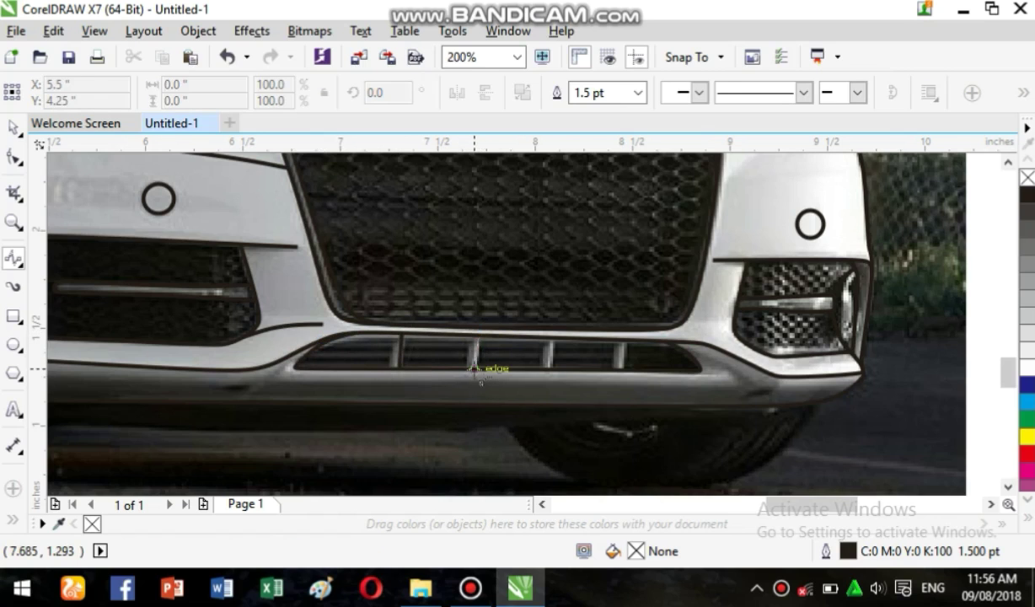
{"action": "double_click", "coordinate": [474, 369]}
{"action": "left_click", "coordinate": [549, 338]}
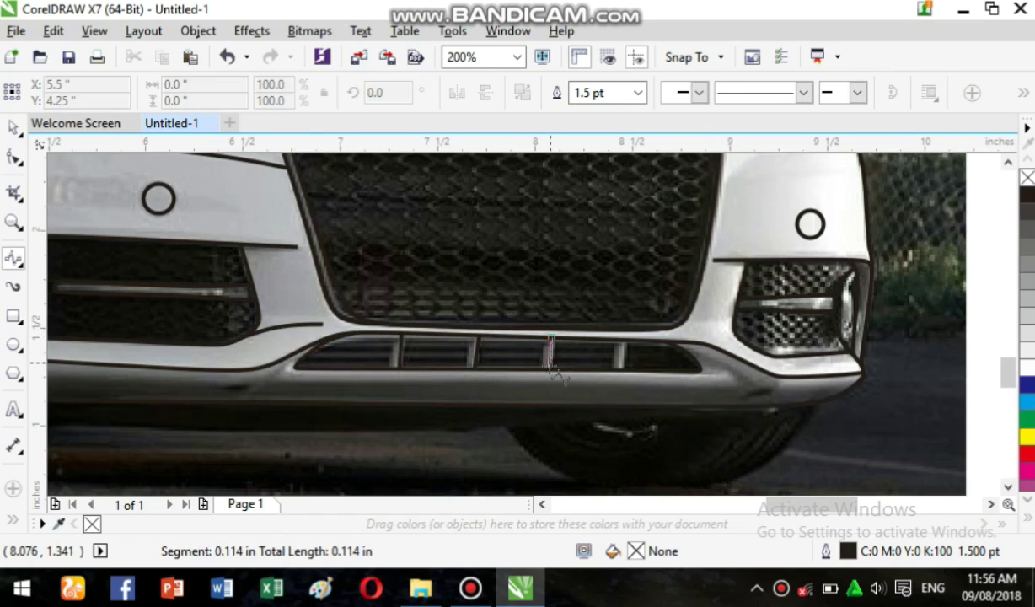
{"action": "left_click", "coordinate": [549, 365]}
{"action": "double_click", "coordinate": [550, 368]}
{"action": "left_click", "coordinate": [623, 338]}
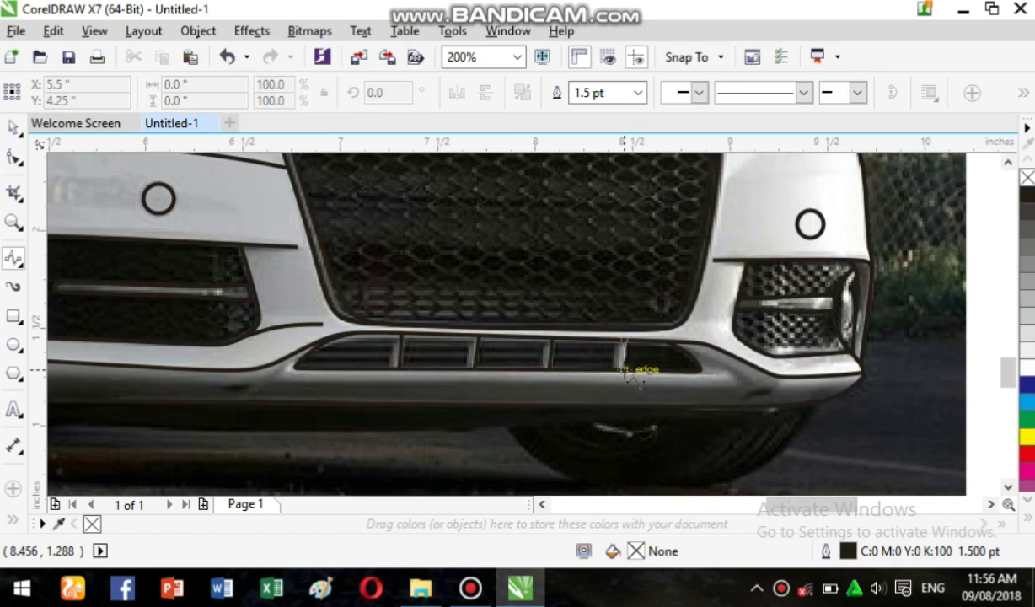
{"action": "double_click", "coordinate": [623, 368]}
Step: Trace the left-hand edges of the four air intake dividers with B-splines about 0.16 to 0.19 inch tall
{"action": "left_click", "coordinate": [616, 338]}
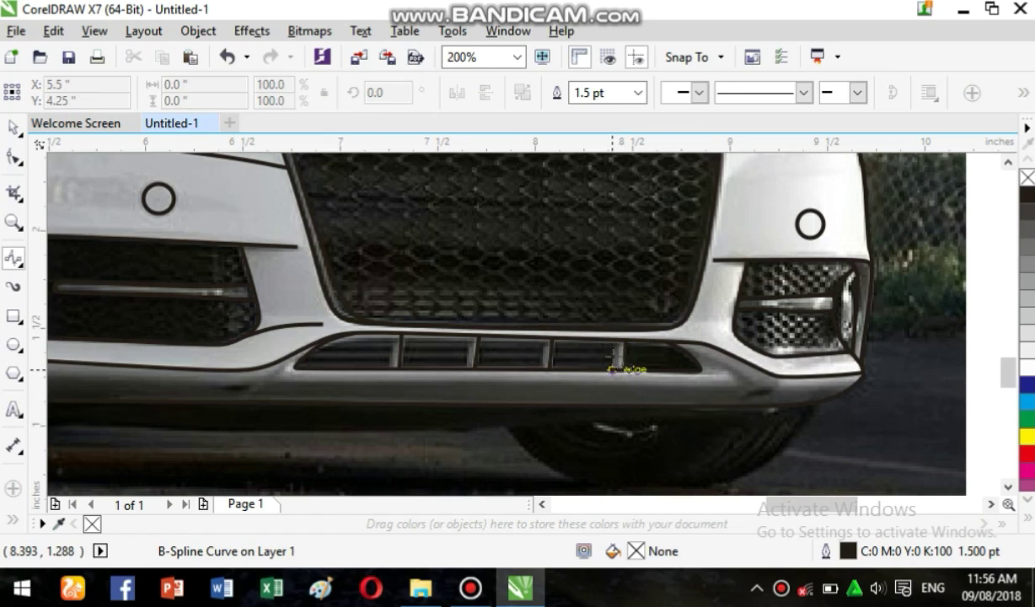
{"action": "double_click", "coordinate": [612, 369]}
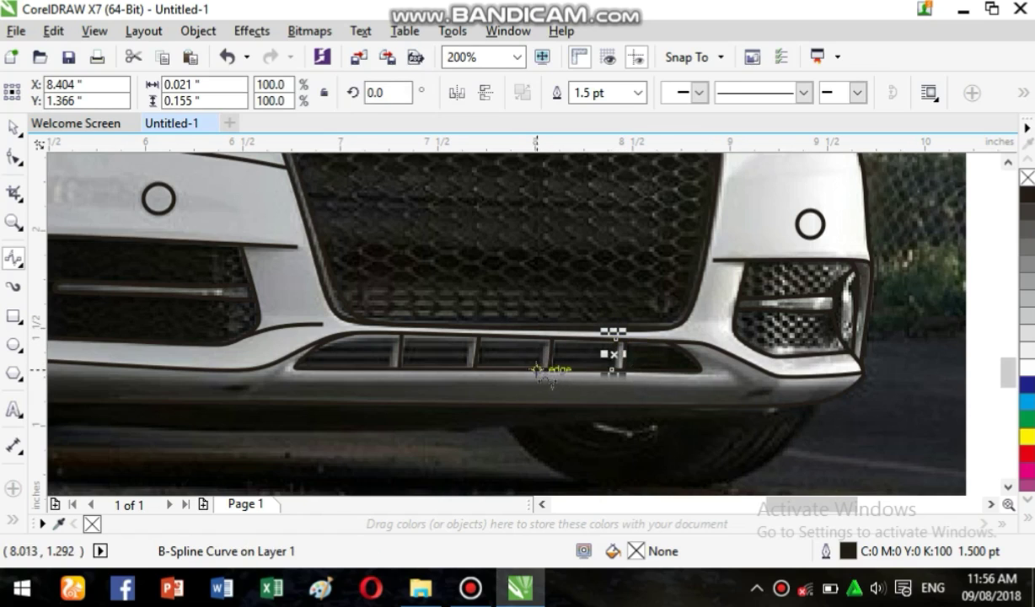
{"action": "left_click", "coordinate": [537, 338]}
{"action": "double_click", "coordinate": [539, 370]}
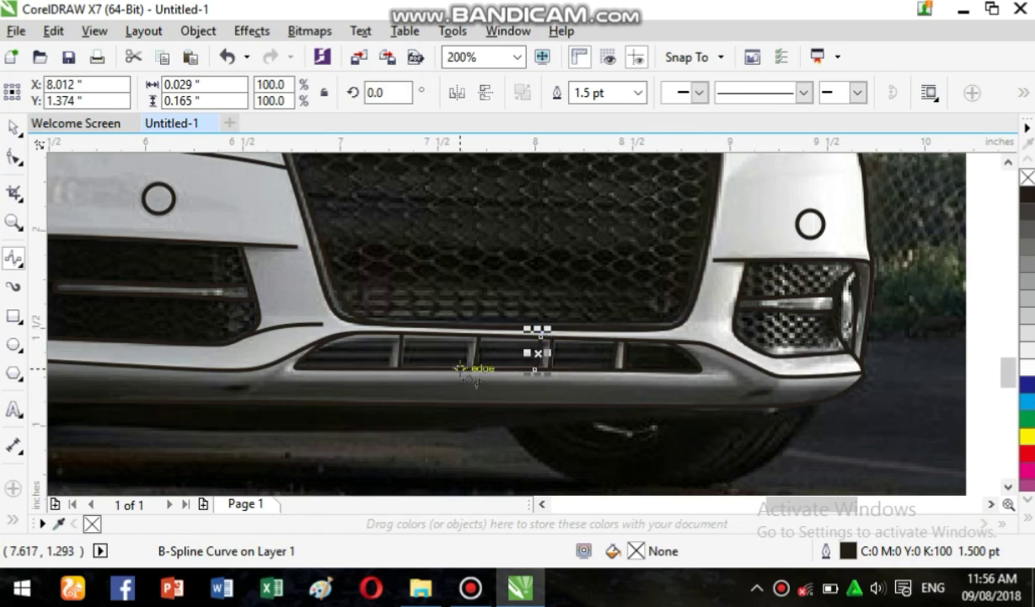
{"action": "left_click", "coordinate": [461, 314]}
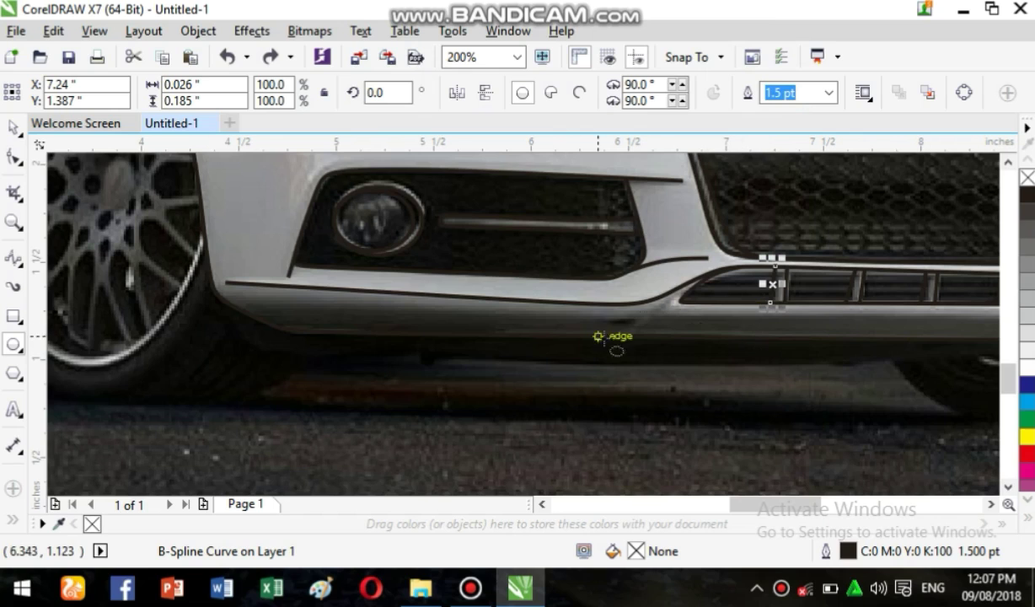
Step: Draw a B-spline from the air intake's far end, curving under the far fog light opening to the bumper's outer corner
{"action": "left_click_drag", "start_coordinate": [788, 505], "coordinate": [838, 504]}
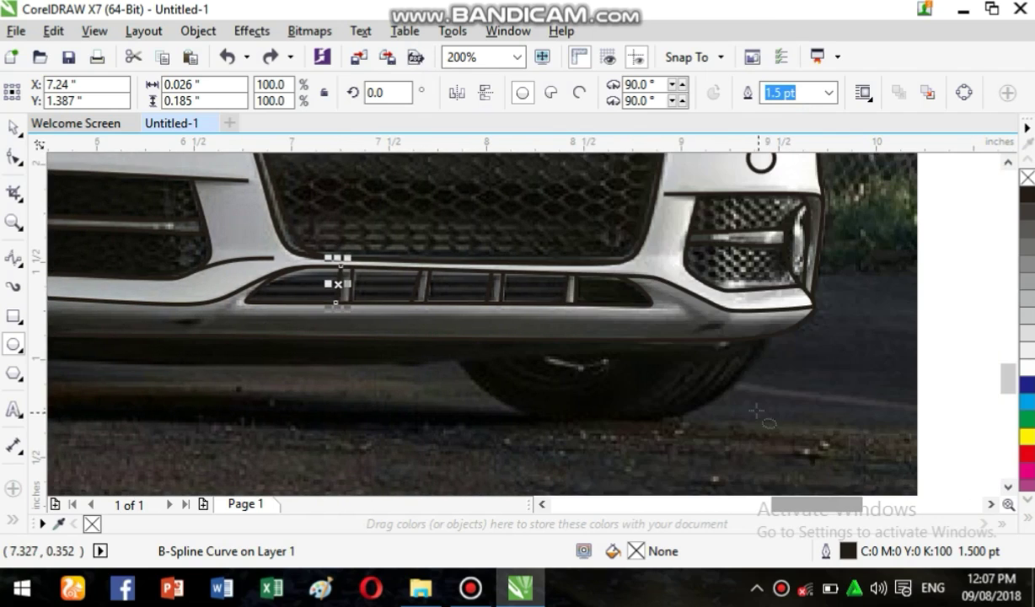
{"action": "double_click", "coordinate": [641, 289]}
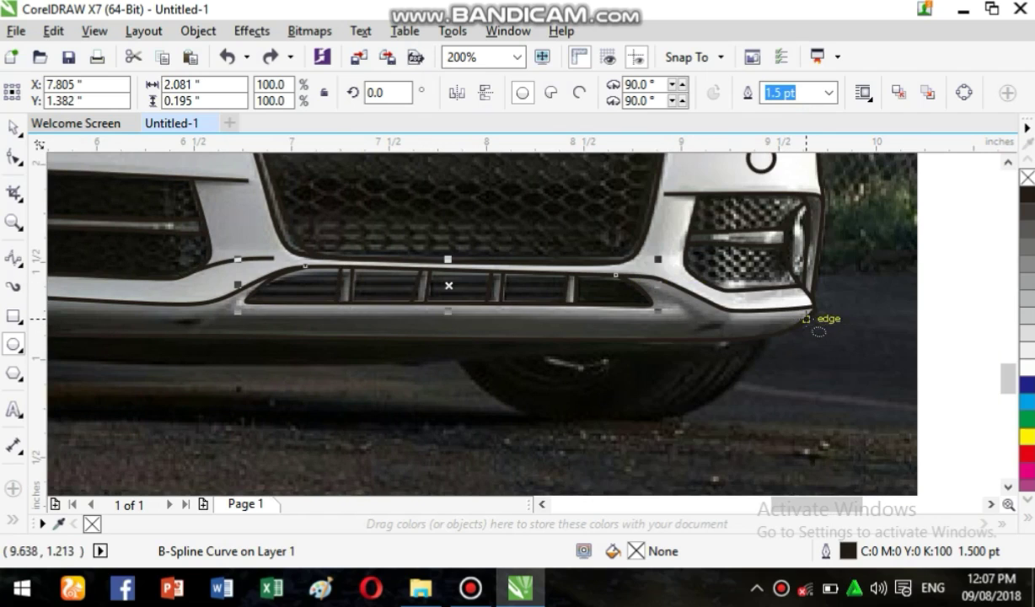
{"action": "left_click", "coordinate": [807, 319]}
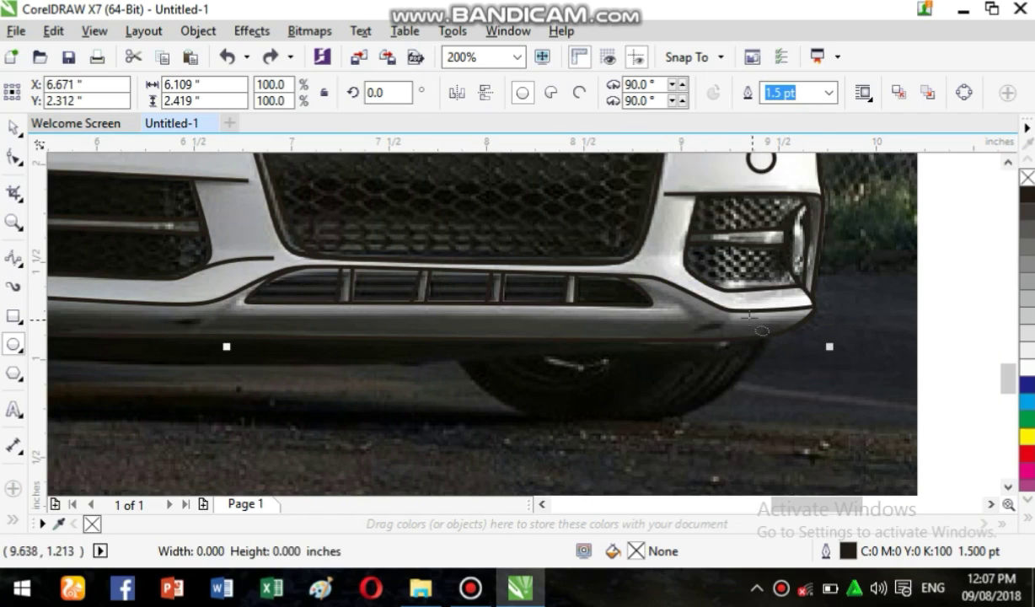
{"action": "left_click", "coordinate": [15, 256]}
{"action": "left_click", "coordinate": [635, 285]}
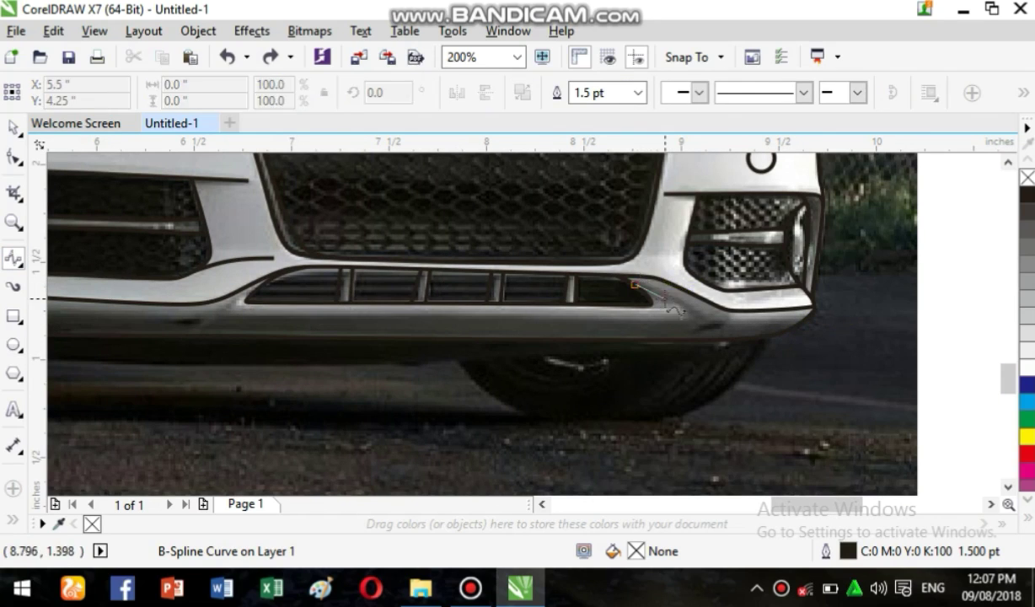
{"action": "left_click", "coordinate": [701, 315]}
{"action": "left_click", "coordinate": [736, 322]}
{"action": "left_click", "coordinate": [780, 320]}
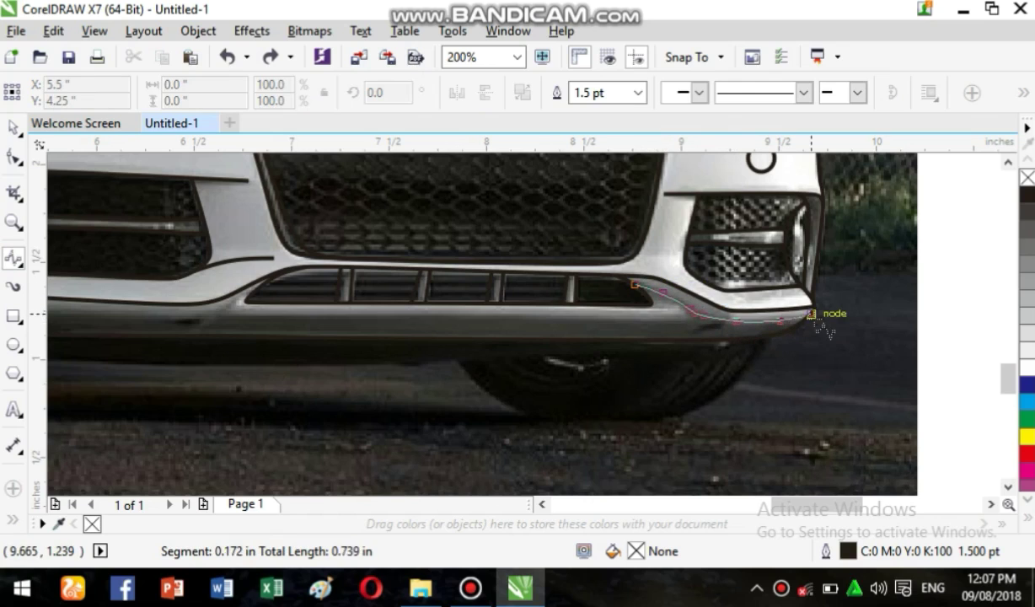
{"action": "double_click", "coordinate": [812, 315]}
Step: Trace the lip line beneath the air intake with a B-spline and add a short one linking it to the intake's near end
{"action": "left_click", "coordinate": [697, 314]}
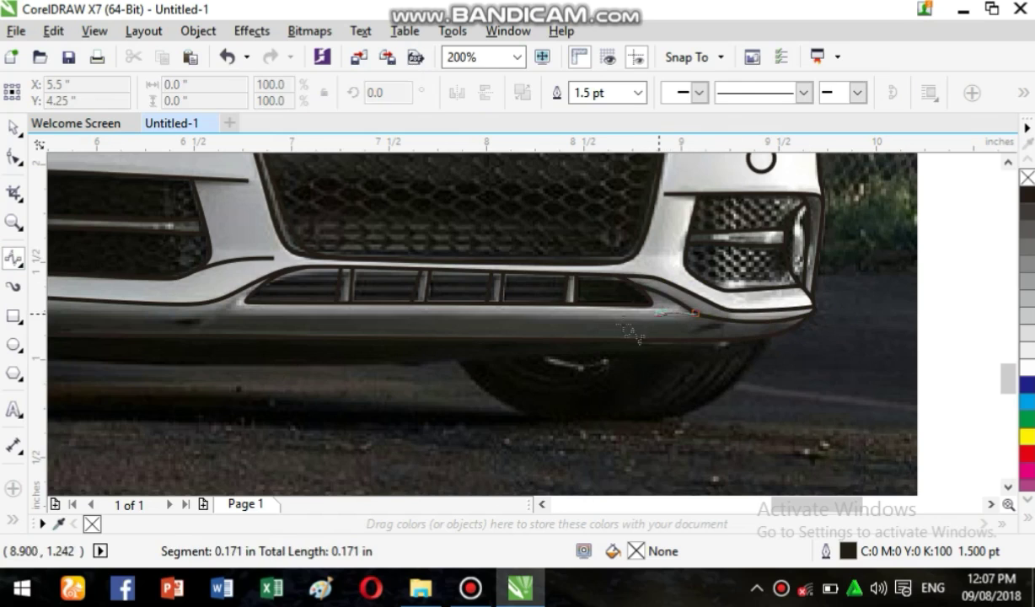
{"action": "left_click", "coordinate": [248, 313]}
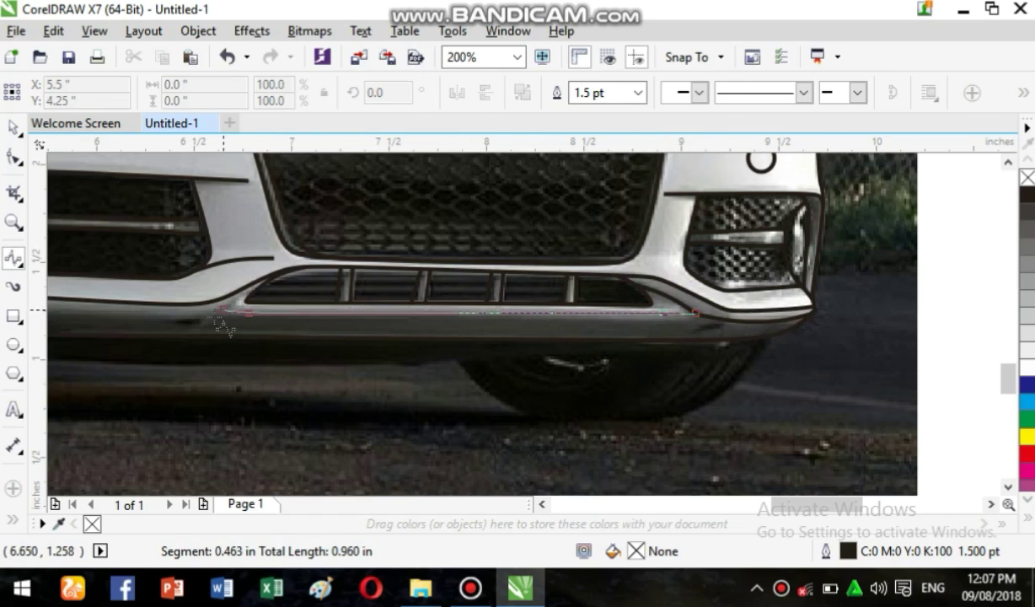
{"action": "double_click", "coordinate": [139, 312]}
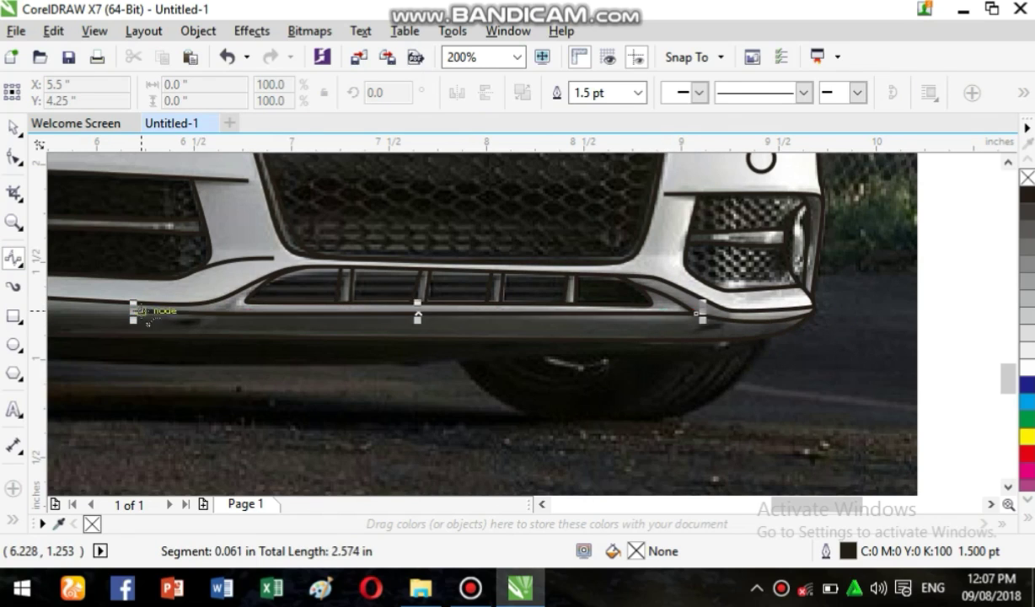
{"action": "left_click", "coordinate": [221, 314]}
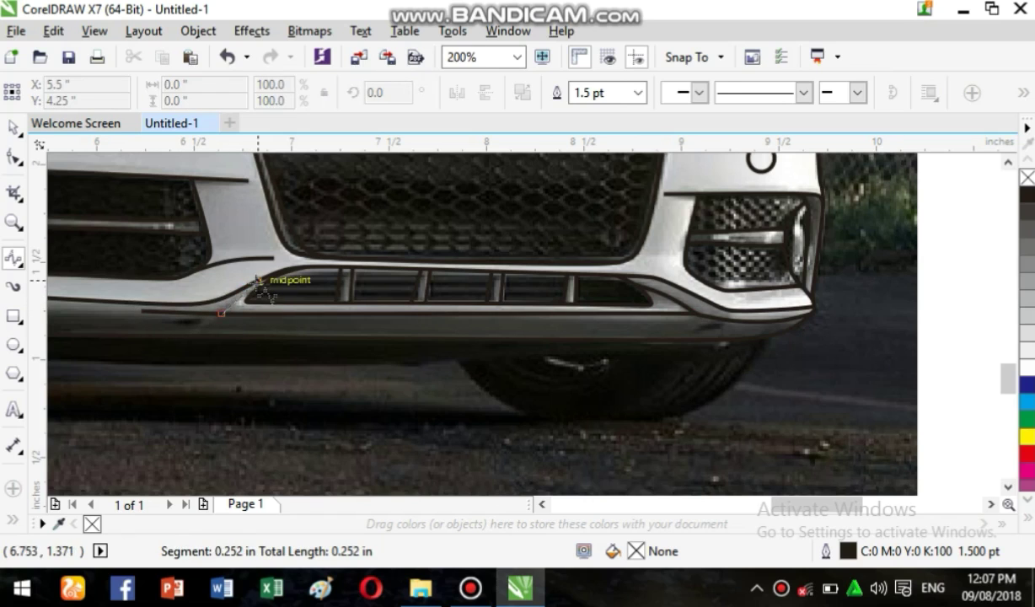
{"action": "double_click", "coordinate": [265, 282]}
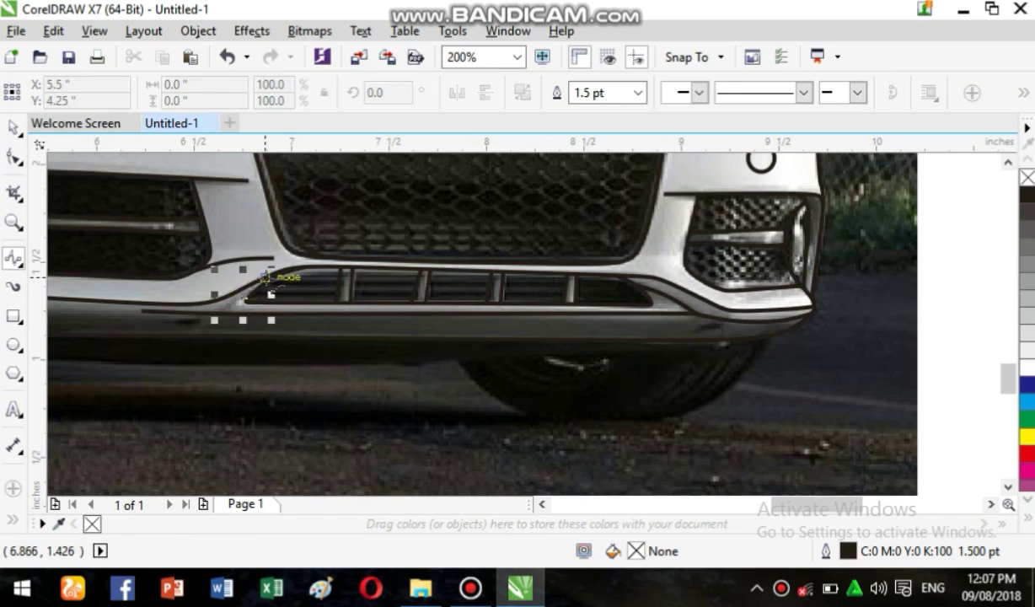
Step: Continue the lip line with a B-spline about 1.85 by 0.09 inches from its near end to the front wheel arch
{"action": "left_click", "coordinate": [141, 312]}
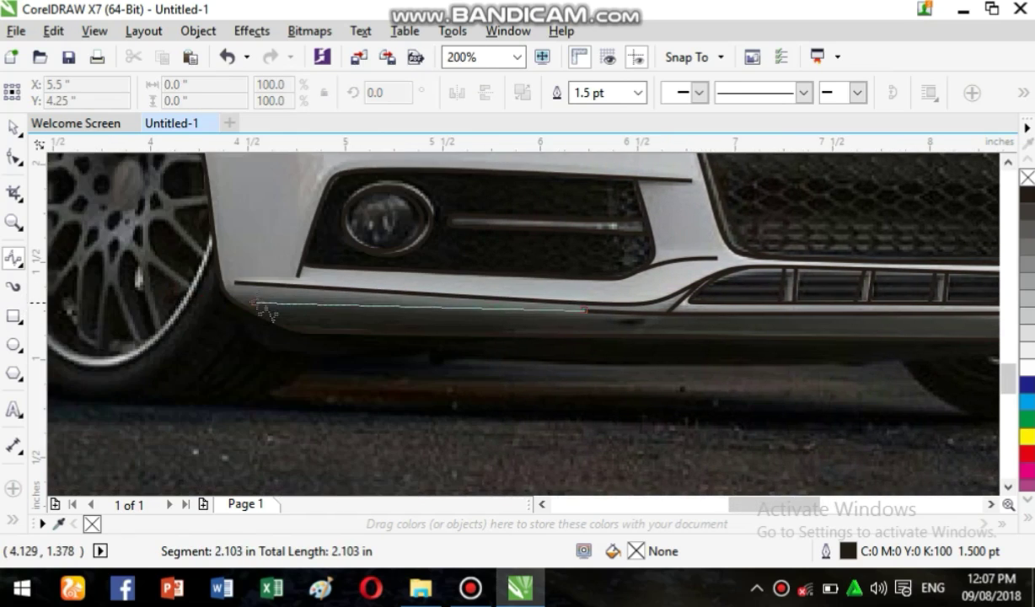
{"action": "left_click", "coordinate": [245, 297]}
{"action": "double_click", "coordinate": [225, 294]}
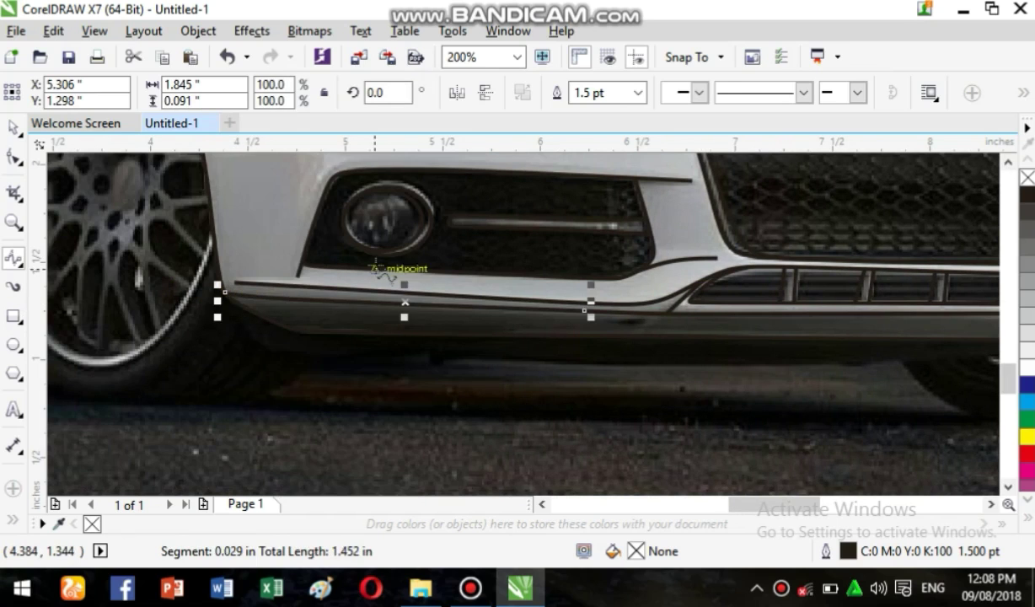
Step: Trace the hood edge from the grille's upper corner and around the near headlight with a B-spline about 1.91 by 0.62 inches
{"action": "left_click_drag", "start_coordinate": [1007, 364], "coordinate": [1008, 344]}
{"action": "left_click", "coordinate": [646, 325]}
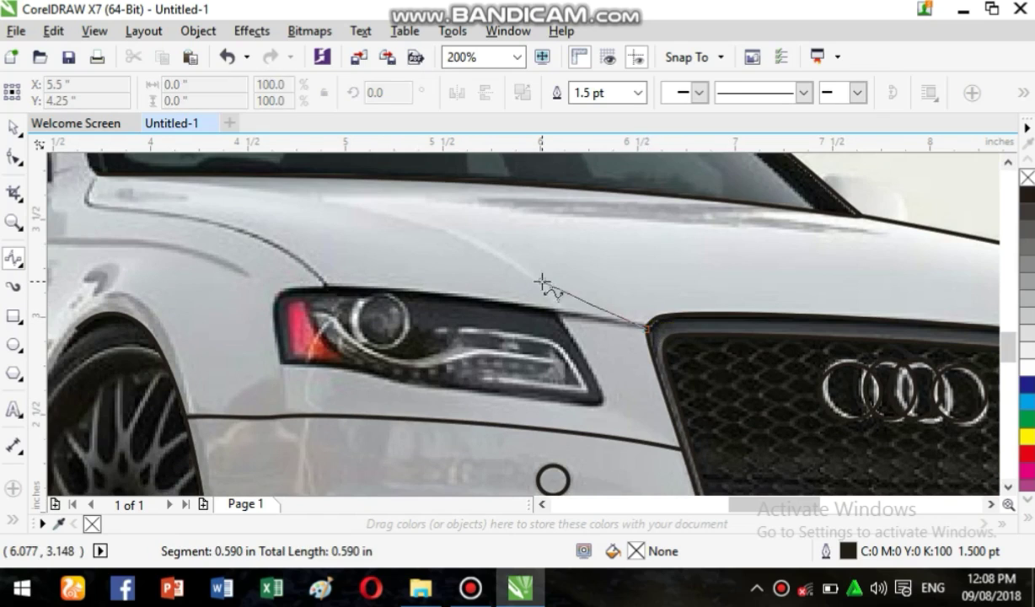
{"action": "left_click", "coordinate": [368, 285]}
{"action": "left_click", "coordinate": [288, 285]}
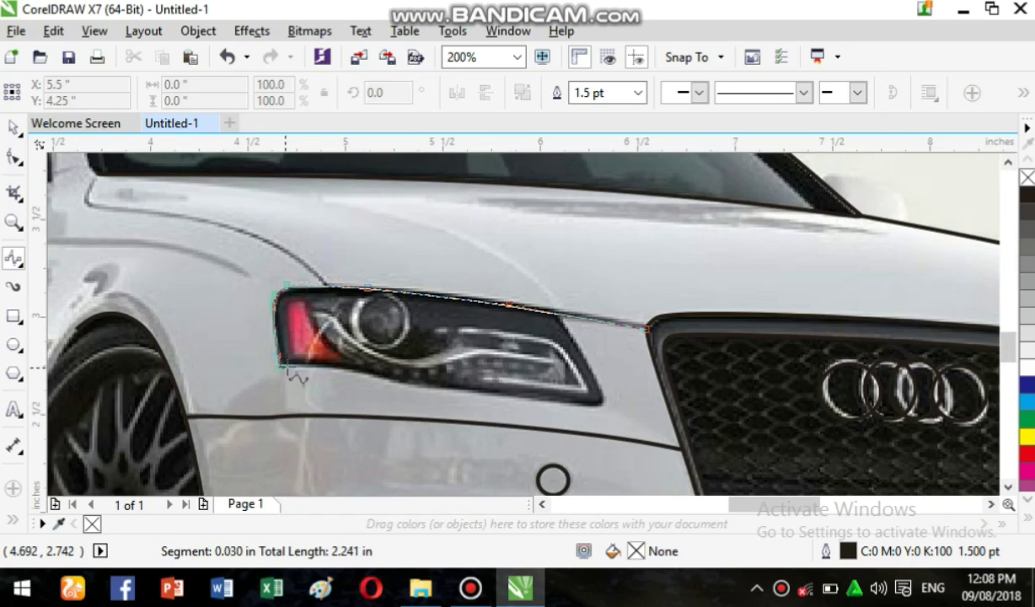
{"action": "left_click", "coordinate": [327, 366]}
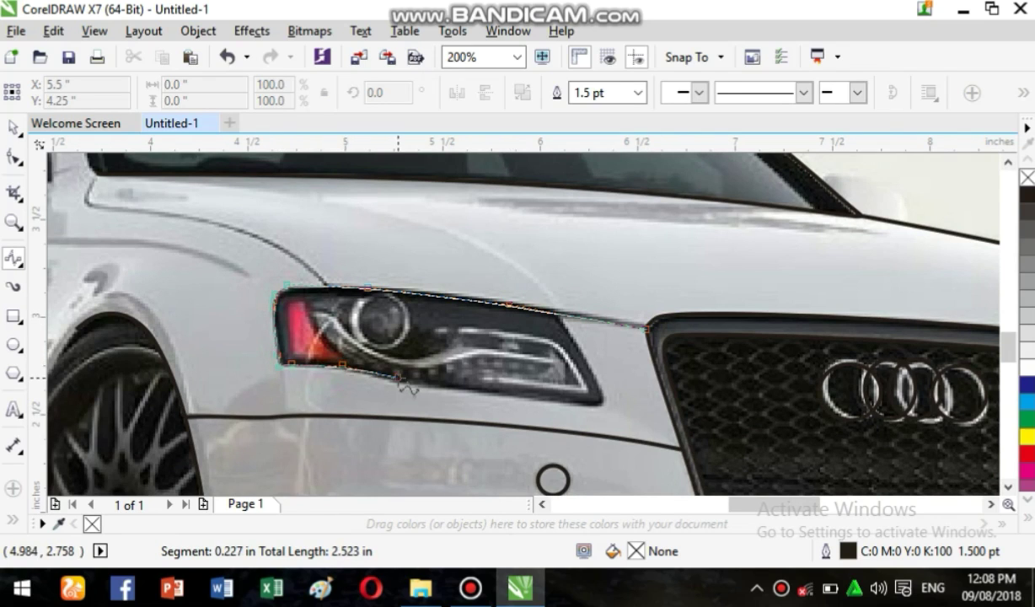
{"action": "left_click", "coordinate": [427, 386]}
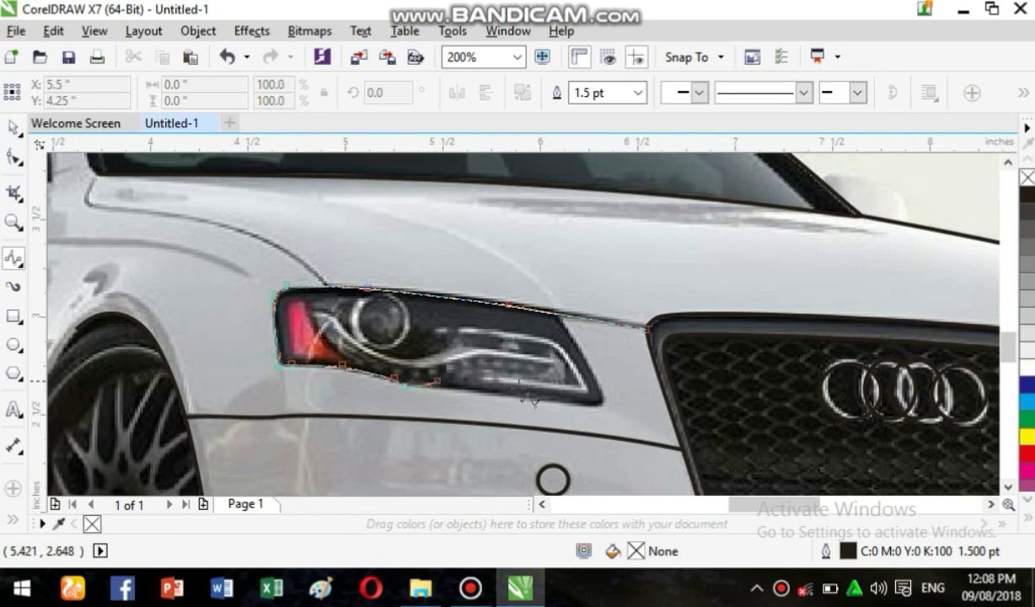
{"action": "left_click", "coordinate": [515, 392]}
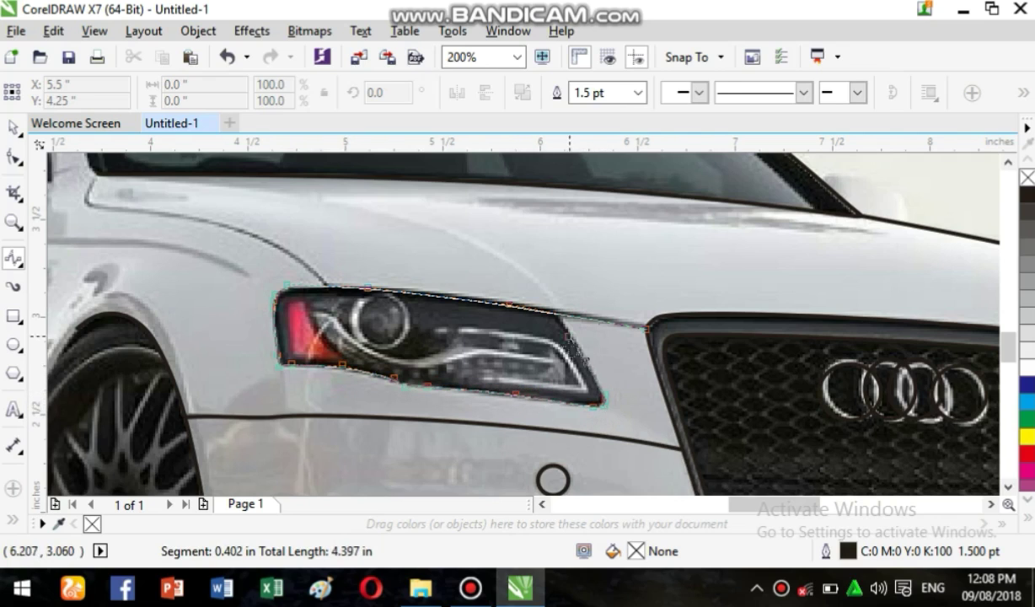
{"action": "double_click", "coordinate": [553, 312]}
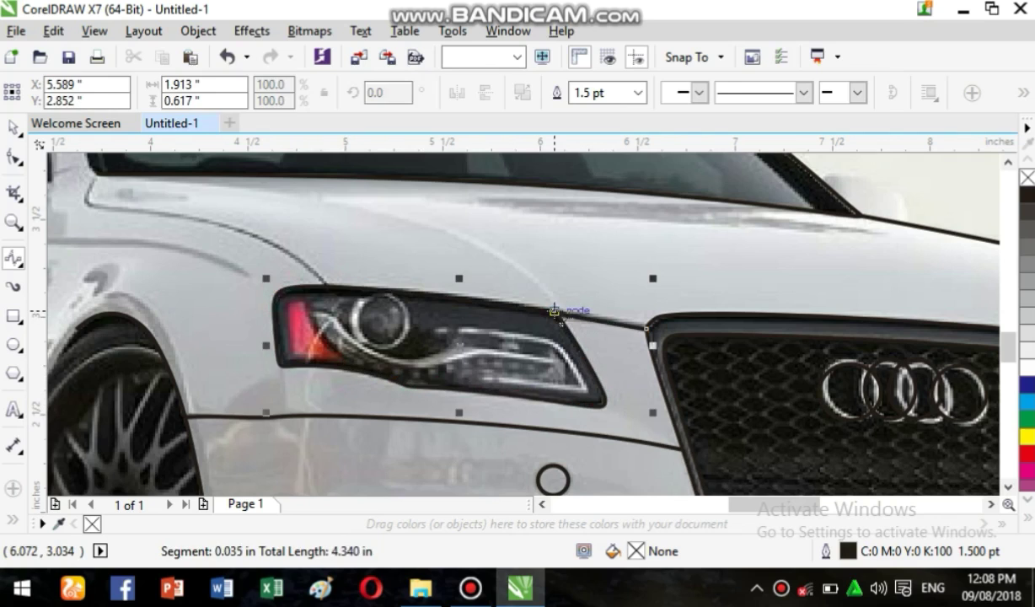
Step: Outline the red turn signal inside the near headlight with two B-splines, about 0.08 by 0.31 and 0.26 by 0.33 inches
{"action": "left_click", "coordinate": [288, 298]}
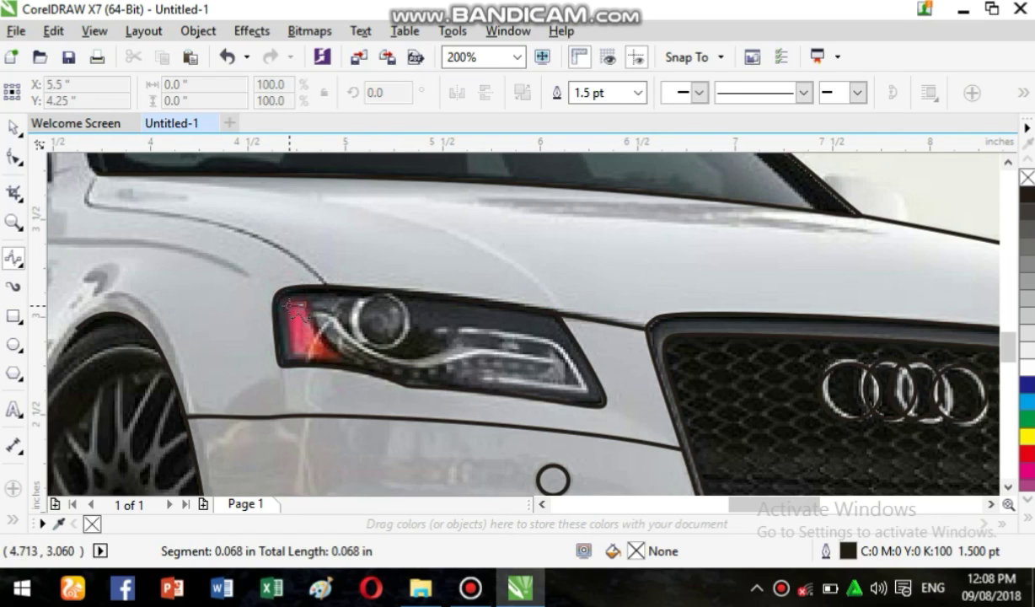
{"action": "left_click", "coordinate": [287, 325]}
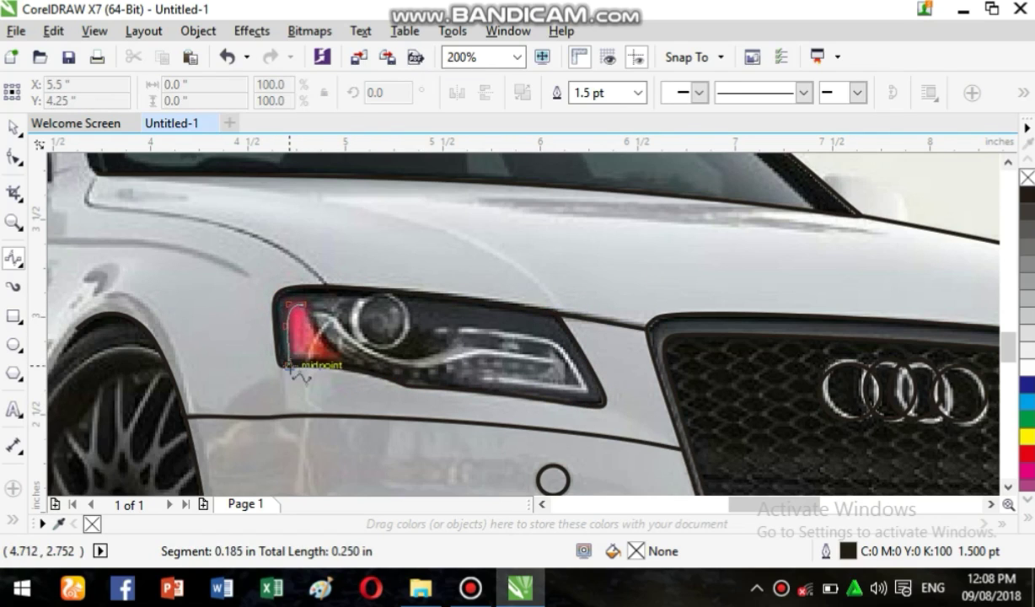
{"action": "double_click", "coordinate": [289, 364]}
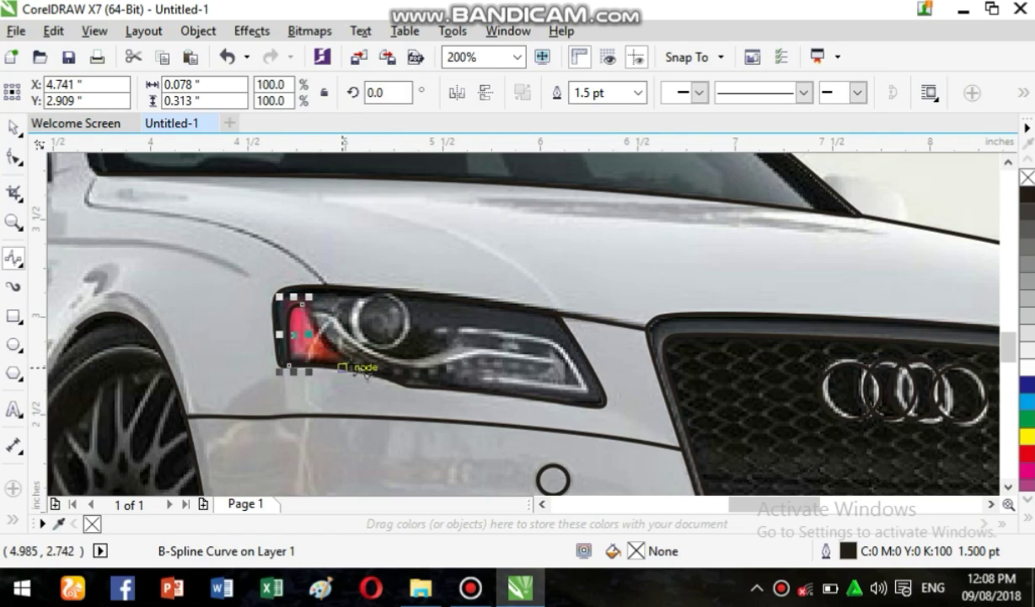
{"action": "left_click", "coordinate": [352, 371]}
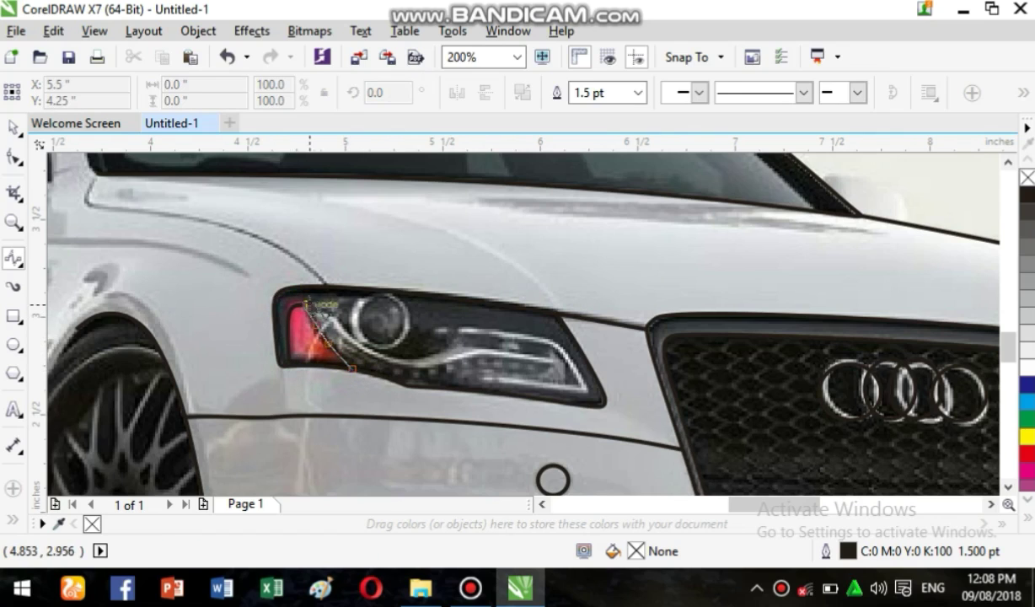
{"action": "left_click", "coordinate": [317, 325]}
{"action": "double_click", "coordinate": [304, 303]}
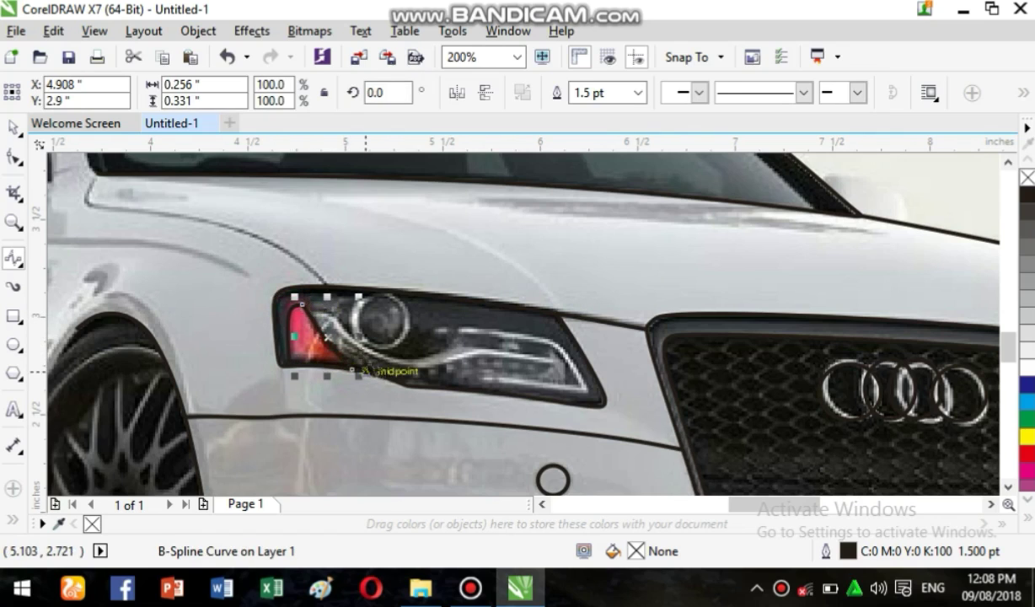
Step: Trace the curved light strip below the near headlight's round lens with a B-spline about 1.26 by 0.26 inches
{"action": "left_click", "coordinate": [311, 315]}
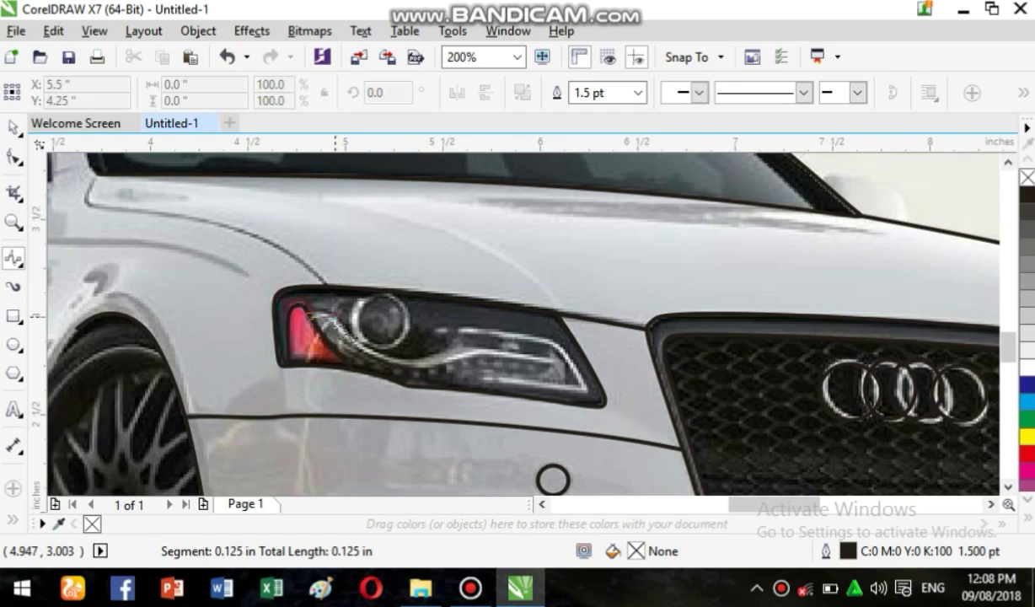
{"action": "left_click", "coordinate": [356, 348]}
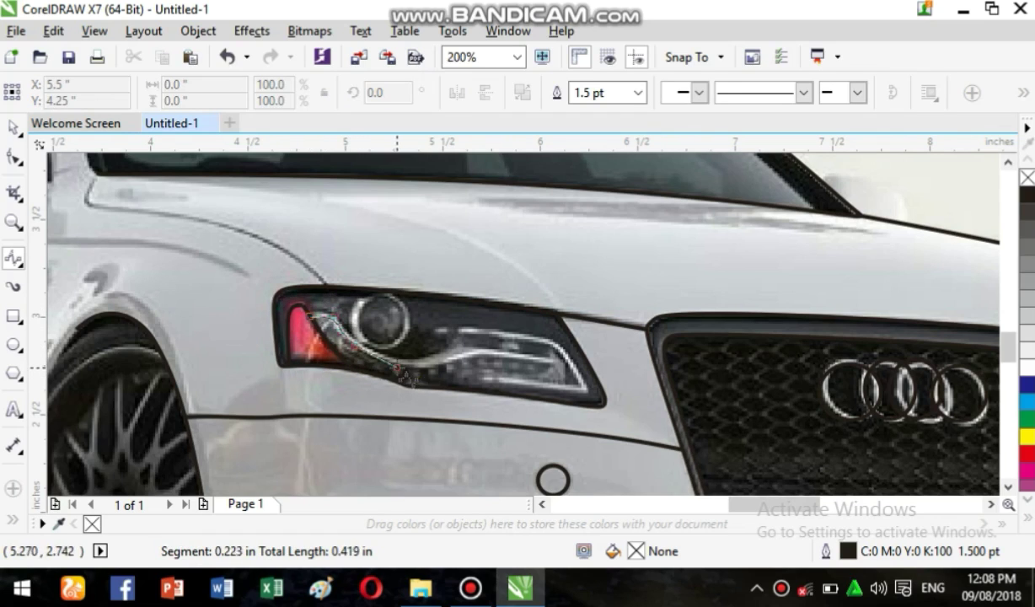
{"action": "left_click", "coordinate": [399, 368]}
{"action": "left_click", "coordinate": [435, 368]}
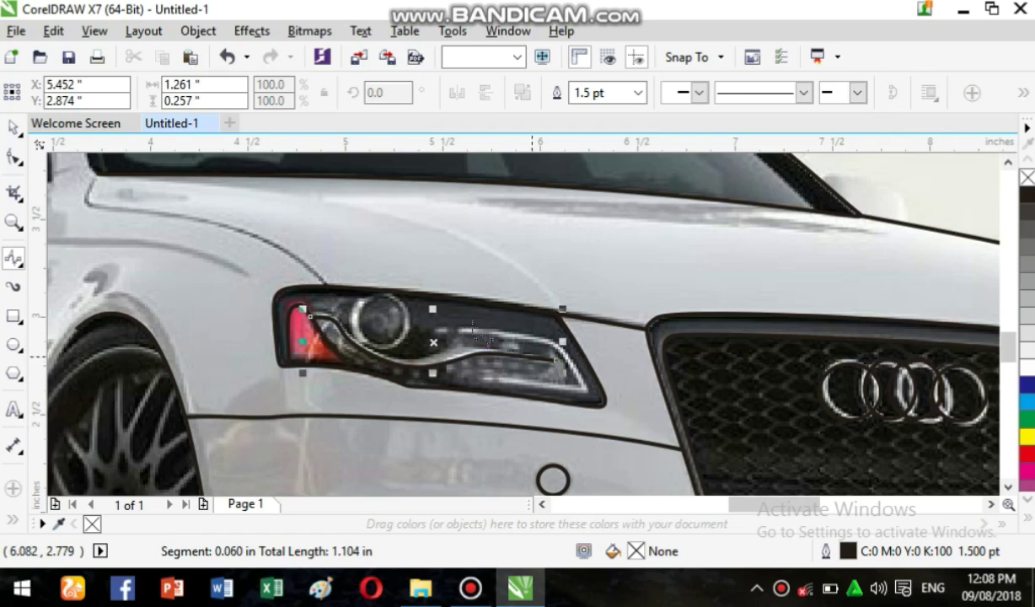
{"action": "double_click", "coordinate": [552, 361]}
Step: Trace the near headlight's inner-end light strip with a B-spline about 0.73 by 0.32 inches, and outline its round lens with an ellipse
{"action": "left_click", "coordinate": [442, 332]}
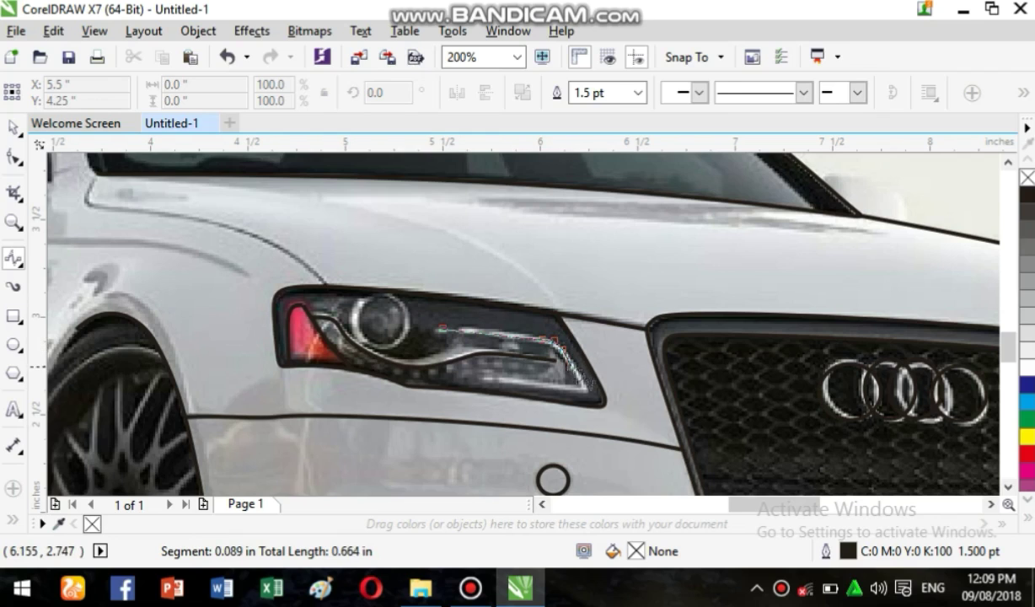
{"action": "left_click", "coordinate": [584, 400]}
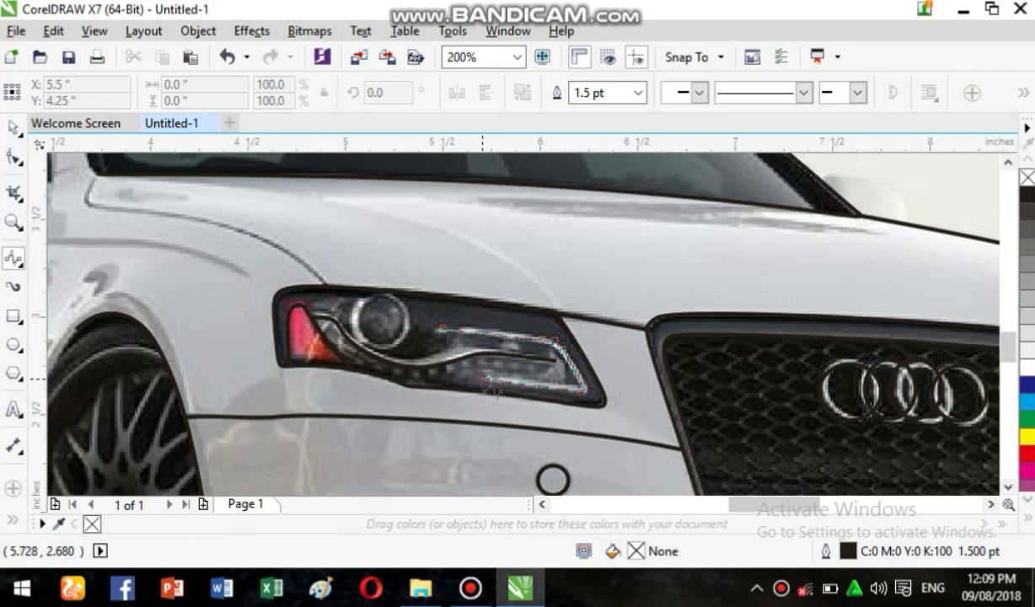
{"action": "double_click", "coordinate": [491, 383]}
{"action": "left_click", "coordinate": [14, 345]}
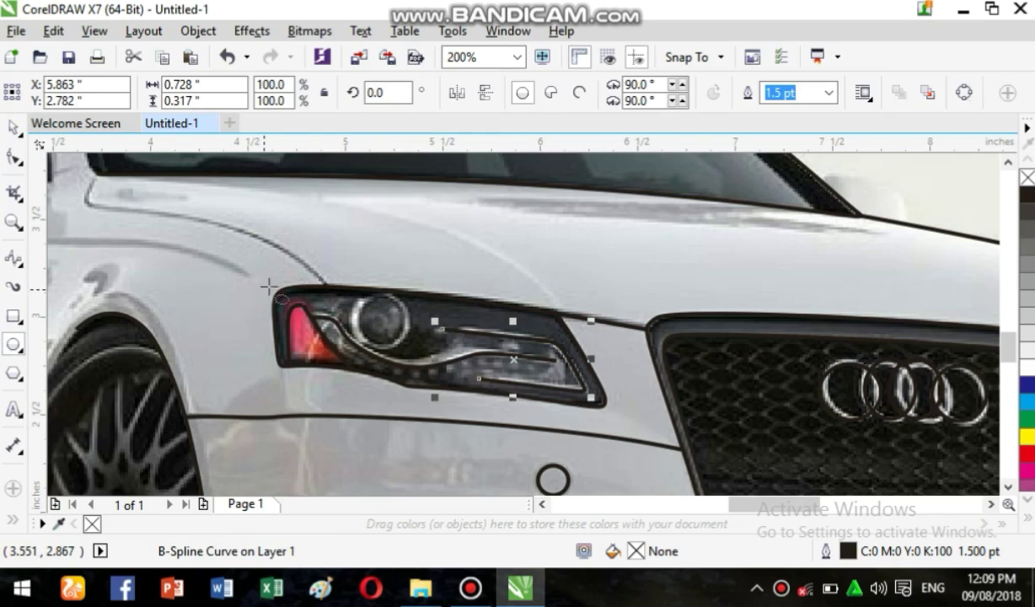
{"action": "left_click_drag", "start_coordinate": [352, 293], "coordinate": [407, 344]}
Step: Trace the hood crease with a B-spline curving from the near headlight's inner upper corner back towards the windshield
{"action": "left_click", "coordinate": [13, 258]}
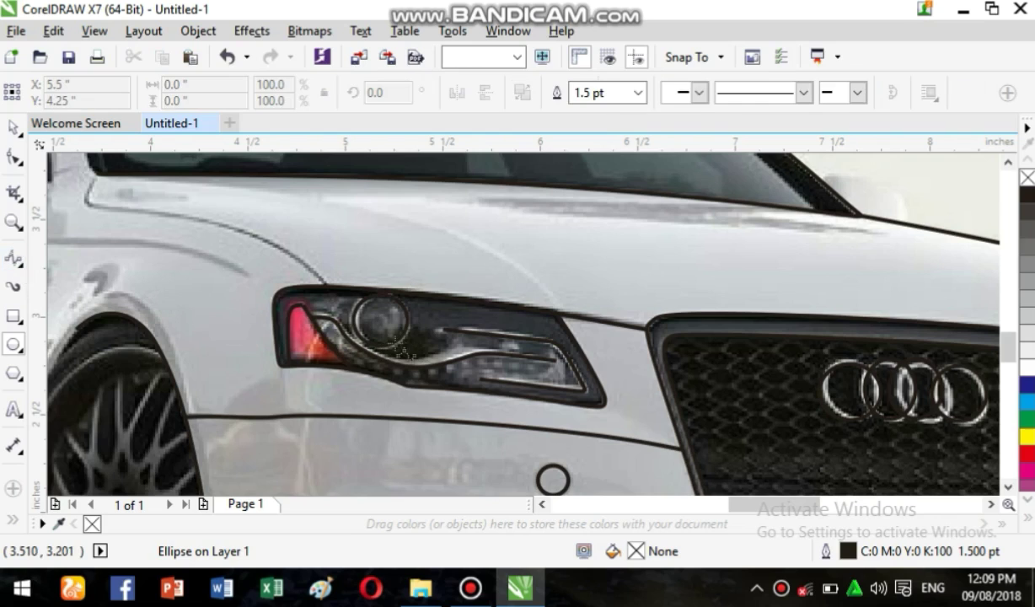
{"action": "left_click", "coordinate": [542, 286]}
{"action": "left_click", "coordinate": [540, 282]}
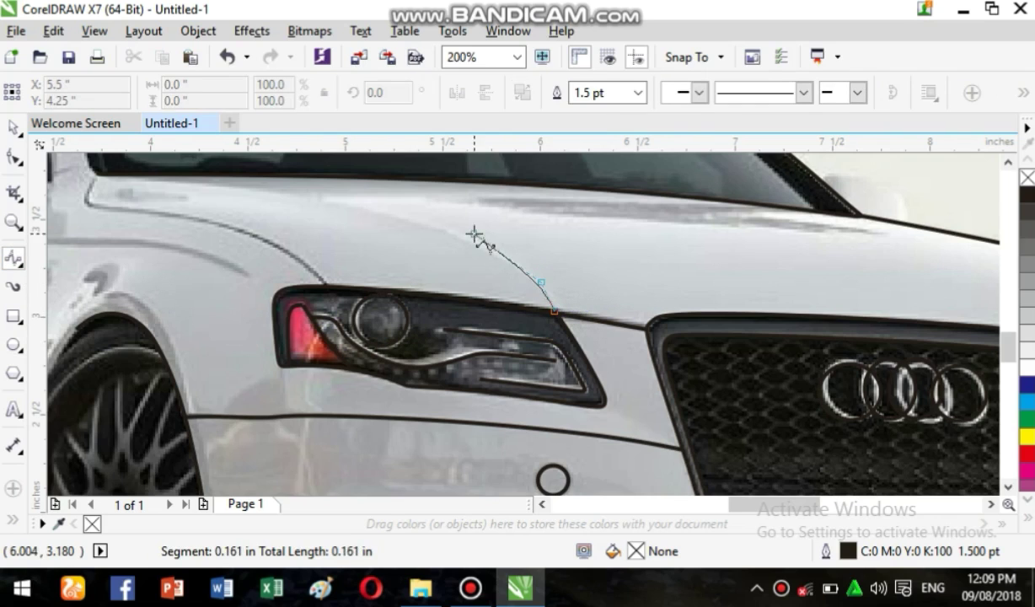
{"action": "left_click", "coordinate": [465, 240]}
{"action": "left_click", "coordinate": [344, 205]}
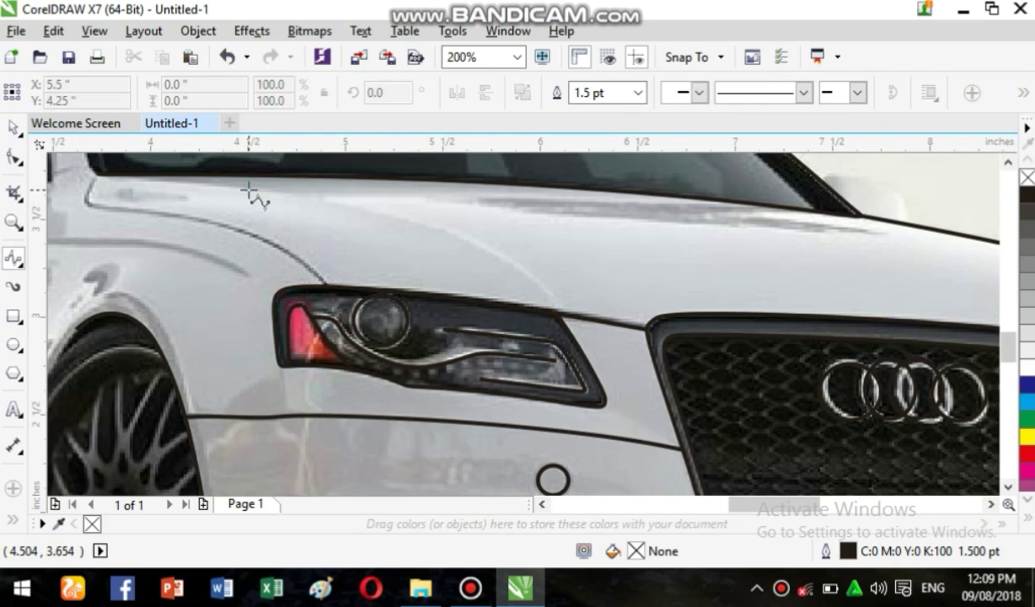
{"action": "double_click", "coordinate": [252, 194]}
Step: Trace the hood-to-fender seam from the near headlight's upper edge to the windshield's lower corner with a B-spline about 1.22 by 0.58 inches
{"action": "left_click", "coordinate": [323, 284]}
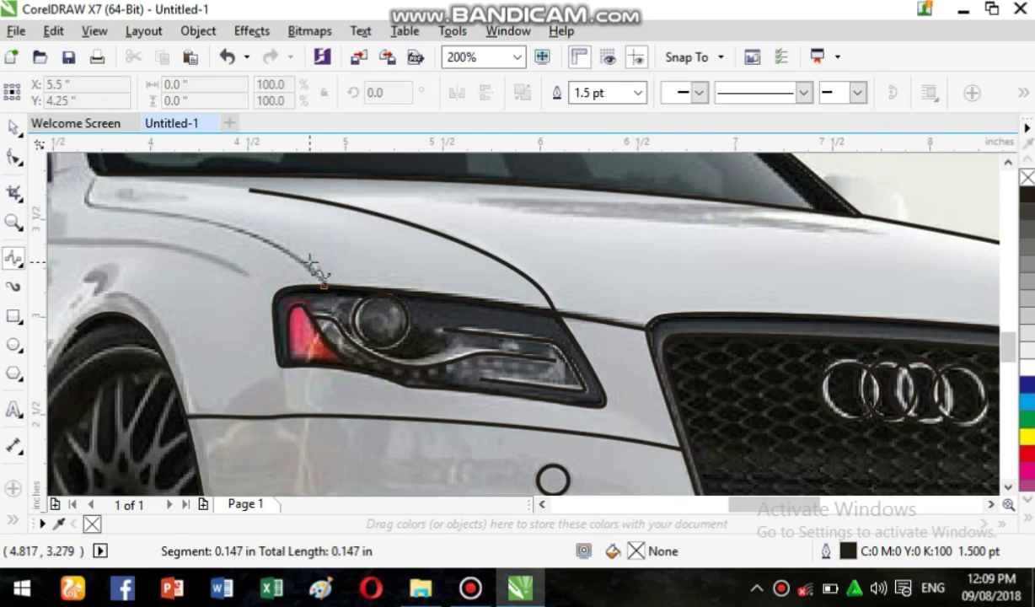
{"action": "left_click", "coordinate": [248, 235]}
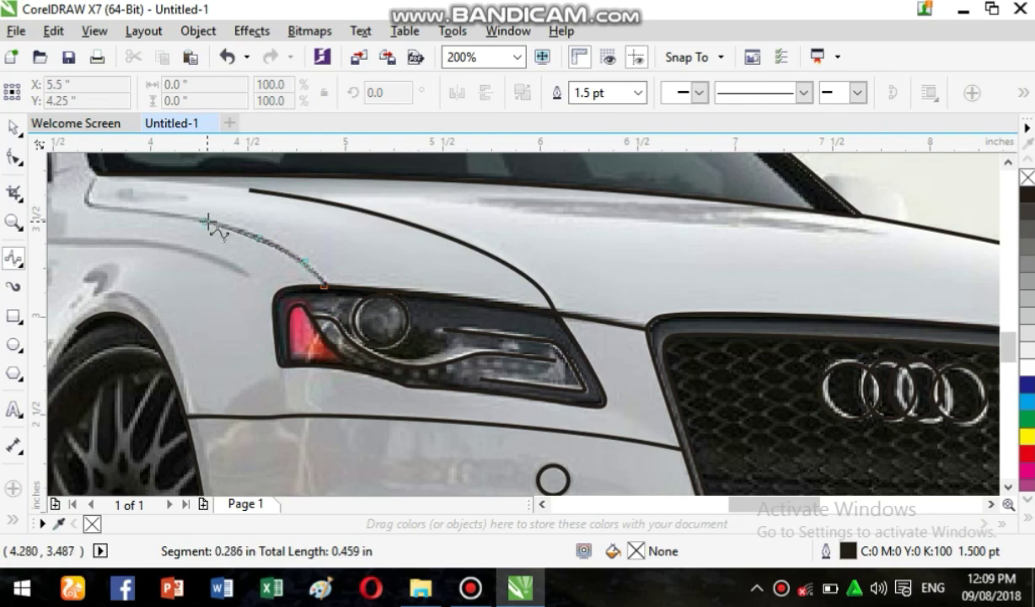
{"action": "left_click", "coordinate": [206, 219]}
{"action": "left_click", "coordinate": [127, 212]}
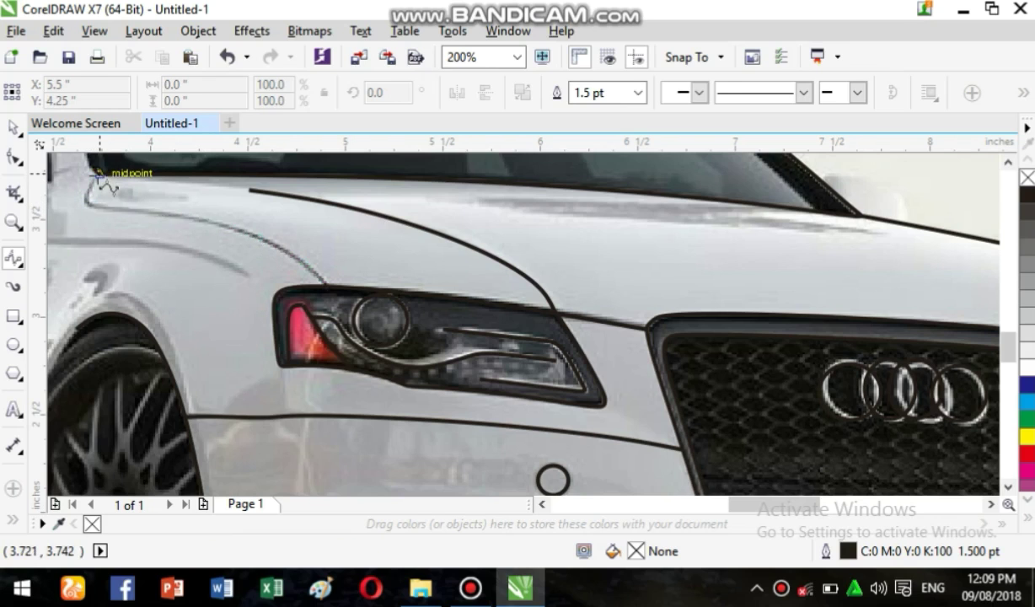
{"action": "double_click", "coordinate": [96, 174]}
{"action": "scroll", "coordinate": [96, 173], "scroll_direction": "up", "scroll_amount": 5}
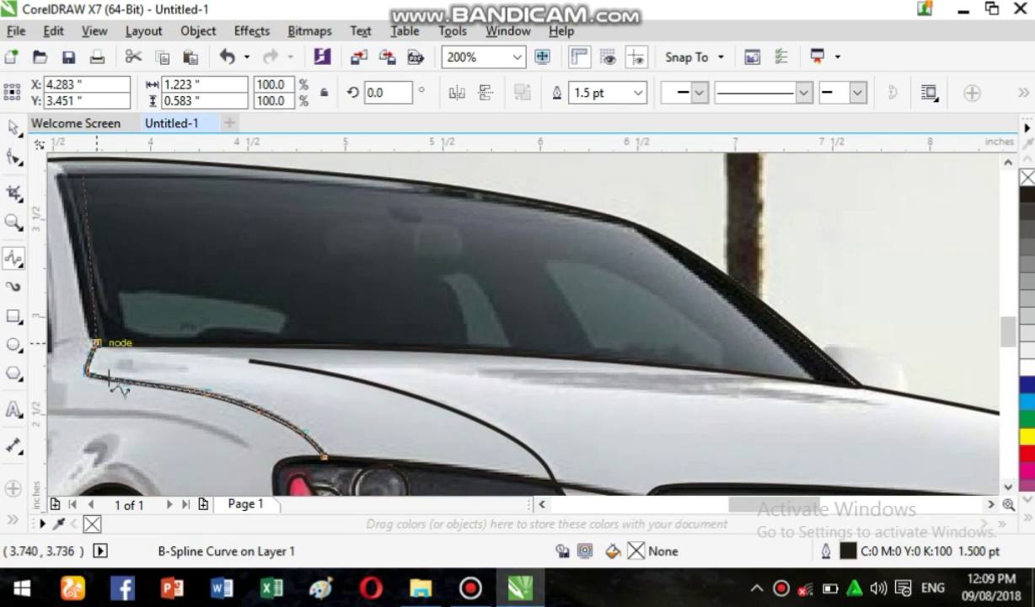
{"action": "left_click", "coordinate": [94, 340]}
{"action": "left_click", "coordinate": [89, 329]}
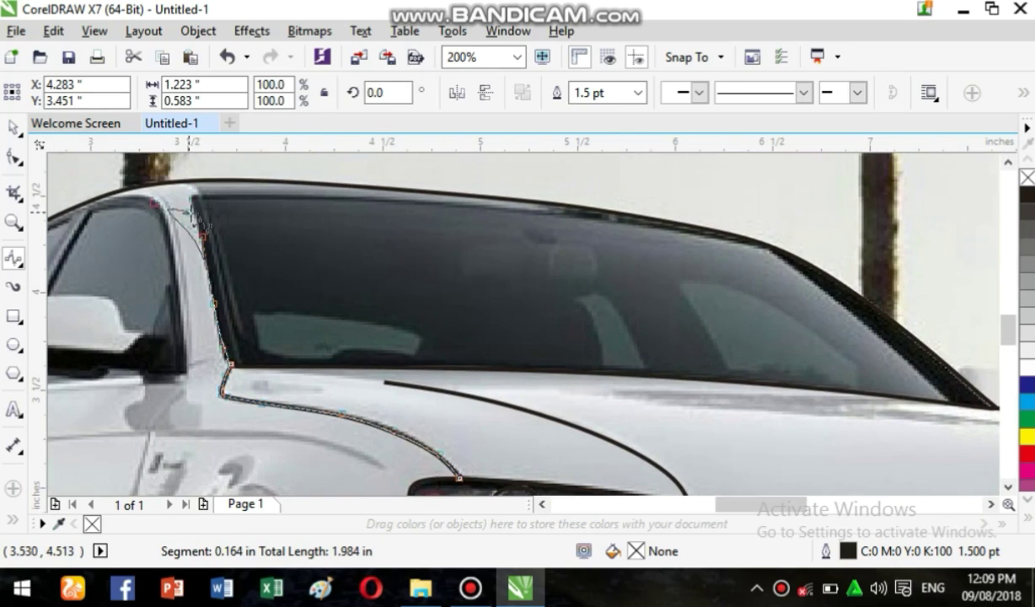
{"action": "double_click", "coordinate": [162, 192]}
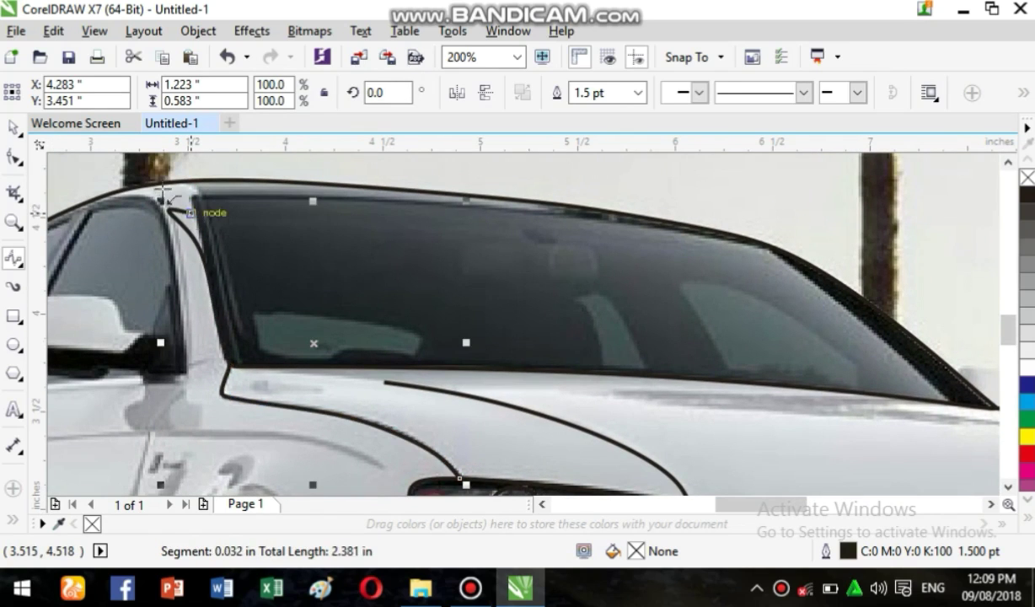
{"action": "left_click", "coordinate": [227, 56]}
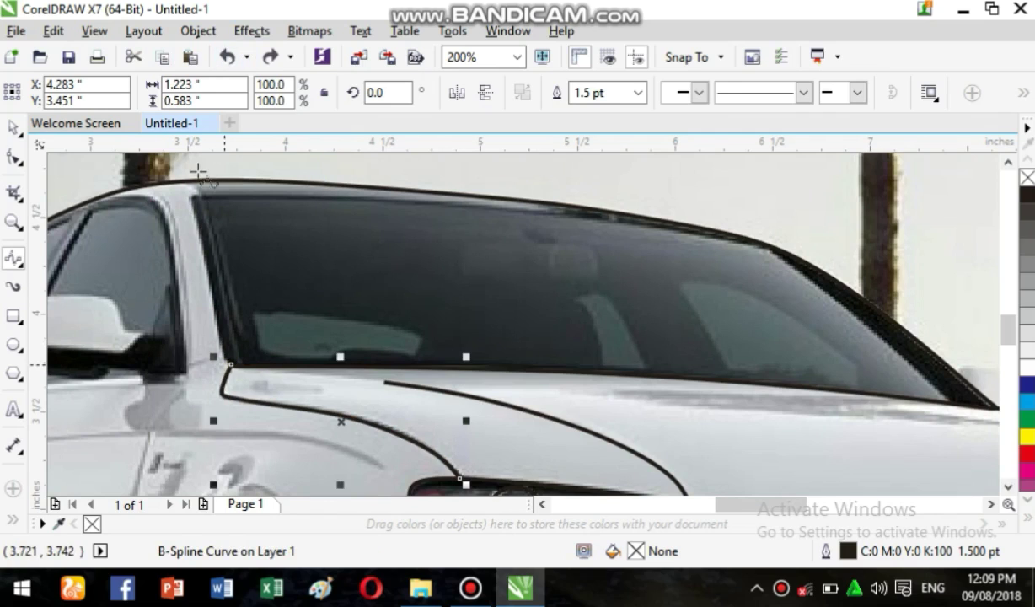
Step: Trace the windshield's near side edge with a B-spline about 0.22 by 0.87 inches and extend it along the top edge to the roof line
{"action": "left_click", "coordinate": [193, 196]}
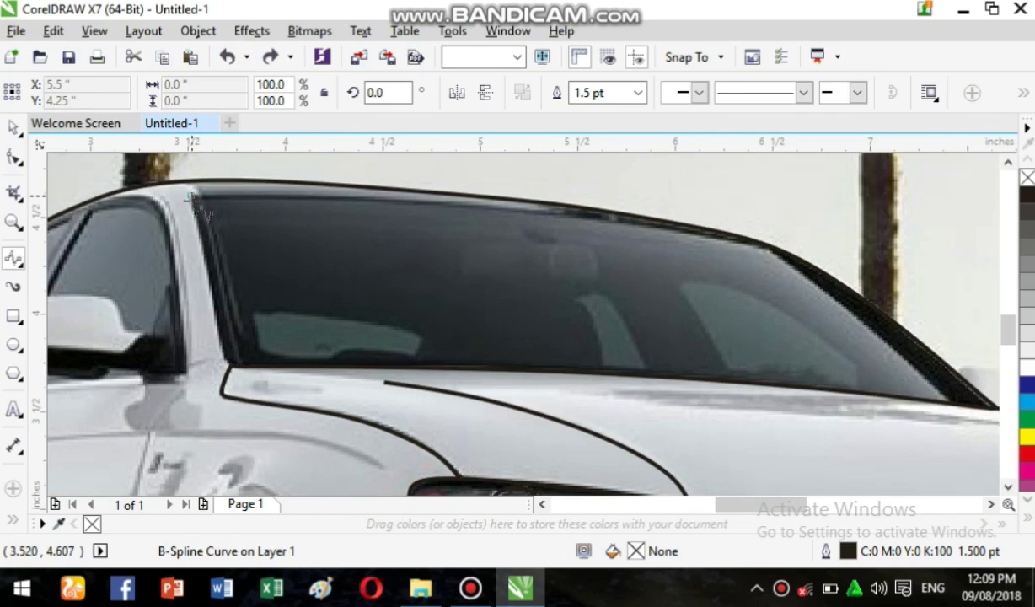
{"action": "left_click", "coordinate": [220, 333]}
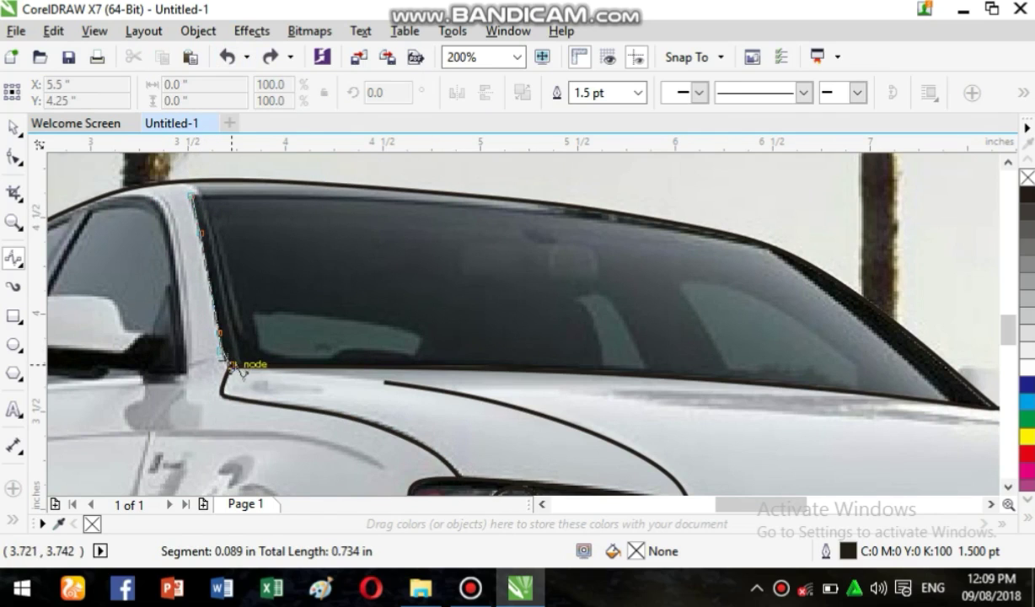
{"action": "double_click", "coordinate": [232, 364]}
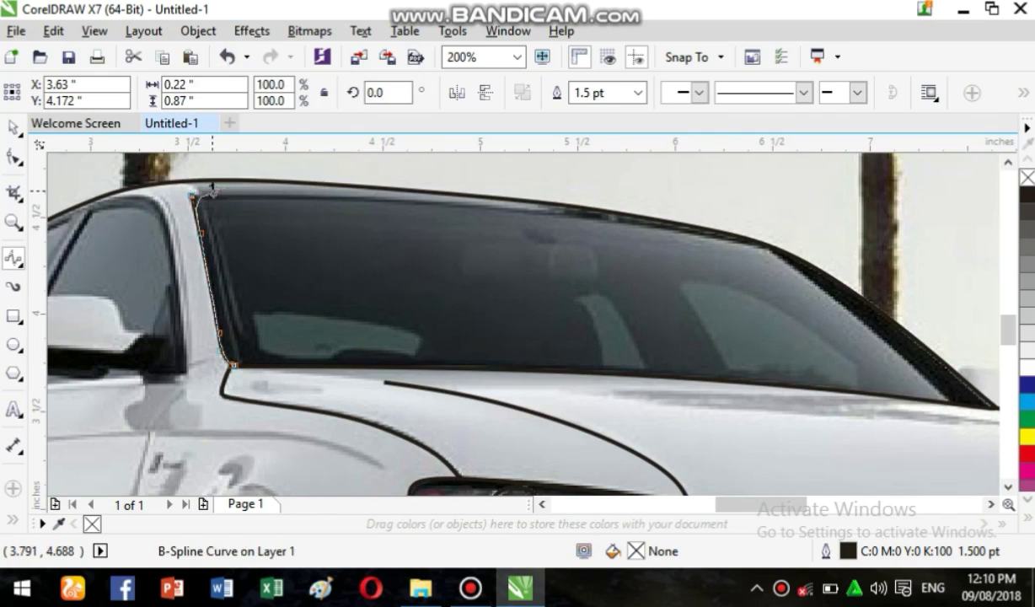
{"action": "left_click", "coordinate": [194, 196]}
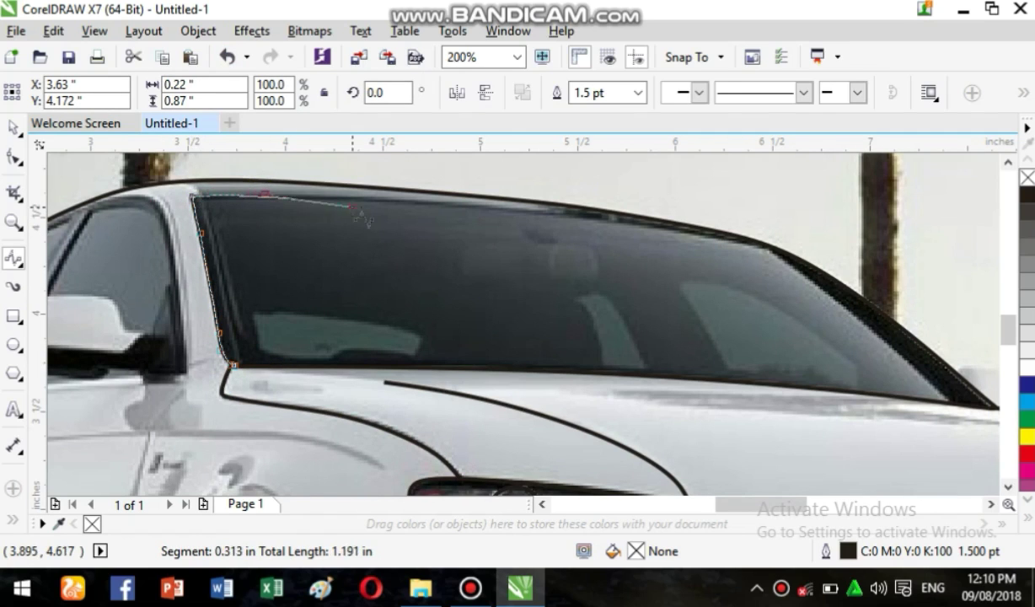
{"action": "left_click", "coordinate": [483, 204]}
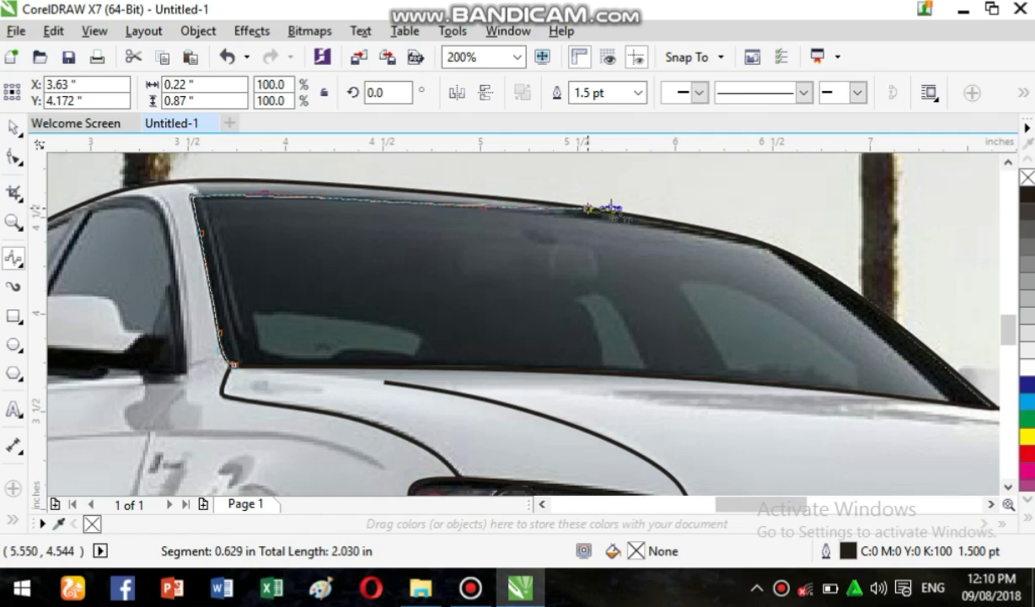
{"action": "double_click", "coordinate": [634, 214]}
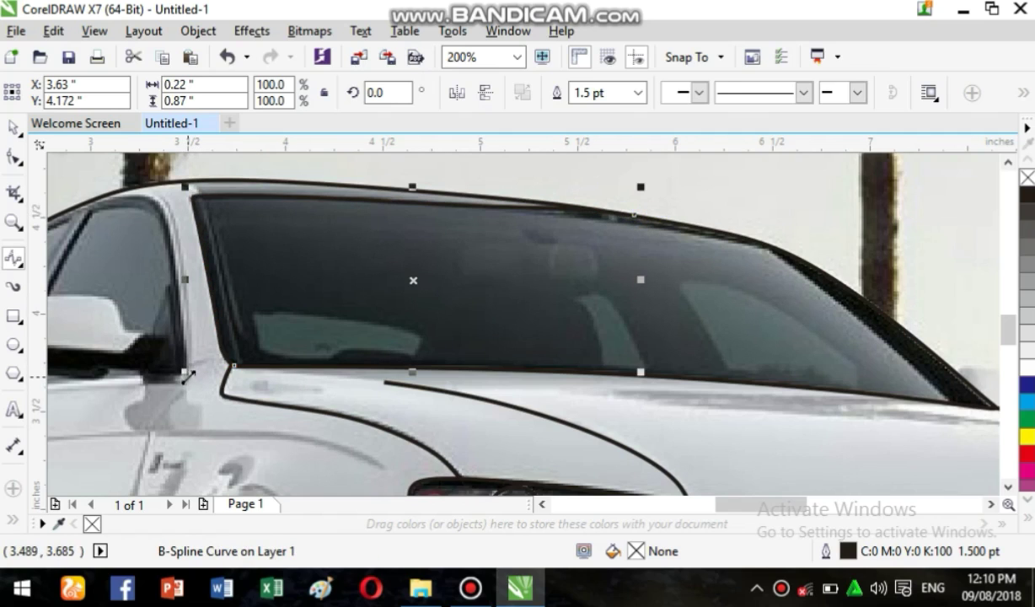
Step: Start a B-spline at the side window's lower front corner and trace its front edge and arched upper edge down towards the rear corner
{"action": "left_click", "coordinate": [166, 373]}
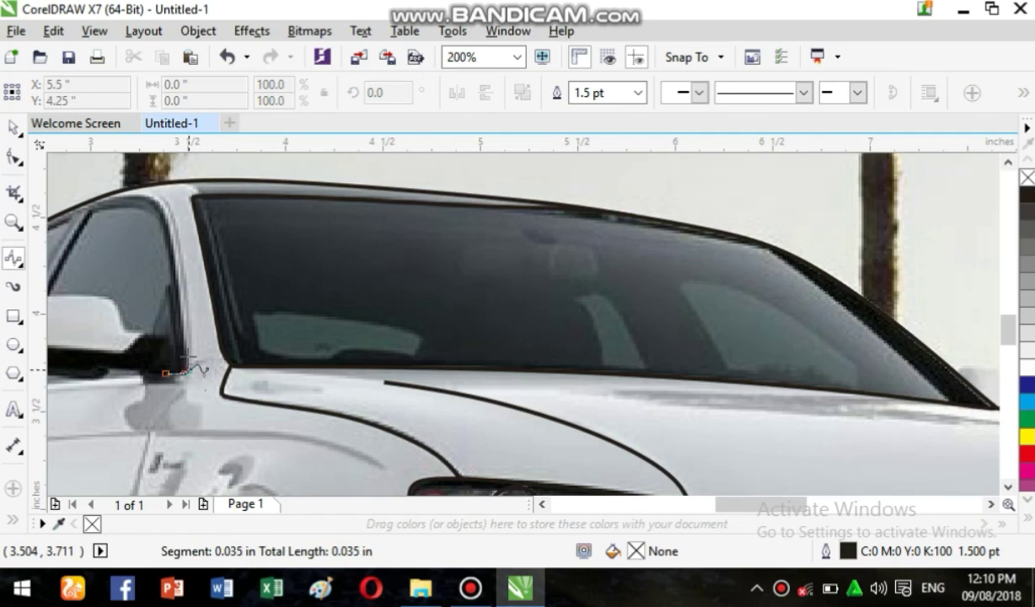
{"action": "left_click", "coordinate": [189, 368]}
{"action": "left_click", "coordinate": [173, 241]}
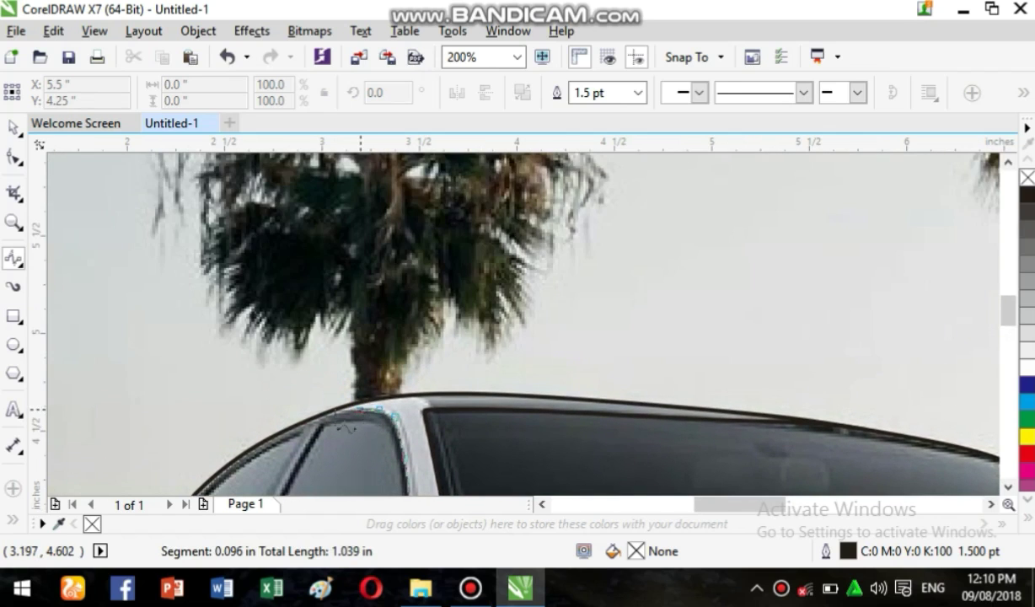
{"action": "left_click", "coordinate": [346, 428]}
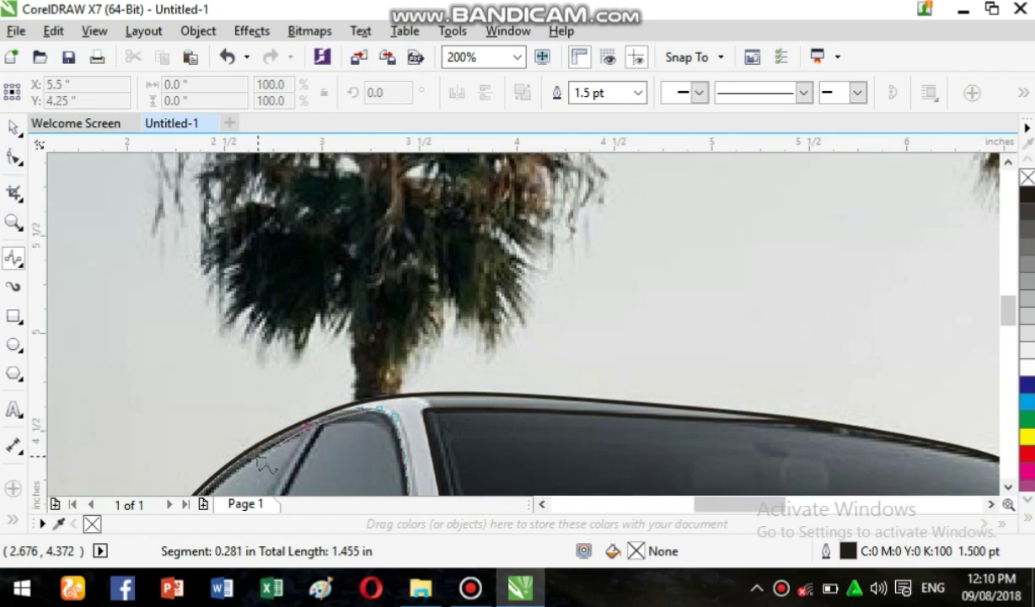
{"action": "left_click", "coordinate": [229, 479]}
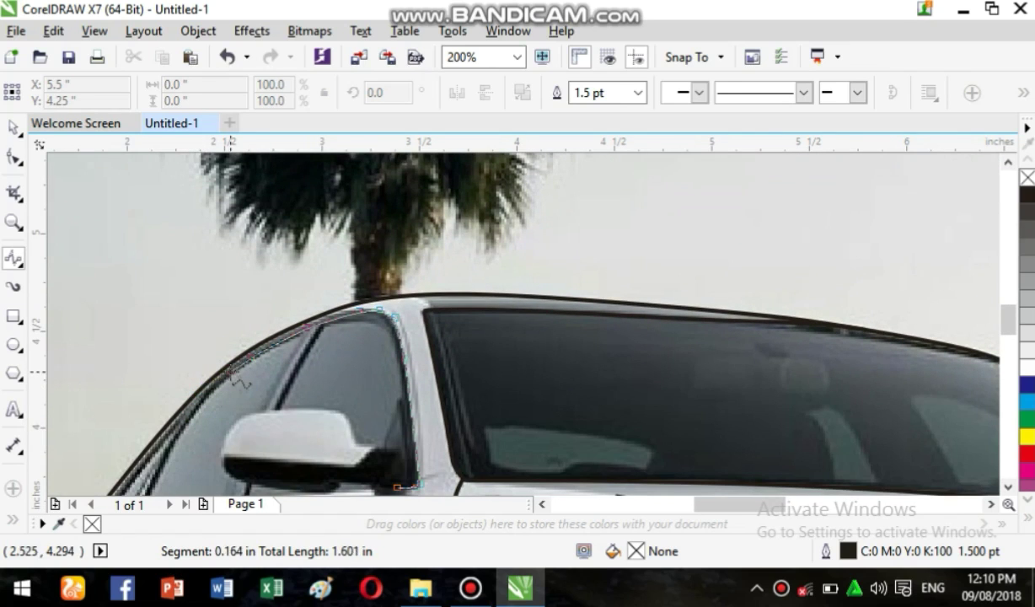
{"action": "left_click", "coordinate": [209, 386]}
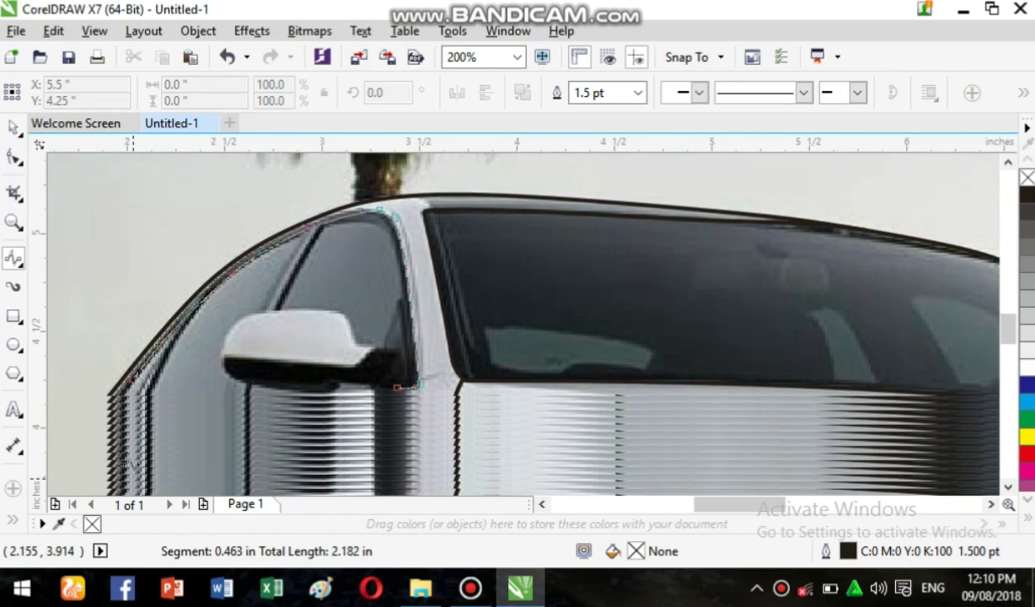
{"action": "left_click", "coordinate": [110, 421]}
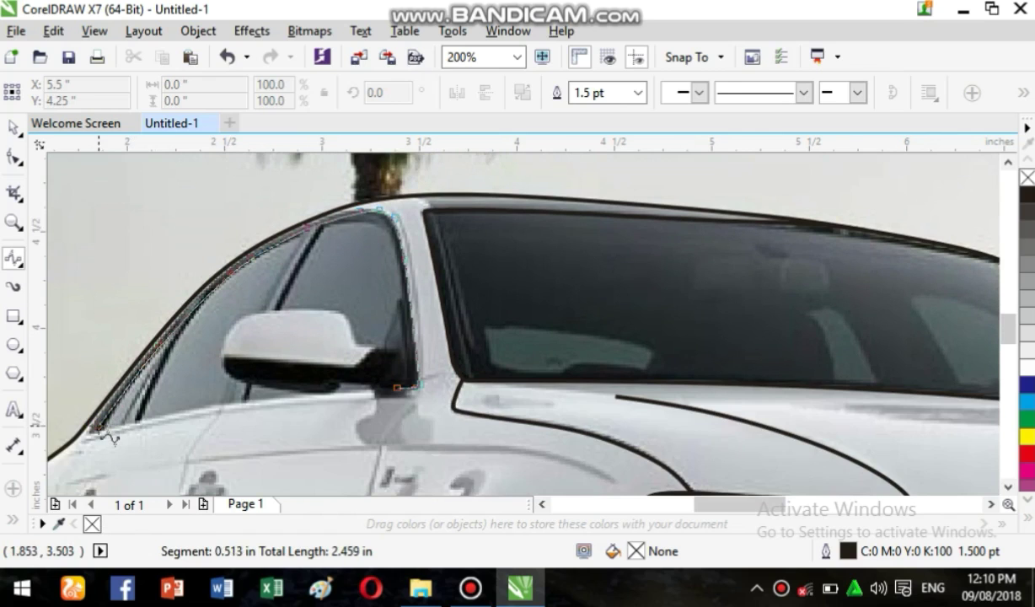
Step: Continue the side window outline around the rear corner and along the lower edge, and fill the front corner gap with a short B-spline
{"action": "left_click", "coordinate": [98, 426]}
{"action": "left_click", "coordinate": [172, 412]}
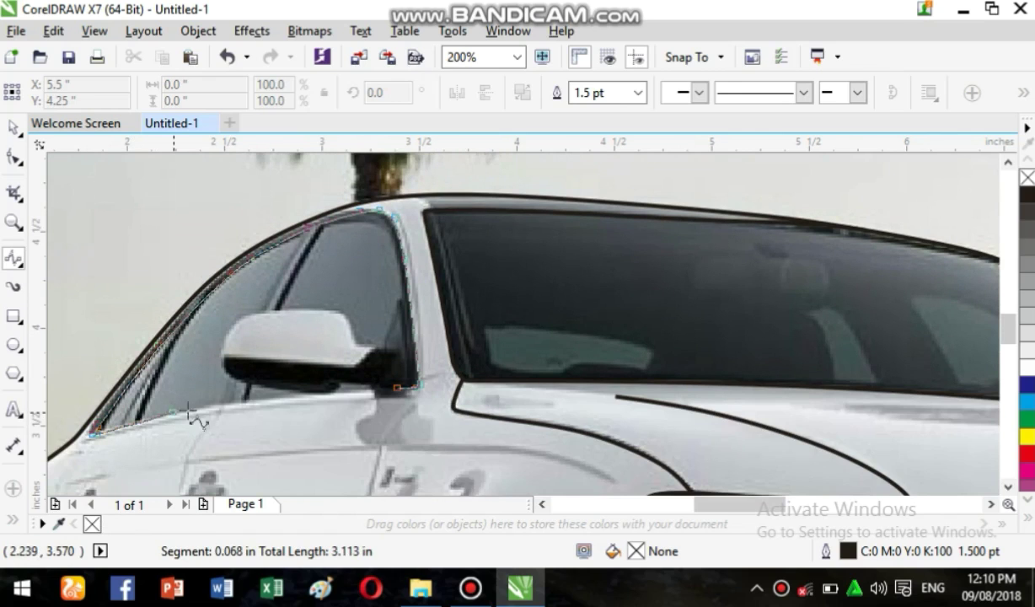
{"action": "left_click", "coordinate": [277, 399]}
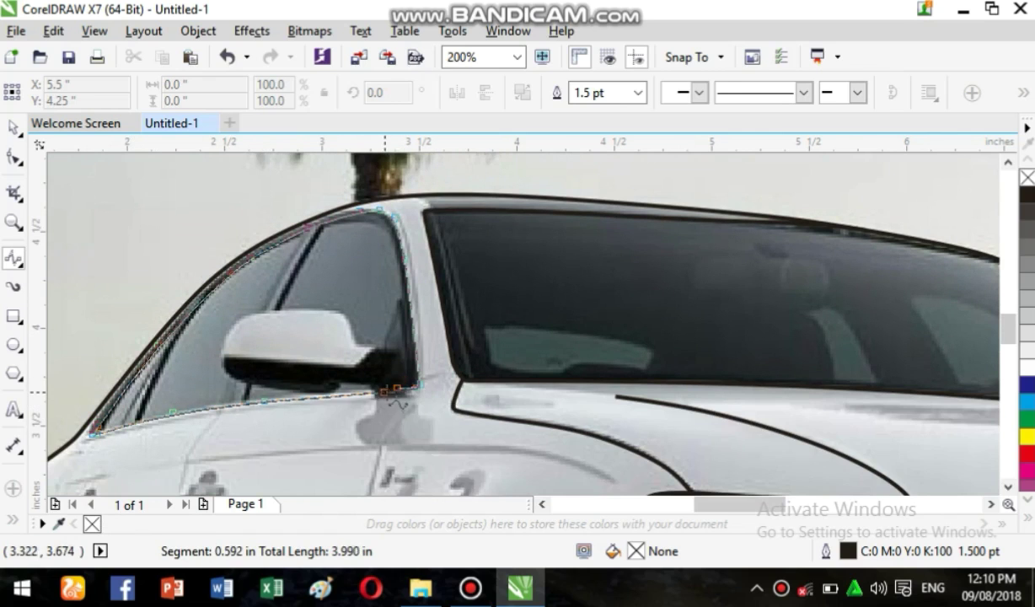
{"action": "left_click", "coordinate": [376, 389]}
{"action": "left_click", "coordinate": [406, 387]}
{"action": "left_click", "coordinate": [406, 390]}
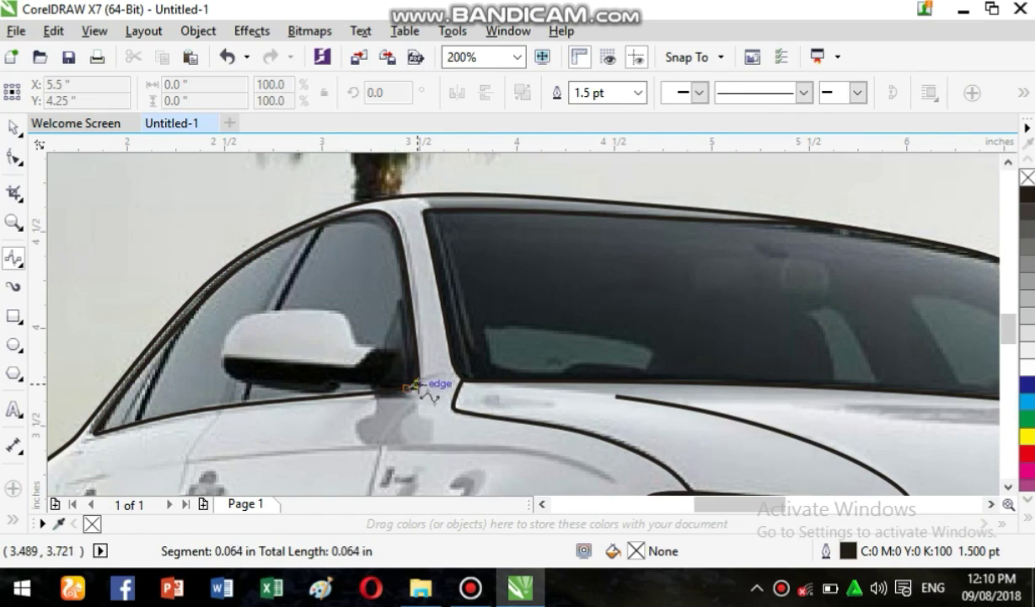
{"action": "double_click", "coordinate": [413, 389]}
Step: Trace the side mirror's outline and its mounting arm from the side window's front edge with a B-spline about 0.95 by 0.56 inches
{"action": "left_click", "coordinate": [408, 287]}
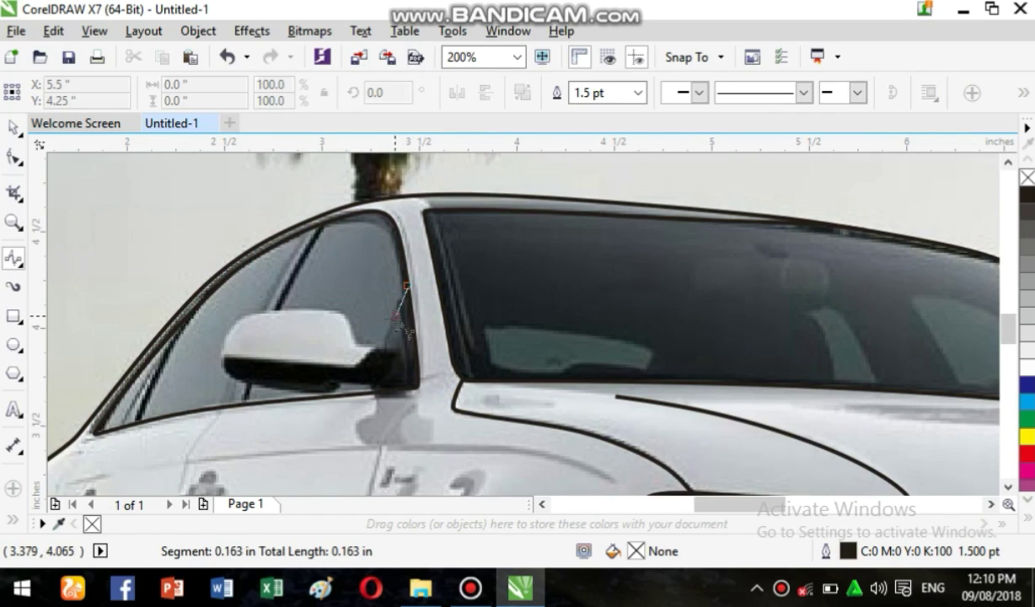
{"action": "left_click", "coordinate": [395, 347]}
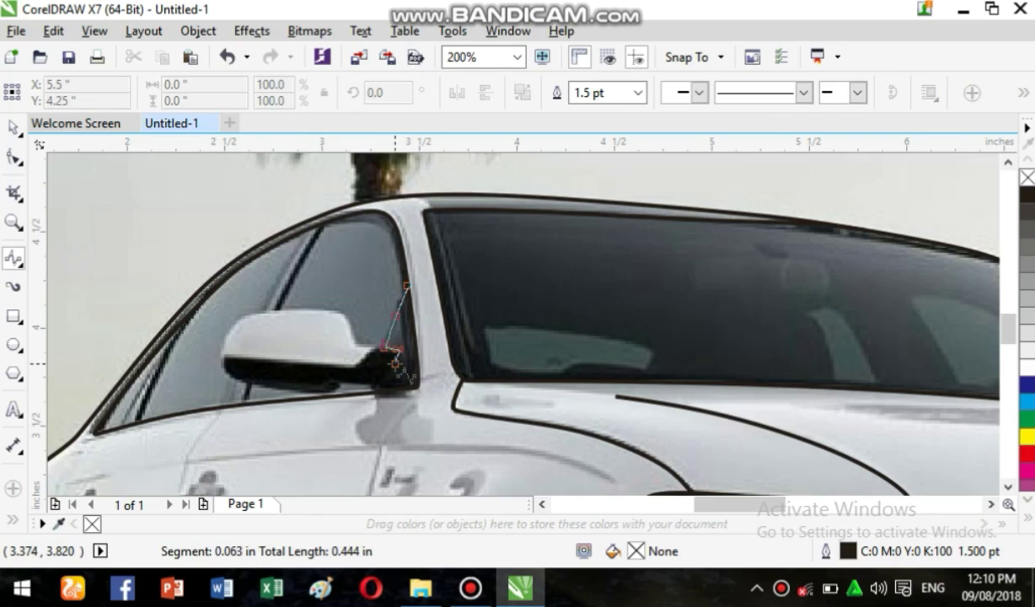
{"action": "left_click", "coordinate": [394, 363]}
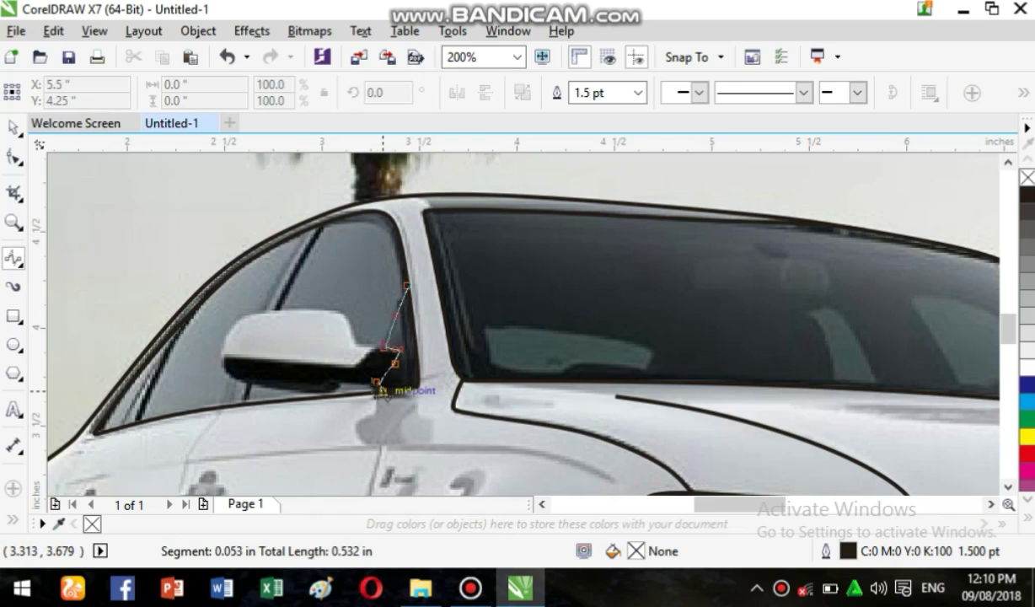
{"action": "left_click", "coordinate": [376, 382]}
{"action": "double_click", "coordinate": [368, 391]}
{"action": "left_click", "coordinate": [347, 383]}
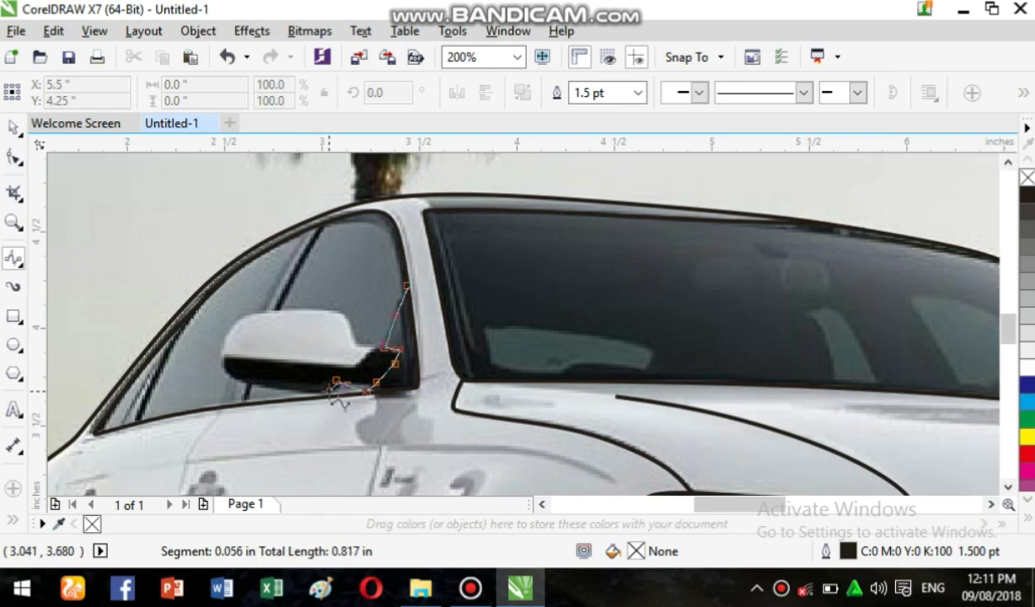
{"action": "left_click", "coordinate": [329, 390]}
{"action": "left_click", "coordinate": [263, 382]}
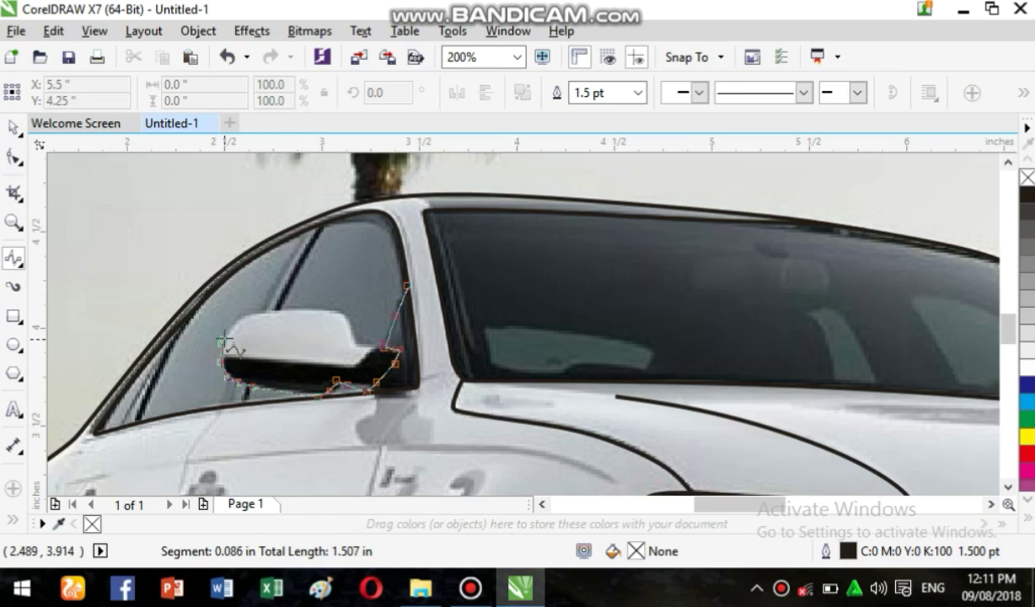
{"action": "left_click", "coordinate": [277, 309]}
{"action": "left_click", "coordinate": [341, 312]}
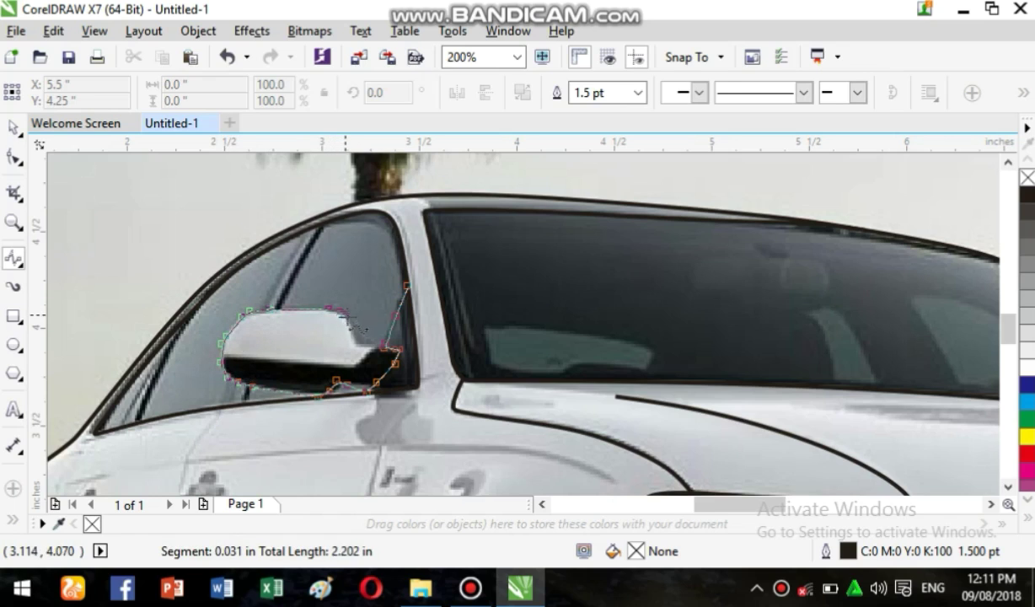
{"action": "left_click", "coordinate": [366, 349]}
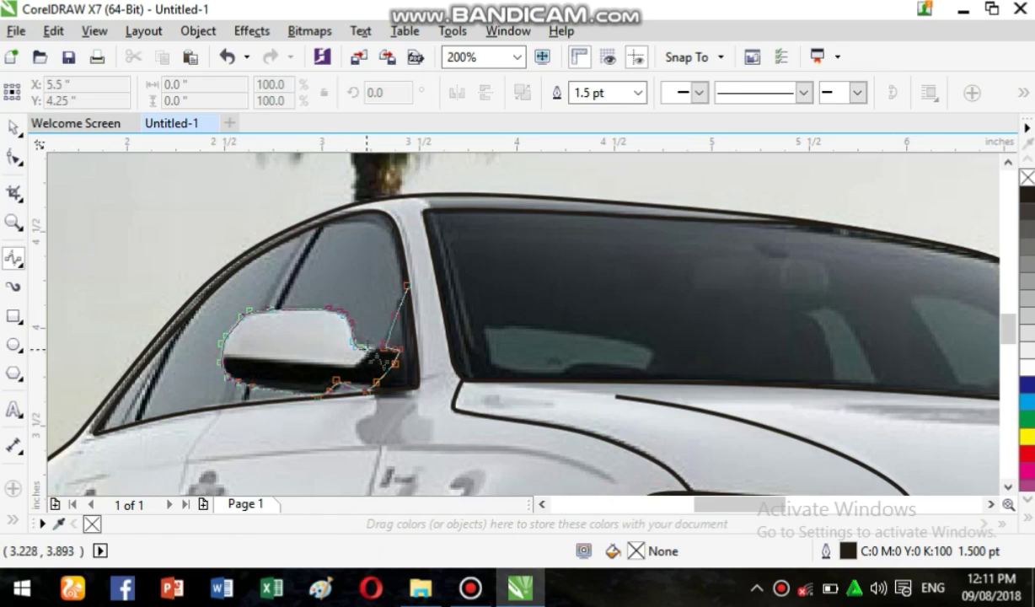
{"action": "double_click", "coordinate": [392, 357]}
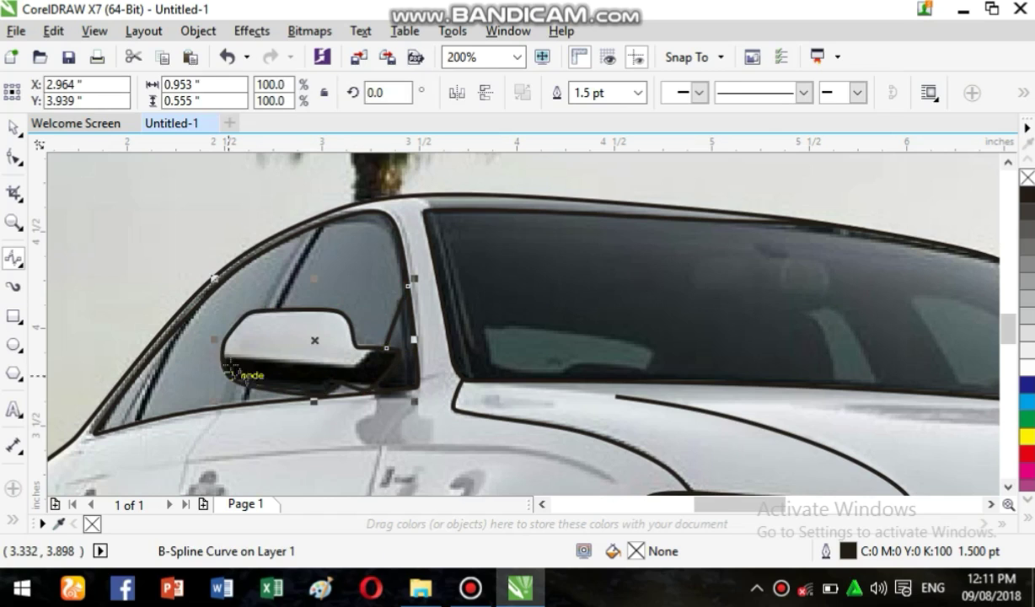
Step: Trace the dividing line between the mirror's white cap and black base with a B-spline about 0.8 by 0.08 inches
{"action": "left_click", "coordinate": [221, 354]}
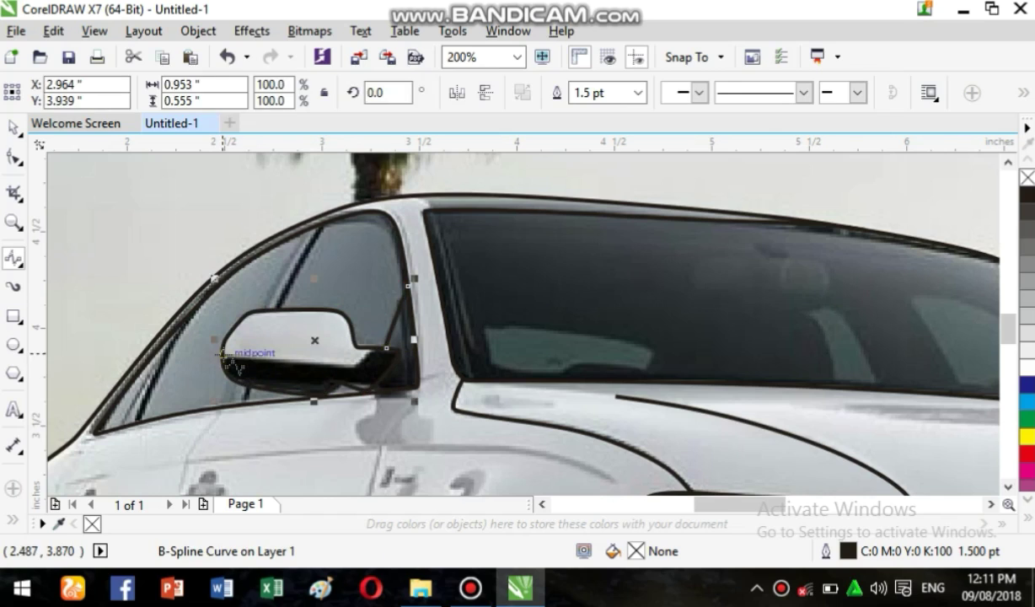
{"action": "left_click", "coordinate": [324, 364]}
{"action": "left_click", "coordinate": [360, 345]}
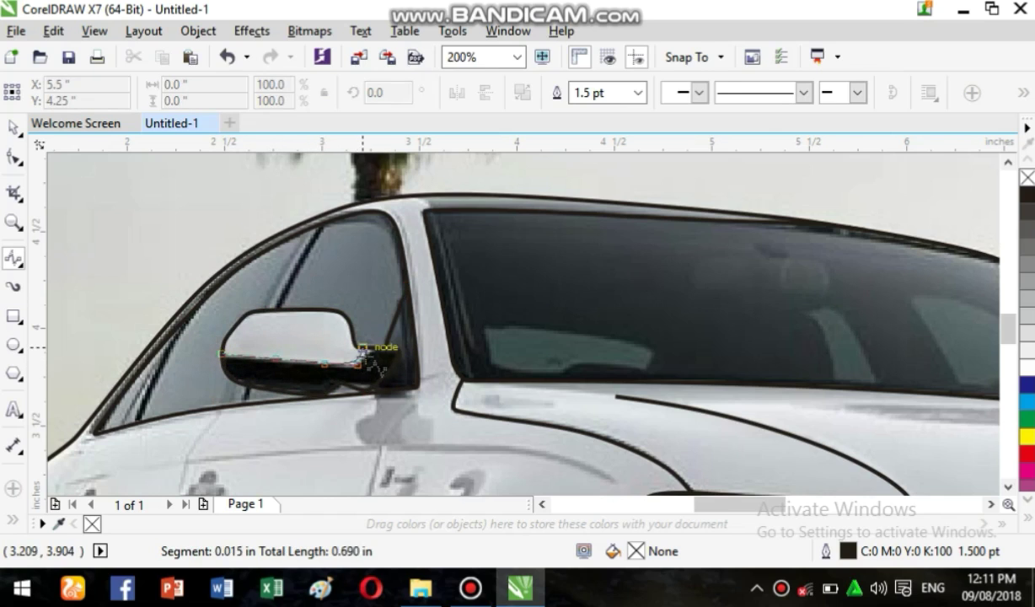
{"action": "double_click", "coordinate": [378, 345]}
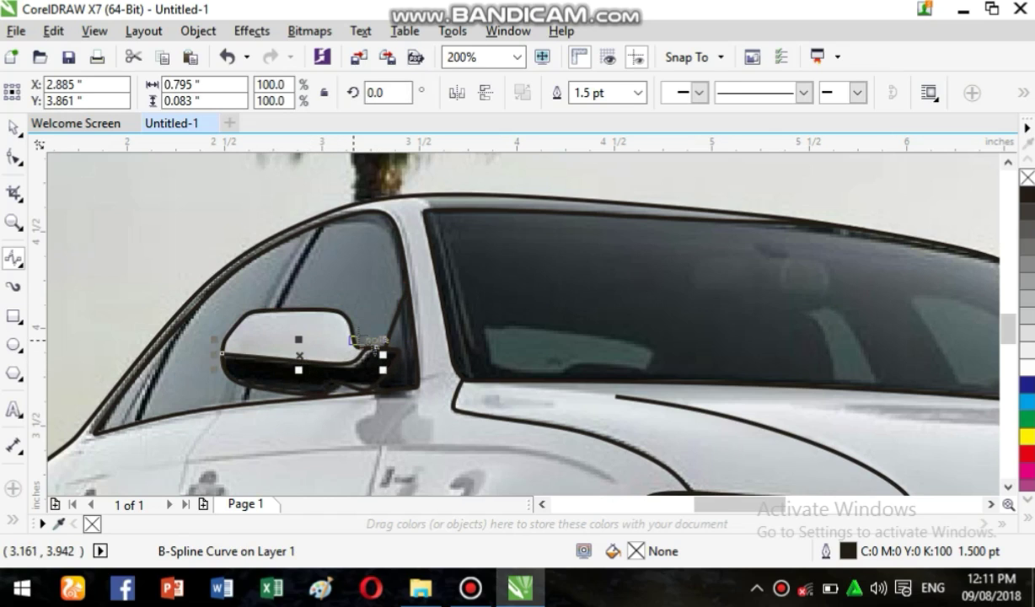
Step: Trace both edges of the pillar between the front and rear side windows, above and below the mirror, with B-splines
{"action": "left_click", "coordinate": [335, 235]}
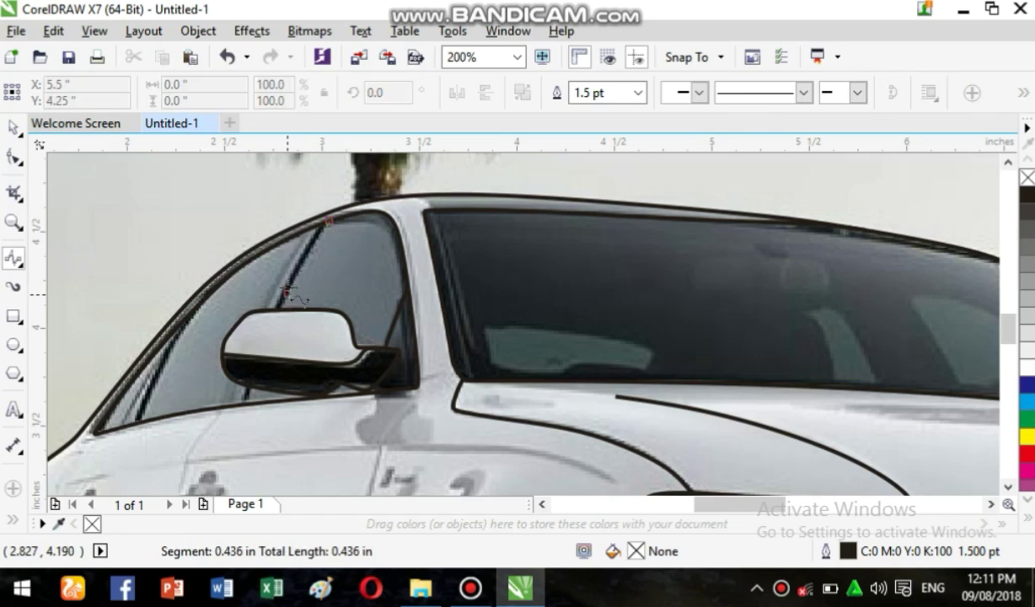
{"action": "left_click", "coordinate": [277, 311]}
{"action": "double_click", "coordinate": [332, 236]}
{"action": "key", "text": "ctrl+z"}
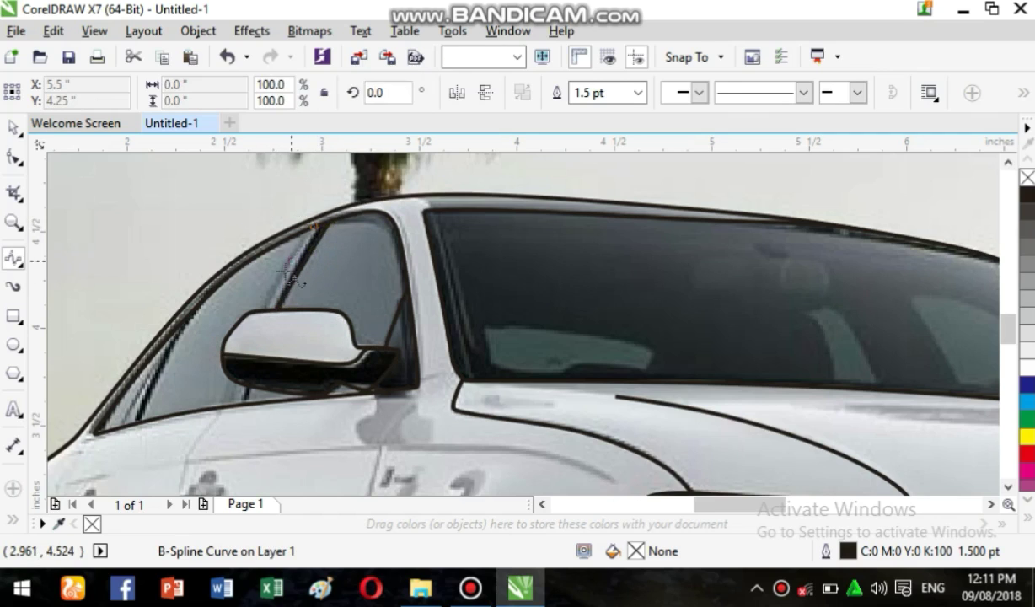
{"action": "left_click", "coordinate": [245, 398]}
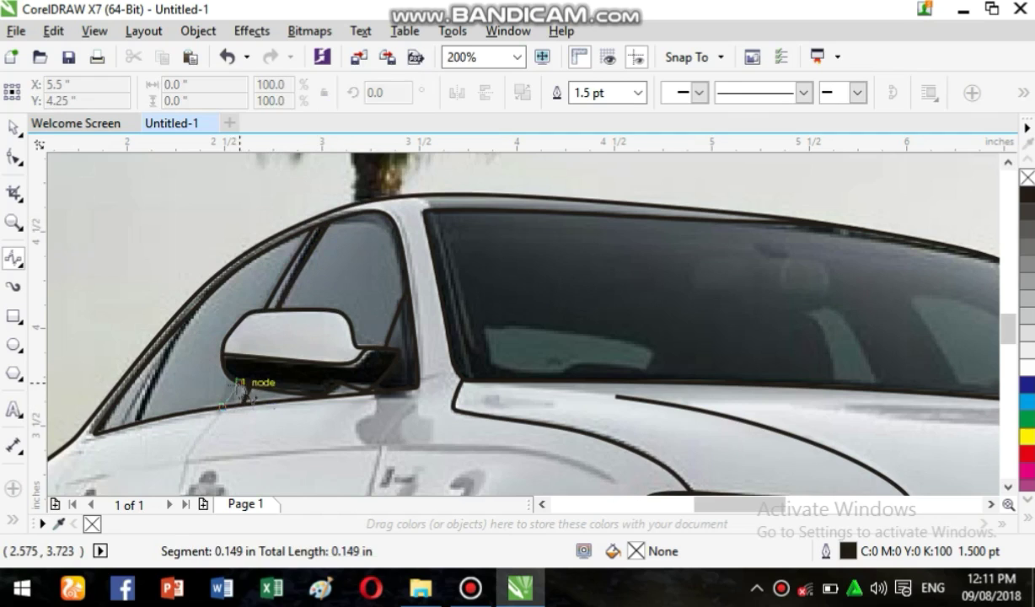
{"action": "double_click", "coordinate": [232, 373]}
Step: Trace the two slanted divider lines near the rear corner of the side window, the rearmost about 0.29 by 0.52 inches
{"action": "left_click", "coordinate": [194, 309]}
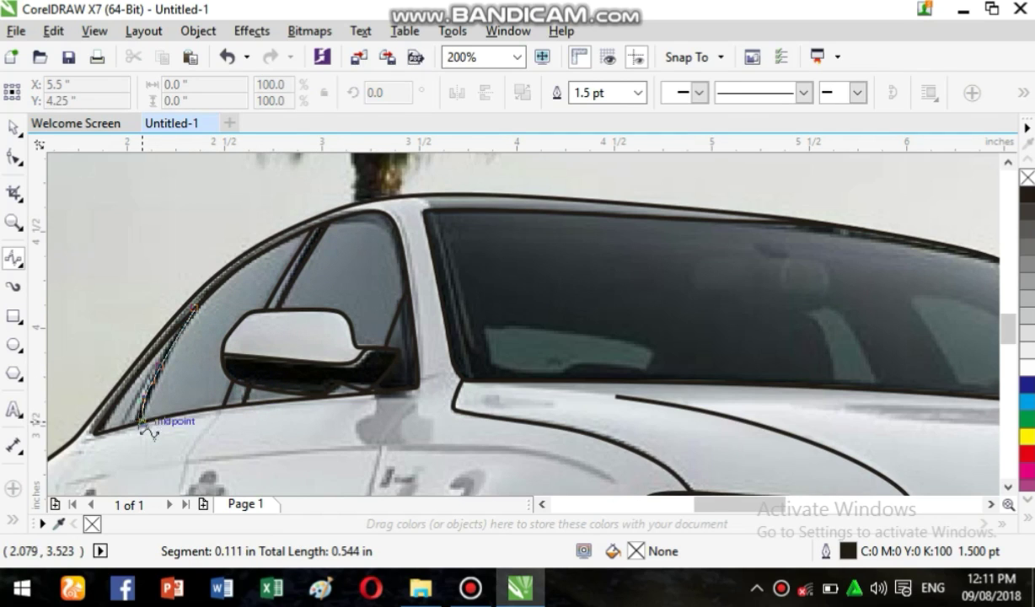
{"action": "double_click", "coordinate": [135, 425]}
{"action": "left_click", "coordinate": [124, 420]}
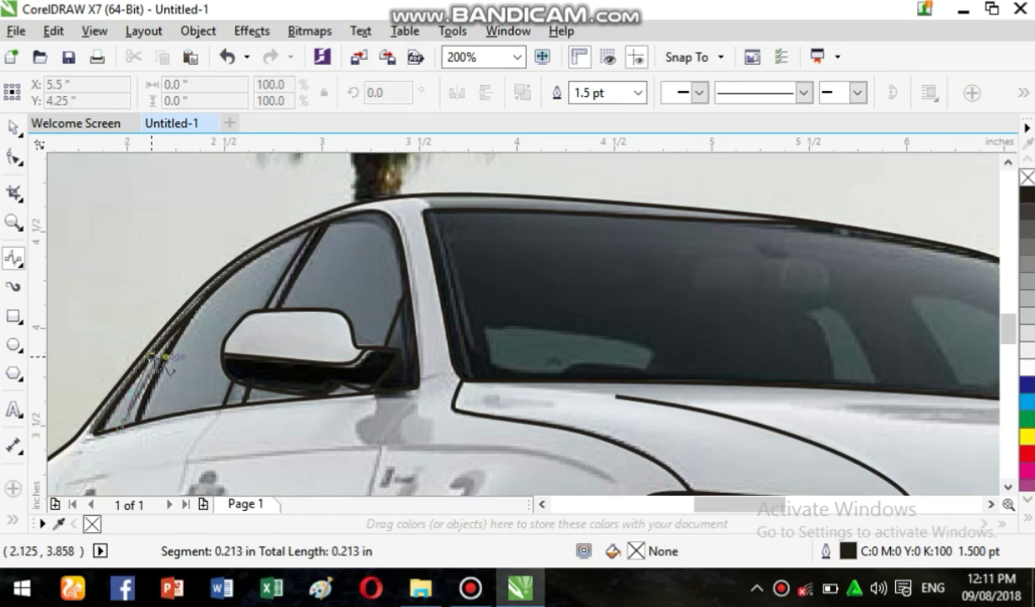
{"action": "double_click", "coordinate": [181, 320]}
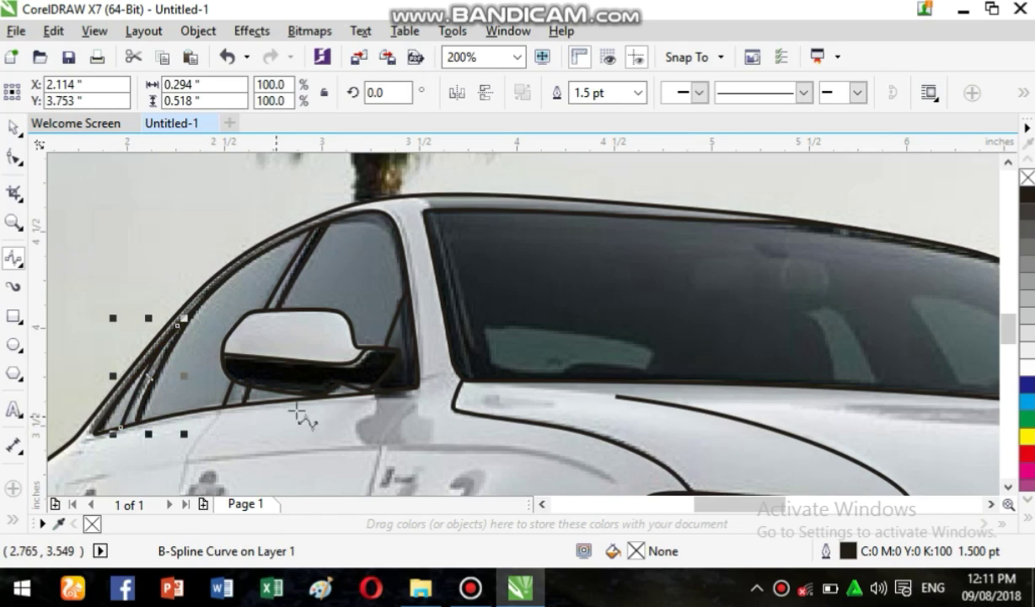
Step: Trace the front door seam from the window's front corner down and along the doors' bottom edge to the rear wheel arch, about 1.86 by 2.14 inches
{"action": "left_click", "coordinate": [414, 405]}
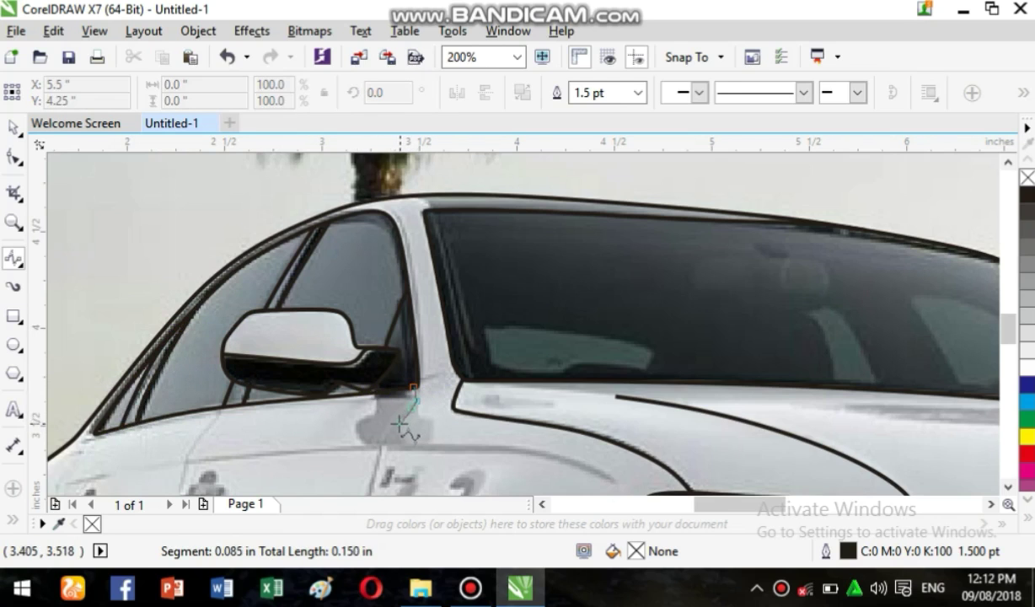
{"action": "left_click", "coordinate": [374, 468]}
{"action": "scroll", "coordinate": [374, 467], "scroll_direction": "down", "scroll_amount": 4}
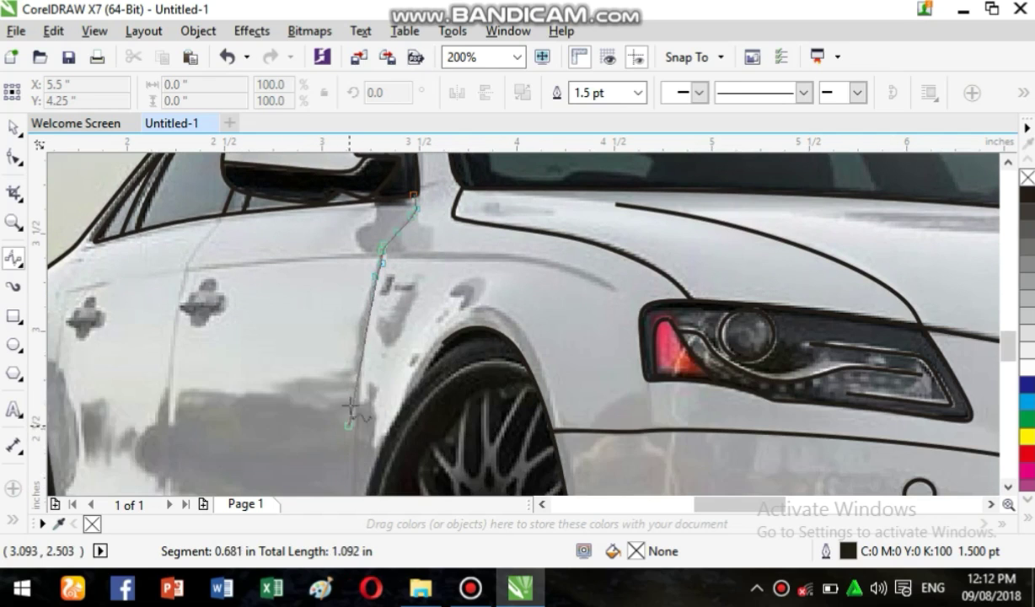
{"action": "left_click", "coordinate": [355, 432]}
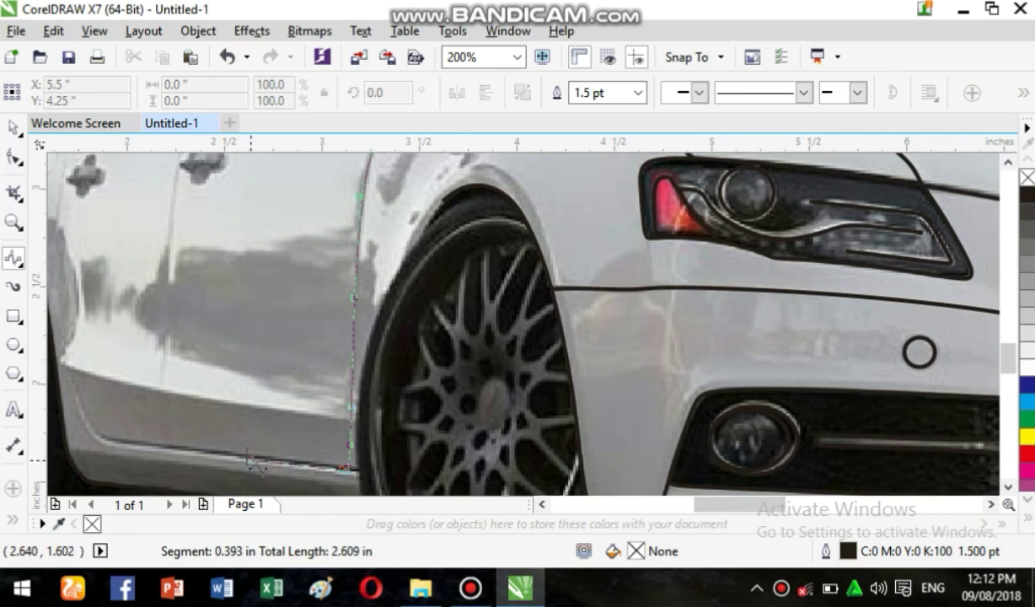
{"action": "left_click", "coordinate": [223, 460]}
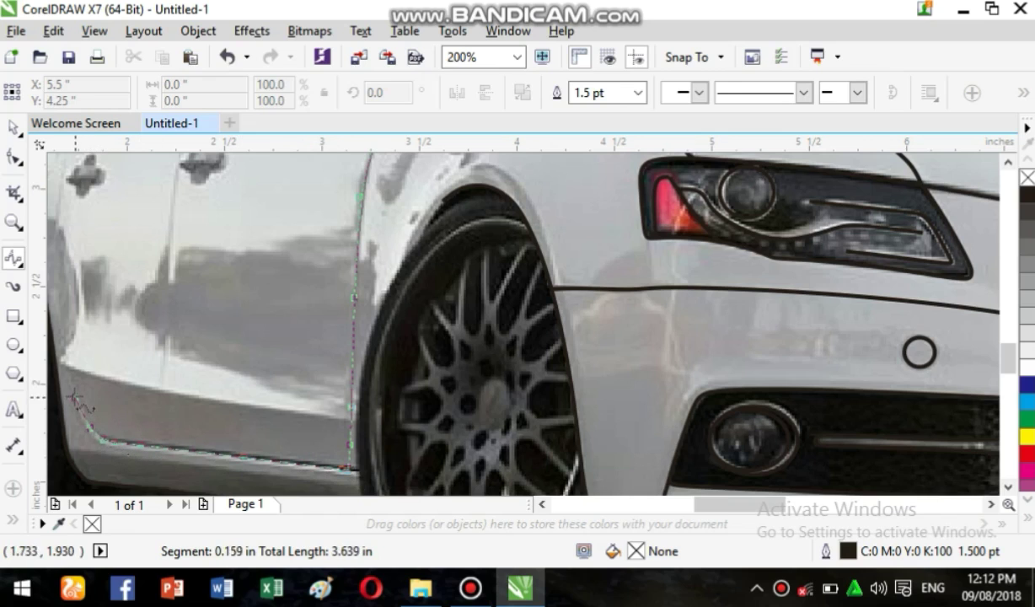
{"action": "left_click", "coordinate": [58, 363]}
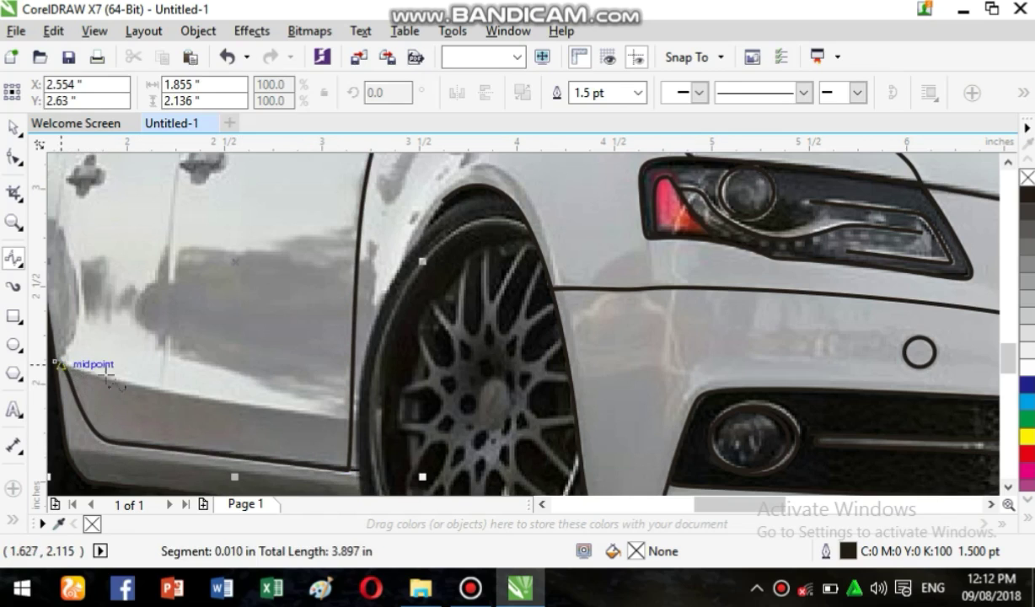
Step: Trace the lower door crease with a B-spline about 1.52 by 0.29 inches, and the sill line beneath the doors between the wheels
{"action": "left_click", "coordinate": [352, 416]}
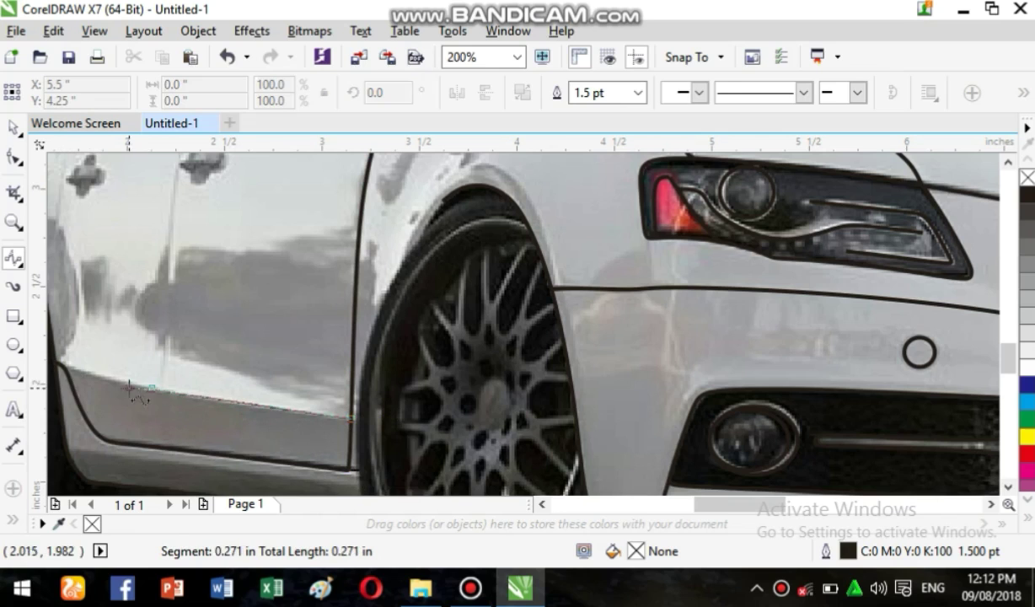
{"action": "left_click", "coordinate": [89, 376]}
{"action": "left_click", "coordinate": [63, 369]}
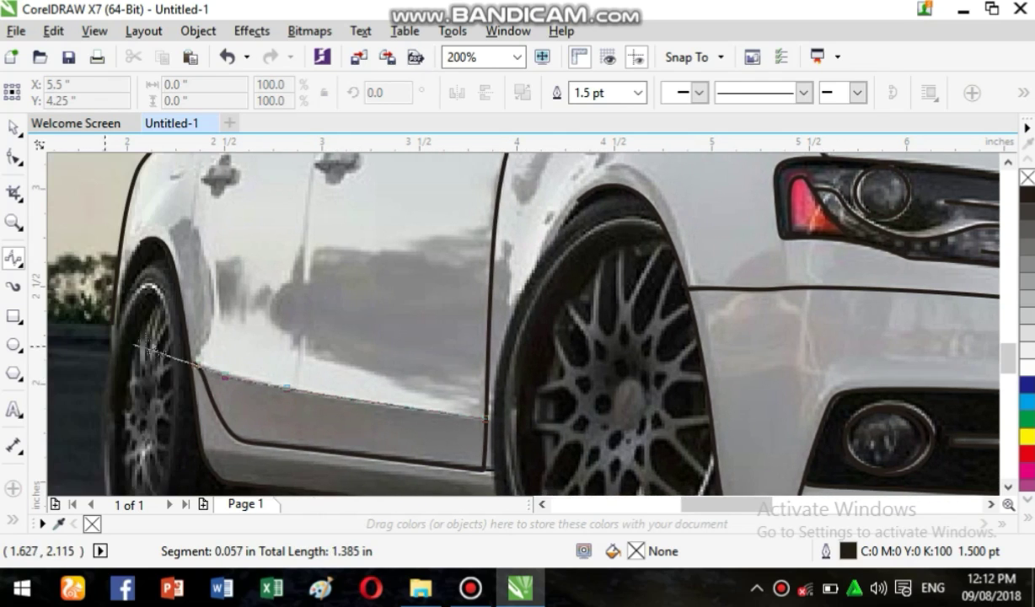
{"action": "left_click", "coordinate": [189, 360]}
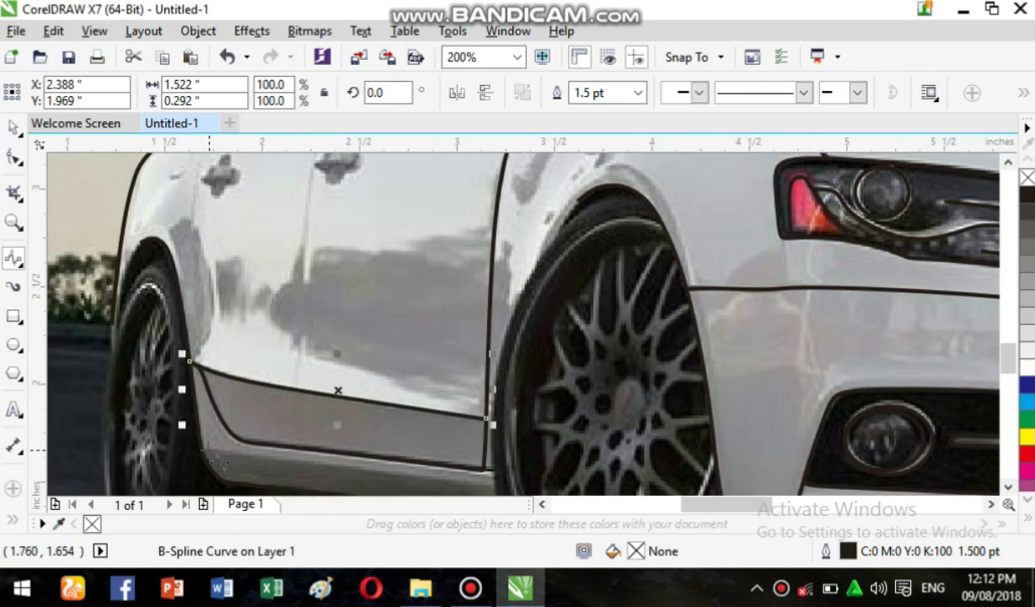
{"action": "left_click", "coordinate": [200, 445]}
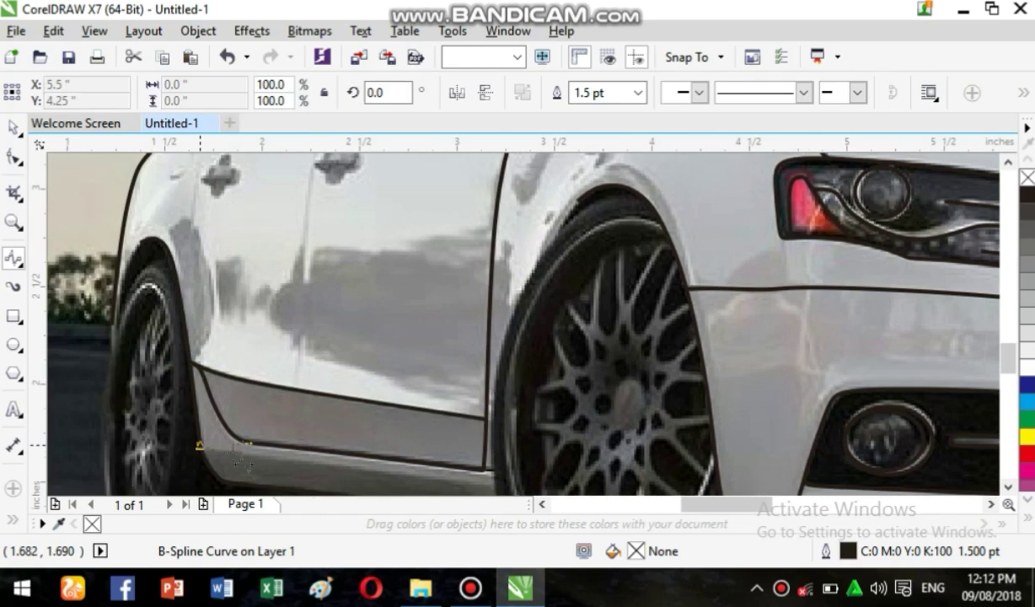
{"action": "left_click", "coordinate": [443, 476]}
{"action": "double_click", "coordinate": [485, 453]}
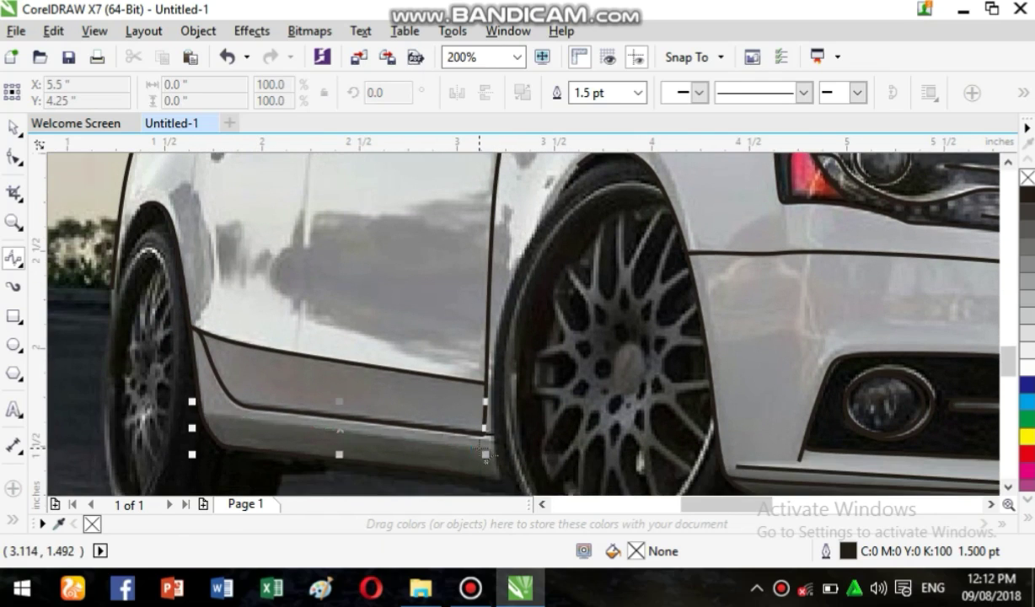
Step: Trace the seam between the two doors with a B-spline about 0.32 by 1.92 inches, and the rear door's back edge down to the wheel arch
{"action": "left_click", "coordinate": [296, 409]}
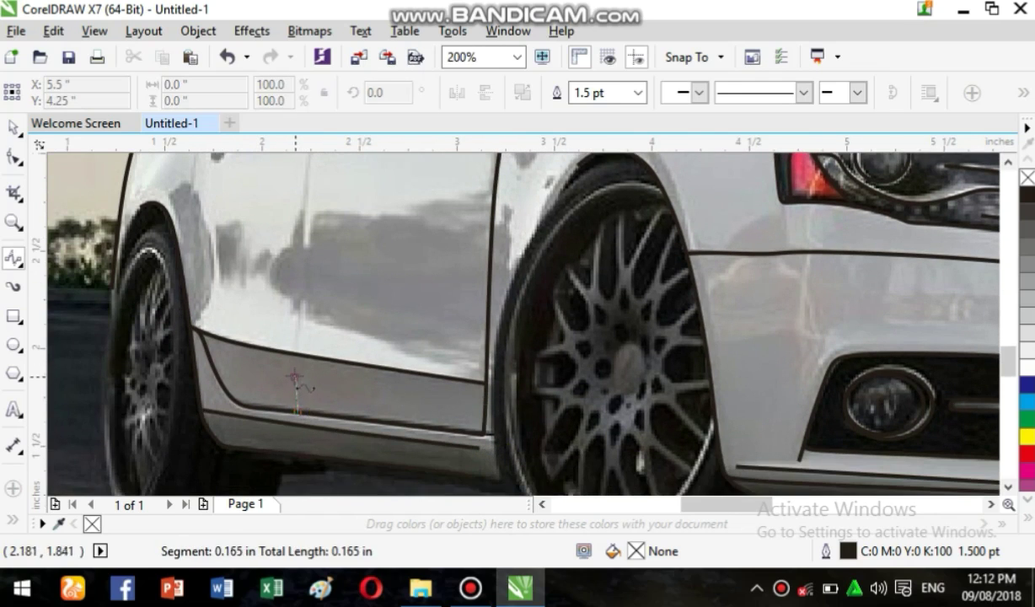
{"action": "left_click", "coordinate": [297, 340]}
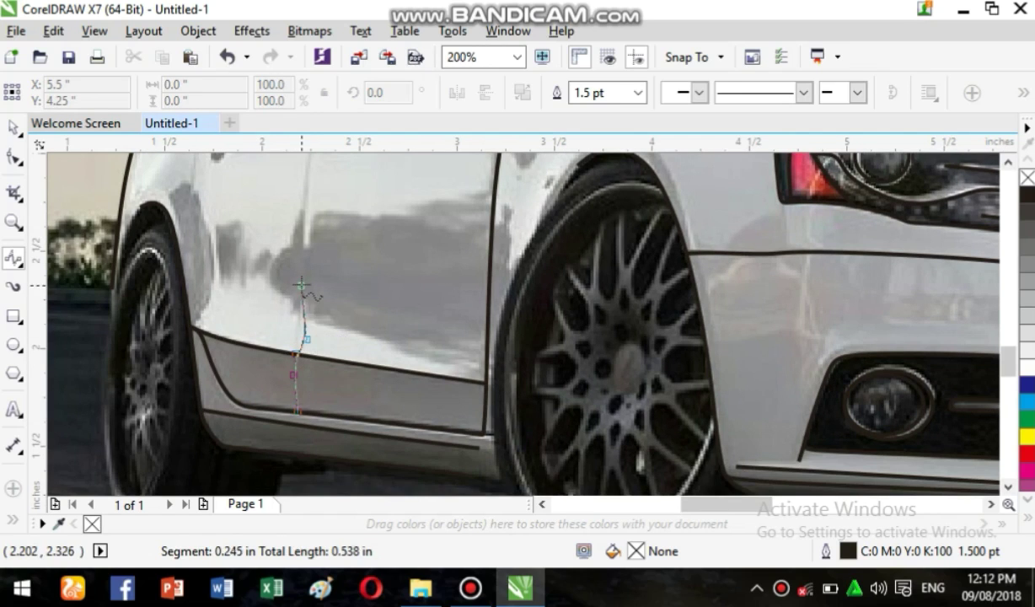
{"action": "scroll", "coordinate": [303, 171], "scroll_direction": "up", "scroll_amount": 3}
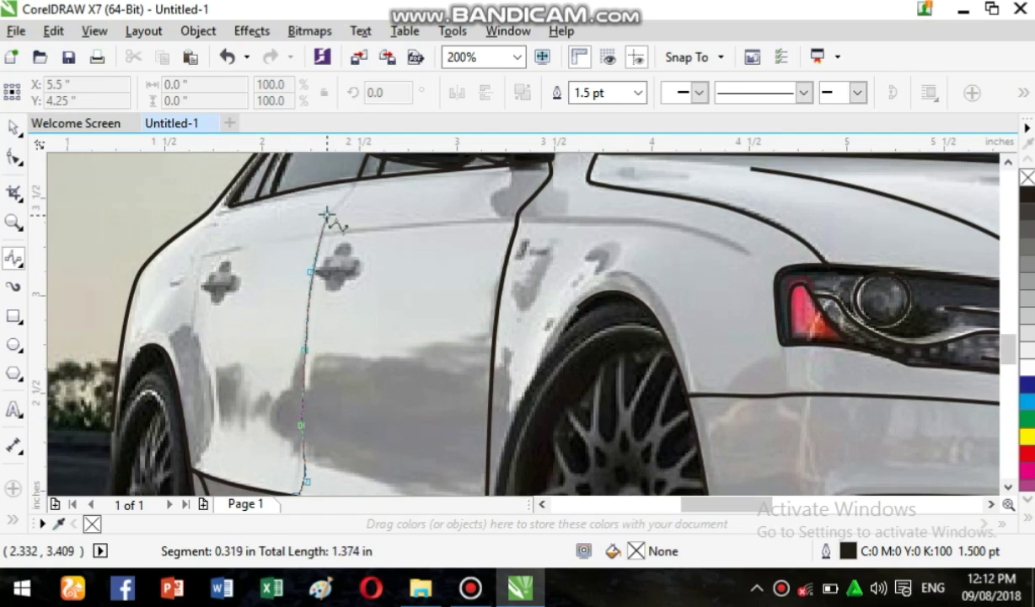
{"action": "double_click", "coordinate": [350, 179]}
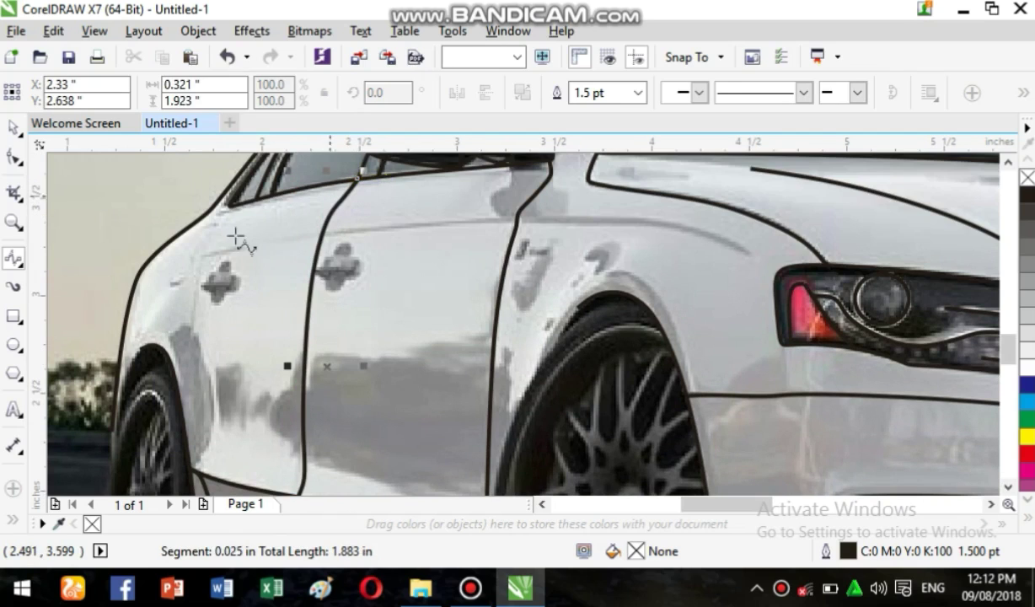
{"action": "left_click", "coordinate": [229, 205]}
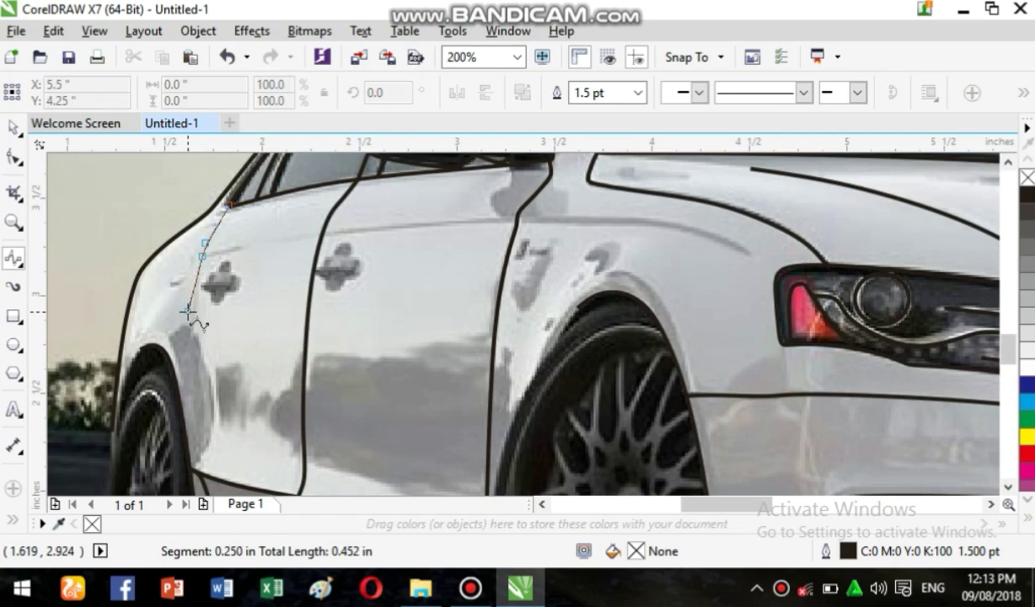
{"action": "double_click", "coordinate": [187, 457]}
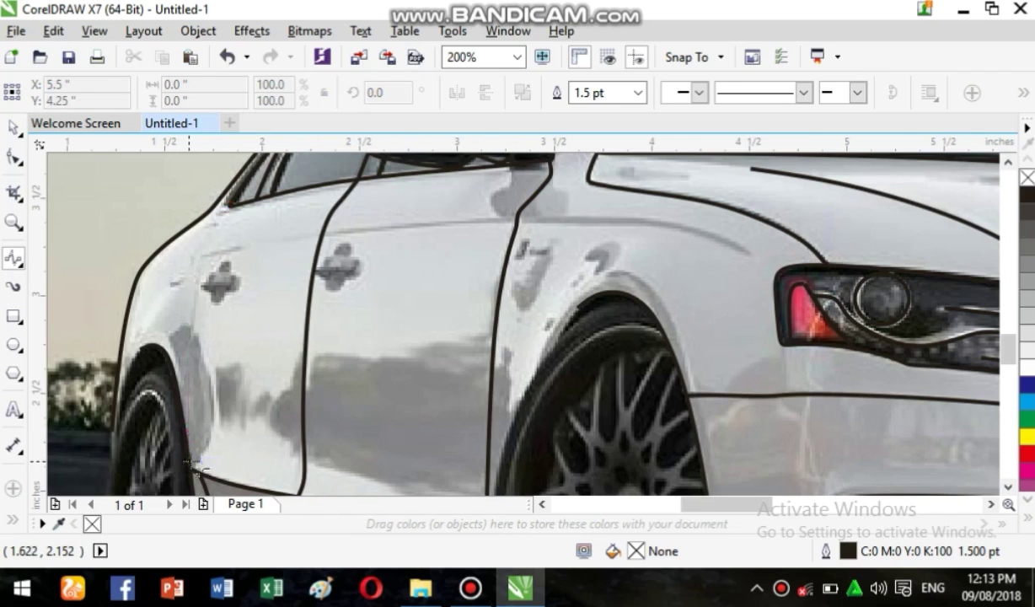
Step: Trace the shoulder crease with a B-spline about 2.79 by 0.19 inches, from the rear door's back edge across both doors onto the front fender
{"action": "left_click", "coordinate": [200, 255]}
{"action": "left_click", "coordinate": [288, 235]}
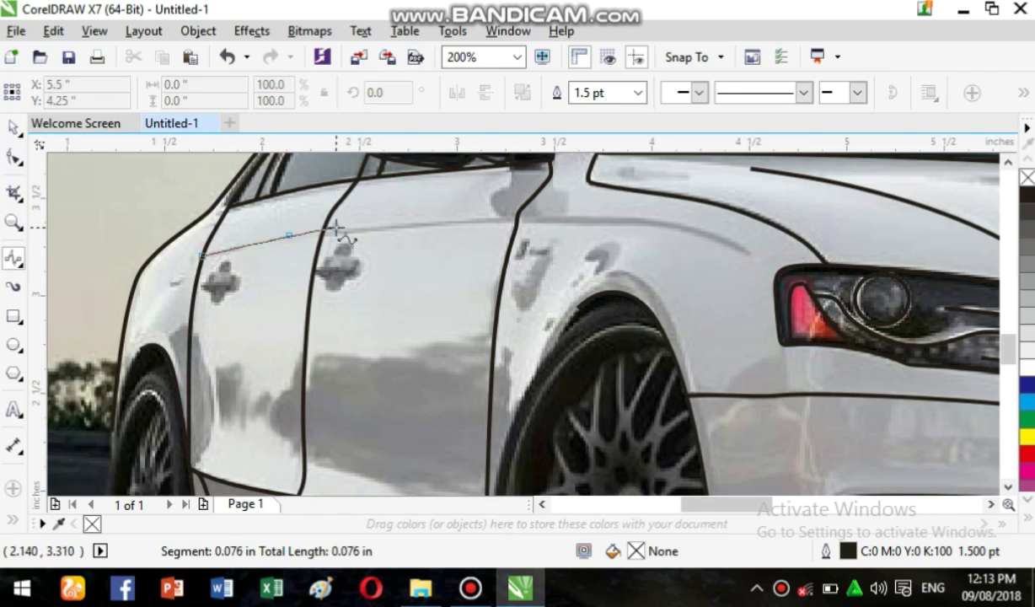
{"action": "left_click", "coordinate": [537, 220]}
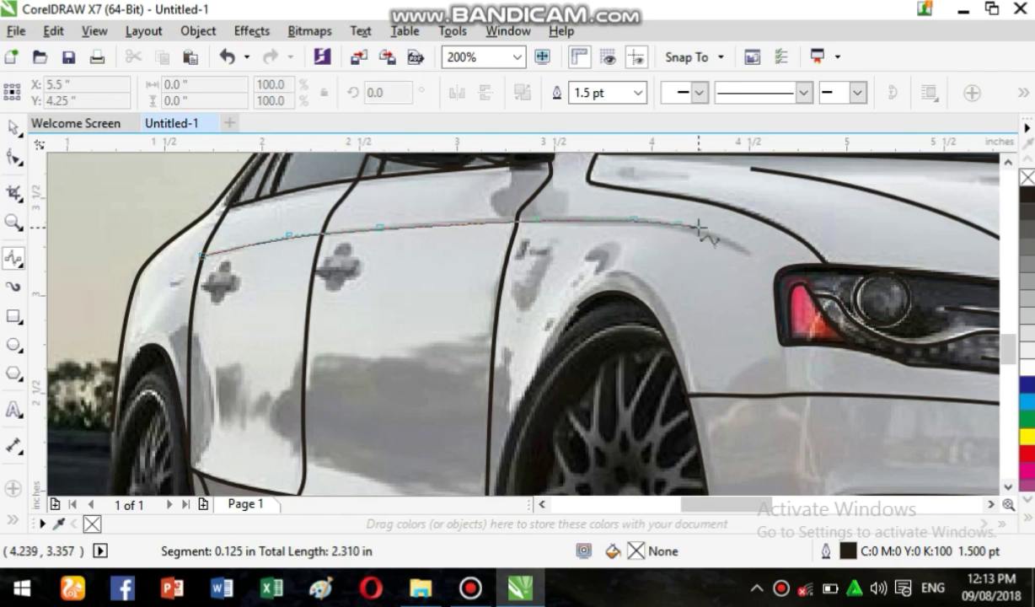
{"action": "double_click", "coordinate": [745, 250]}
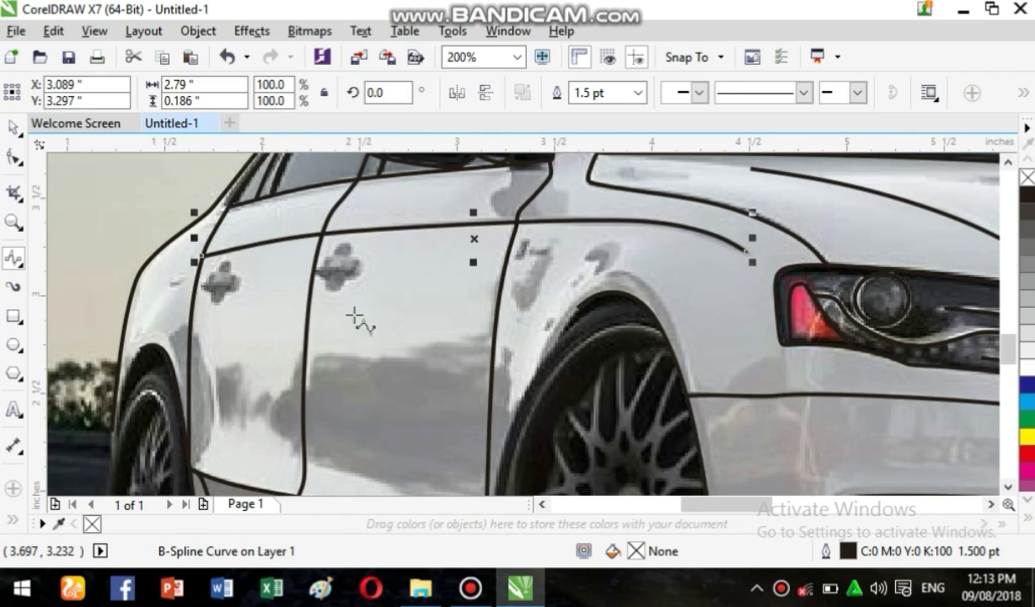
Step: Trace the lower and upper edges of the front door handle with B-splines about 0.22 inches long
{"action": "left_click", "coordinate": [312, 274]}
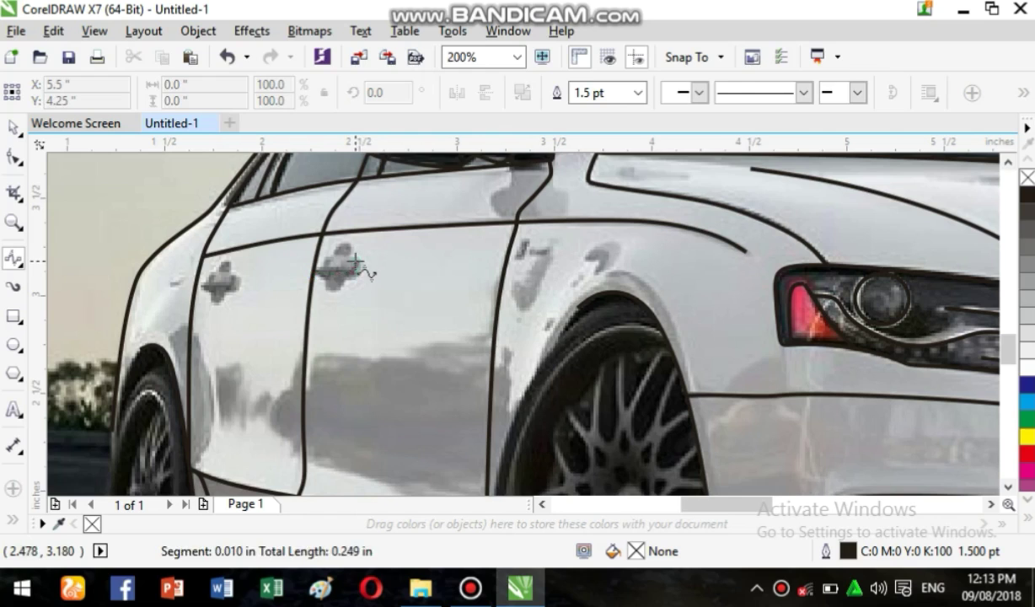
{"action": "double_click", "coordinate": [356, 262]}
{"action": "left_click", "coordinate": [313, 264]}
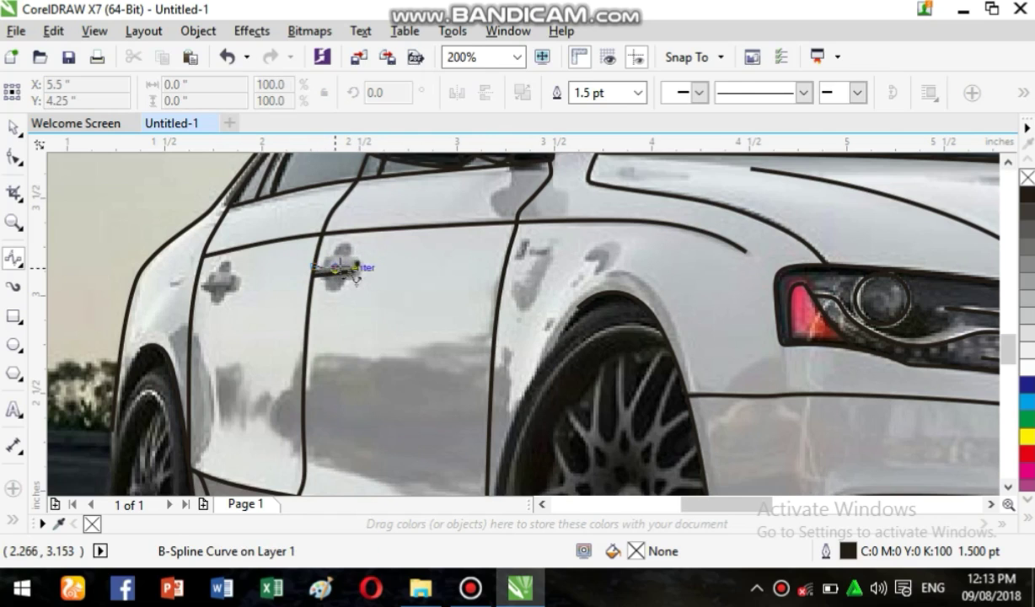
{"action": "double_click", "coordinate": [359, 268]}
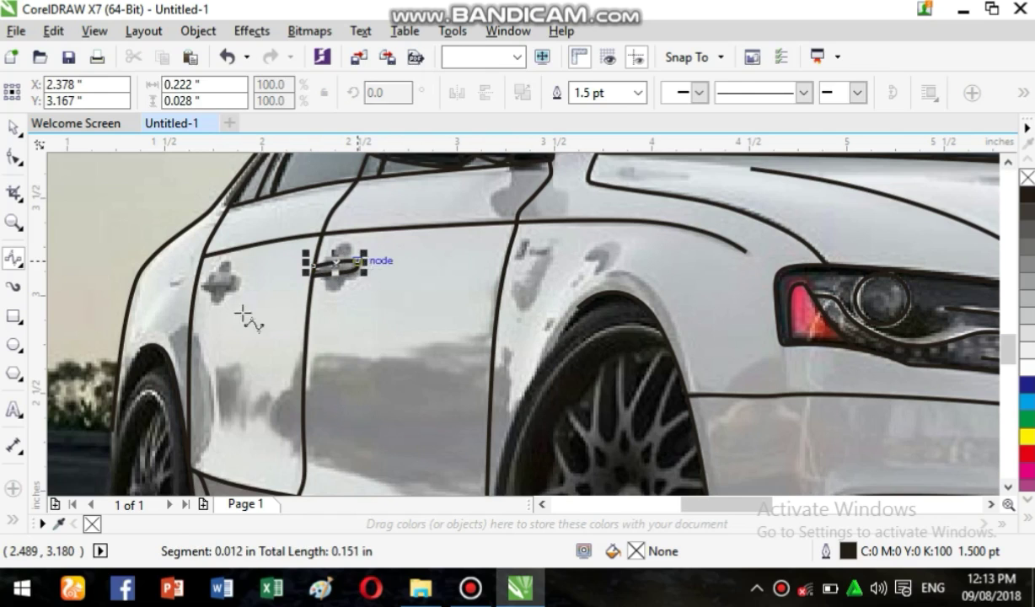
Step: Outline the rear door handle with a single B-spline about 0.22 by 0.09 inches
{"action": "left_click", "coordinate": [196, 291]}
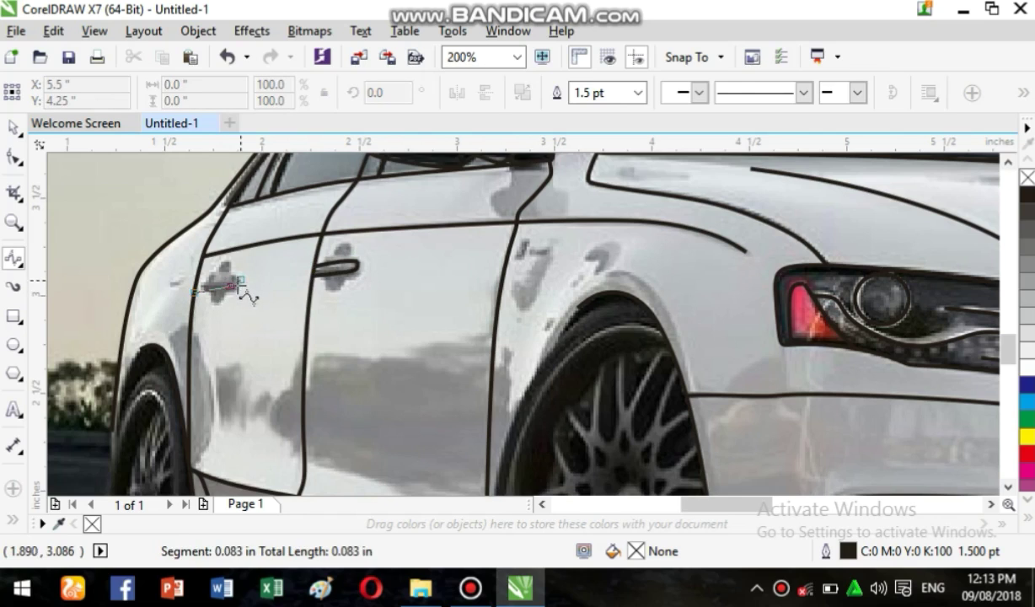
{"action": "left_click", "coordinate": [236, 275]}
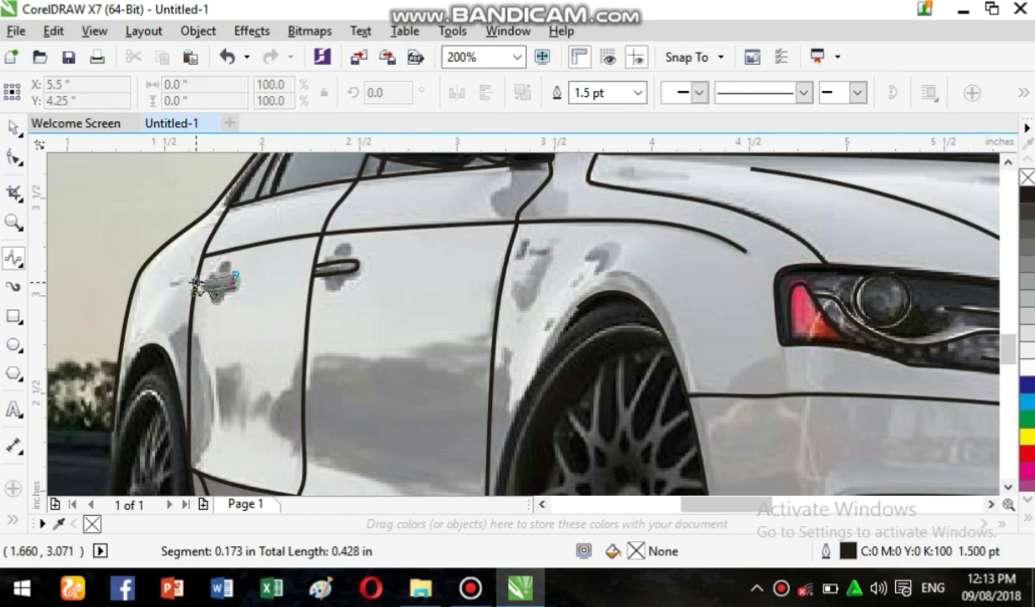
{"action": "left_click", "coordinate": [195, 286]}
{"action": "double_click", "coordinate": [197, 289]}
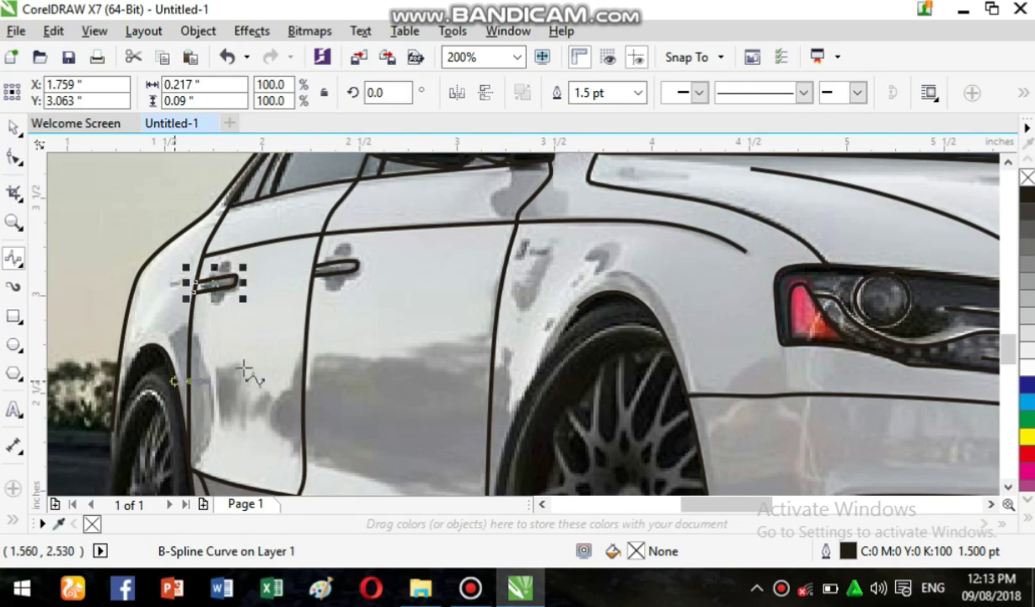
Step: Draw ellipses over the front and rear wheels, the rear one about 0.58 by 1.33 inches, and nudge them into position
{"action": "scroll", "coordinate": [993, 371], "scroll_direction": "down", "scroll_amount": 3}
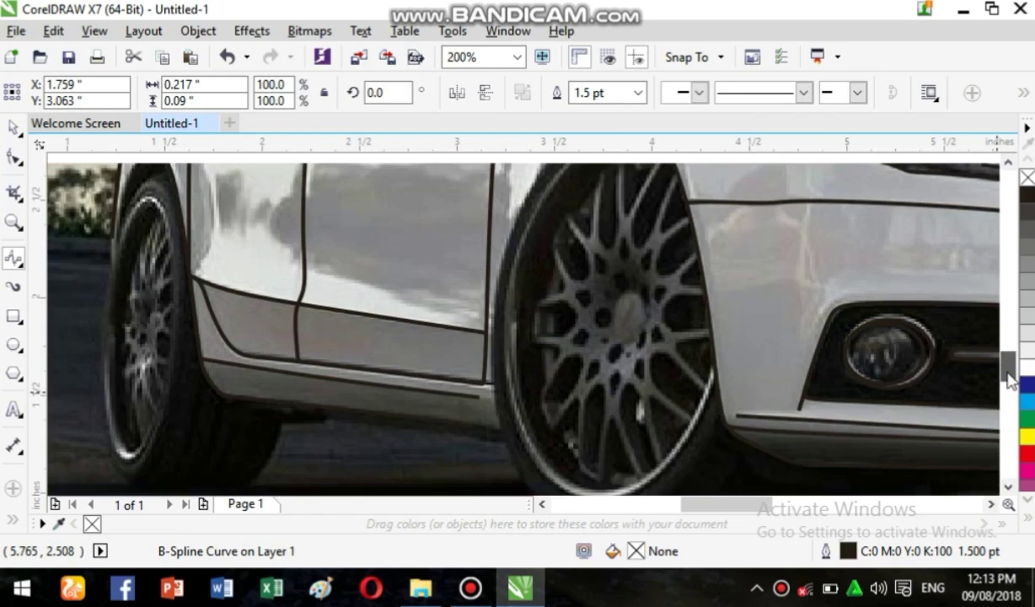
{"action": "left_click", "coordinate": [517, 56]}
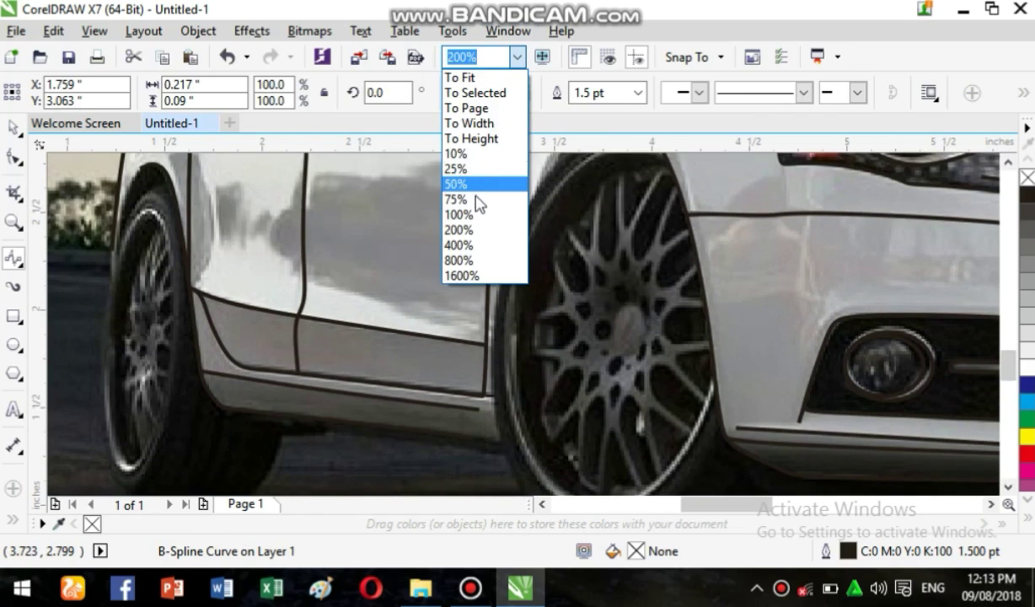
{"action": "left_click", "coordinate": [478, 203]}
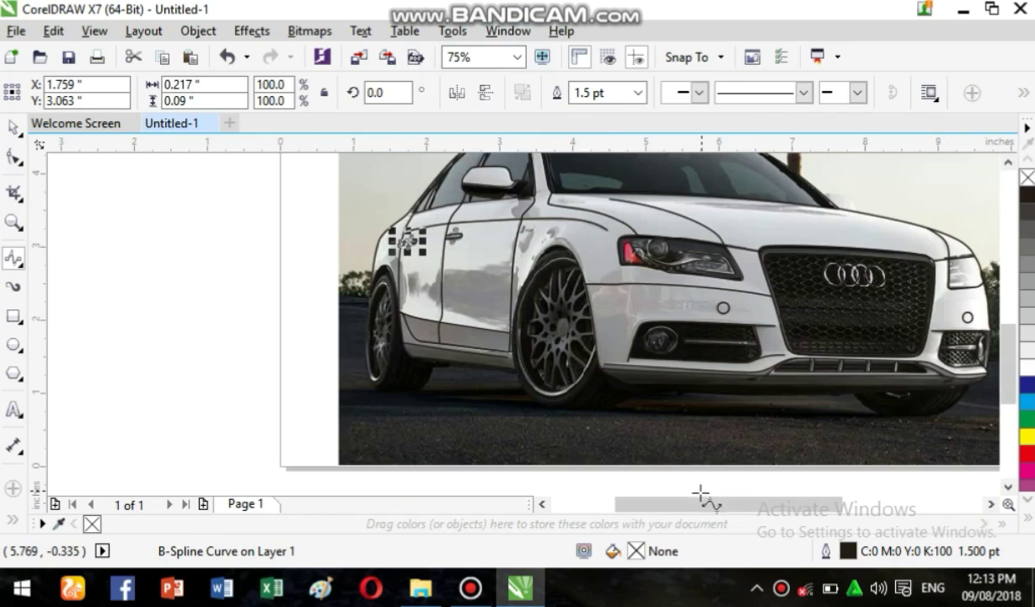
{"action": "left_click_drag", "start_coordinate": [698, 504], "coordinate": [713, 504]}
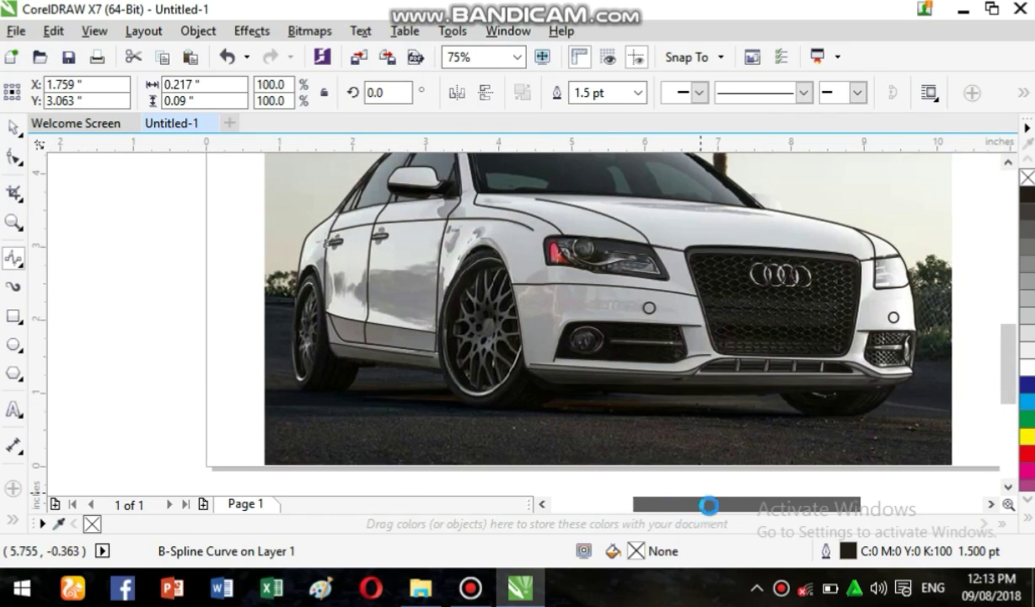
{"action": "left_click", "coordinate": [13, 344]}
{"action": "left_click_drag", "start_coordinate": [439, 251], "coordinate": [536, 392]}
{"action": "mouse_move", "coordinate": [487, 325]}
{"action": "left_mouse_down"}
{"action": "mouse_move", "coordinate": [489, 311]}
{"action": "mouse_move", "coordinate": [490, 322]}
{"action": "left_mouse_up"}
{"action": "left_click_drag", "start_coordinate": [285, 278], "coordinate": [328, 376]}
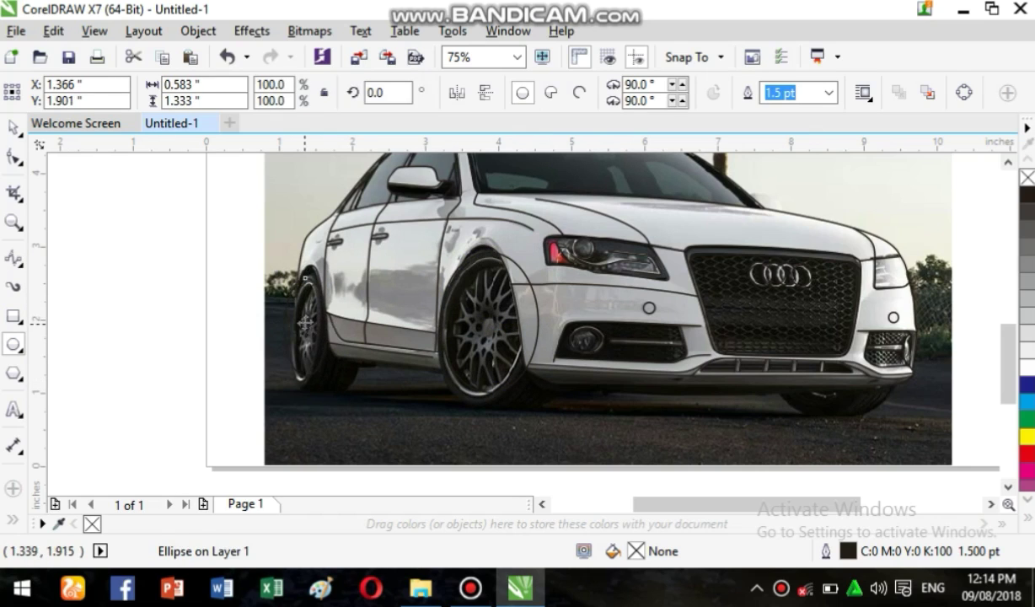
{"action": "left_click_drag", "start_coordinate": [305, 325], "coordinate": [307, 317]}
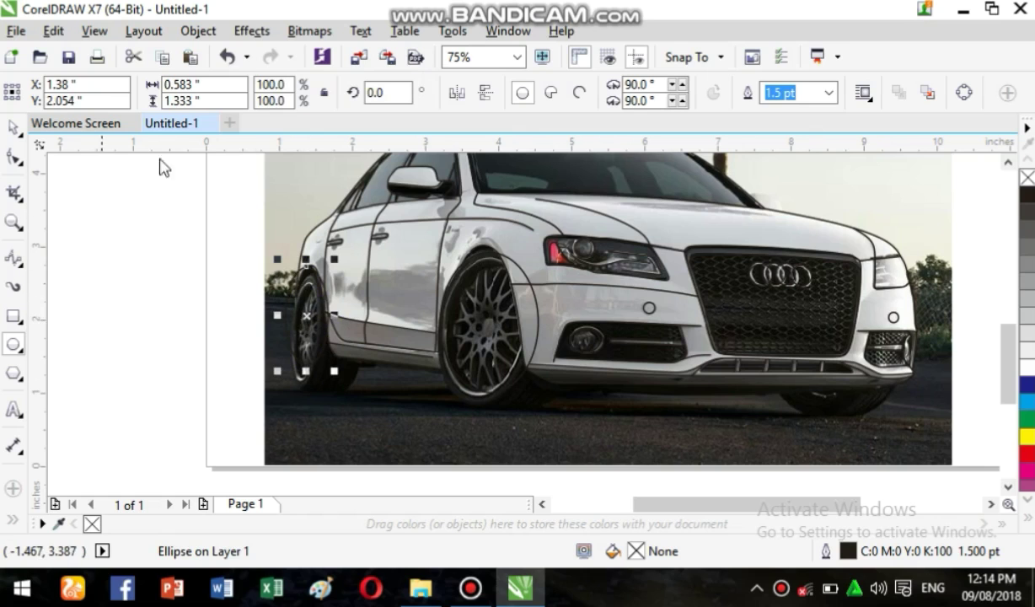
Step: Cut the reference photo to view the traced line art alone, and undo the removal
{"action": "left_click", "coordinate": [14, 126]}
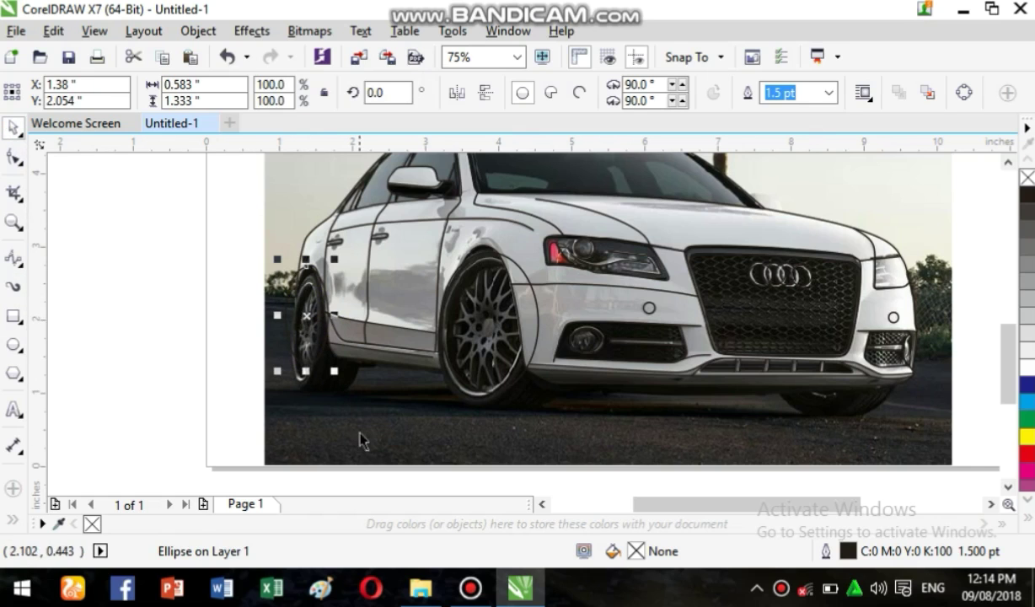
{"action": "left_click", "coordinate": [459, 423]}
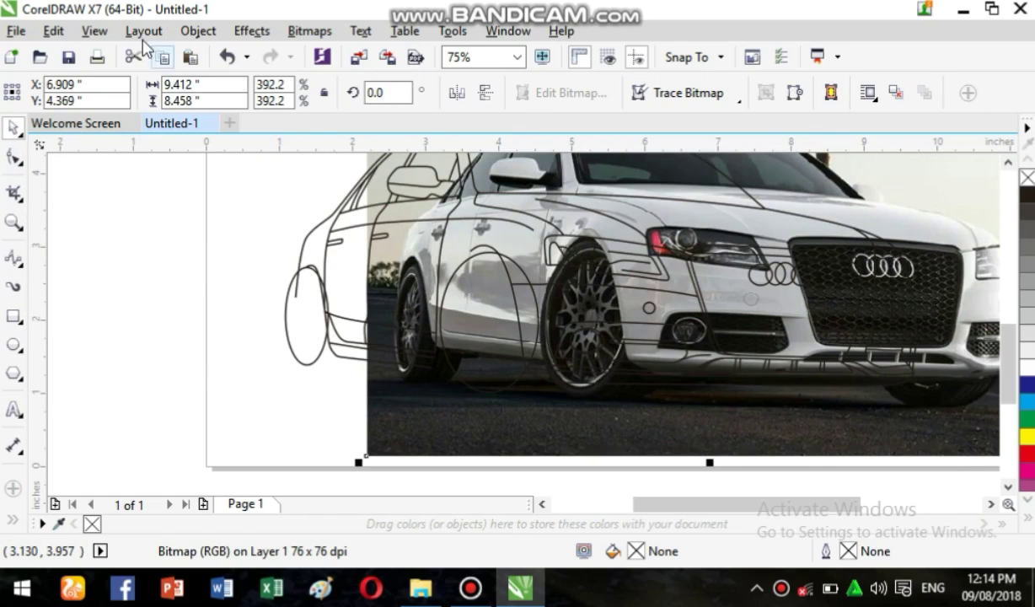
{"action": "left_click", "coordinate": [133, 56]}
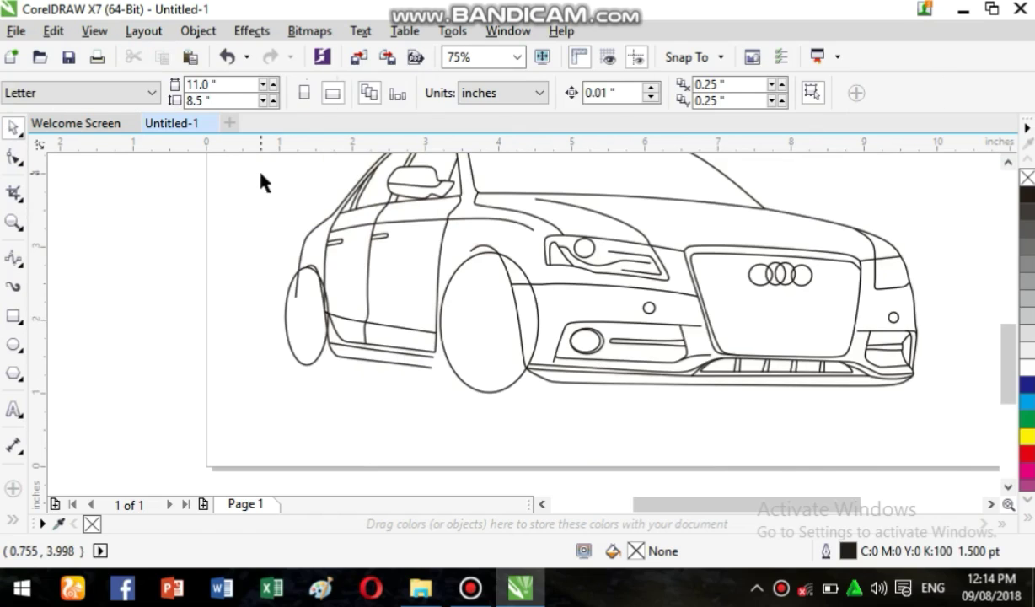
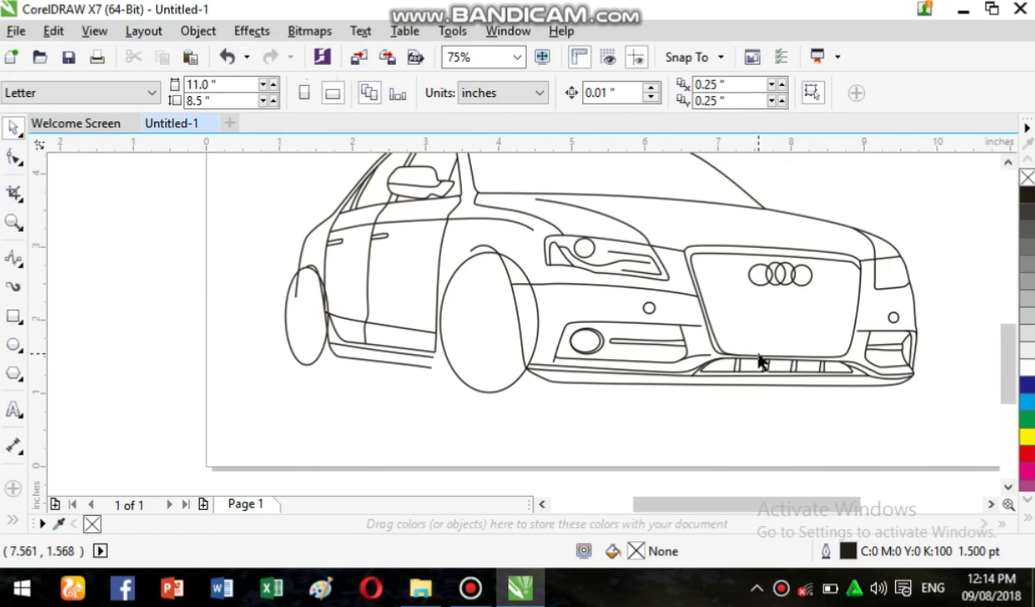
{"action": "left_click", "coordinate": [233, 64]}
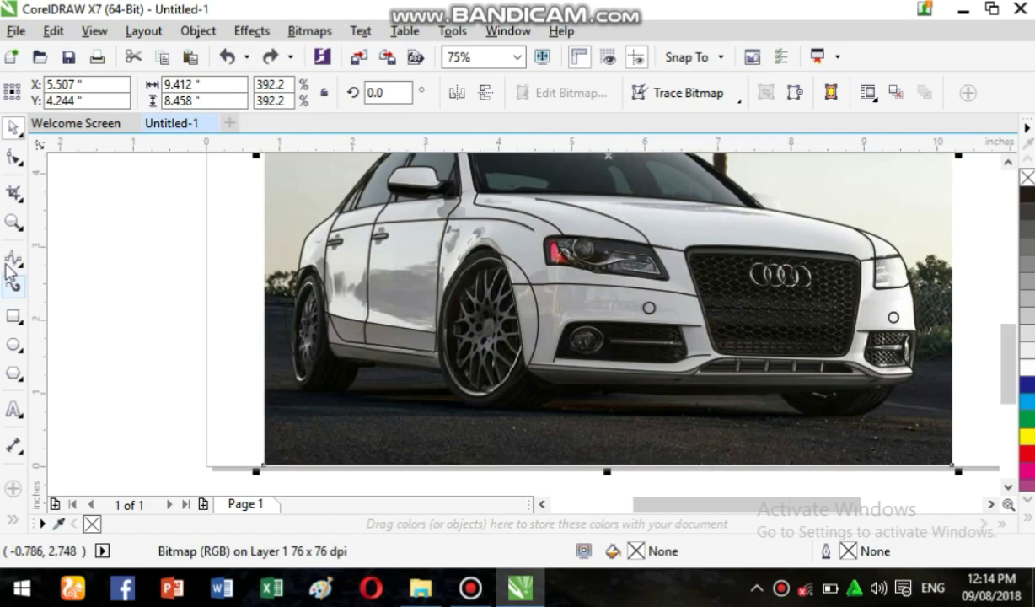
Step: Trace the inner lower edge of the headlight beyond the grille with a B-spline about 0.43 inches wide and 0.16 inches high
{"action": "left_click", "coordinate": [14, 259]}
{"action": "left_click", "coordinate": [475, 56]}
{"action": "left_click", "coordinate": [517, 56]}
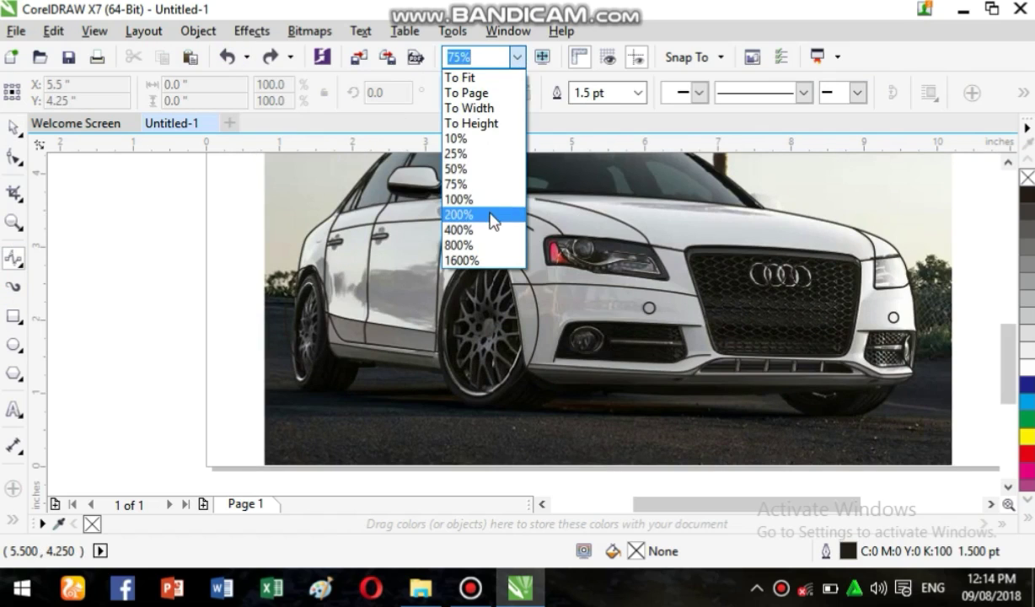
{"action": "left_click", "coordinate": [487, 232]}
{"action": "left_click_drag", "start_coordinate": [715, 506], "coordinate": [821, 516]}
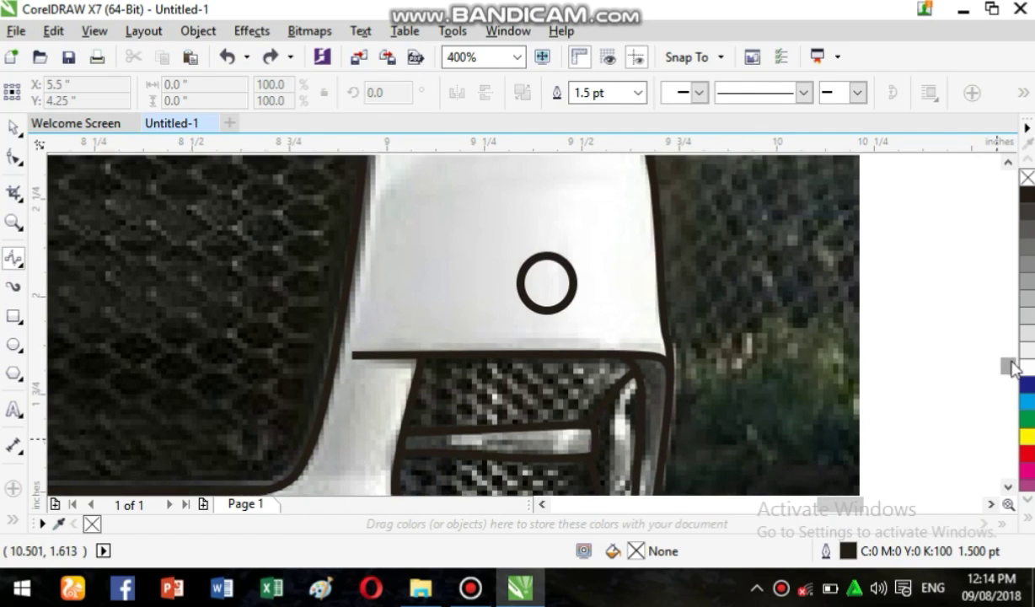
{"action": "left_click_drag", "start_coordinate": [1009, 365], "coordinate": [1012, 355]}
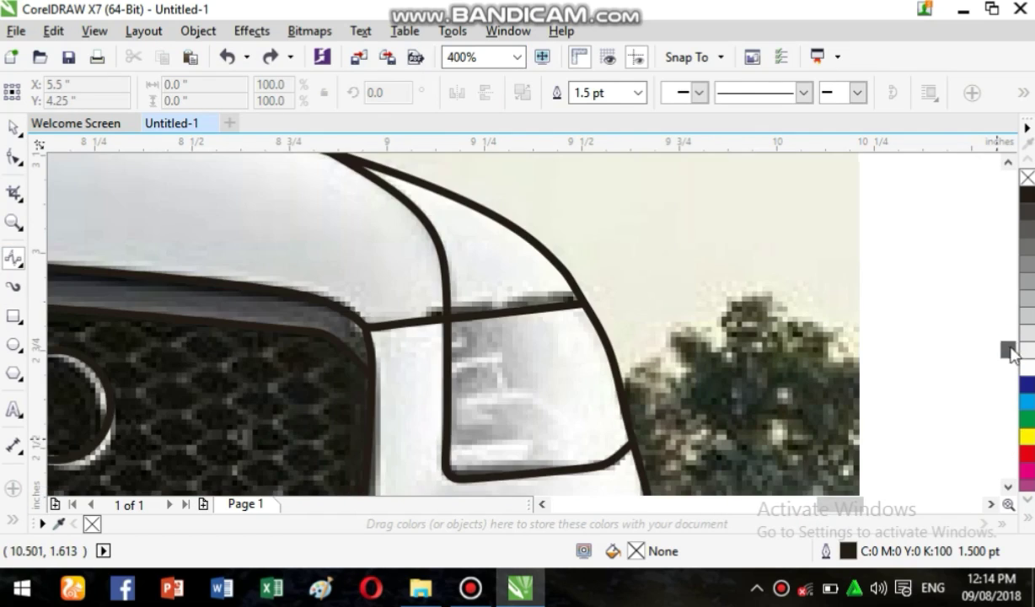
{"action": "left_click", "coordinate": [463, 402]}
{"action": "left_click", "coordinate": [459, 461]}
{"action": "left_click", "coordinate": [539, 456]}
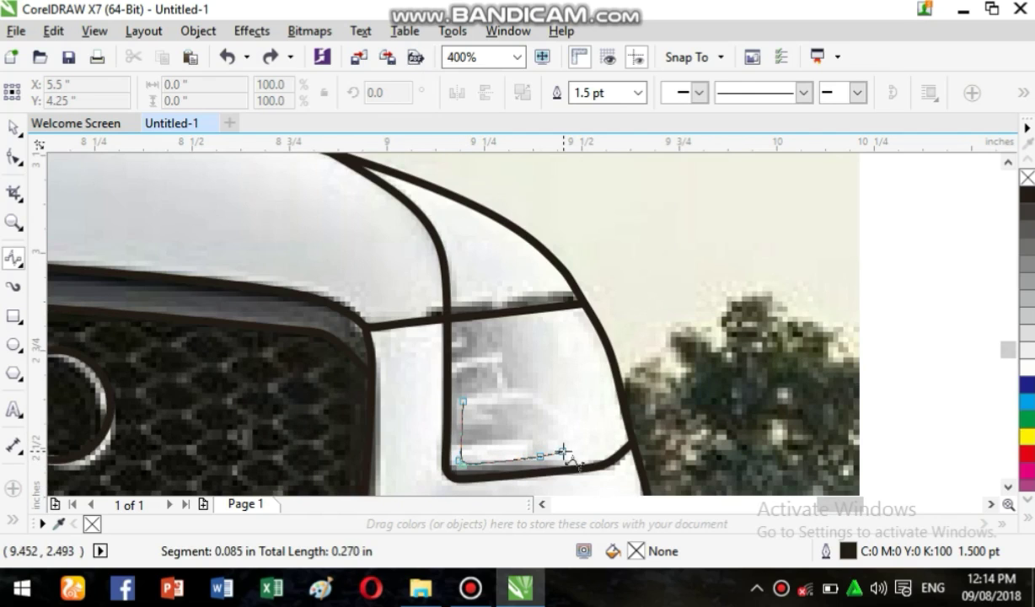
{"action": "left_click", "coordinate": [595, 446]}
{"action": "double_click", "coordinate": [616, 426]}
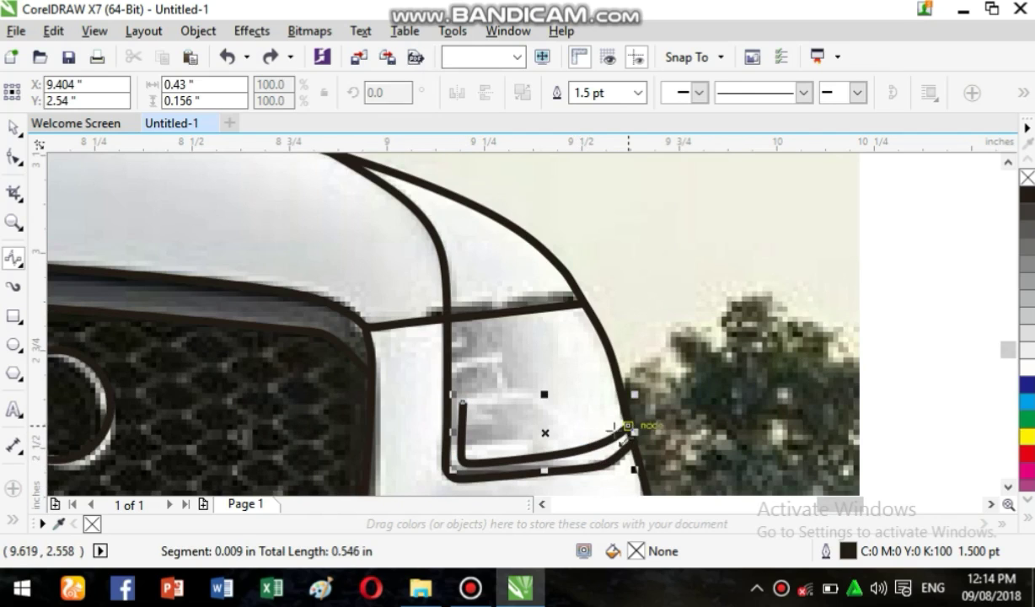
Step: Extend the inner headlight curve from its open inner end upward and along the headlight's upper edge
{"action": "mouse_move", "coordinate": [814, 498]}
{"action": "left_mouse_down"}
{"action": "mouse_move", "coordinate": [776, 513]}
{"action": "mouse_move", "coordinate": [810, 511]}
{"action": "left_mouse_up"}
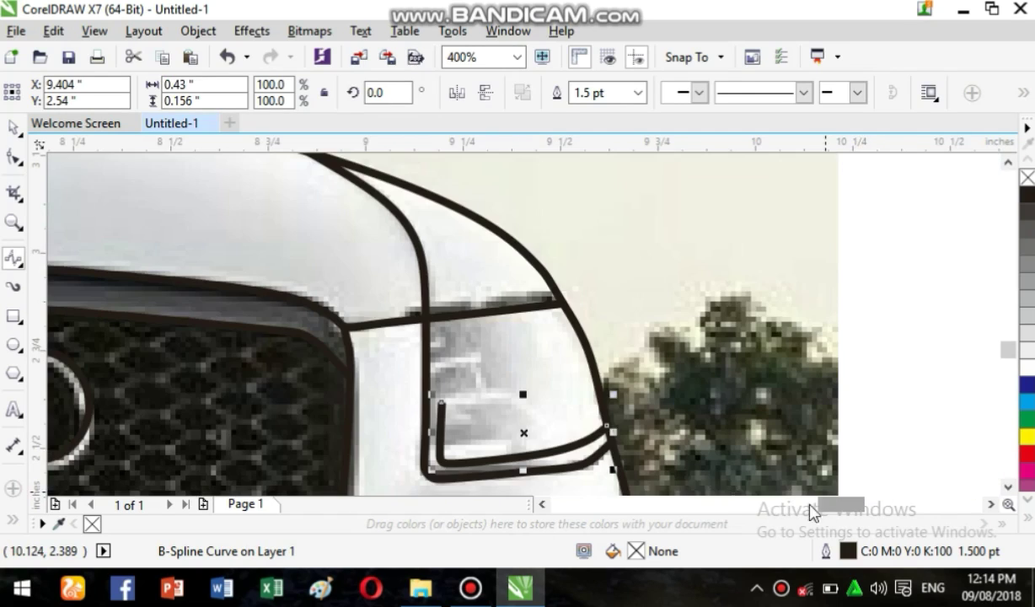
{"action": "left_click", "coordinate": [441, 402]}
{"action": "left_click", "coordinate": [444, 363]}
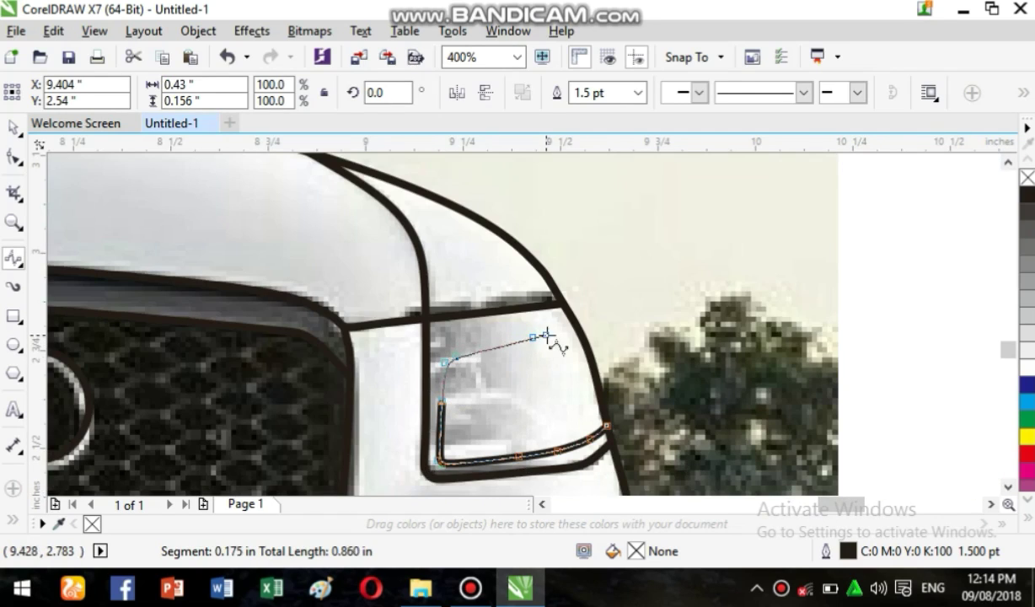
{"action": "double_click", "coordinate": [546, 336]}
Step: Draw a slanted B-spline across the middle of the same headlight, about 0.35 inches wide, ending at the body outline
{"action": "mouse_move", "coordinate": [815, 529]}
{"action": "left_mouse_down"}
{"action": "mouse_move", "coordinate": [769, 503]}
{"action": "mouse_move", "coordinate": [820, 522]}
{"action": "mouse_move", "coordinate": [810, 514]}
{"action": "left_mouse_up"}
{"action": "left_click", "coordinate": [482, 403]}
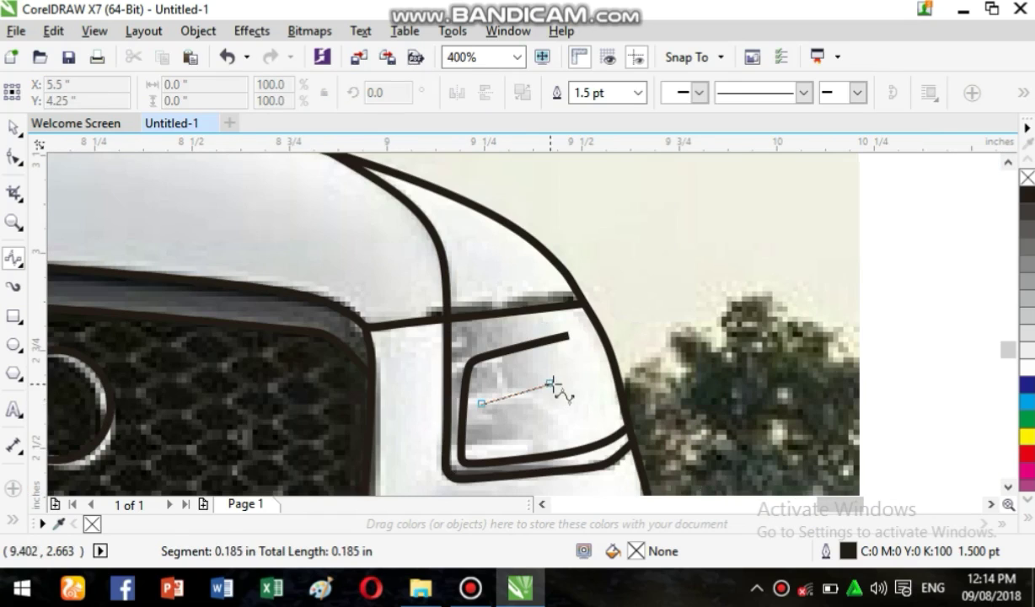
{"action": "left_click", "coordinate": [554, 384]}
{"action": "left_click", "coordinate": [602, 372]}
{"action": "double_click", "coordinate": [618, 370]}
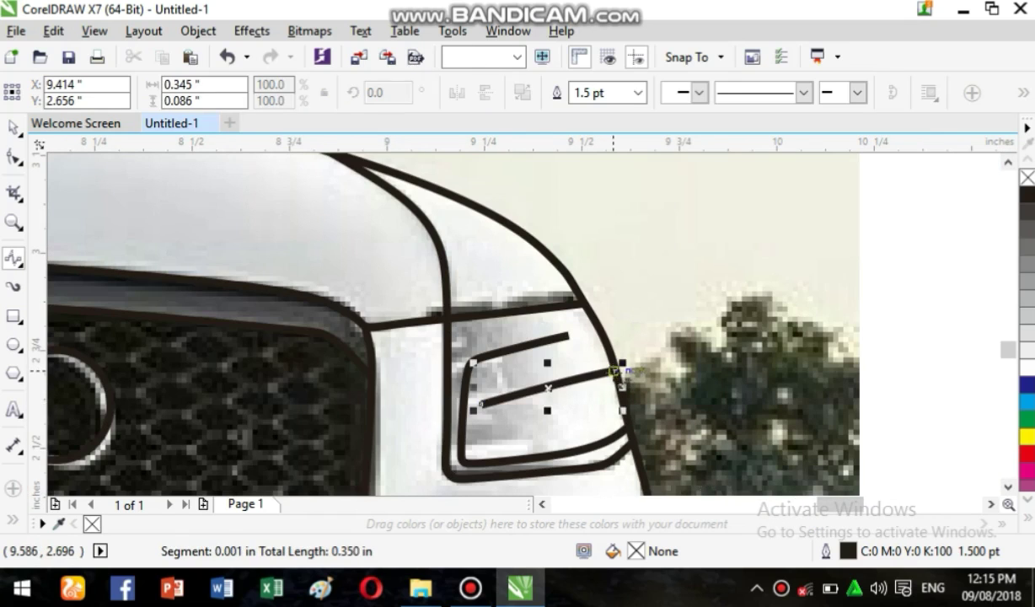
Step: Remove the reference photo so that only the traced car outline is left on the page
{"action": "mouse_move", "coordinate": [820, 519]}
{"action": "left_mouse_down"}
{"action": "mouse_move", "coordinate": [780, 498]}
{"action": "mouse_move", "coordinate": [826, 508]}
{"action": "left_mouse_up"}
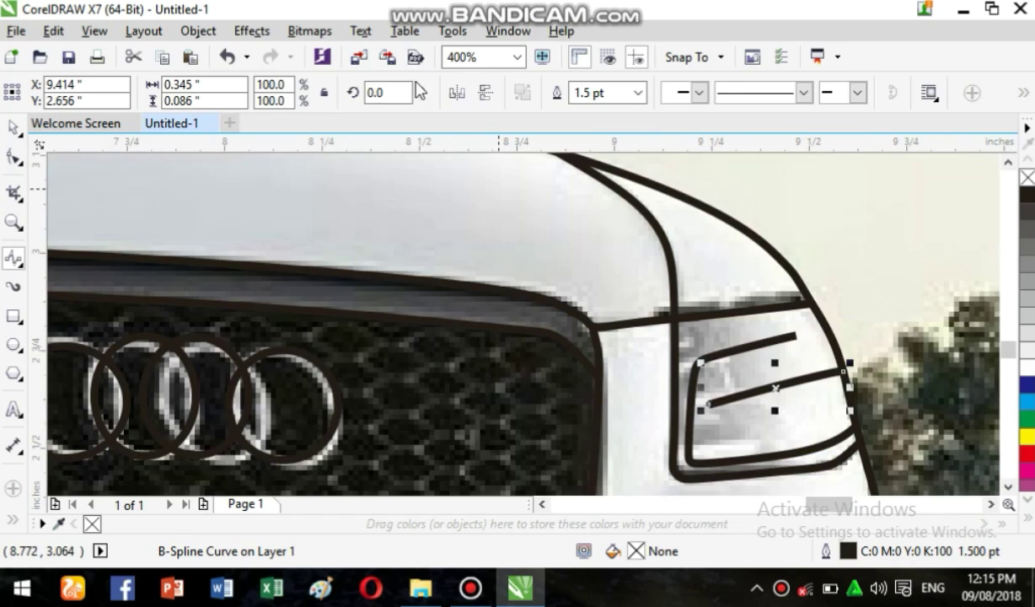
{"action": "left_click", "coordinate": [516, 57]}
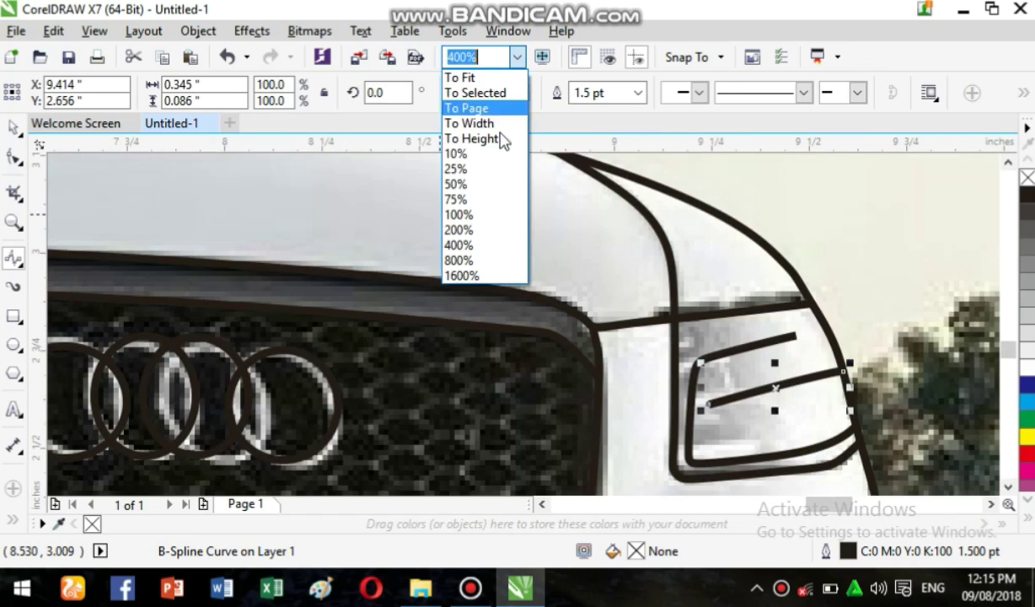
{"action": "left_click", "coordinate": [480, 201]}
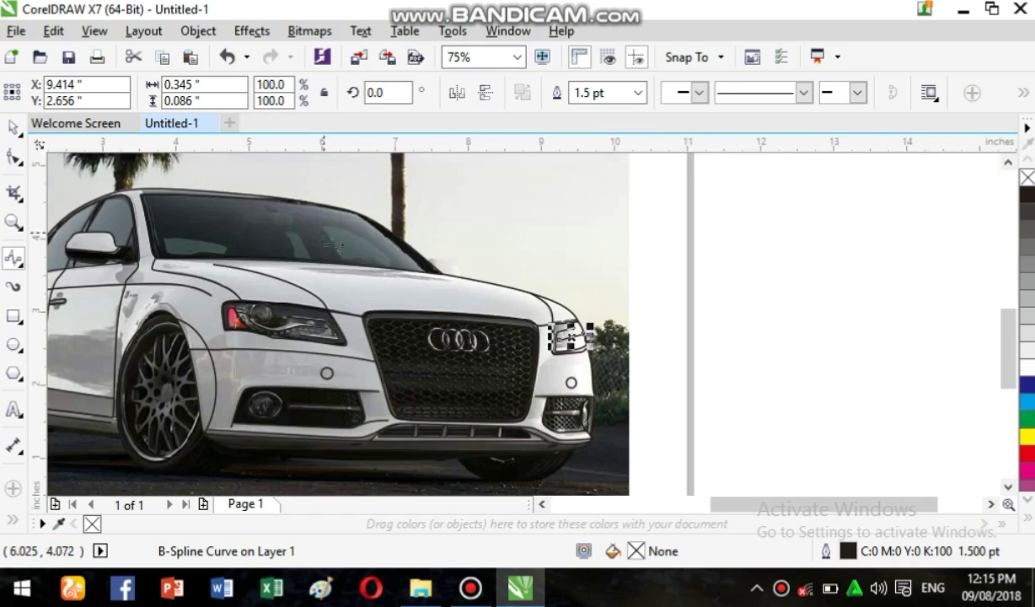
{"action": "left_click", "coordinate": [16, 125]}
{"action": "left_click_drag", "start_coordinate": [243, 166], "coordinate": [274, 168]}
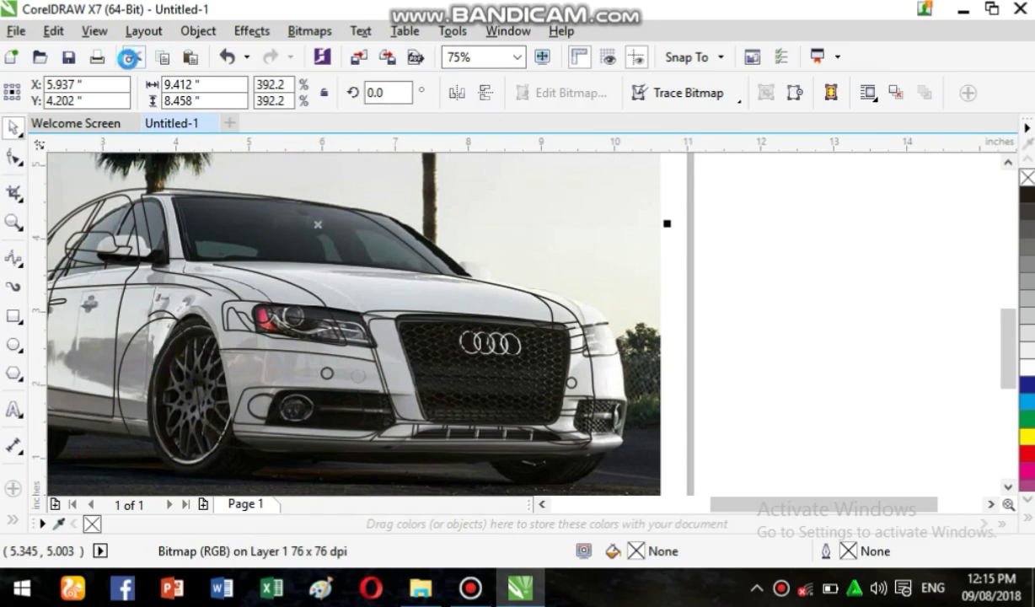
{"action": "key", "text": "Delete"}
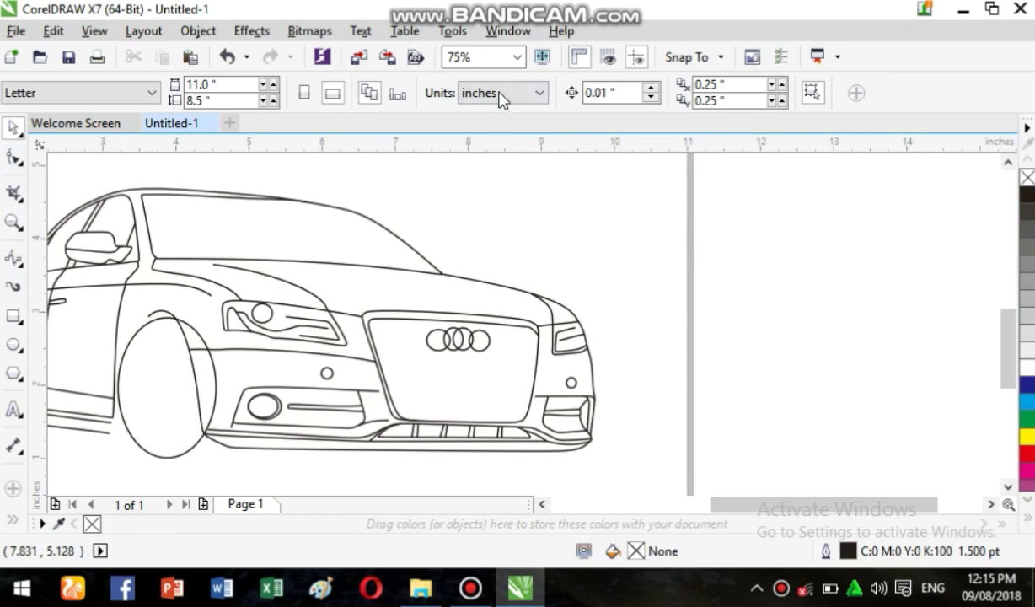
Step: Widen the second ring of the grille logo to 129% and the third ring to 112.5% so that adjacent rings overlap
{"action": "left_click", "coordinate": [476, 57]}
{"action": "left_click", "coordinate": [516, 57]}
{"action": "left_click", "coordinate": [482, 202]}
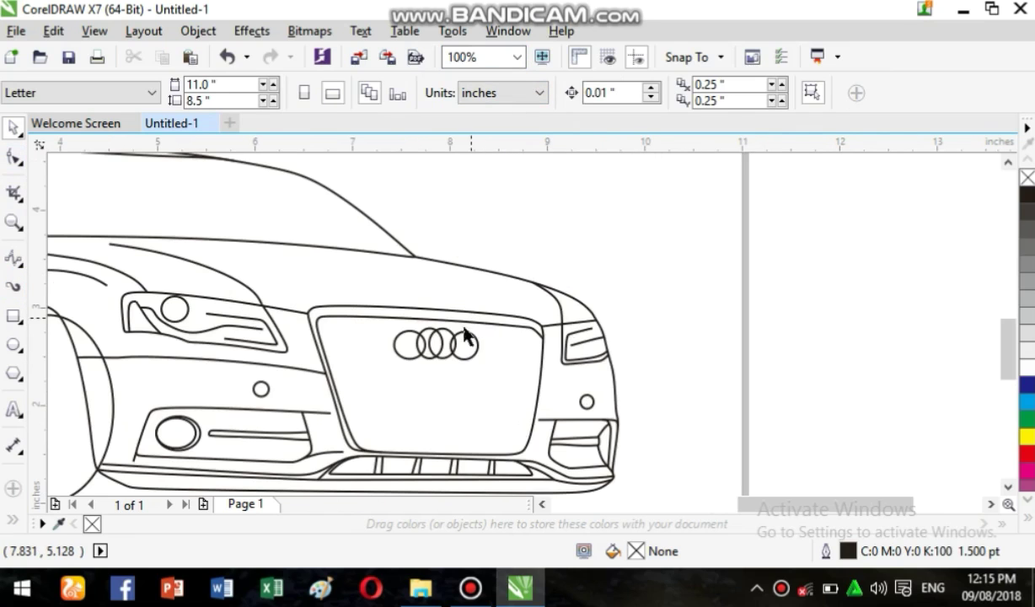
{"action": "left_click", "coordinate": [520, 53]}
{"action": "left_click", "coordinate": [517, 57]}
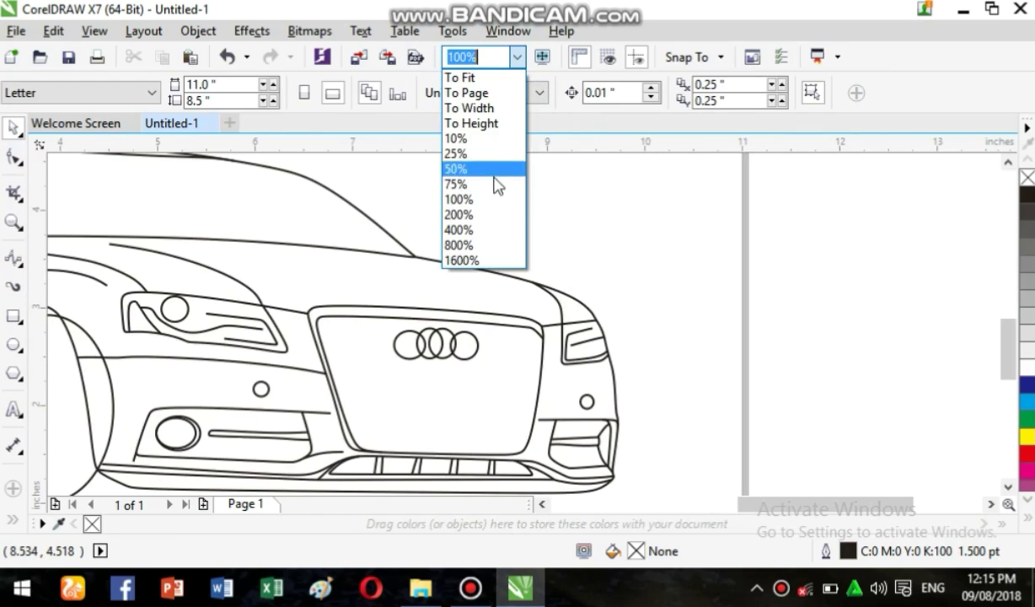
{"action": "left_click", "coordinate": [481, 214]}
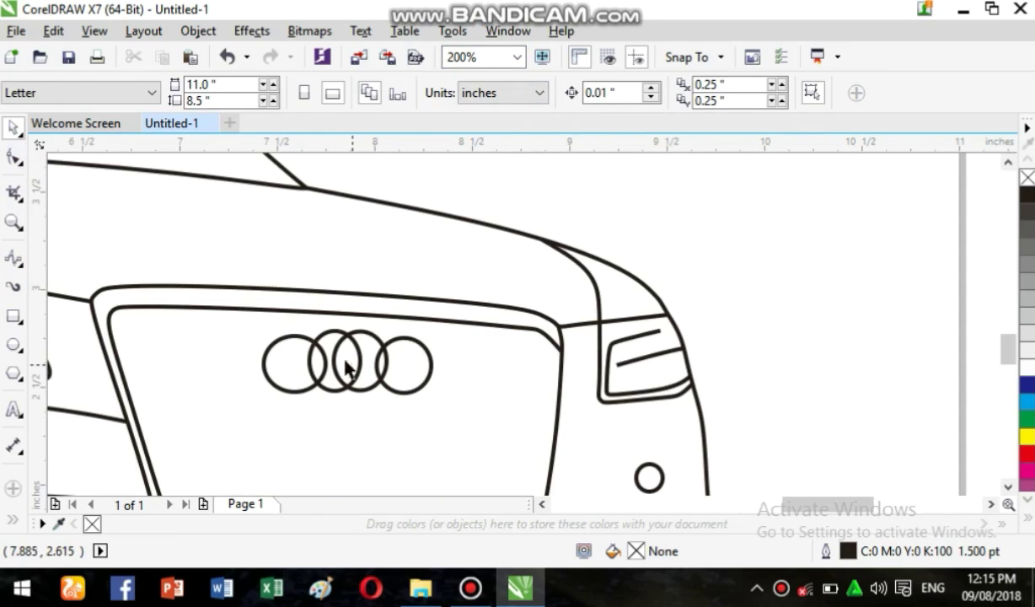
{"action": "left_click", "coordinate": [346, 367]}
{"action": "left_click_drag", "start_coordinate": [335, 321], "coordinate": [365, 360]}
{"action": "left_click_drag", "start_coordinate": [298, 360], "coordinate": [293, 362]}
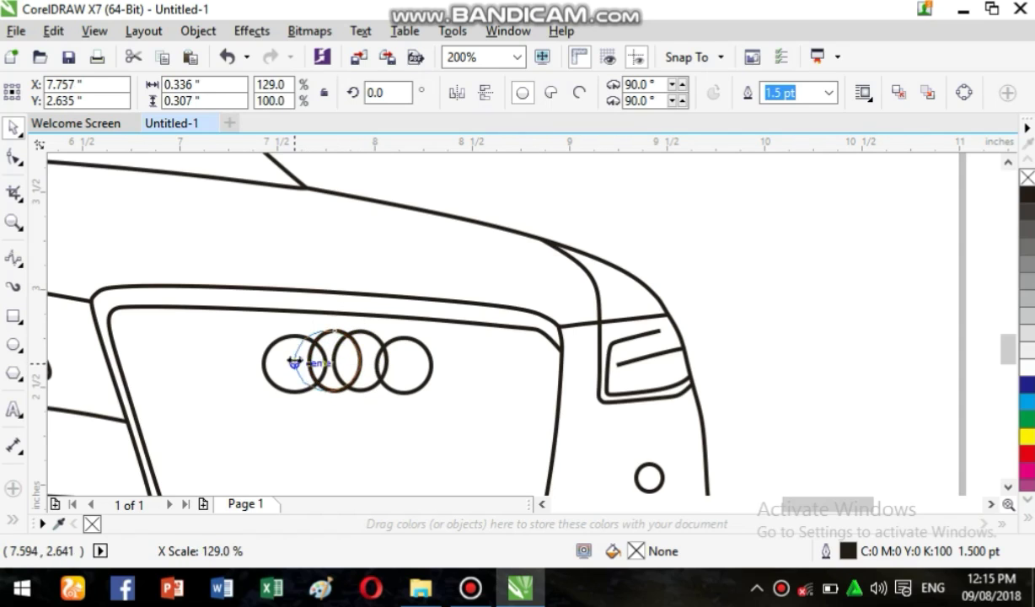
{"action": "left_click", "coordinate": [384, 370]}
{"action": "left_click_drag", "start_coordinate": [399, 362], "coordinate": [397, 362]}
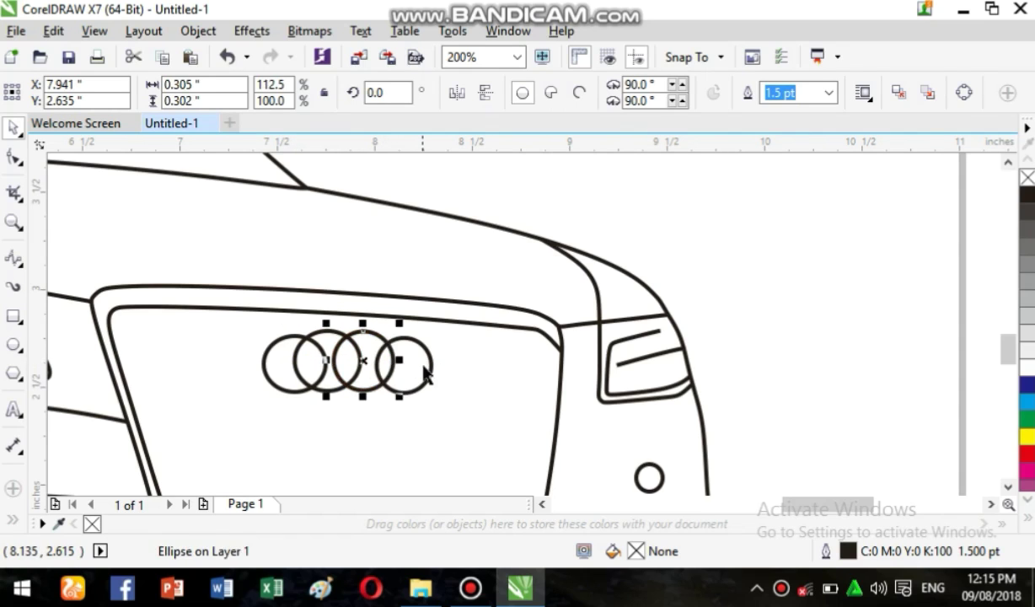
{"action": "left_click", "coordinate": [294, 363]}
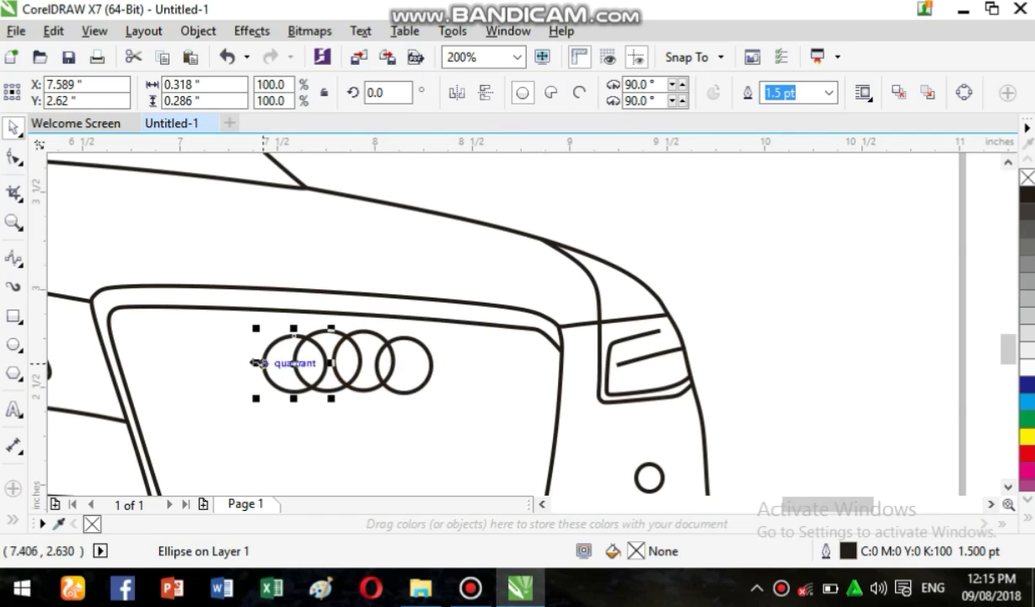
{"action": "left_click_drag", "start_coordinate": [256, 362], "coordinate": [262, 362]}
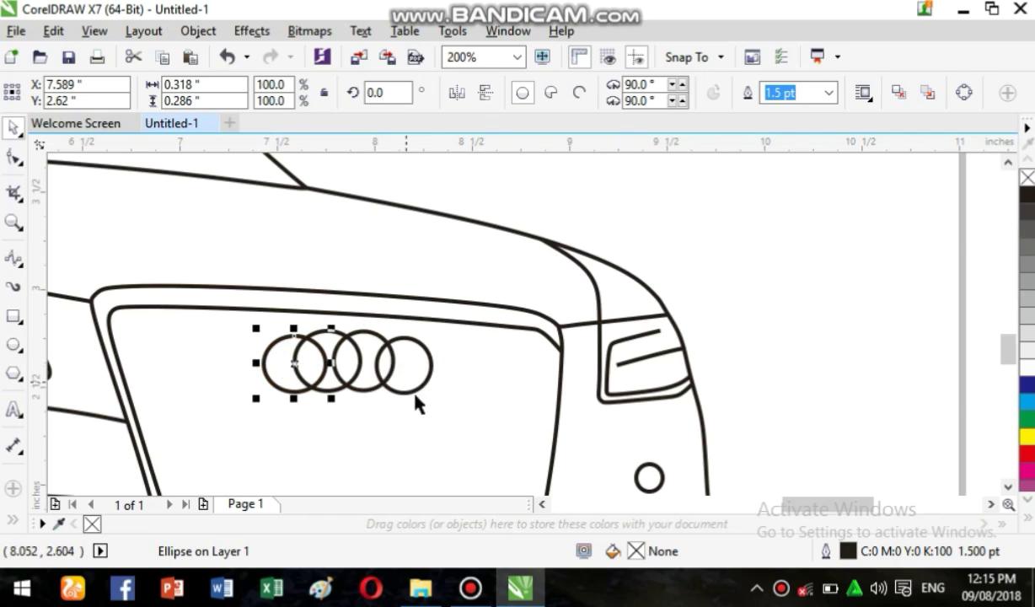
{"action": "scroll", "coordinate": [759, 493], "scroll_direction": "left", "scroll_amount": 10}
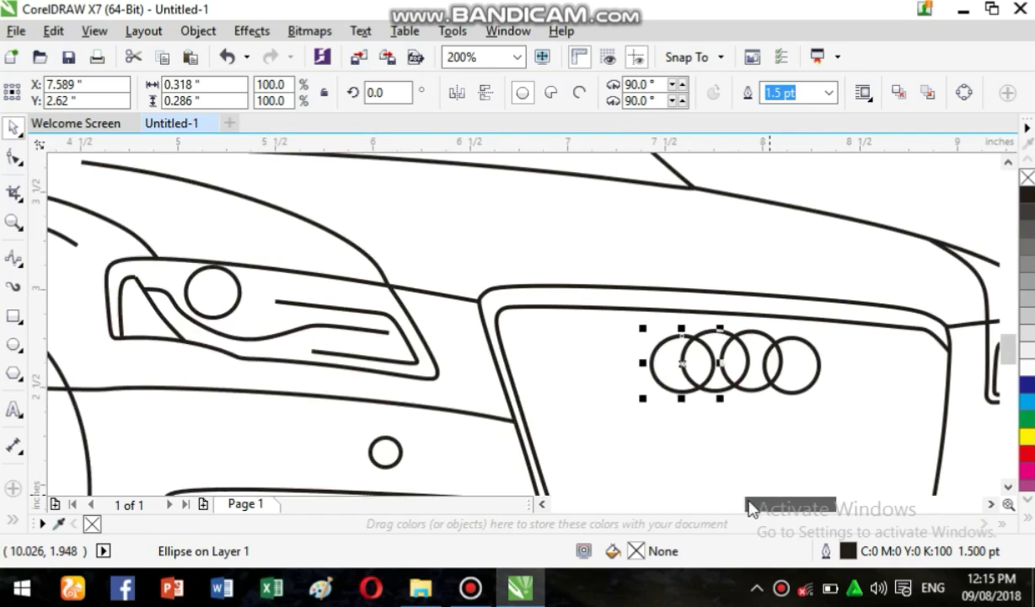
{"action": "left_click", "coordinate": [517, 57]}
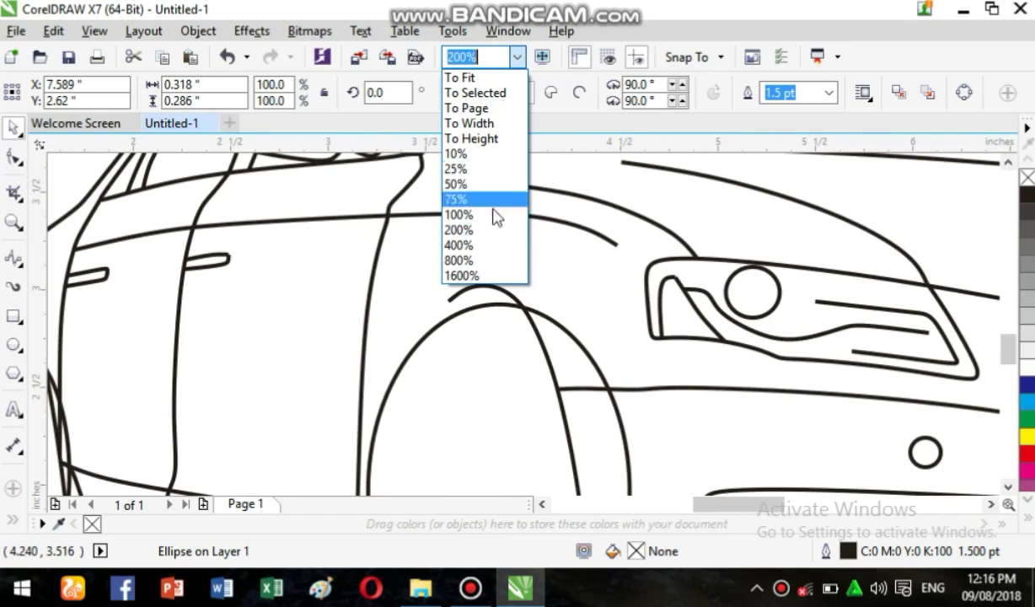
{"action": "left_click", "coordinate": [492, 215]}
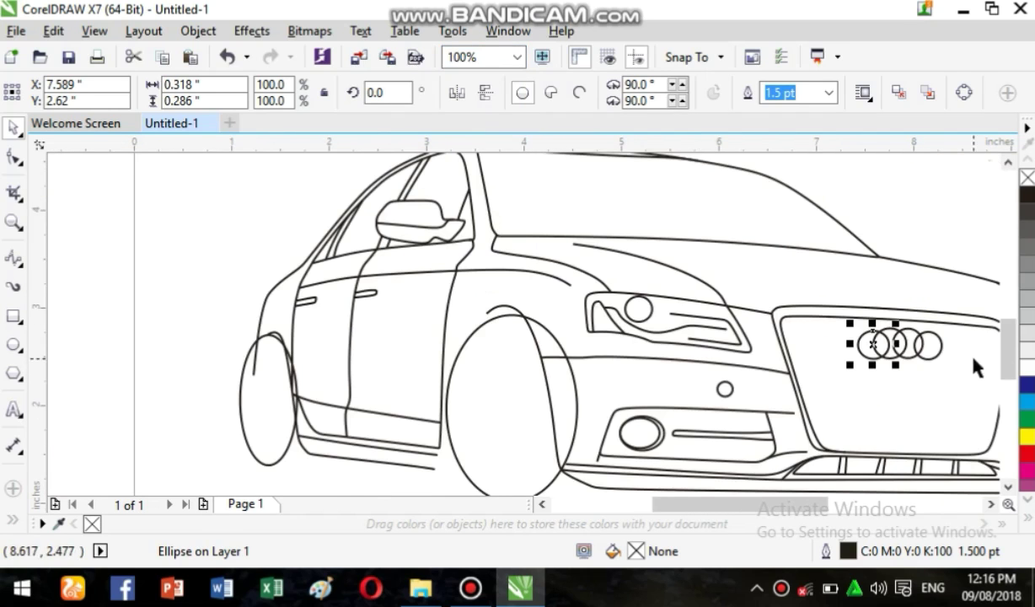
Step: Narrow the rear wheel ellipse to about 0.46 inches and move it up so it fits into the rear wheel arch
{"action": "left_click", "coordinate": [247, 429]}
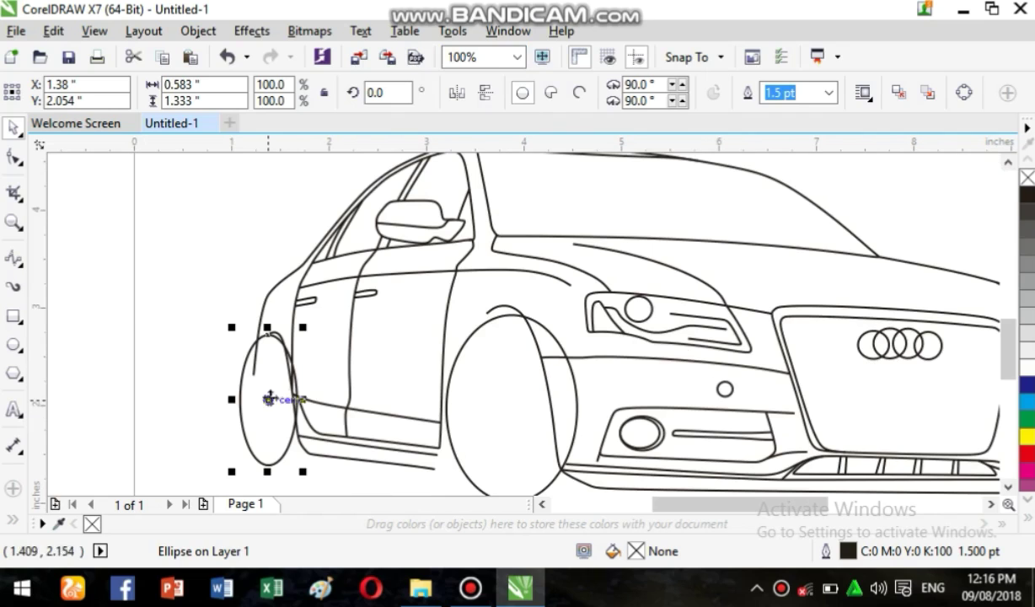
{"action": "left_click_drag", "start_coordinate": [232, 398], "coordinate": [244, 400]}
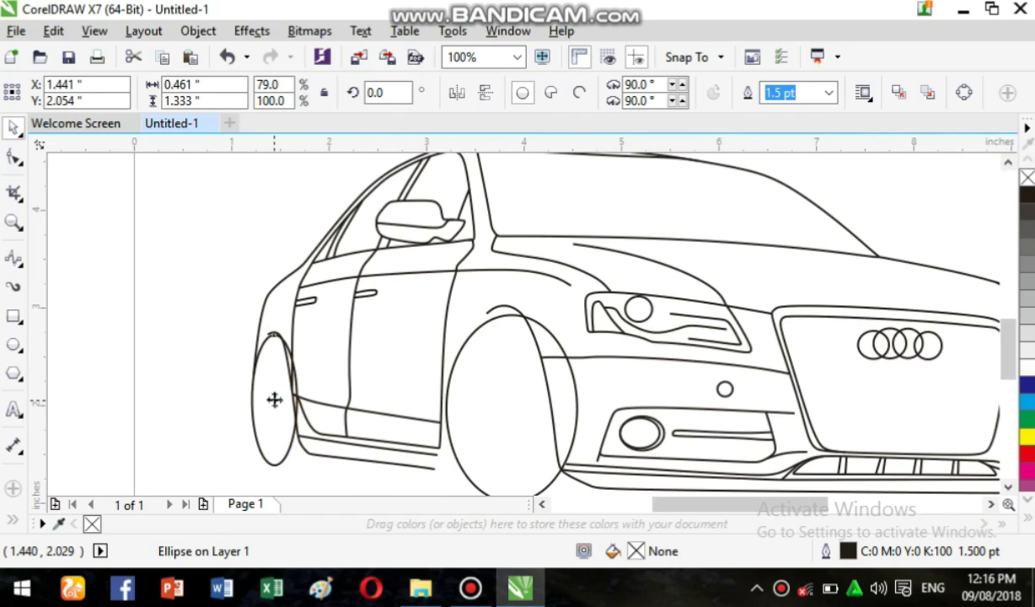
{"action": "left_click_drag", "start_coordinate": [272, 399], "coordinate": [278, 389]}
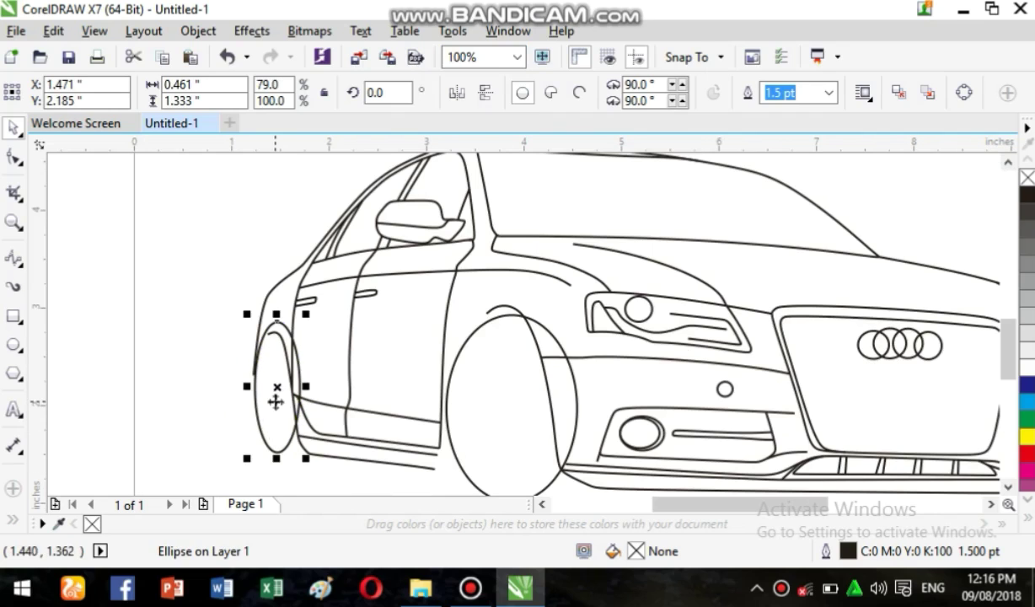
{"action": "left_click", "coordinate": [276, 375]}
{"action": "mouse_move", "coordinate": [281, 458]}
{"action": "left_mouse_down"}
{"action": "mouse_move", "coordinate": [256, 459]}
{"action": "mouse_move", "coordinate": [276, 458]}
{"action": "left_mouse_up"}
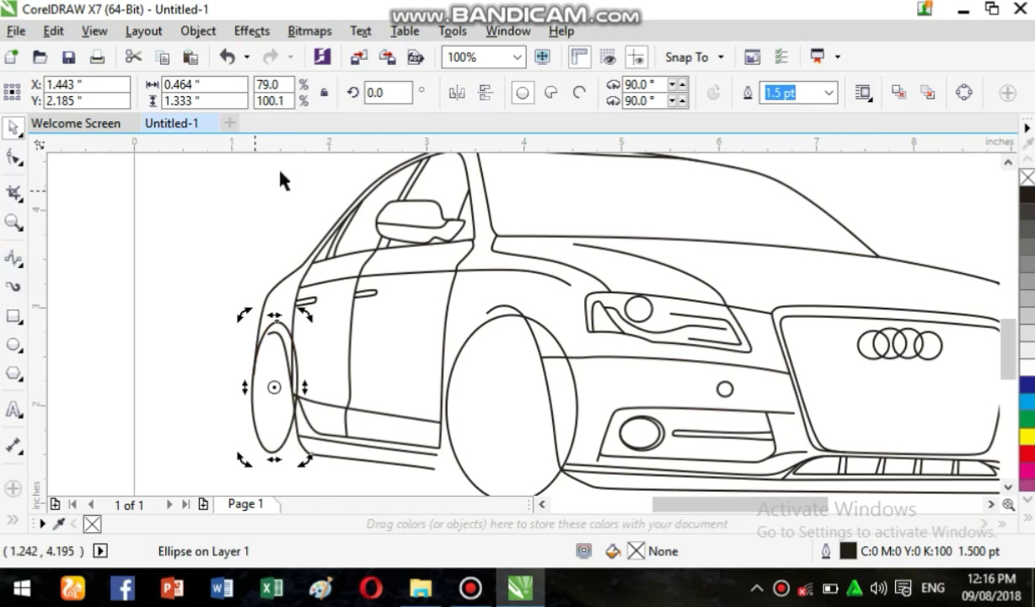
Step: Convert the rear wheel ellipse to an open arc and set its ending angle to 339°
{"action": "left_click", "coordinate": [580, 94]}
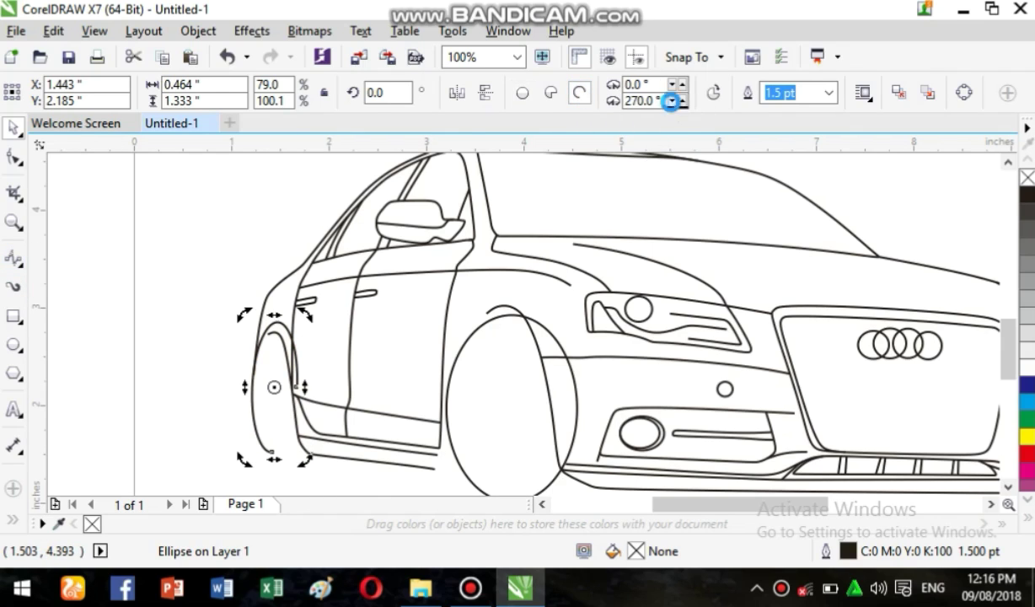
{"action": "left_click", "coordinate": [683, 104]}
{"action": "left_click", "coordinate": [683, 104]}
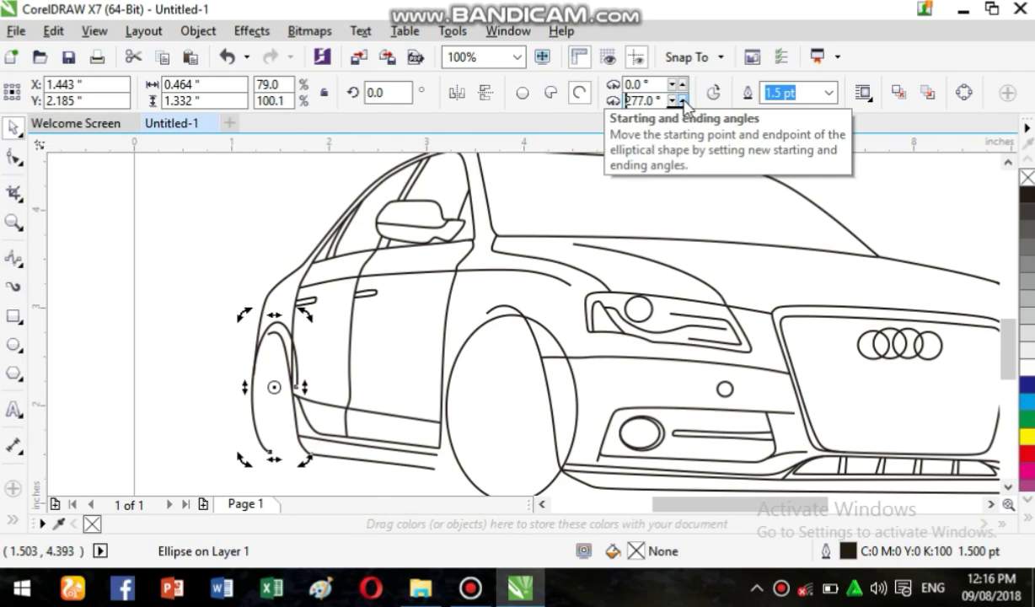
{"action": "left_click", "coordinate": [683, 102]}
{"action": "left_click", "coordinate": [684, 102]}
{"action": "left_click", "coordinate": [684, 102]}
{"action": "left_click", "coordinate": [684, 102]}
{"action": "left_click", "coordinate": [683, 102]}
{"action": "left_click", "coordinate": [684, 102]}
{"action": "left_click", "coordinate": [683, 102]}
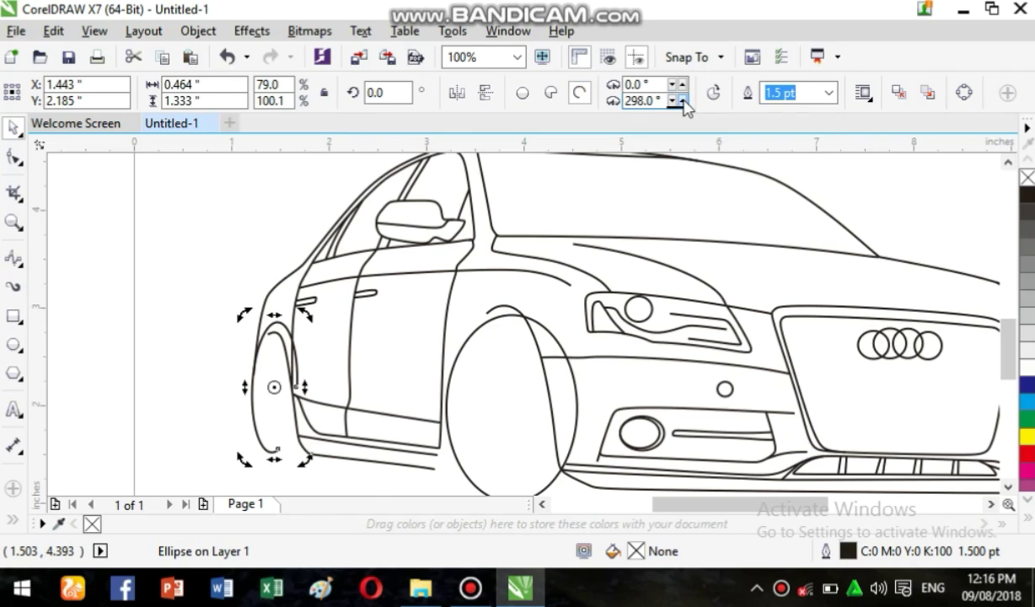
{"action": "left_click", "coordinate": [684, 103]}
{"action": "left_click", "coordinate": [684, 102]}
{"action": "left_click", "coordinate": [684, 102]}
{"action": "left_click", "coordinate": [683, 102]}
{"action": "left_click", "coordinate": [684, 102]}
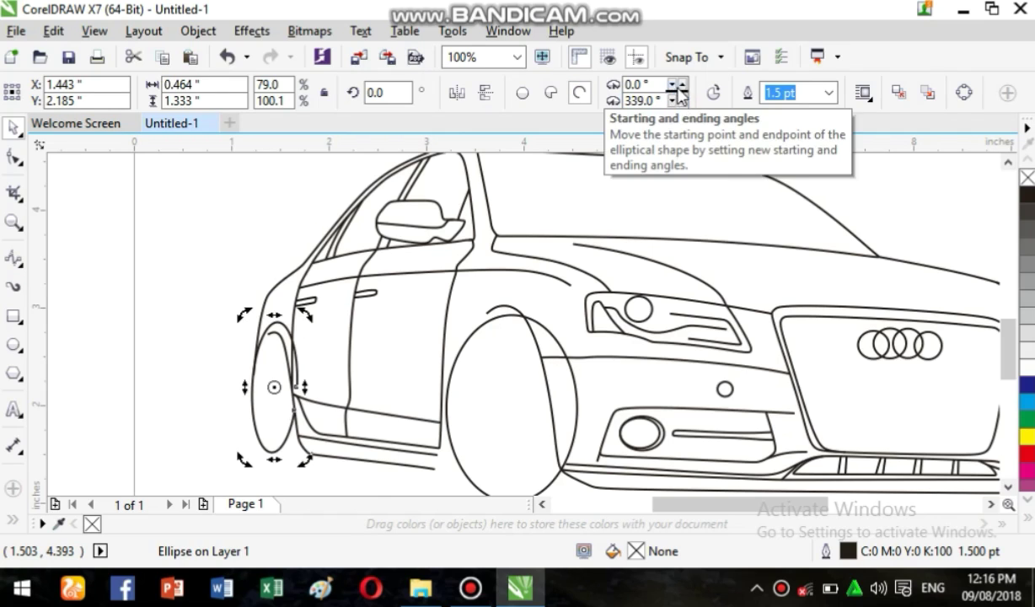
Step: Set the rear wheel arc's starting angle to 139° to remove the part of its outline above the wheel arch
{"action": "left_click", "coordinate": [681, 89]}
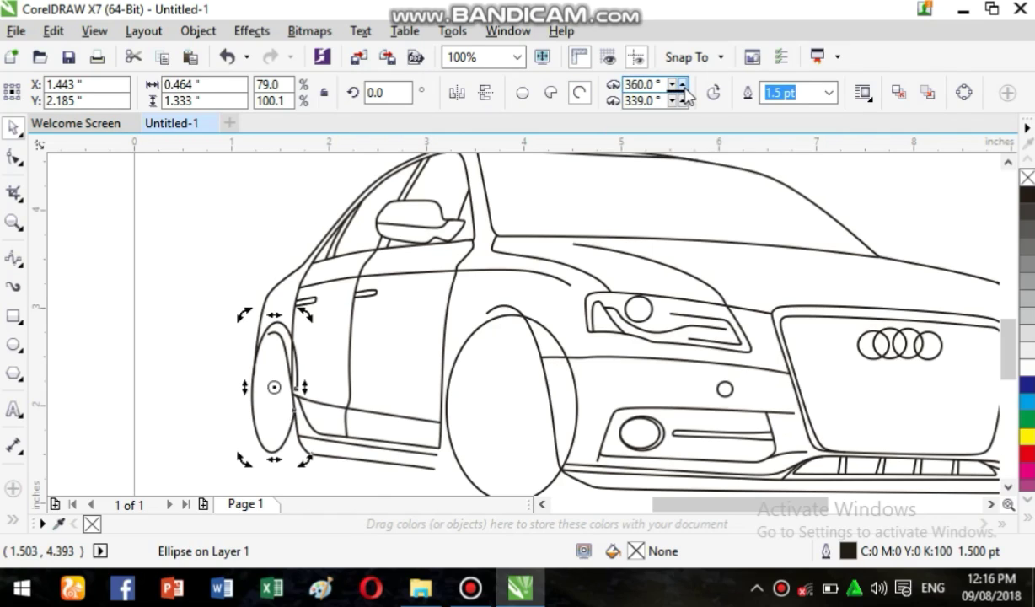
{"action": "left_click", "coordinate": [682, 84]}
{"action": "left_click", "coordinate": [682, 84]}
{"action": "left_click", "coordinate": [682, 85]}
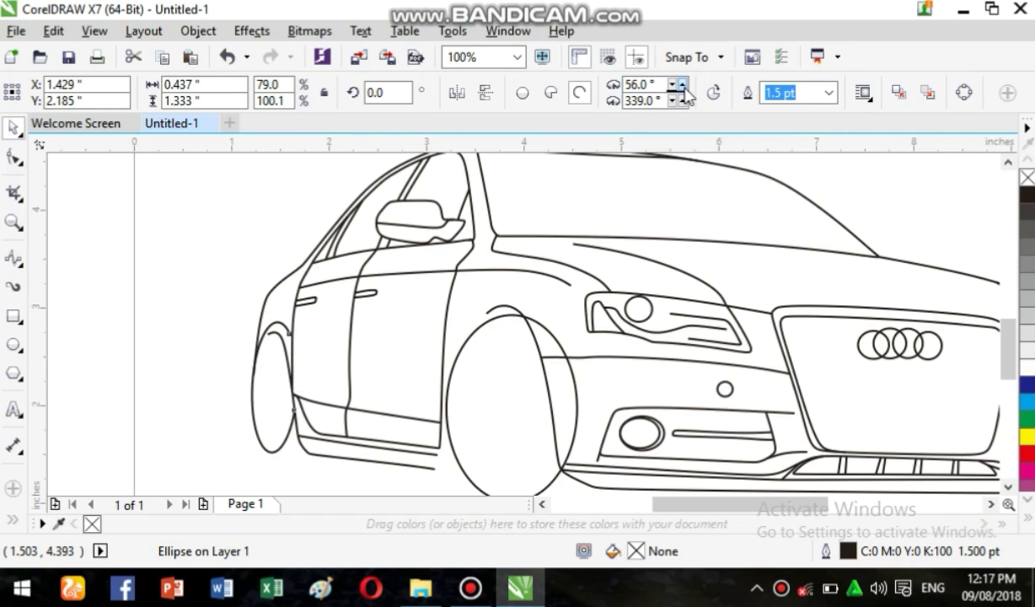
{"action": "left_click", "coordinate": [682, 84]}
{"action": "left_click", "coordinate": [682, 84]}
{"action": "left_click", "coordinate": [682, 85]}
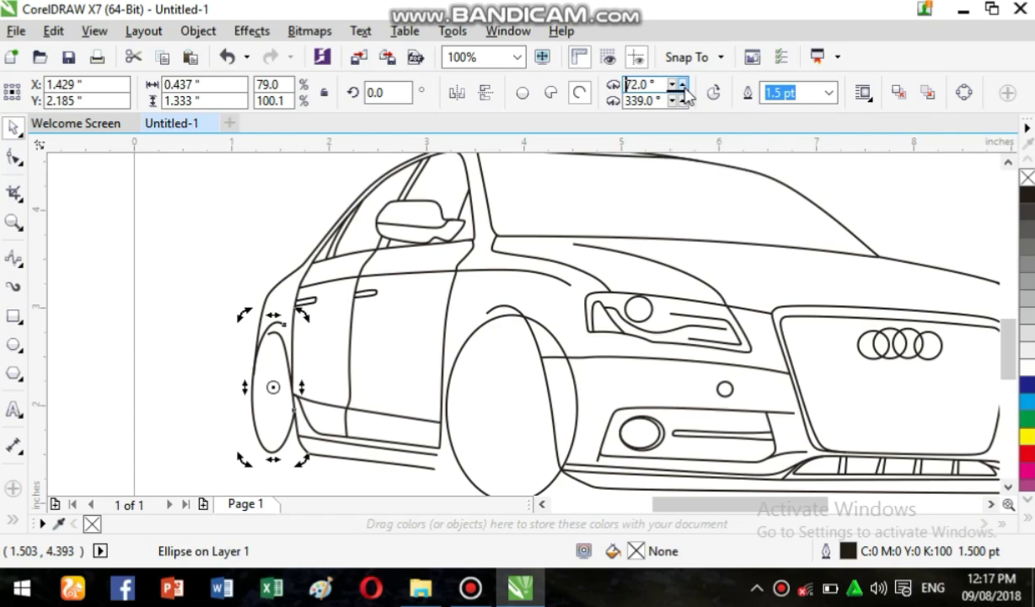
{"action": "left_click", "coordinate": [682, 84]}
{"action": "left_click", "coordinate": [682, 84]}
{"action": "left_click", "coordinate": [682, 85]}
{"action": "left_click", "coordinate": [682, 84]}
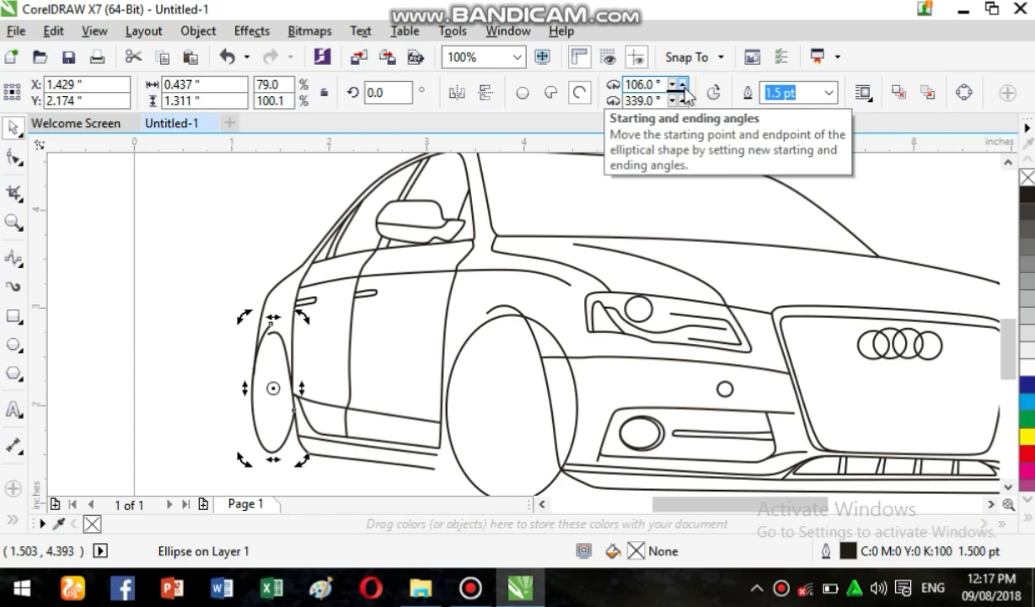
{"action": "left_click", "coordinate": [682, 85]}
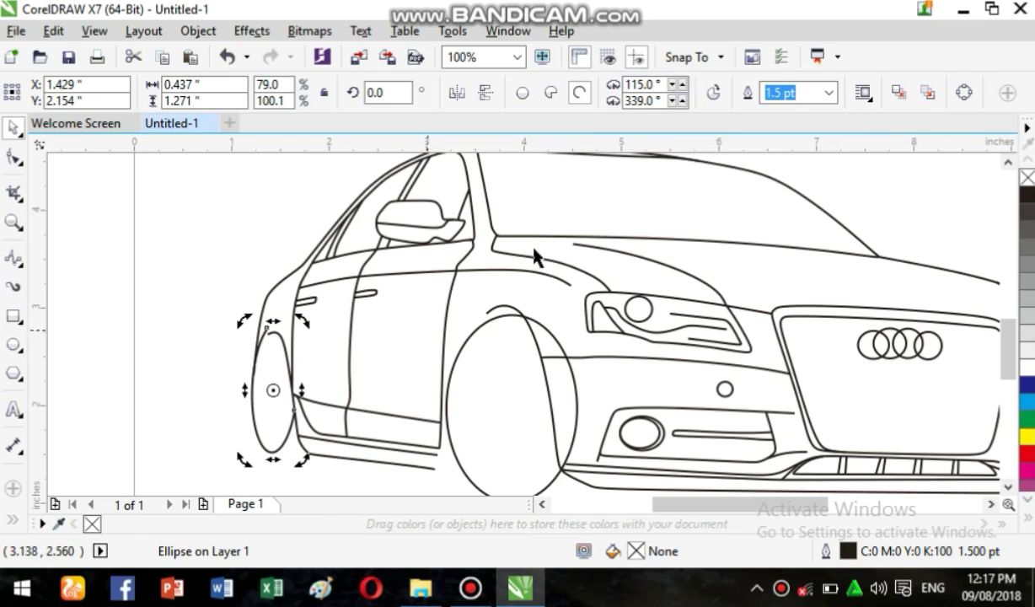
{"action": "left_click", "coordinate": [681, 84]}
{"action": "left_click", "coordinate": [682, 84]}
{"action": "left_click", "coordinate": [682, 84]}
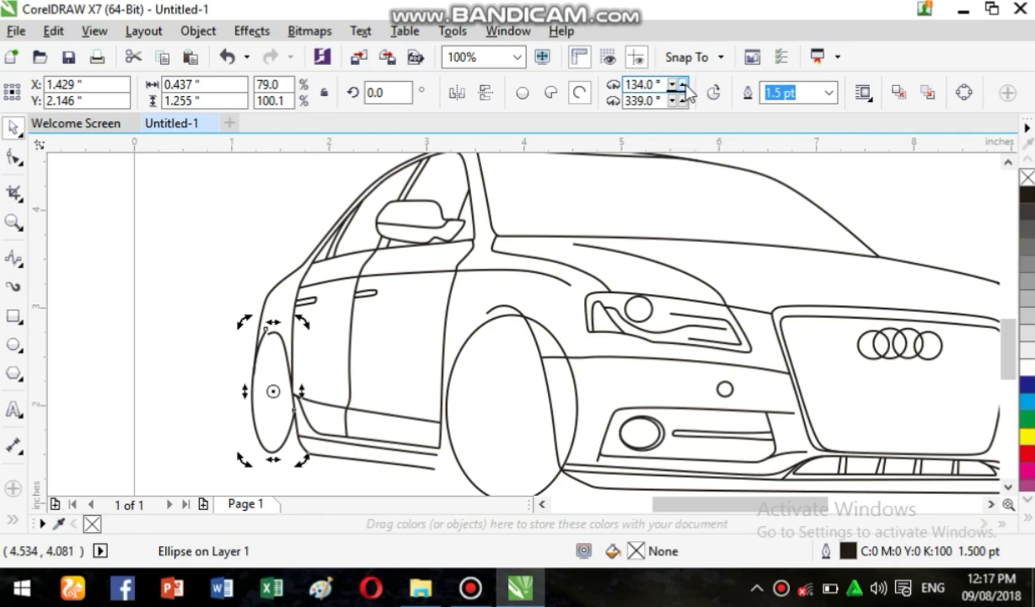
{"action": "left_click", "coordinate": [682, 85]}
{"action": "left_click", "coordinate": [682, 84]}
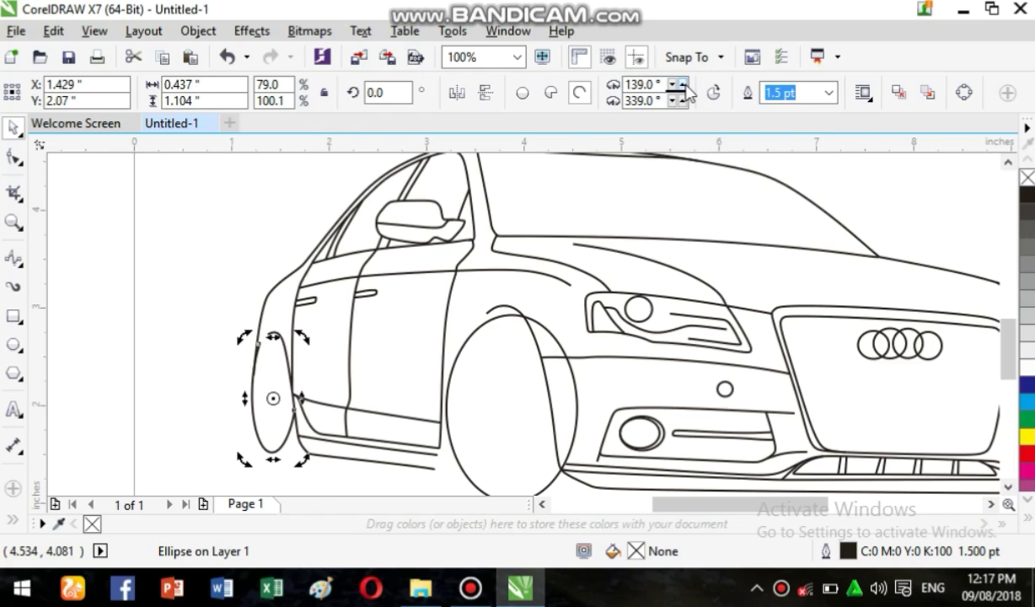
{"action": "left_click", "coordinate": [681, 84]}
Step: Draw a short B-spline about 0.16 by 0.22 inches from the rear wheel arch's open end to the body edge
{"action": "left_click", "coordinate": [13, 258]}
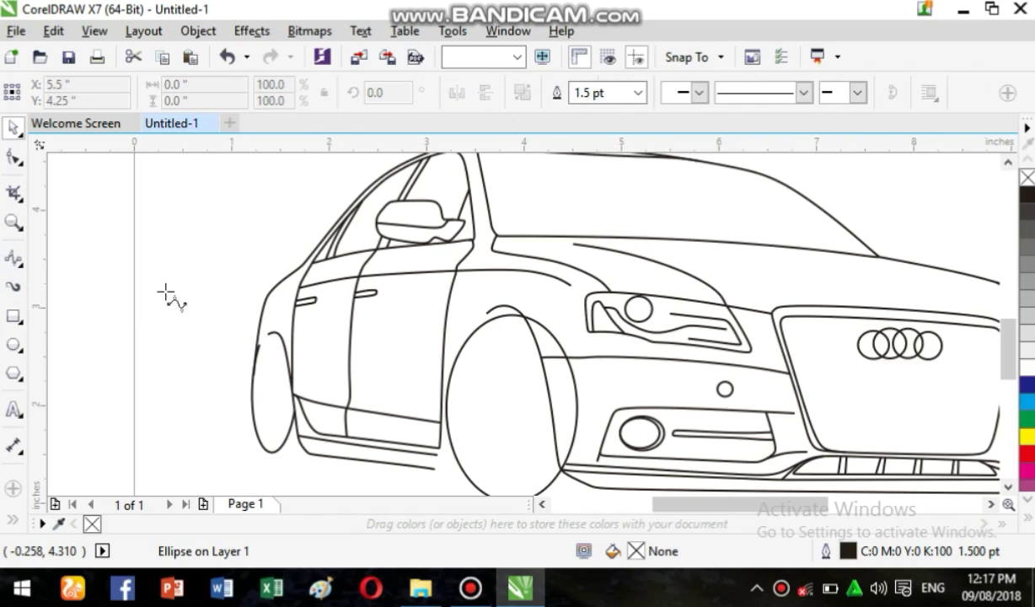
{"action": "left_click", "coordinate": [272, 333]}
{"action": "left_click", "coordinate": [260, 345]}
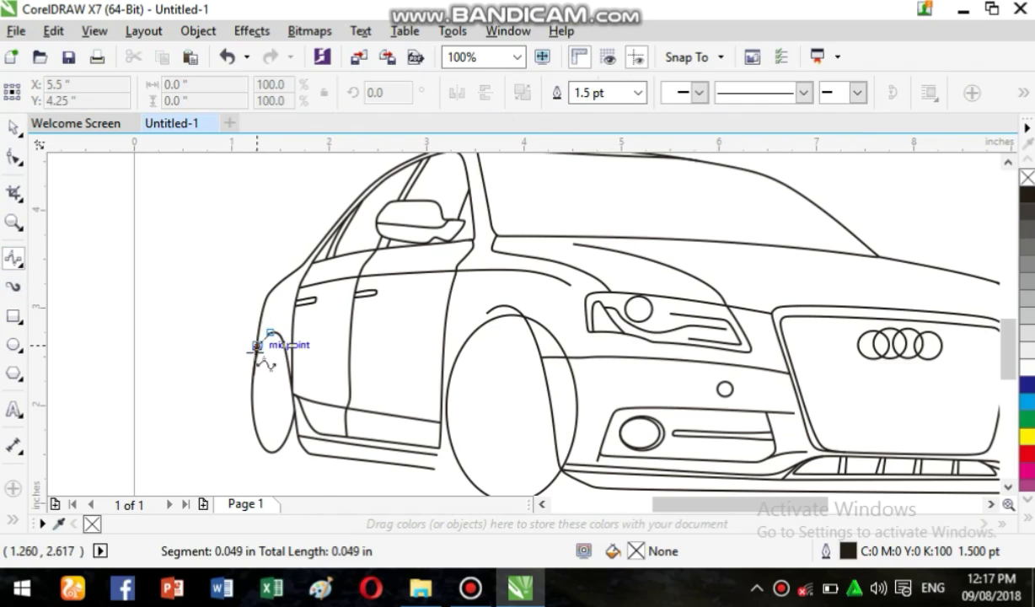
{"action": "double_click", "coordinate": [257, 355]}
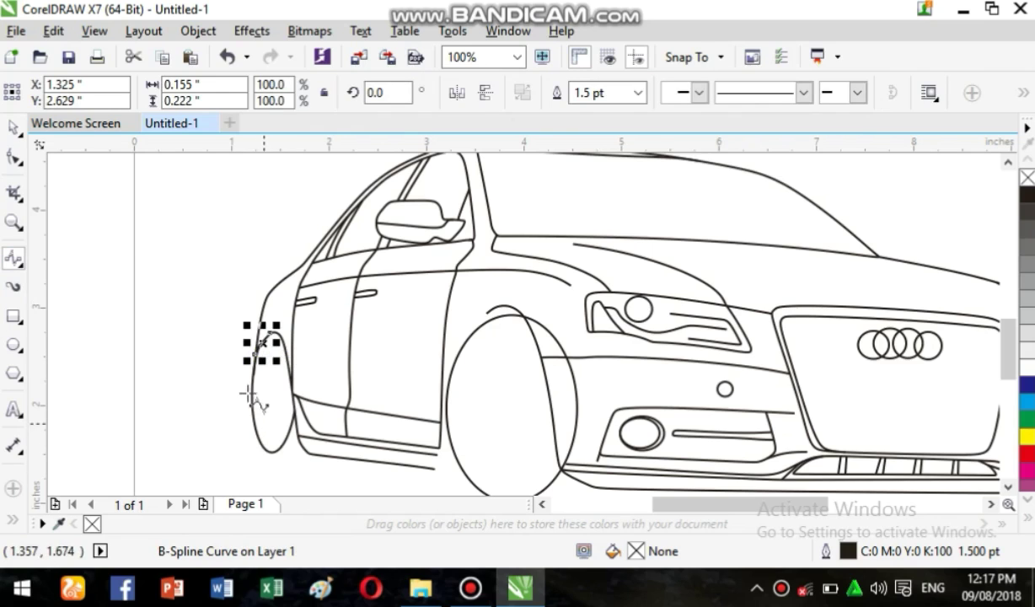
Step: Skew the rear wheel arc slightly sideways to align it with the wheel arch, leaving it about 0.44 inches wide
{"action": "left_click", "coordinate": [13, 344]}
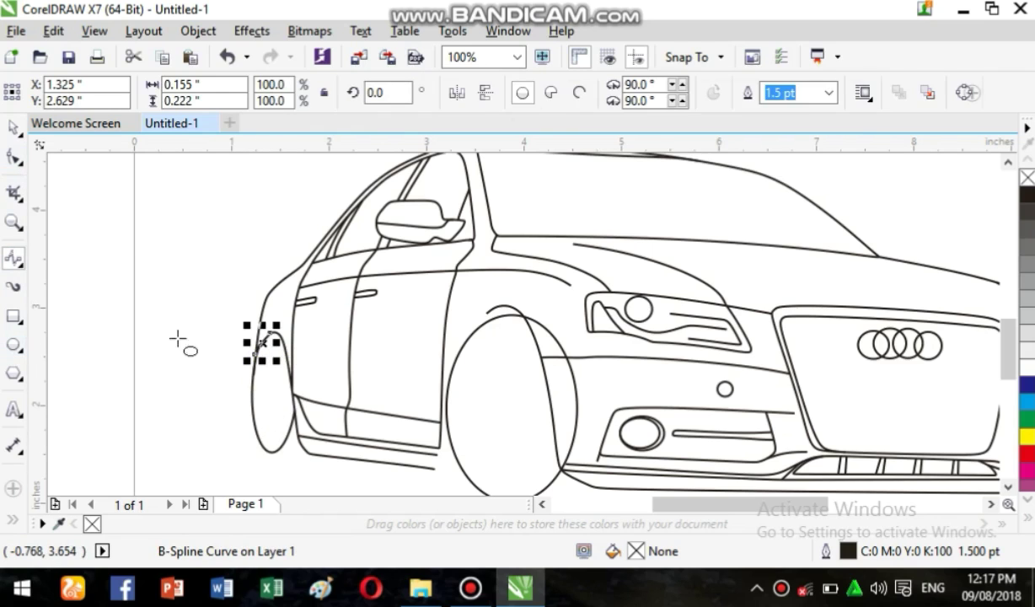
{"action": "left_click", "coordinate": [253, 387]}
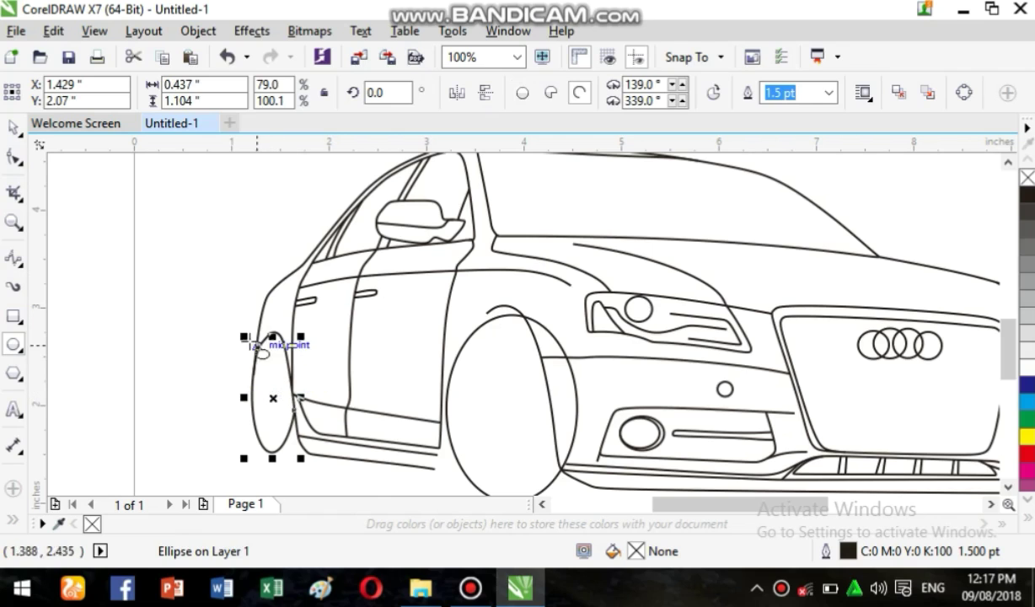
{"action": "left_click", "coordinate": [270, 395]}
{"action": "left_click_drag", "start_coordinate": [272, 335], "coordinate": [283, 343]}
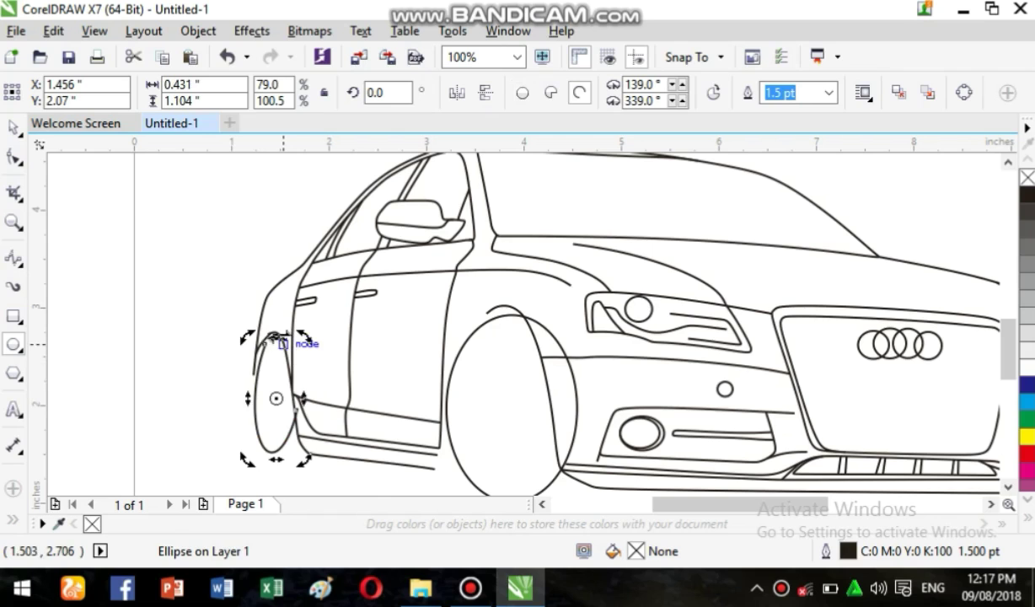
{"action": "mouse_move", "coordinate": [275, 335]}
{"action": "left_mouse_down"}
{"action": "mouse_move", "coordinate": [272, 326]}
{"action": "mouse_move", "coordinate": [274, 334]}
{"action": "left_mouse_up"}
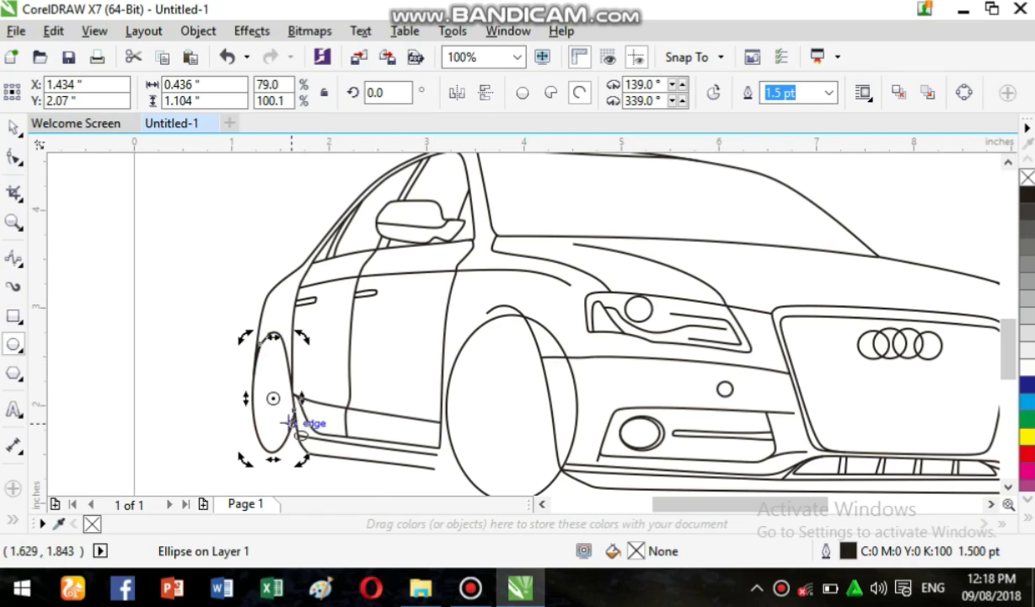
Step: Delete the short B-spline that joins the rear wheel arch to the body edge
{"action": "left_click", "coordinate": [515, 57]}
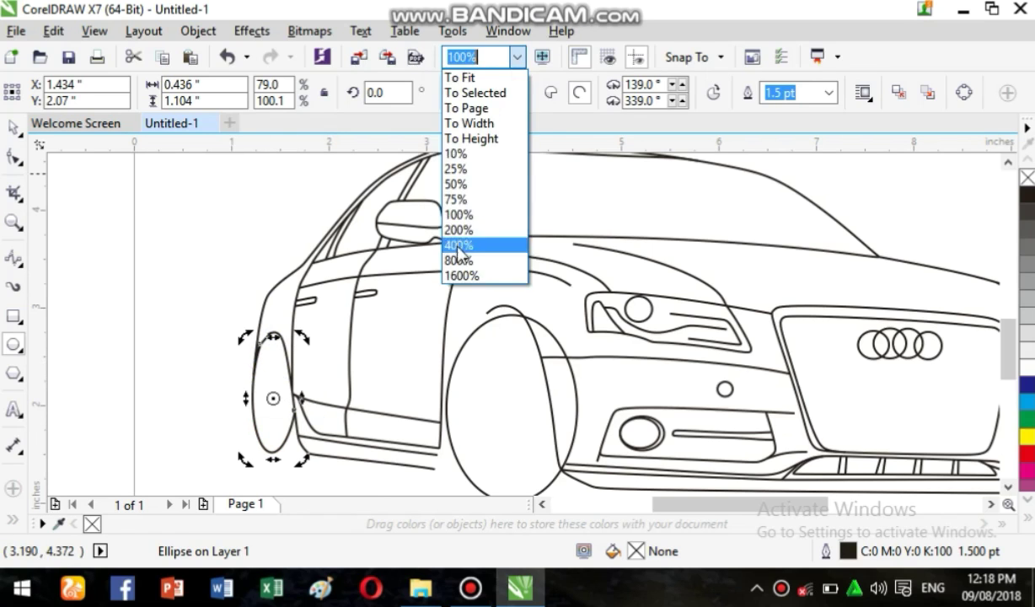
{"action": "left_click", "coordinate": [459, 230]}
{"action": "mouse_move", "coordinate": [750, 503]}
{"action": "left_mouse_down"}
{"action": "mouse_move", "coordinate": [759, 504]}
{"action": "mouse_move", "coordinate": [745, 509]}
{"action": "left_mouse_up"}
{"action": "scroll", "coordinate": [974, 333], "scroll_direction": "down", "scroll_amount": 3}
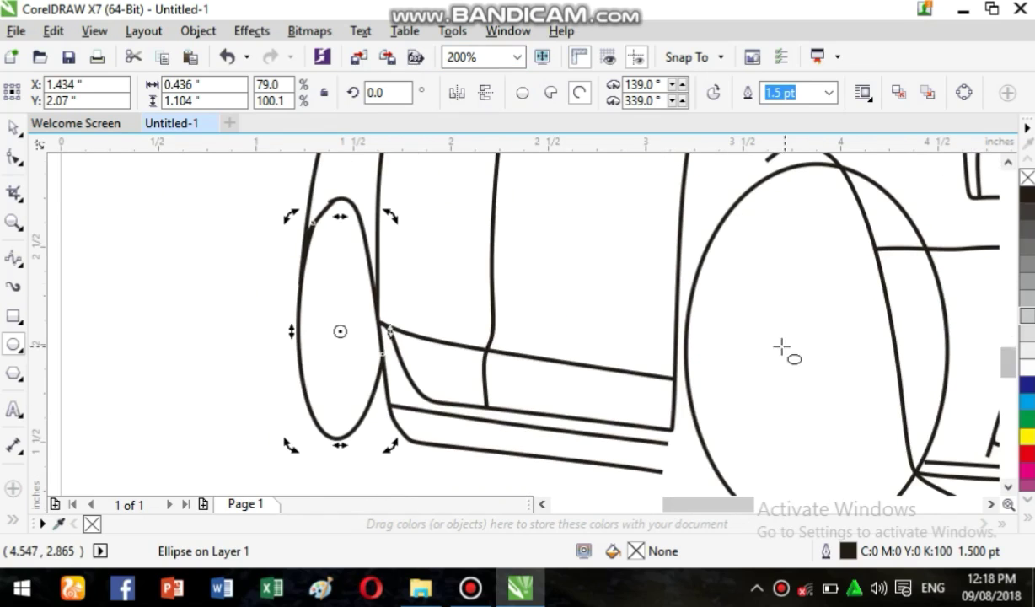
{"action": "left_click", "coordinate": [15, 131]}
{"action": "left_click", "coordinate": [324, 212]}
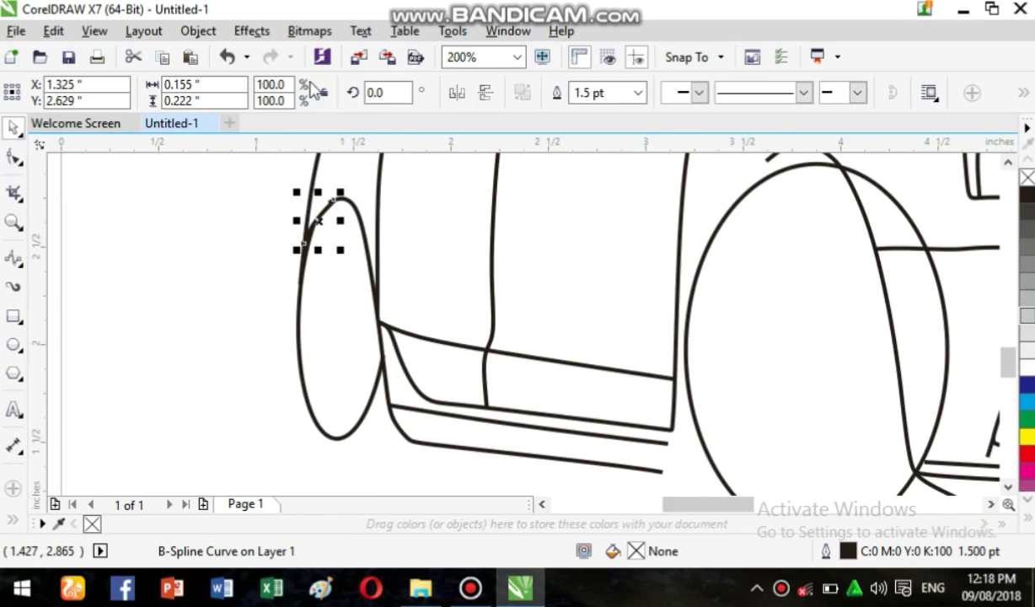
{"action": "key", "text": "Delete"}
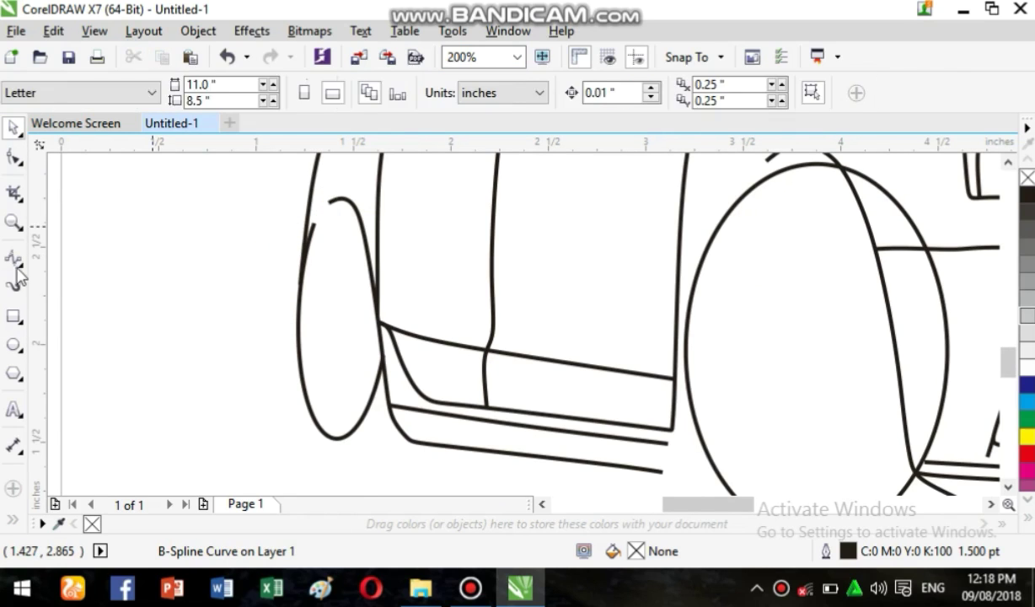
Step: Draw a B-spline about 0.12 by 0.18 inches from the rear wheel arch's open end down to the rear body edge
{"action": "key", "text": "F5"}
{"action": "left_click", "coordinate": [326, 205]}
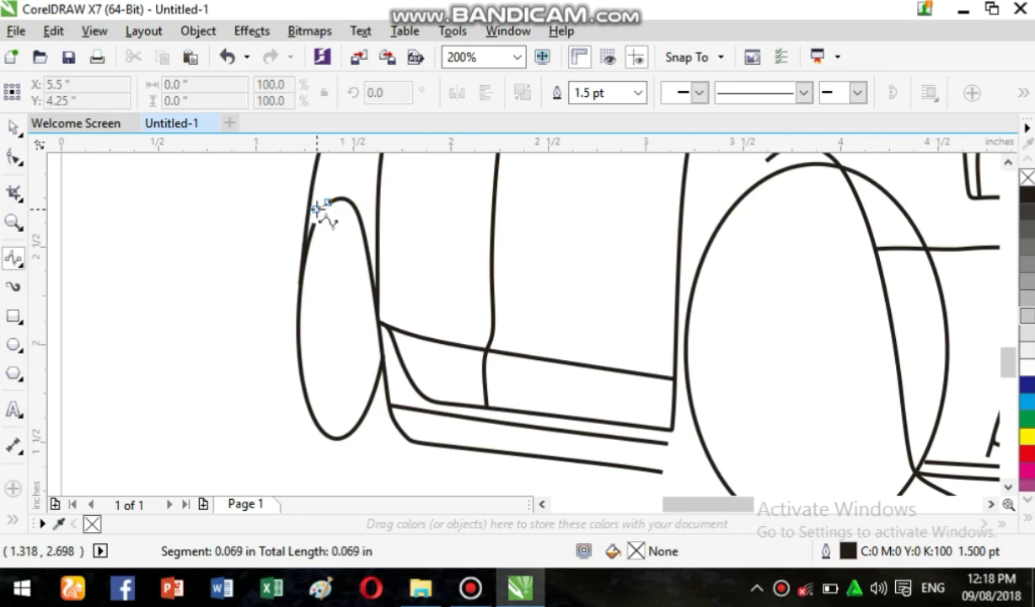
{"action": "left_click", "coordinate": [307, 226]}
{"action": "left_click", "coordinate": [306, 232]}
{"action": "double_click", "coordinate": [306, 241]}
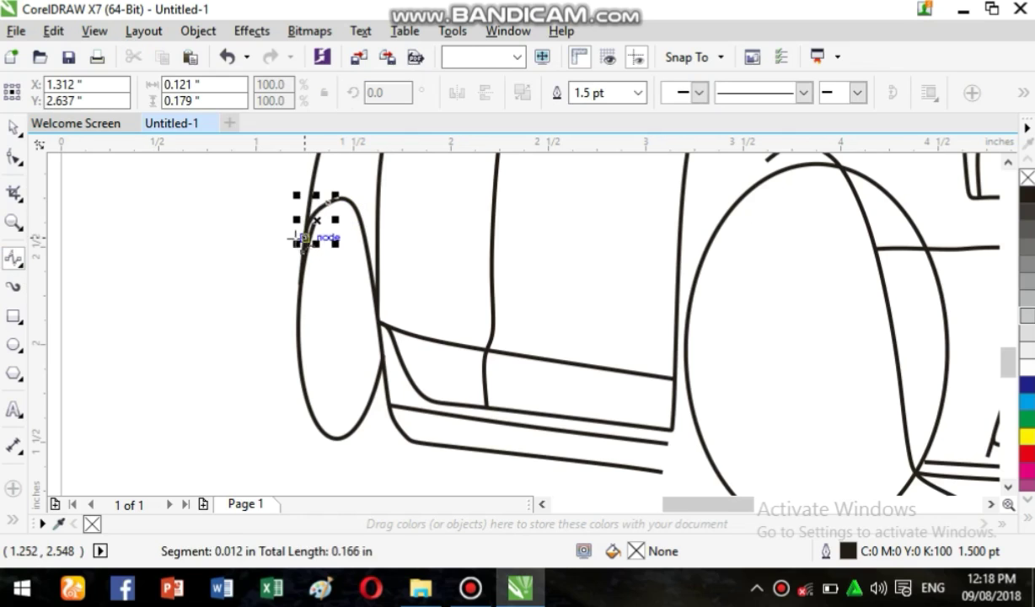
Step: Set the rear wheel arc's starting angle to 129° so that it reaches the new arch curve
{"action": "left_click", "coordinate": [14, 344]}
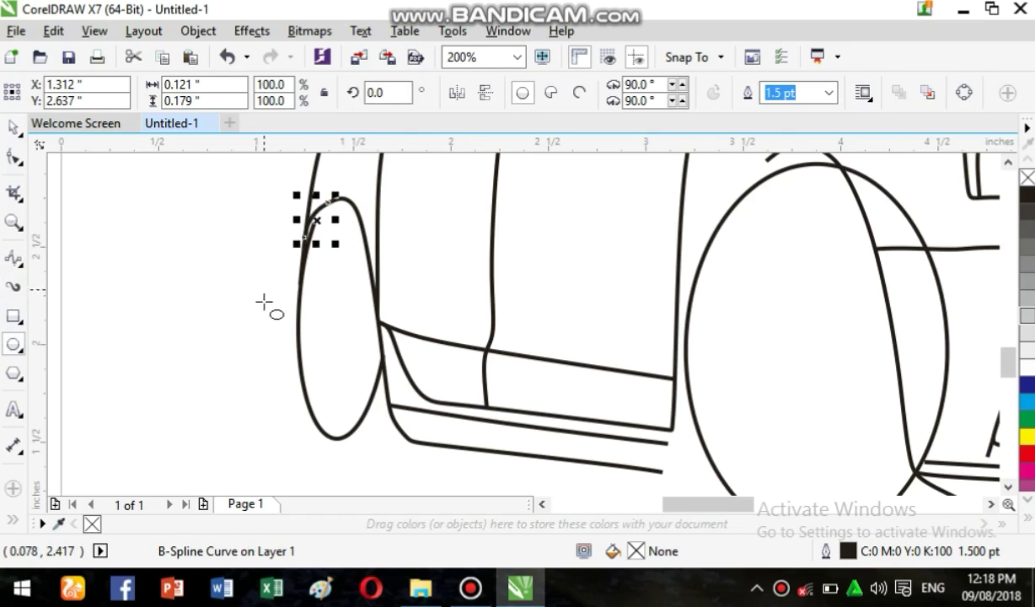
{"action": "left_click", "coordinate": [298, 309]}
{"action": "left_click_drag", "start_coordinate": [679, 85], "coordinate": [678, 85]}
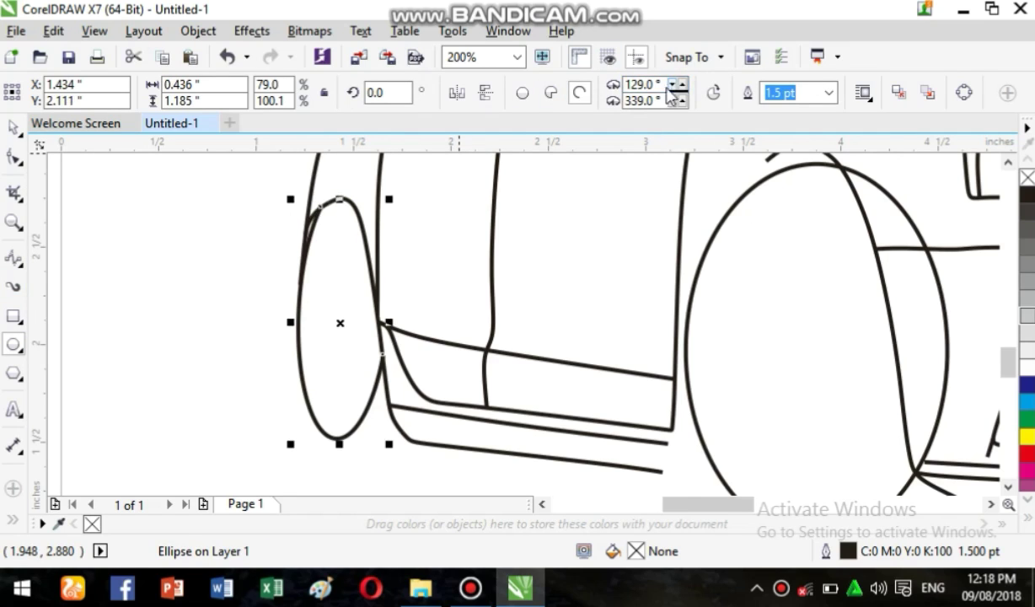
Step: Draw an ellipse as the rear wheel's inner rim, move it inside the wheel, and resize it to about 0.36 by 1.16 inches
{"action": "left_click_drag", "start_coordinate": [321, 181], "coordinate": [451, 413]}
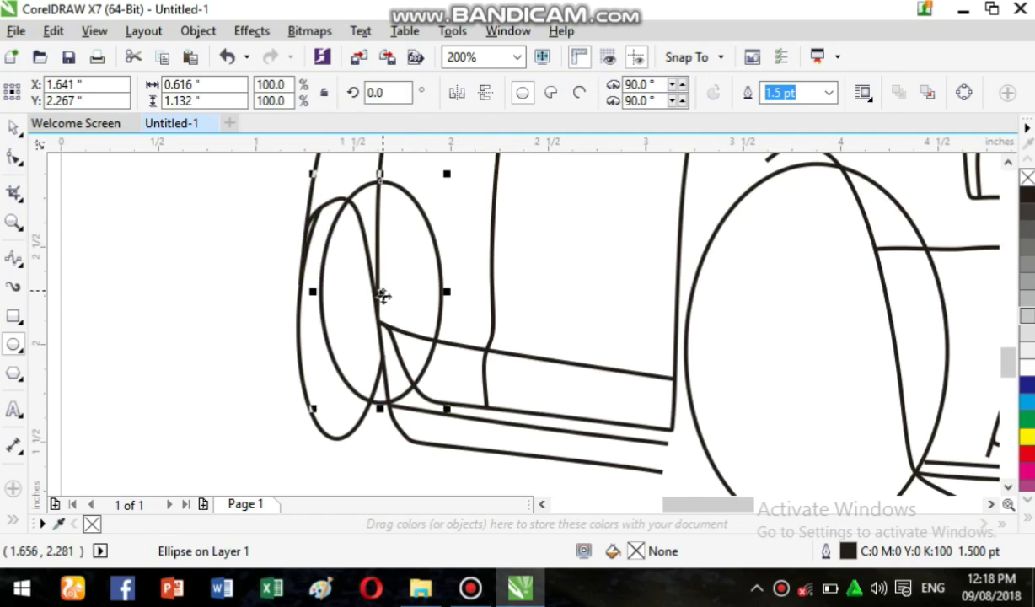
{"action": "left_click_drag", "start_coordinate": [381, 296], "coordinate": [363, 326]}
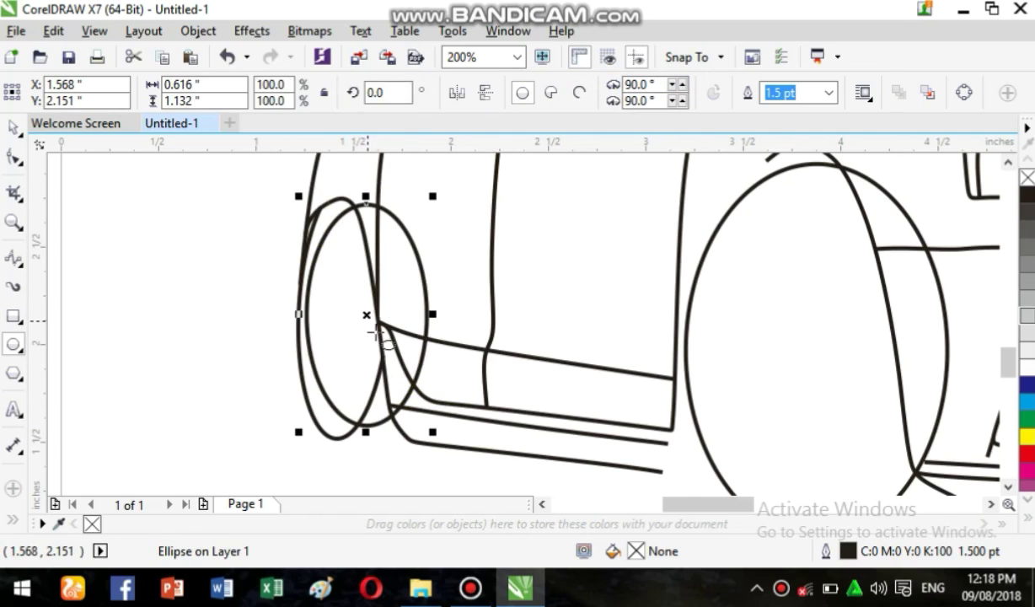
{"action": "left_click_drag", "start_coordinate": [433, 313], "coordinate": [383, 312]}
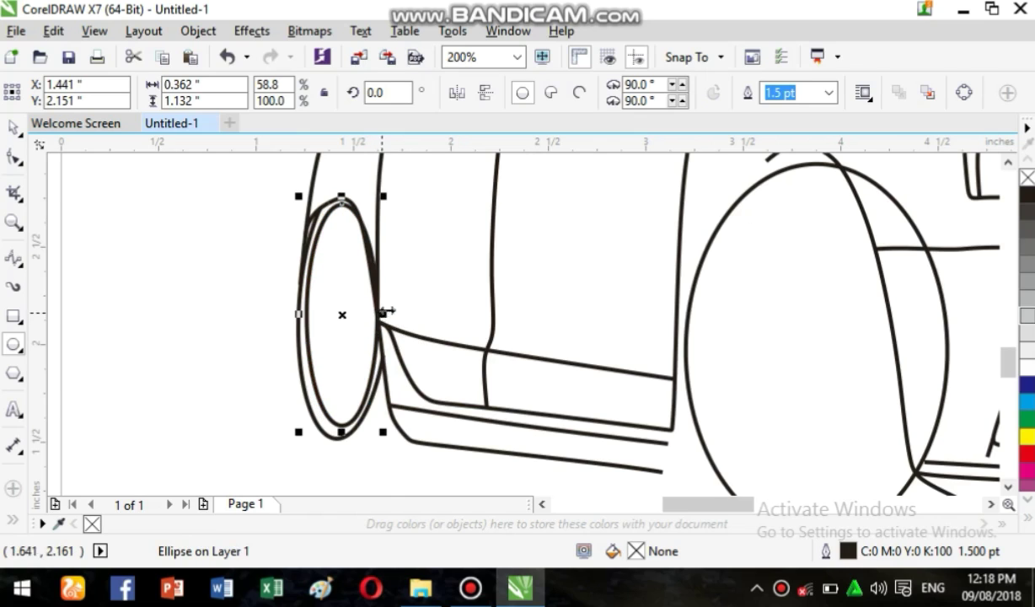
{"action": "left_click_drag", "start_coordinate": [341, 196], "coordinate": [341, 190]}
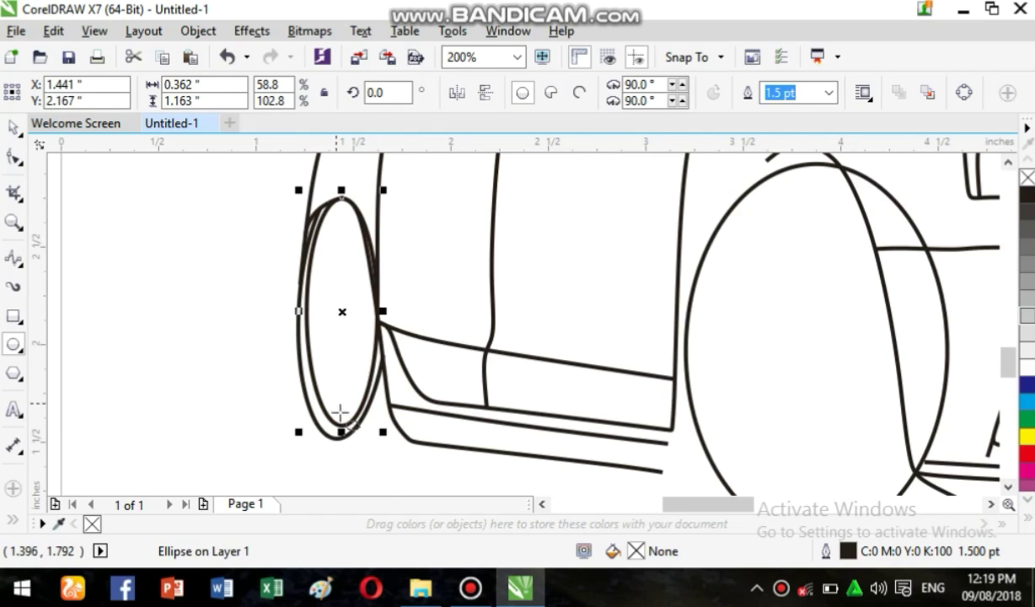
{"action": "left_click_drag", "start_coordinate": [342, 312], "coordinate": [341, 317]}
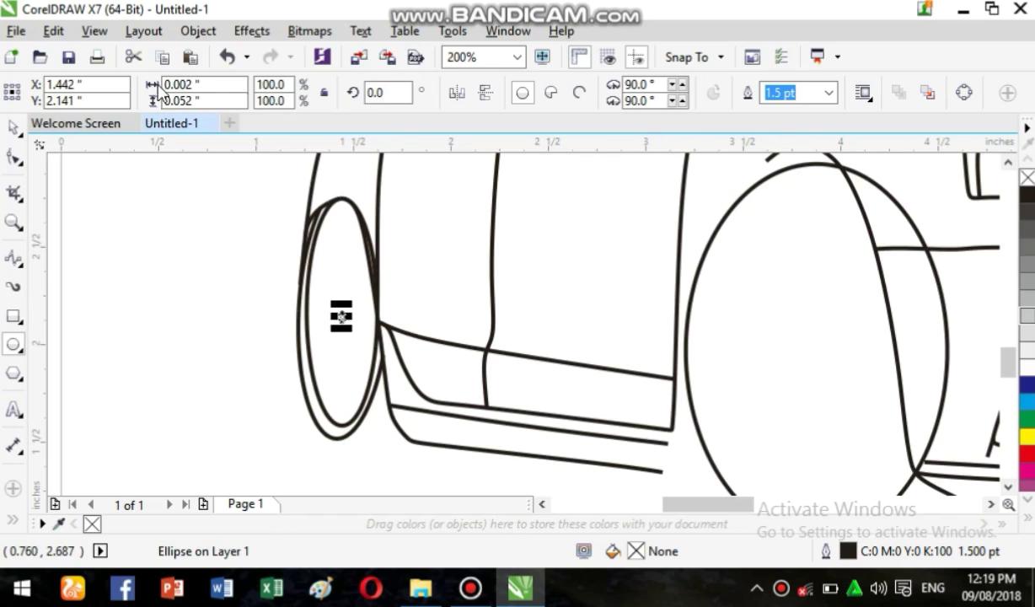
Step: Reposition the rear wheel's inner rim ellipse inside the tyre and resize it to about 0.35 by 1.14 inches
{"action": "left_click", "coordinate": [342, 425]}
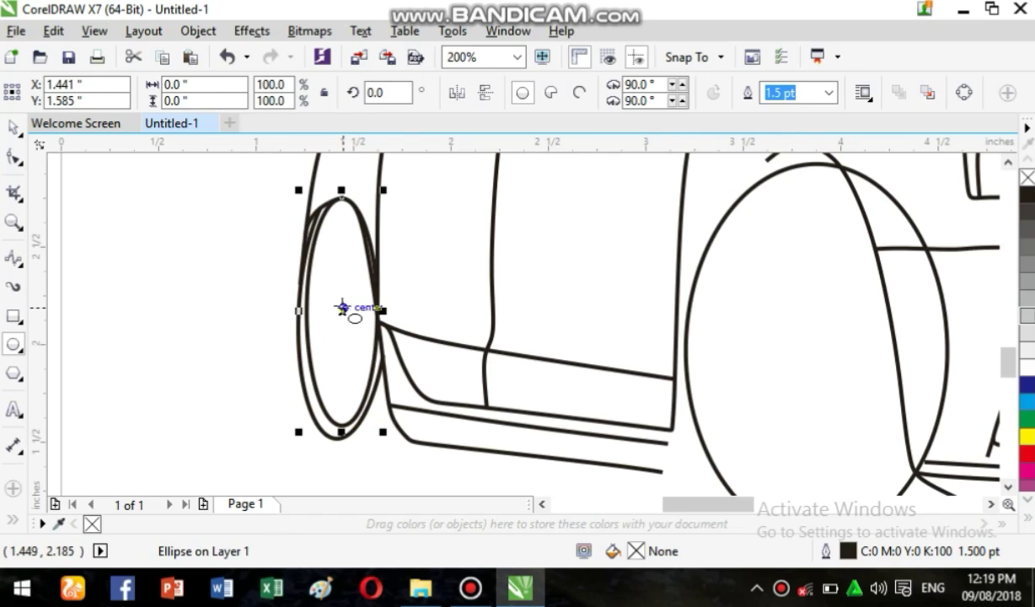
{"action": "left_click", "coordinate": [341, 312]}
{"action": "left_click", "coordinate": [343, 422]}
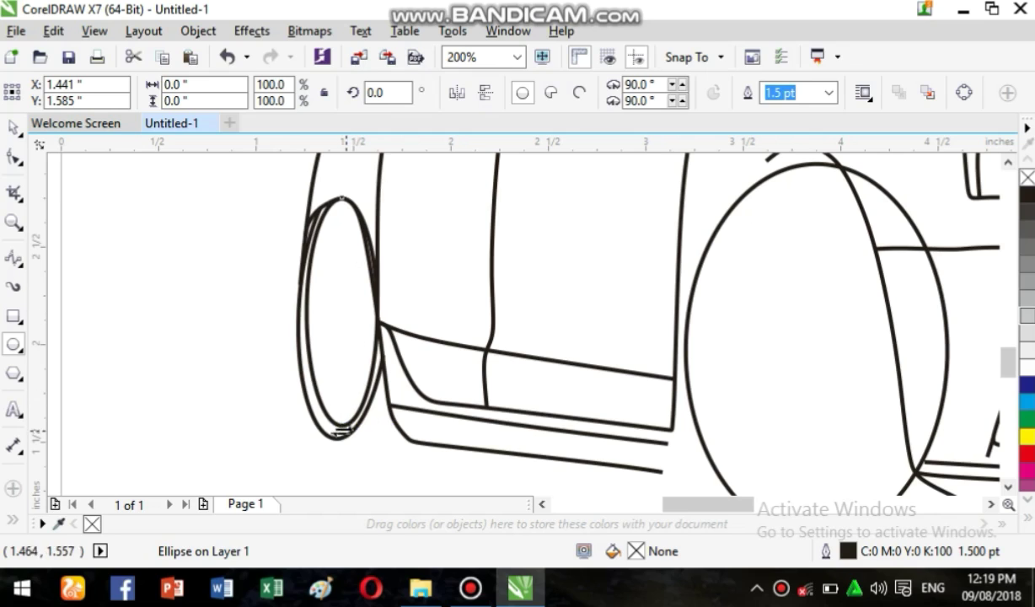
{"action": "left_click_drag", "start_coordinate": [329, 427], "coordinate": [336, 438]}
{"action": "left_click", "coordinate": [335, 311]}
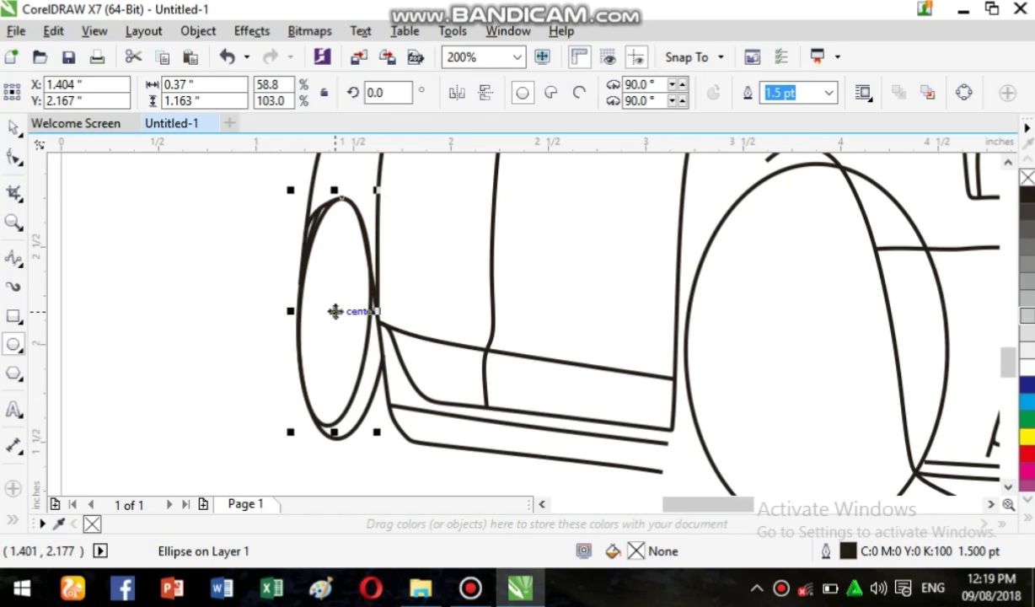
{"action": "left_click_drag", "start_coordinate": [289, 312], "coordinate": [384, 311]}
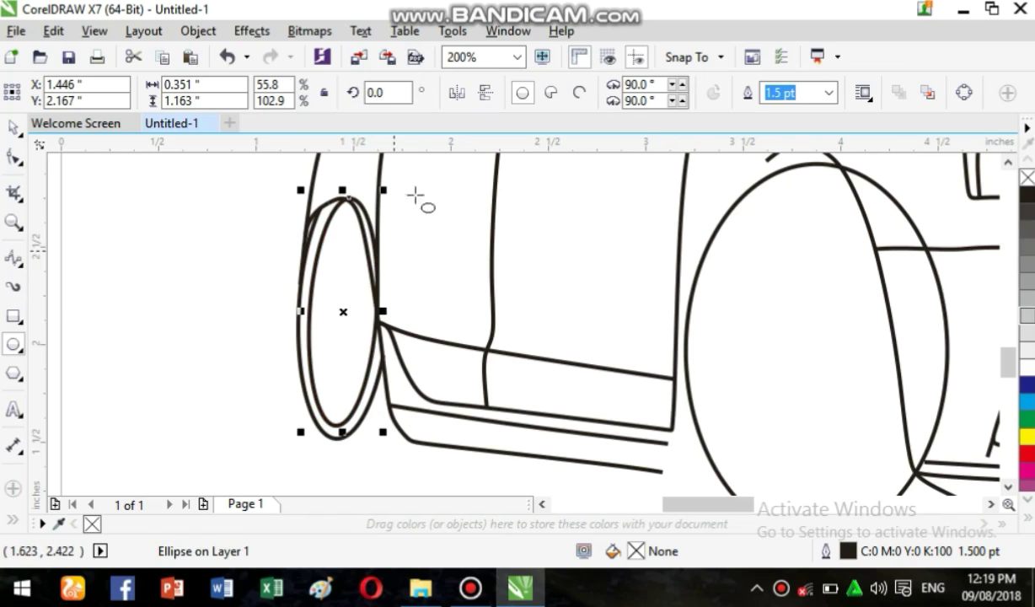
{"action": "left_click_drag", "start_coordinate": [342, 432], "coordinate": [343, 422]}
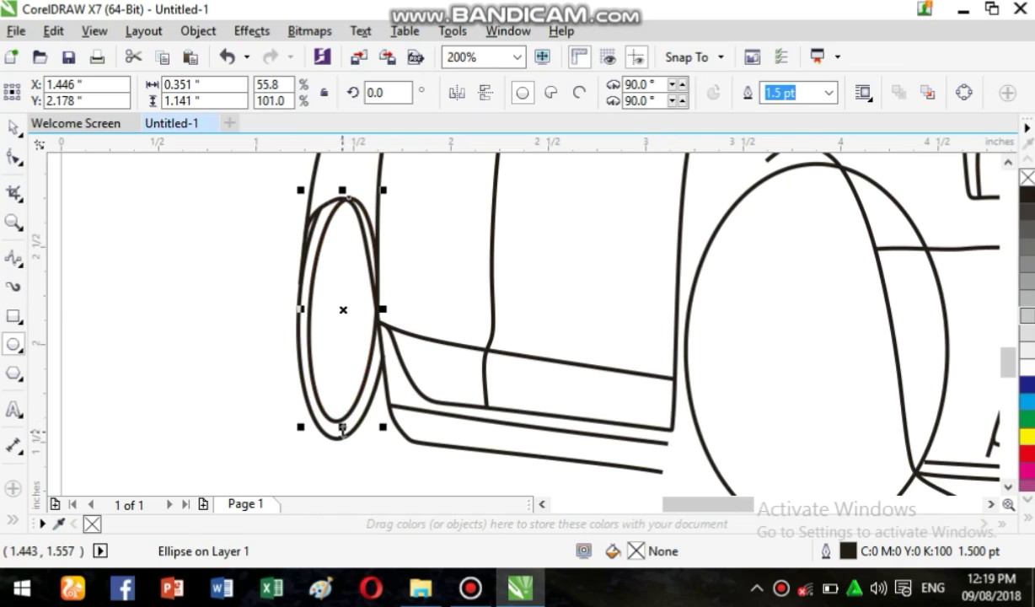
Step: Convert the rear wheel's inner rim ellipse to an arc and set its starting angle to 95°
{"action": "left_click", "coordinate": [580, 94]}
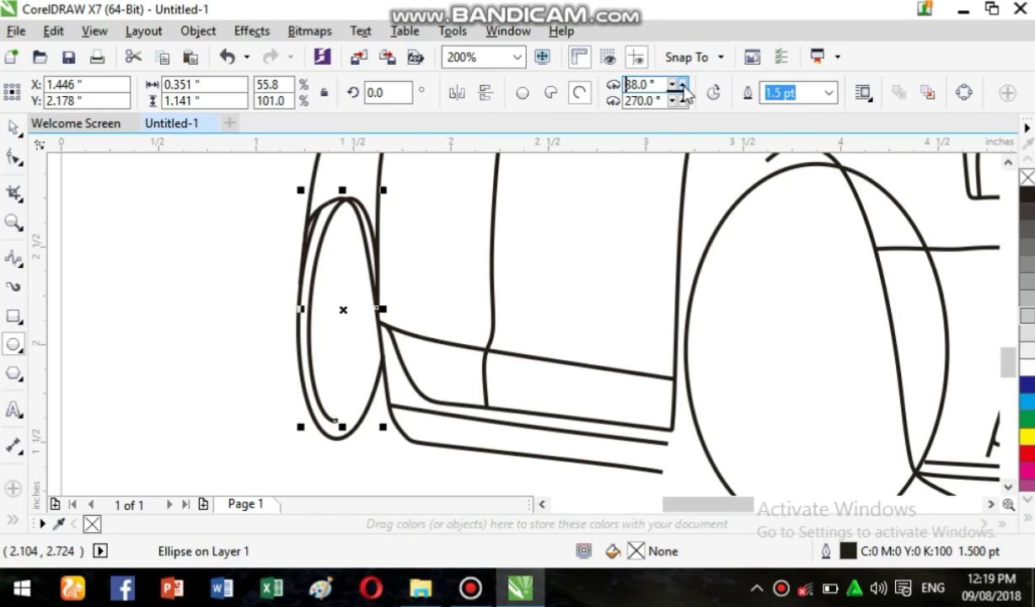
{"action": "left_click", "coordinate": [682, 82]}
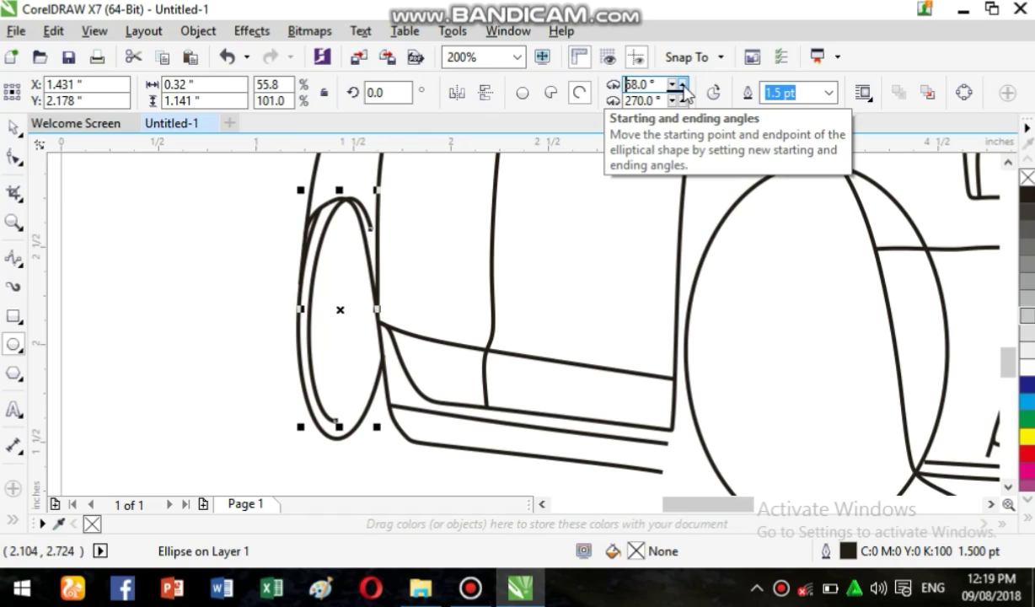
{"action": "left_click", "coordinate": [682, 83]}
{"action": "left_click", "coordinate": [682, 83]}
{"action": "left_click", "coordinate": [682, 84]}
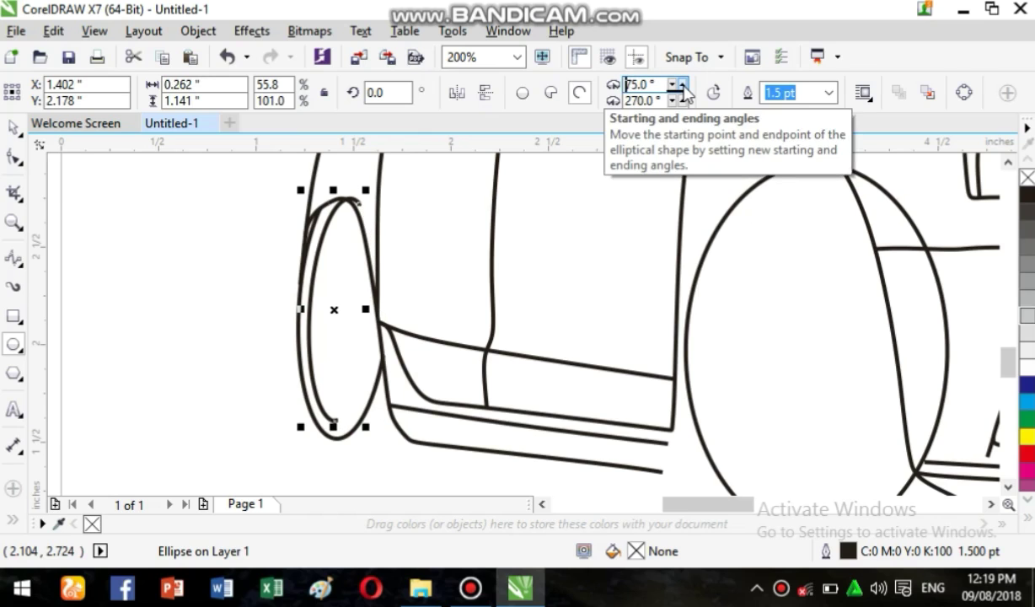
{"action": "left_click", "coordinate": [682, 83]}
{"action": "left_click", "coordinate": [682, 84]}
{"action": "left_click", "coordinate": [682, 84]}
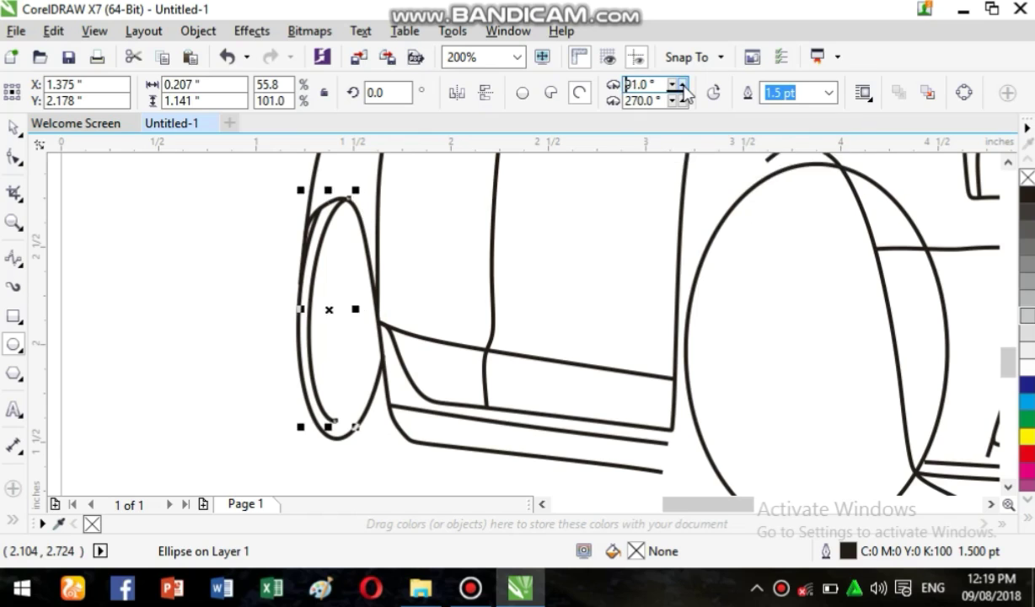
{"action": "left_click", "coordinate": [681, 83]}
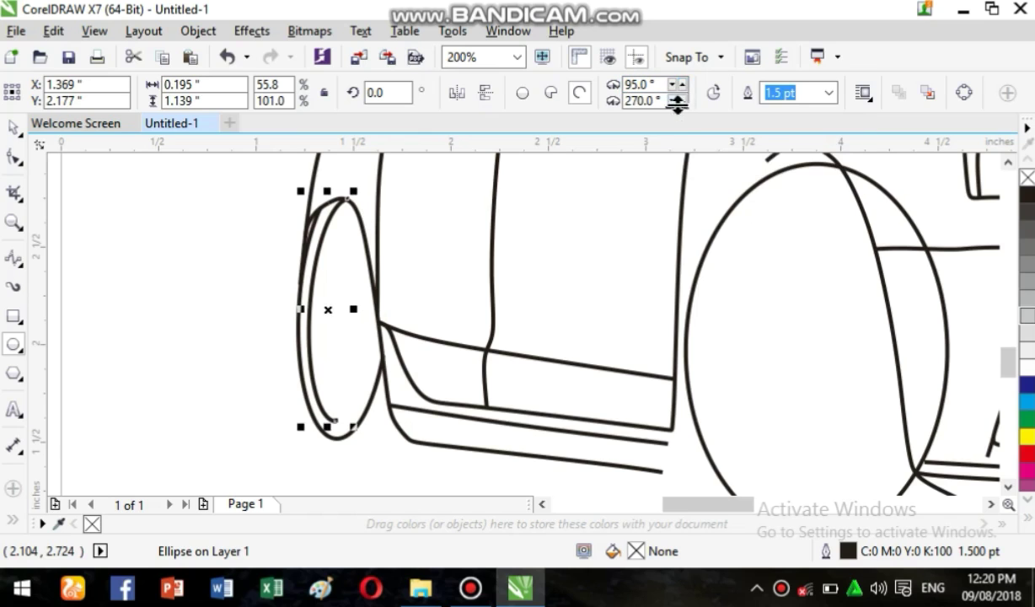
Step: Set the inner rim arc's ending angle to 359° so that it reaches the rear door edge
{"action": "left_click", "coordinate": [682, 100]}
{"action": "left_click", "coordinate": [682, 101]}
{"action": "left_click", "coordinate": [682, 100]}
{"action": "left_click", "coordinate": [682, 101]}
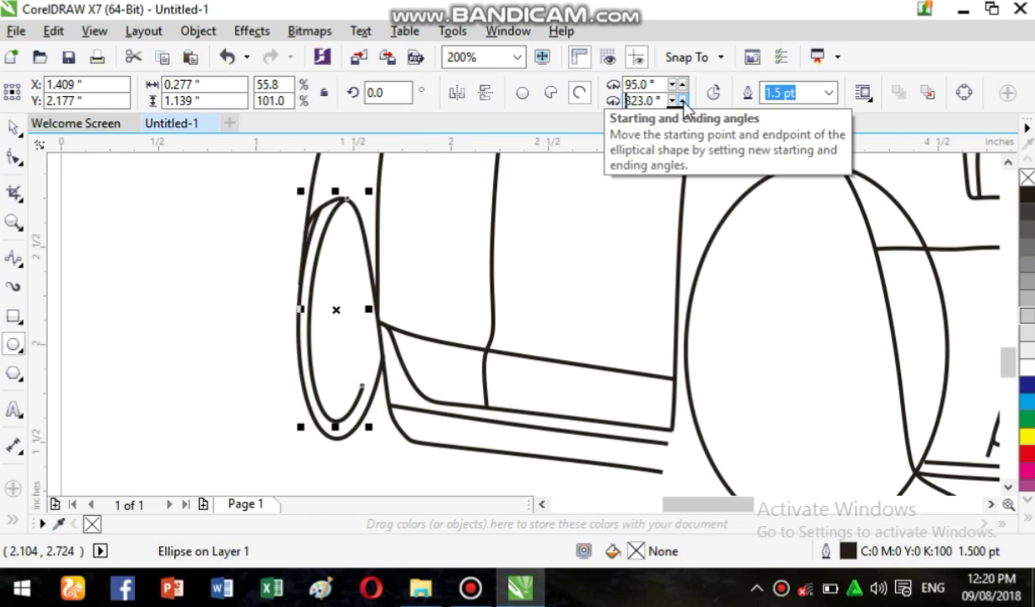
{"action": "left_click", "coordinate": [682, 101]}
{"action": "left_click", "coordinate": [682, 100]}
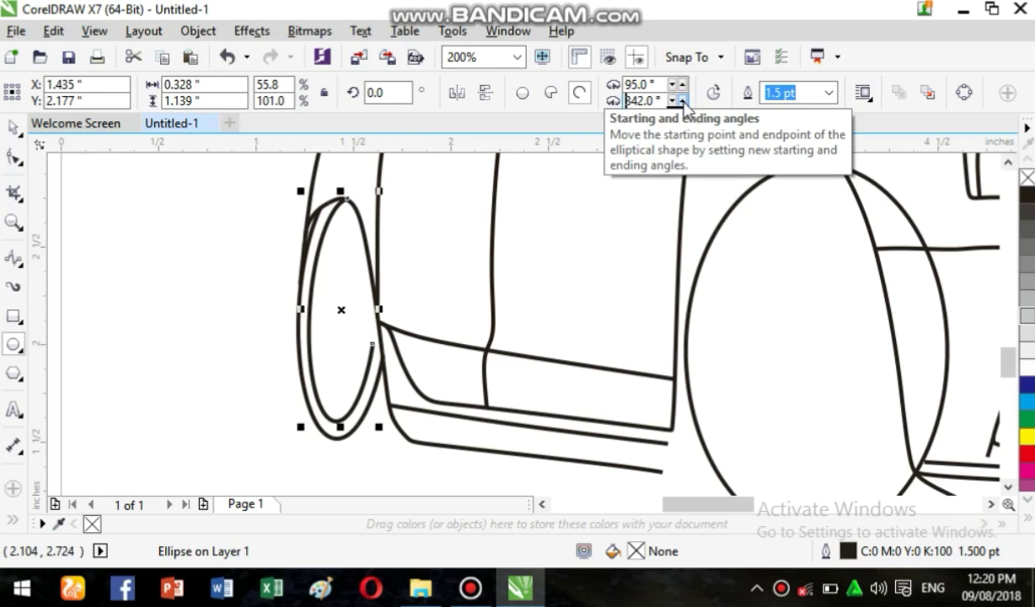
{"action": "left_click", "coordinate": [682, 100]}
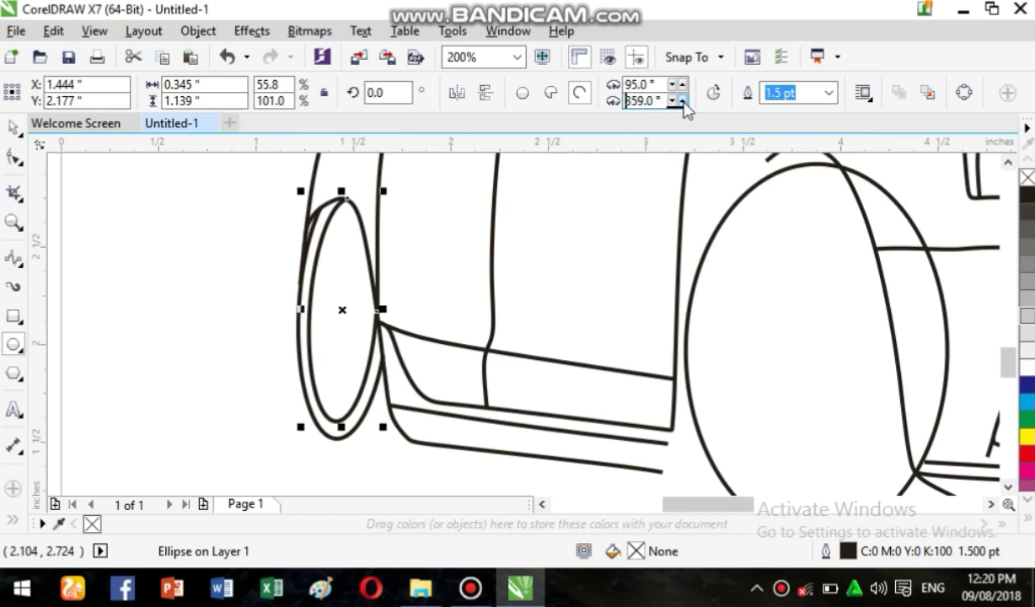
Step: Draw a second ellipse about 0.34 by 1.04 inches inside the rear wheel, shifted slightly towards the rear door
{"action": "left_click", "coordinate": [346, 245]}
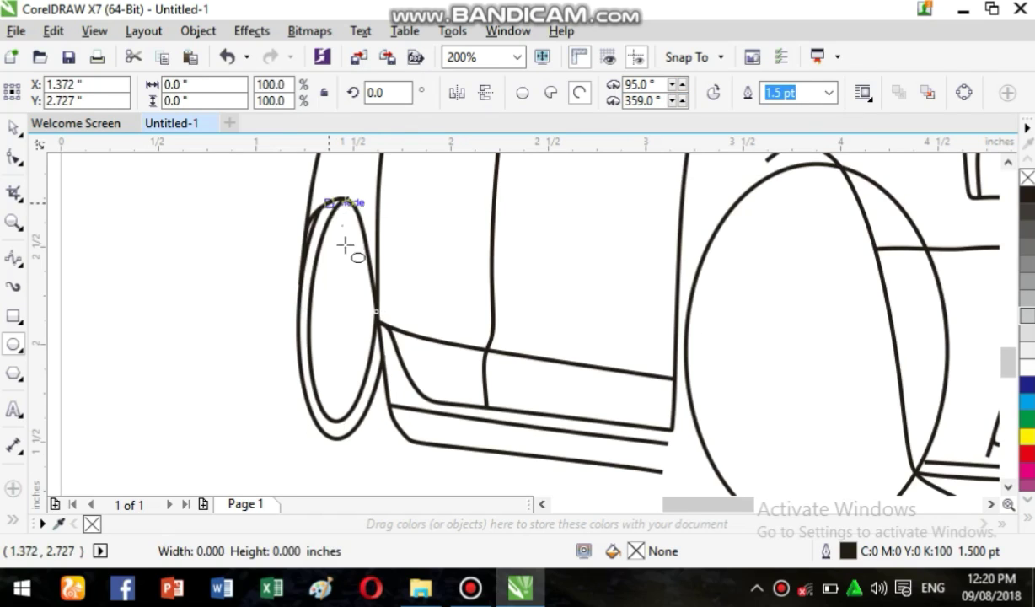
{"action": "left_click_drag", "start_coordinate": [346, 244], "coordinate": [399, 407]}
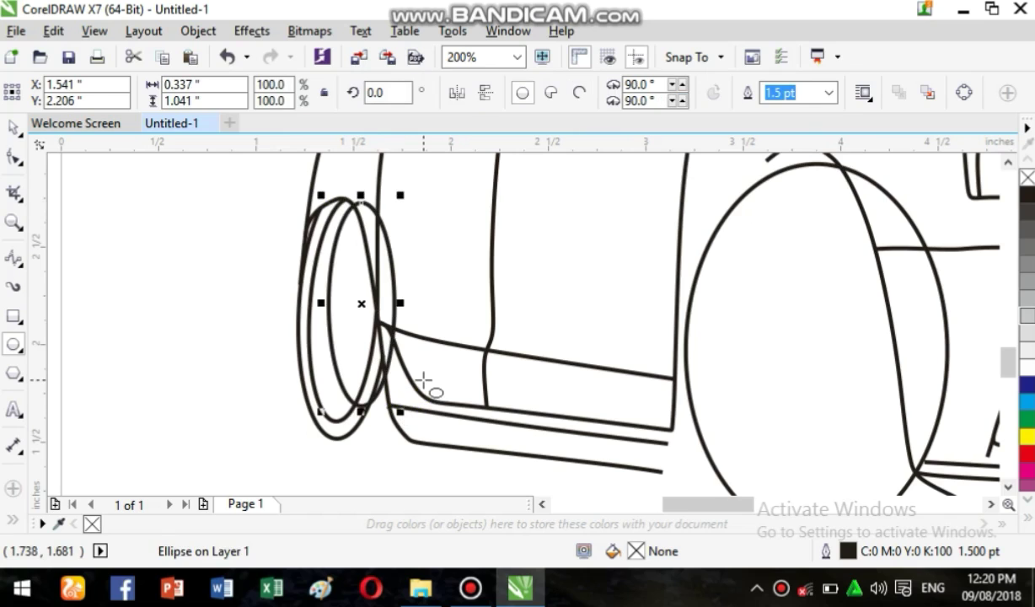
{"action": "left_click", "coordinate": [362, 304]}
{"action": "left_click_drag", "start_coordinate": [363, 196], "coordinate": [385, 214]}
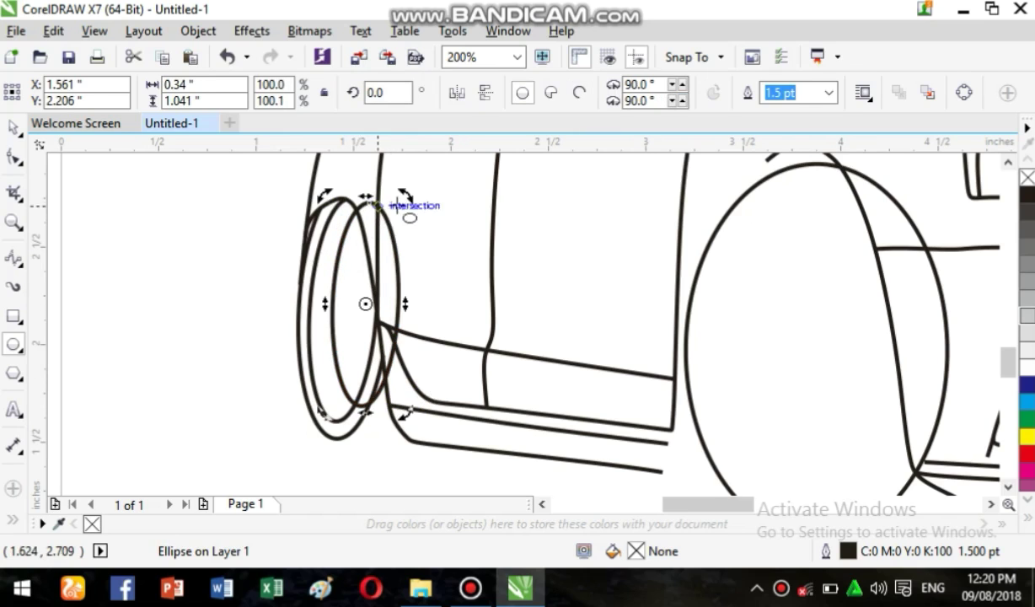
Step: Convert the second rim ellipse to an arc ending at 259° and increase its starting angle to trim it at the wheel's edge
{"action": "left_click", "coordinate": [579, 93]}
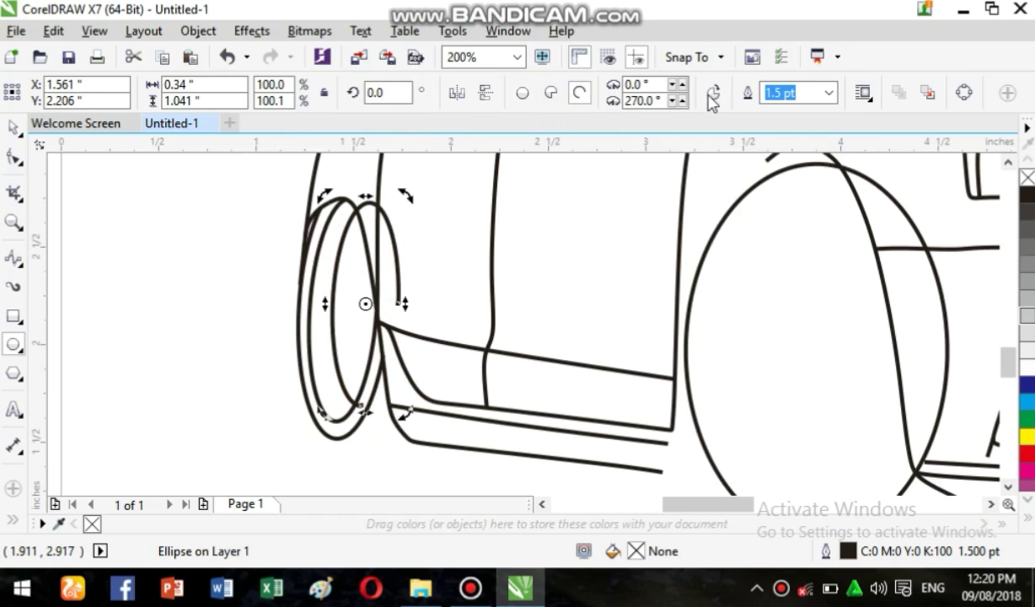
{"action": "left_click", "coordinate": [673, 100]}
{"action": "left_click", "coordinate": [673, 100]}
{"action": "left_click", "coordinate": [672, 100]}
{"action": "left_click", "coordinate": [673, 101]}
{"action": "left_click", "coordinate": [673, 100]}
{"action": "left_click", "coordinate": [672, 101]}
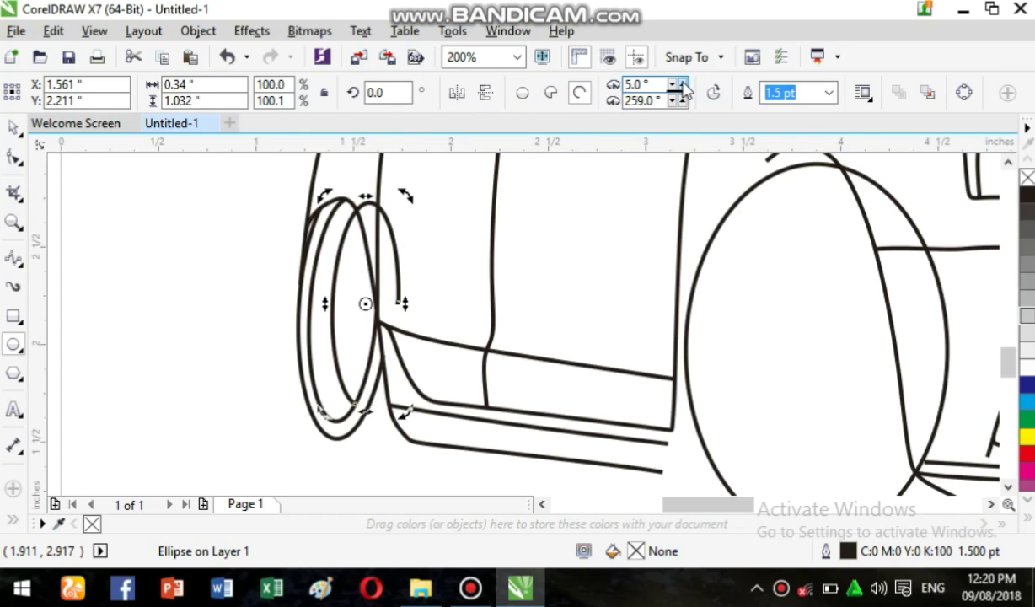
{"action": "left_click_drag", "start_coordinate": [683, 84], "coordinate": [683, 84]}
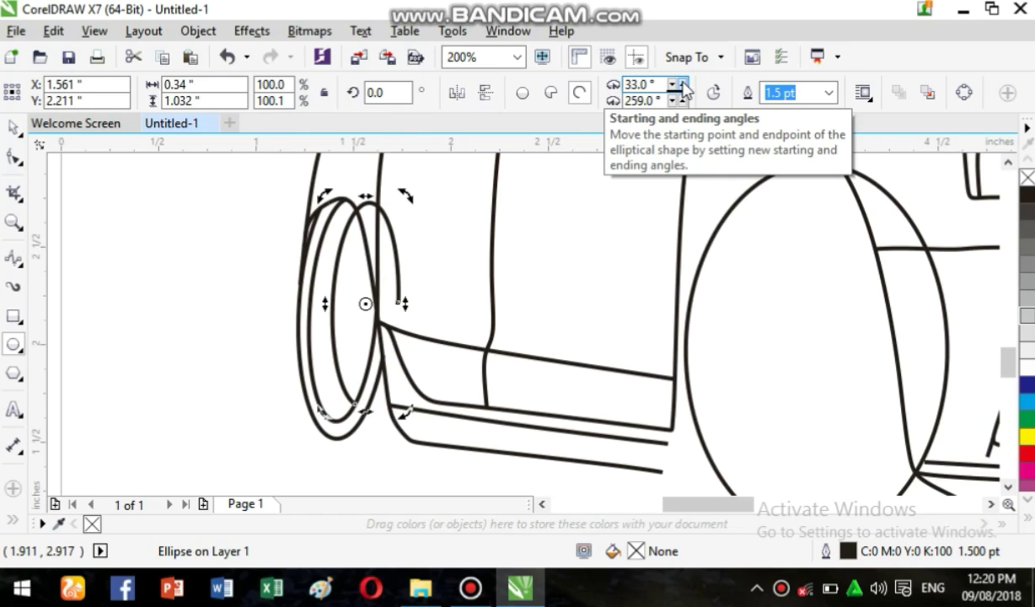
{"action": "left_click_drag", "start_coordinate": [683, 84], "coordinate": [682, 84]}
Step: Draw a small hub ellipse about 0.13 by 0.39 inches in the rear wheel and trim it to an arc from 79° to 280°
{"action": "left_click_drag", "start_coordinate": [355, 271], "coordinate": [381, 345]}
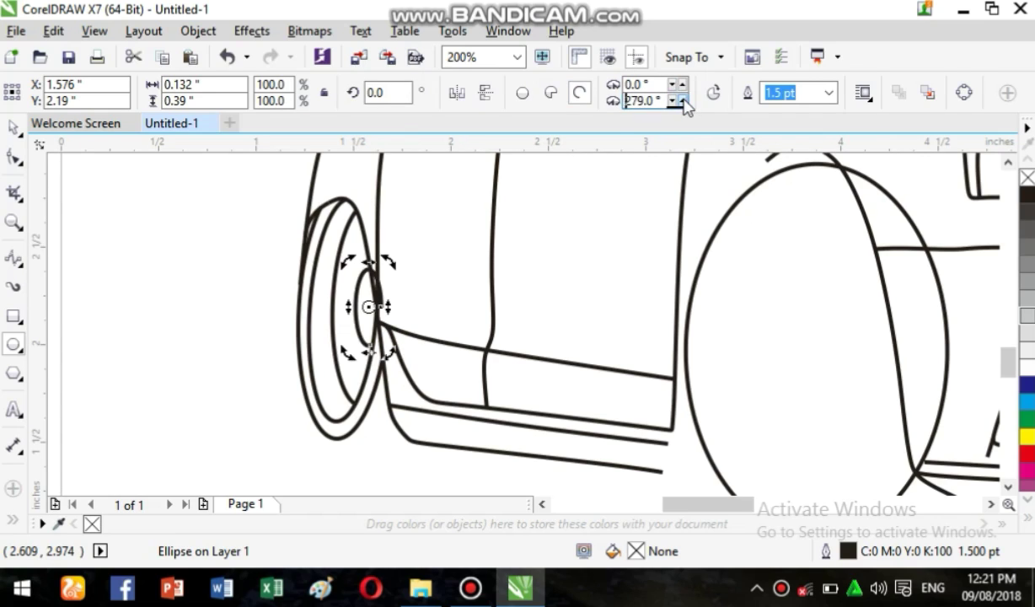
{"action": "left_click", "coordinate": [684, 100]}
{"action": "left_click", "coordinate": [682, 84]}
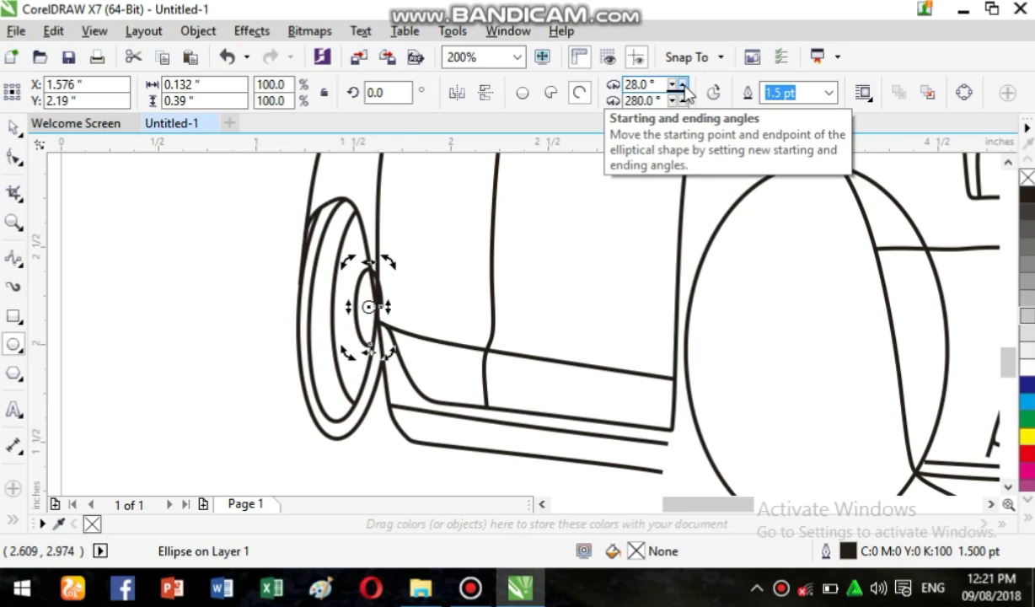
{"action": "left_click", "coordinate": [684, 85]}
{"action": "left_click", "coordinate": [683, 86]}
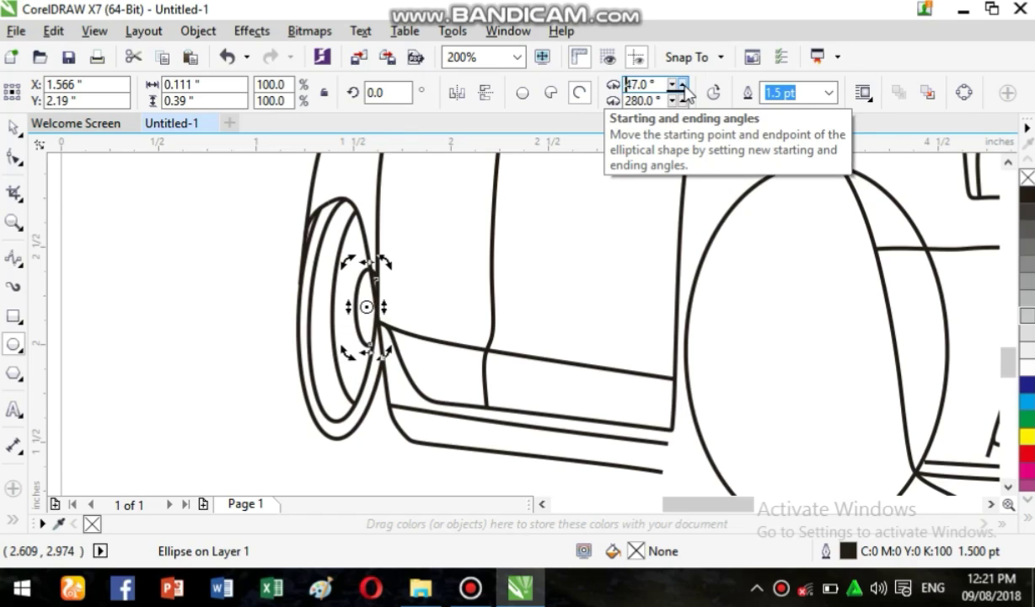
{"action": "left_click_drag", "start_coordinate": [684, 85], "coordinate": [683, 85]}
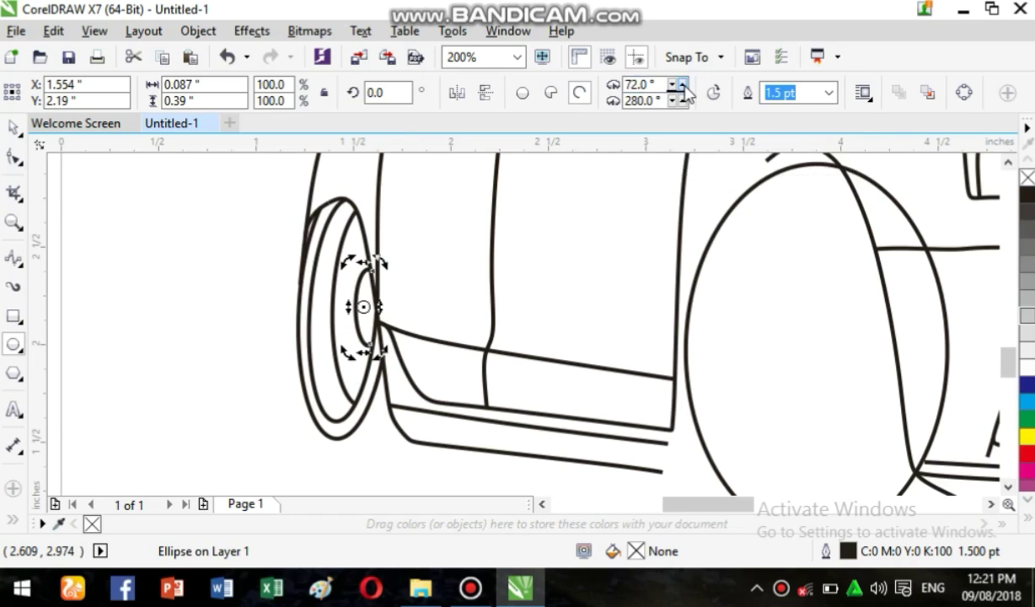
{"action": "left_click", "coordinate": [684, 85]}
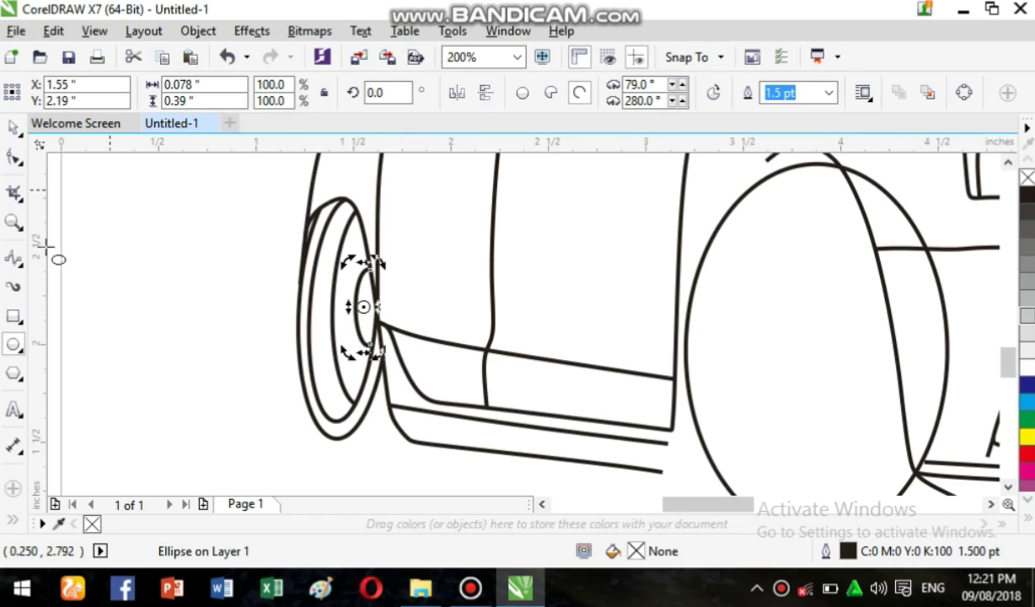
Step: Draw a B-spline from the rear tyre's lowest point to the lower sill line and widen it to about 0.43 inches
{"action": "left_click", "coordinate": [14, 258]}
{"action": "left_click", "coordinate": [335, 437]}
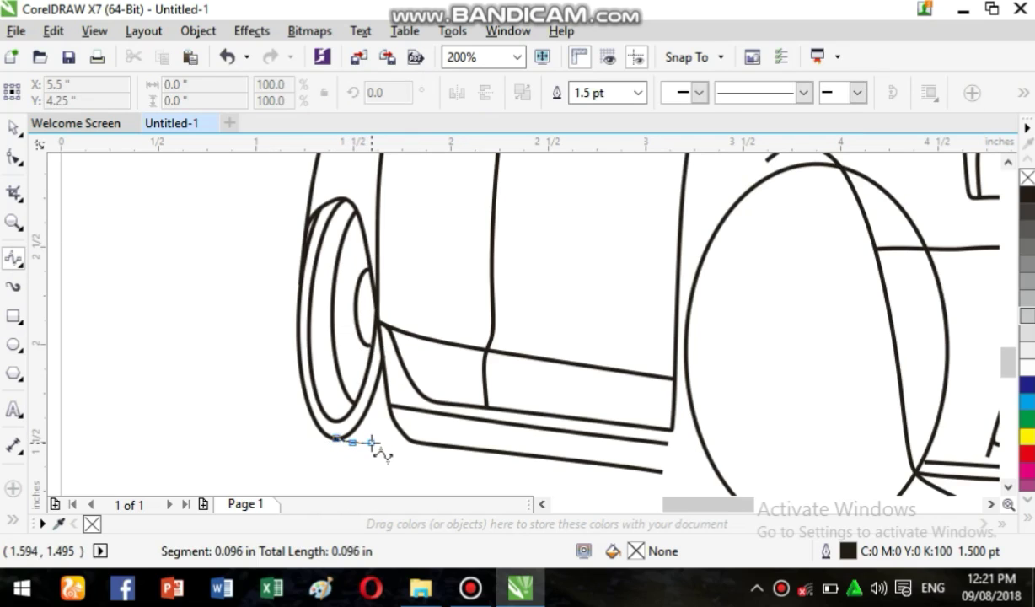
{"action": "left_click", "coordinate": [372, 441]}
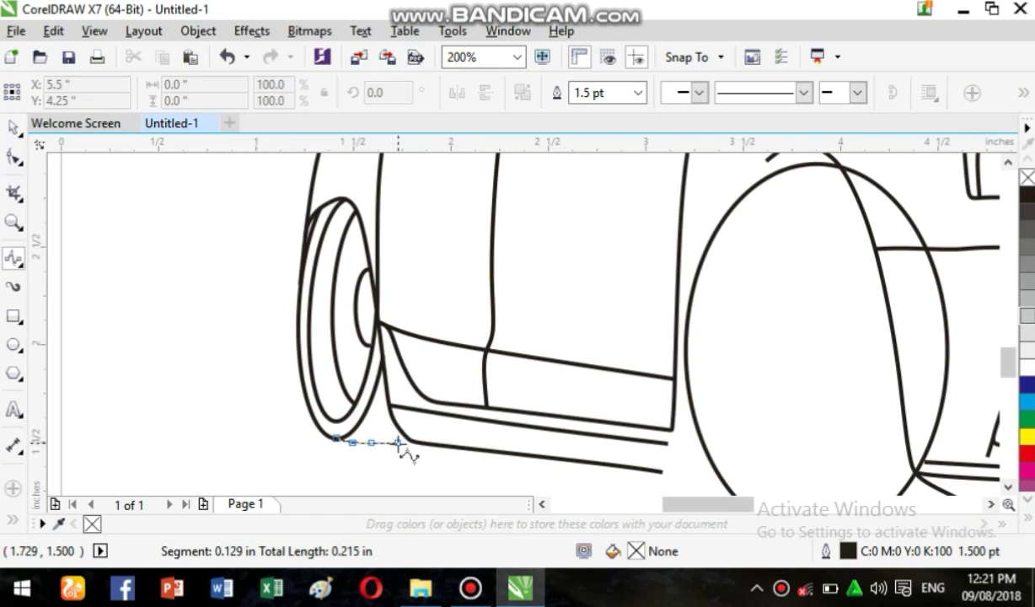
{"action": "left_click", "coordinate": [398, 443]}
{"action": "double_click", "coordinate": [414, 441]}
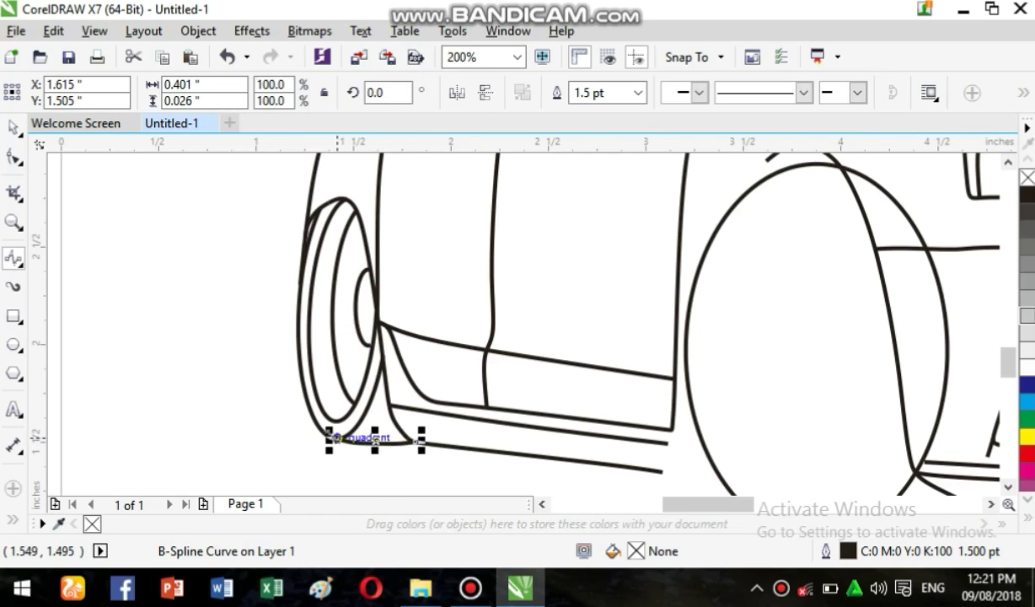
{"action": "left_click_drag", "start_coordinate": [329, 438], "coordinate": [322, 438]}
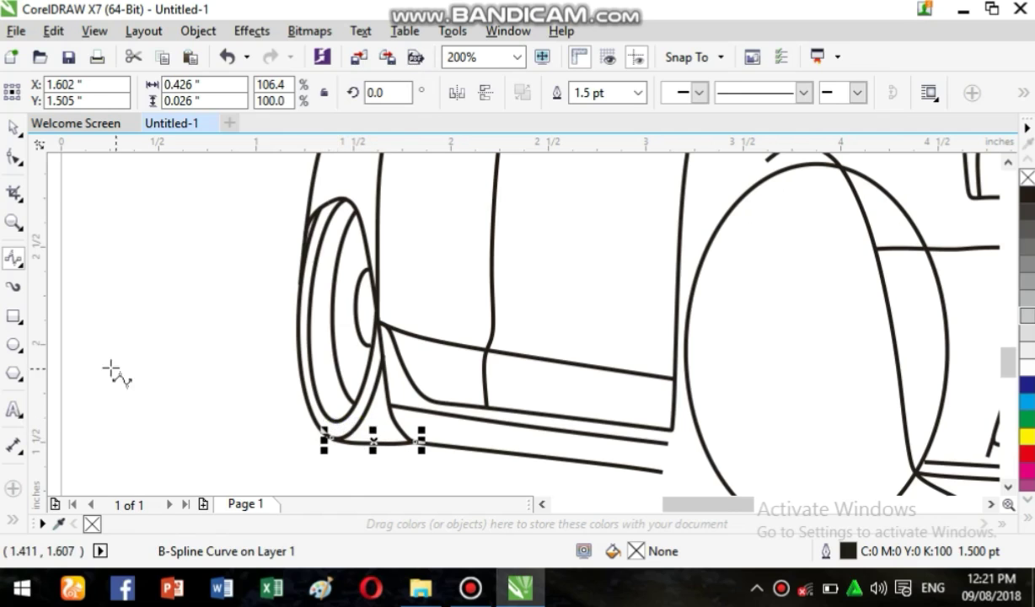
Step: Resize the front wheel ellipse to about 1.2 by 1.87 inches so that it fits under the front wheel arch
{"action": "left_click", "coordinate": [14, 344]}
{"action": "left_click", "coordinate": [818, 348]}
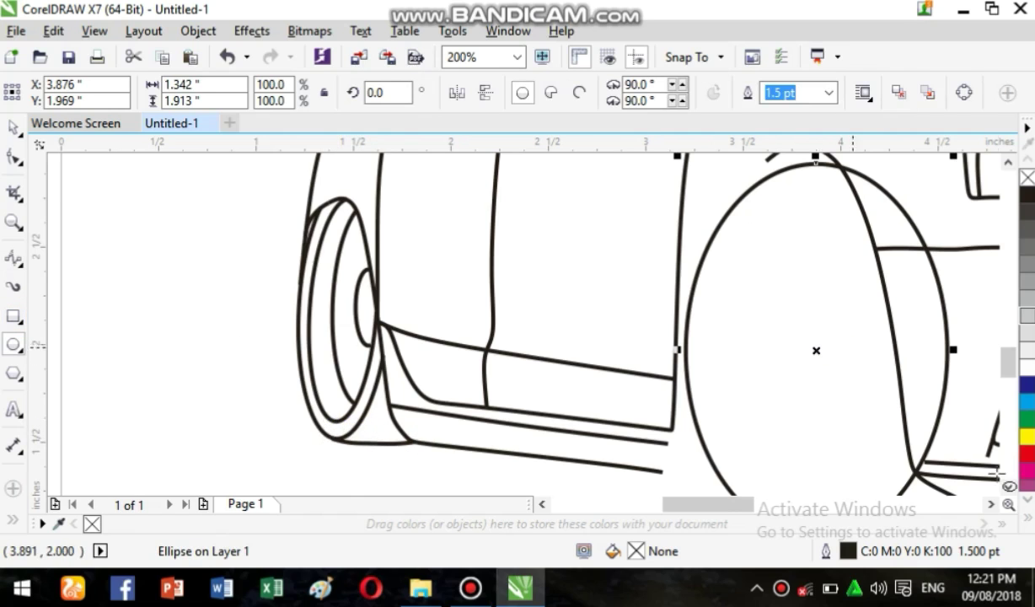
{"action": "left_click_drag", "start_coordinate": [753, 502], "coordinate": [771, 503]}
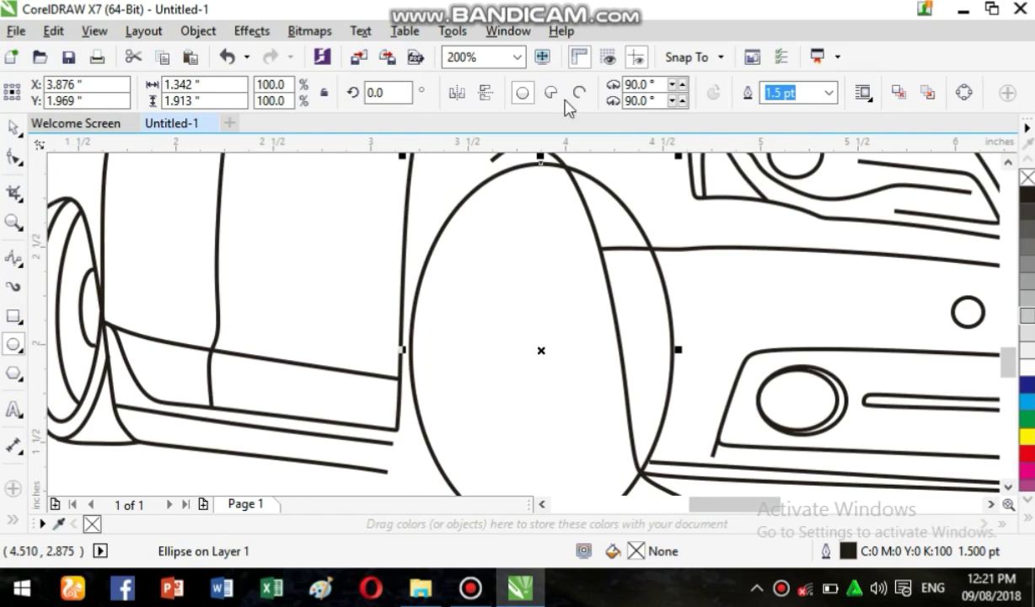
{"action": "left_click", "coordinate": [517, 56]}
{"action": "left_click", "coordinate": [474, 228]}
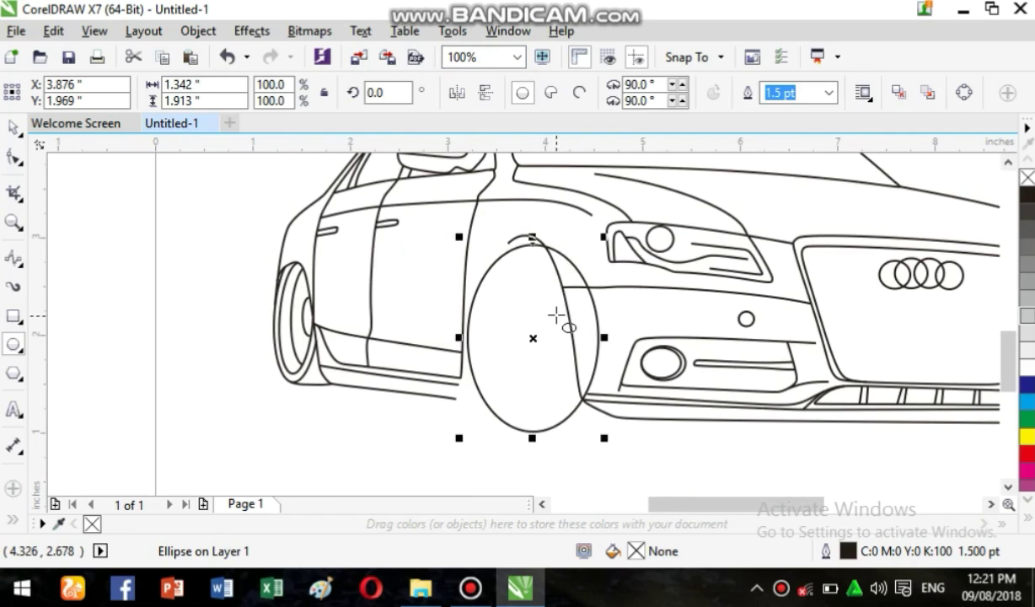
{"action": "left_click", "coordinate": [534, 337]}
{"action": "left_click_drag", "start_coordinate": [534, 338], "coordinate": [531, 328]}
{"action": "left_click_drag", "start_coordinate": [536, 240], "coordinate": [535, 231]}
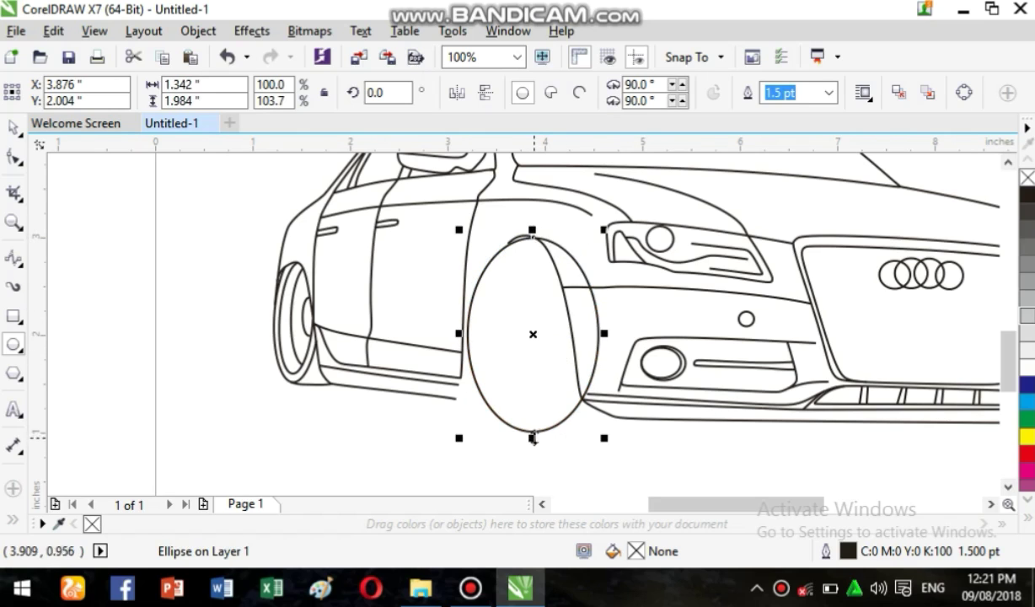
{"action": "left_click_drag", "start_coordinate": [533, 438], "coordinate": [535, 427]}
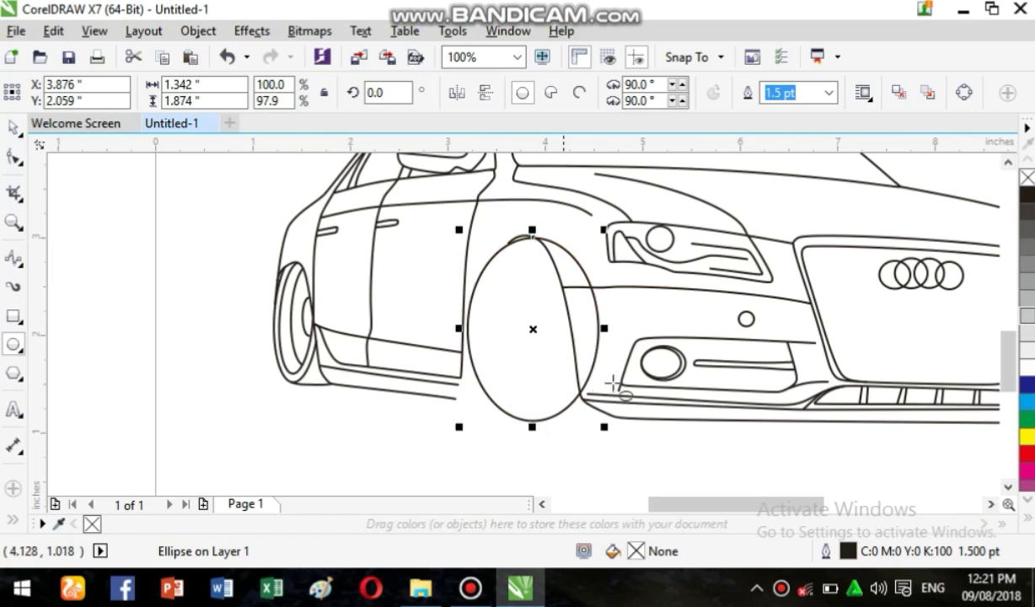
{"action": "mouse_move", "coordinate": [604, 328]}
{"action": "left_mouse_down"}
{"action": "mouse_move", "coordinate": [583, 337]}
{"action": "mouse_move", "coordinate": [590, 334]}
{"action": "left_mouse_up"}
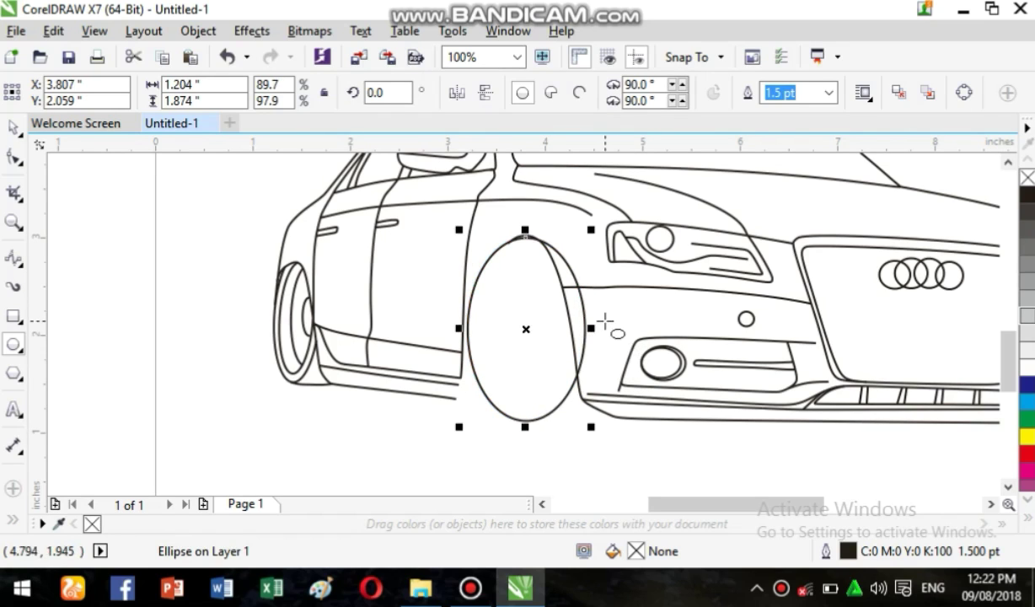
Step: Convert the front wheel's tyre ellipse to an arc with an ending angle of 330°, meeting the front bumper edge
{"action": "left_click", "coordinate": [581, 93]}
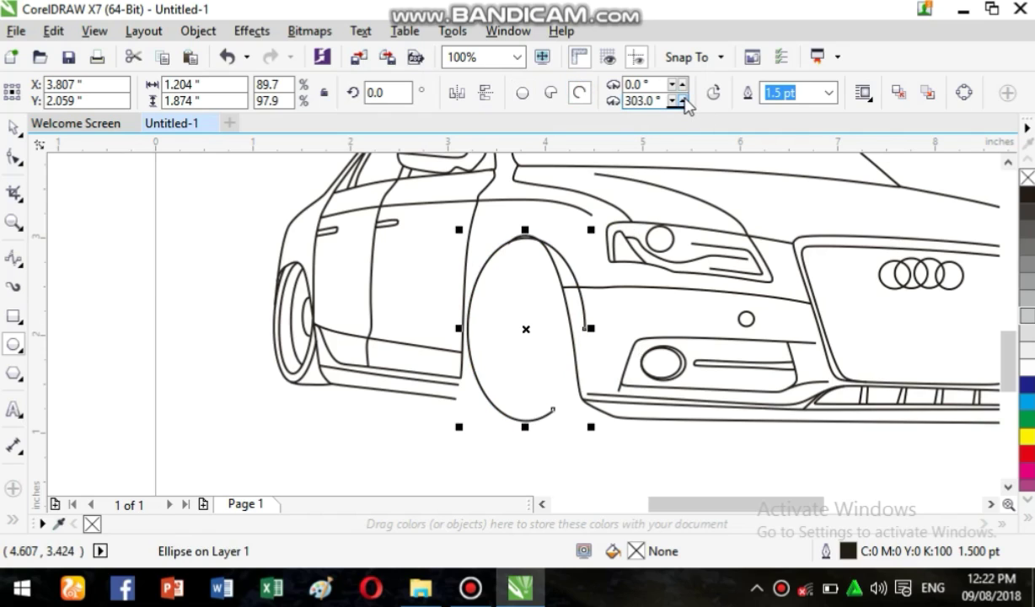
{"action": "left_click", "coordinate": [683, 98]}
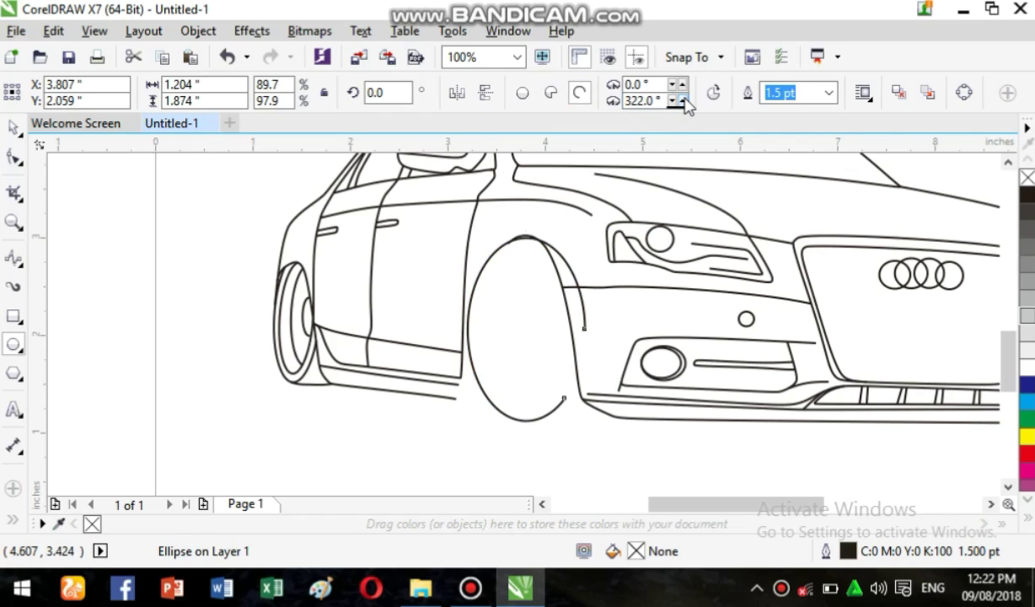
{"action": "left_click", "coordinate": [682, 98]}
{"action": "left_click", "coordinate": [683, 98]}
{"action": "left_click", "coordinate": [683, 98]}
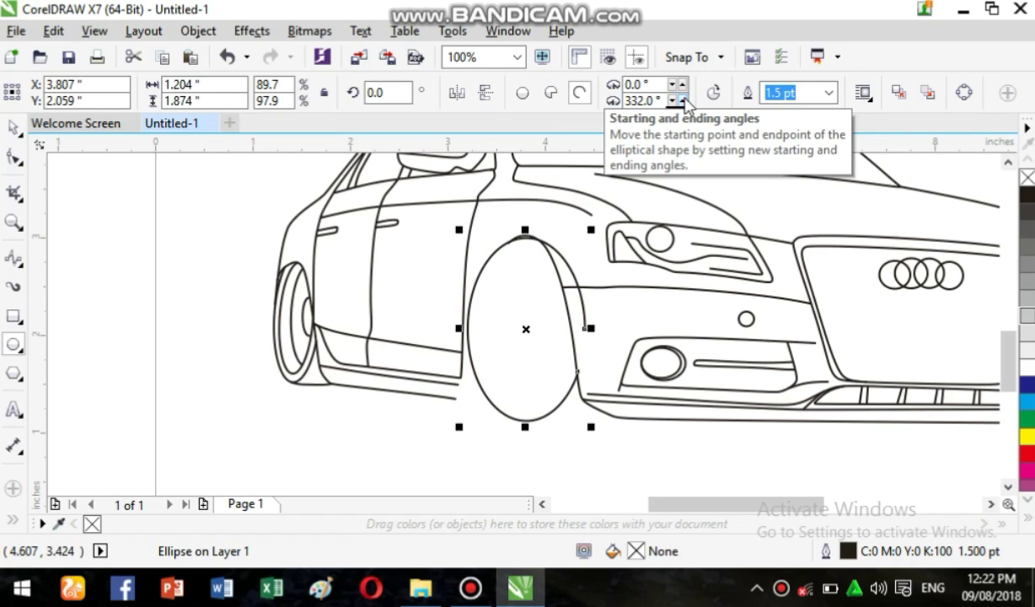
{"action": "left_click", "coordinate": [673, 101]}
{"action": "left_click", "coordinate": [672, 102]}
{"action": "left_click", "coordinate": [673, 101]}
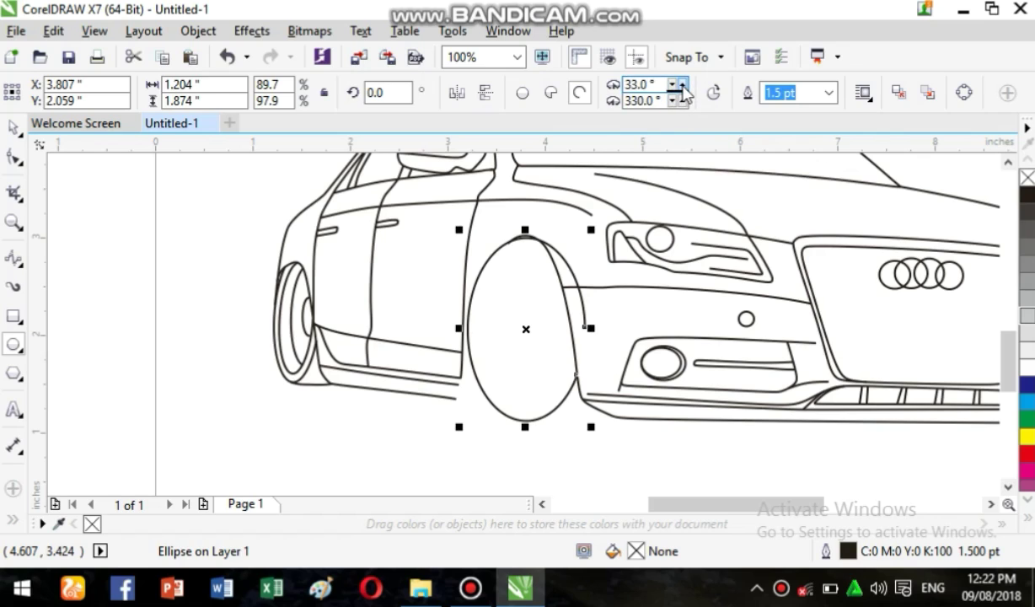
Step: Set the front tyre arc's starting angle to 78° to trim it at the top of the wheel arch
{"action": "left_click", "coordinate": [682, 84]}
{"action": "left_click", "coordinate": [682, 84]}
{"action": "left_click", "coordinate": [682, 84]}
{"action": "left_click", "coordinate": [682, 84]}
{"action": "left_click", "coordinate": [681, 84]}
{"action": "left_click", "coordinate": [682, 85]}
{"action": "left_click", "coordinate": [681, 84]}
{"action": "left_click", "coordinate": [682, 84]}
{"action": "left_click", "coordinate": [681, 85]}
{"action": "left_click", "coordinate": [682, 84]}
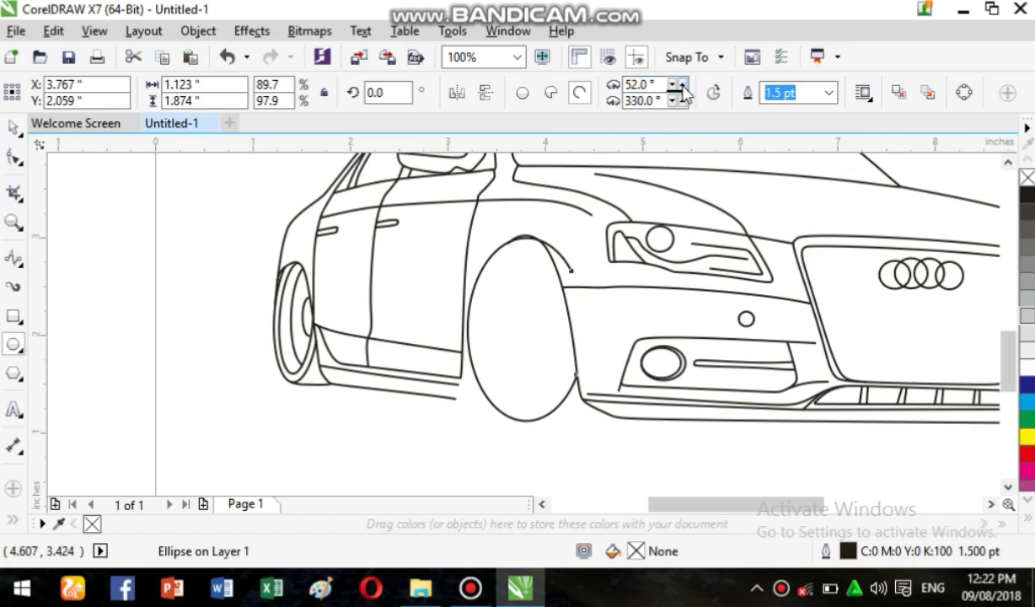
{"action": "left_click", "coordinate": [682, 84]}
{"action": "left_click", "coordinate": [682, 84]}
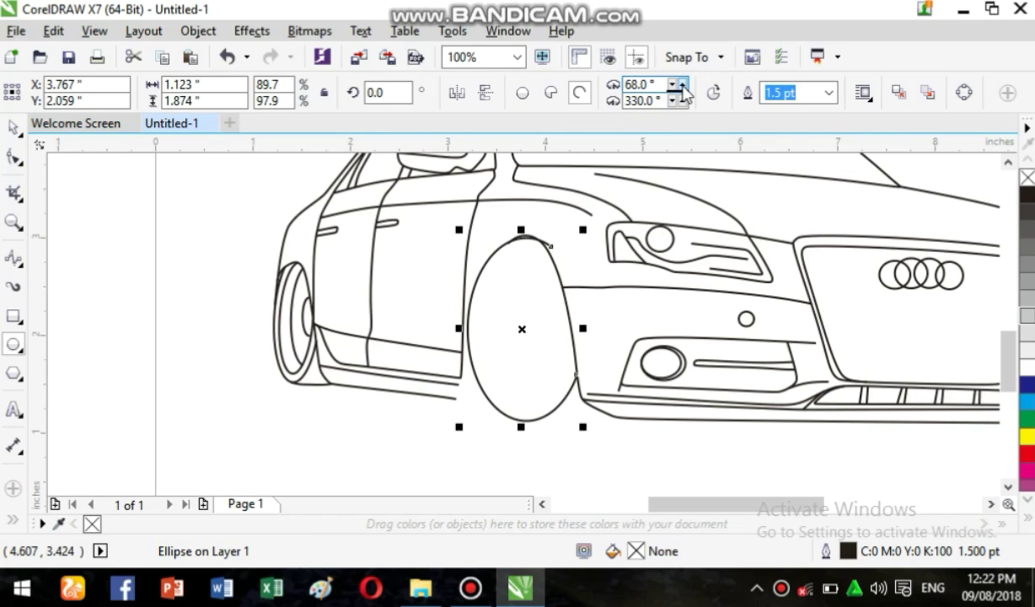
{"action": "left_click", "coordinate": [682, 85]}
{"action": "left_click", "coordinate": [681, 84]}
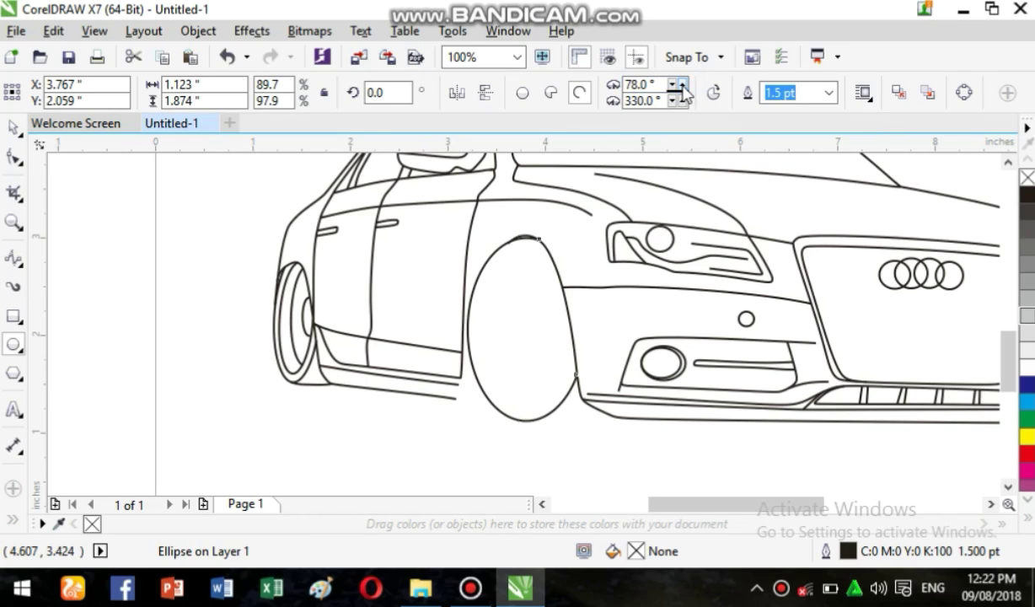
Step: Draw a rim ellipse inside the front tyre and fit it to about 1.01 by 1.59 inches
{"action": "left_click_drag", "start_coordinate": [484, 240], "coordinate": [527, 404]}
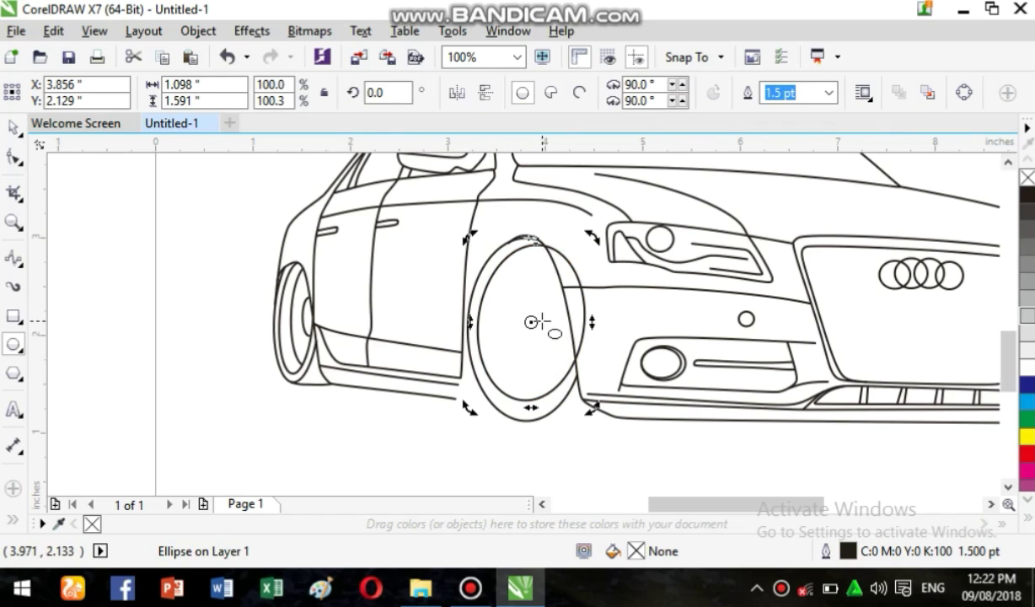
{"action": "left_click", "coordinate": [530, 323]}
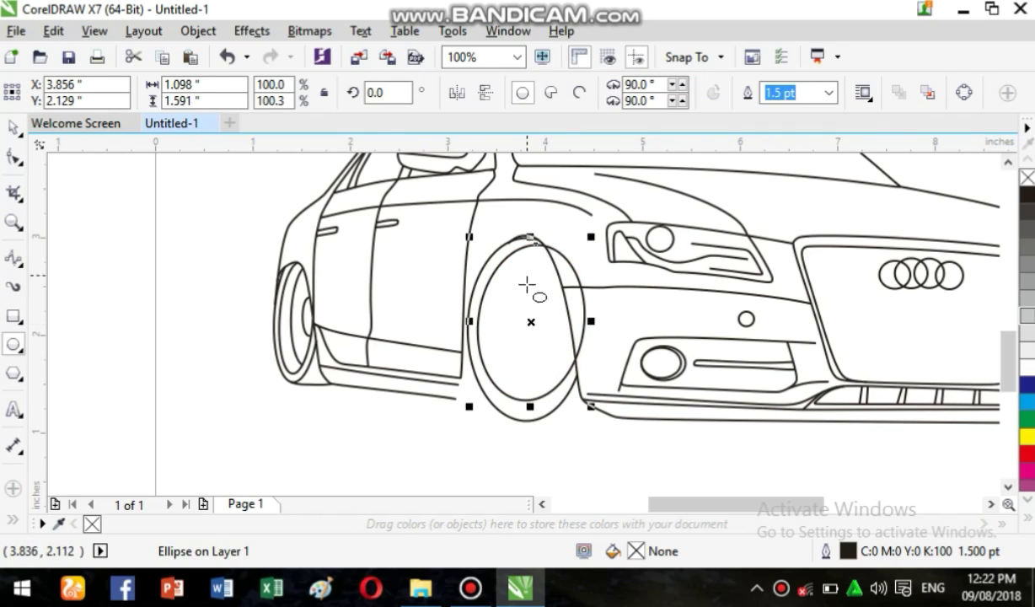
{"action": "left_click", "coordinate": [531, 328]}
{"action": "left_click_drag", "start_coordinate": [531, 277], "coordinate": [524, 238]}
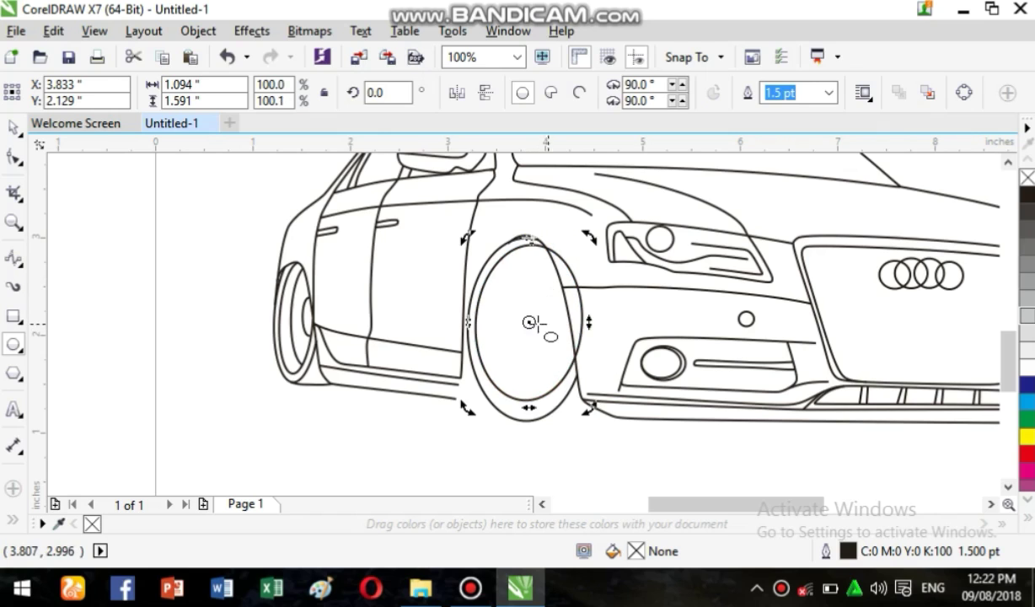
{"action": "left_click", "coordinate": [530, 321]}
{"action": "mouse_move", "coordinate": [586, 321]}
{"action": "left_mouse_down"}
{"action": "mouse_move", "coordinate": [596, 322]}
{"action": "mouse_move", "coordinate": [585, 321]}
{"action": "left_mouse_up"}
{"action": "left_click_drag", "start_coordinate": [469, 322], "coordinate": [474, 329]}
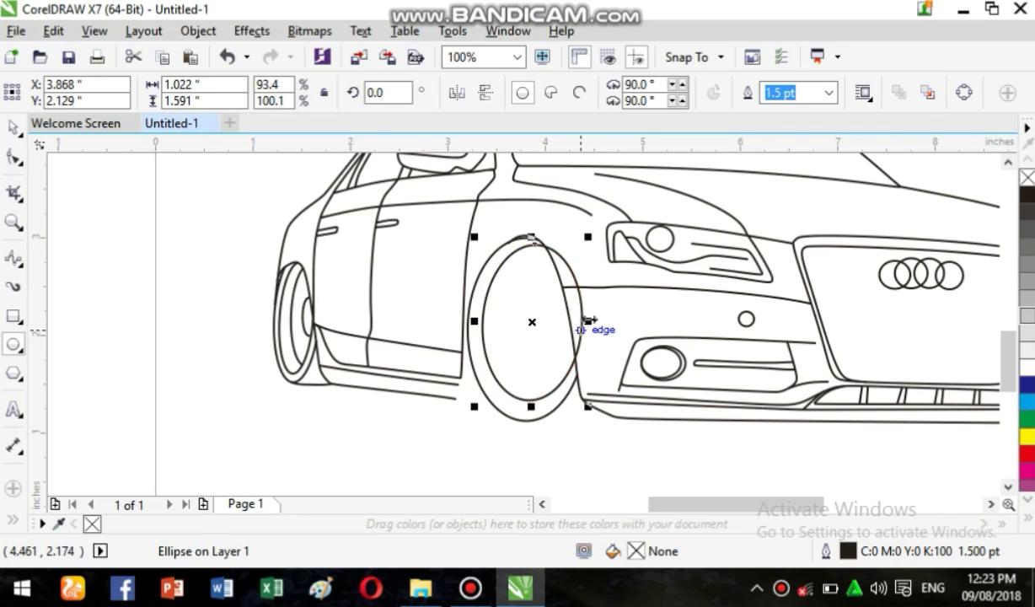
{"action": "mouse_move", "coordinate": [588, 322]}
{"action": "left_mouse_down"}
{"action": "mouse_move", "coordinate": [570, 322]}
{"action": "mouse_move", "coordinate": [597, 338]}
{"action": "mouse_move", "coordinate": [582, 323]}
{"action": "left_mouse_up"}
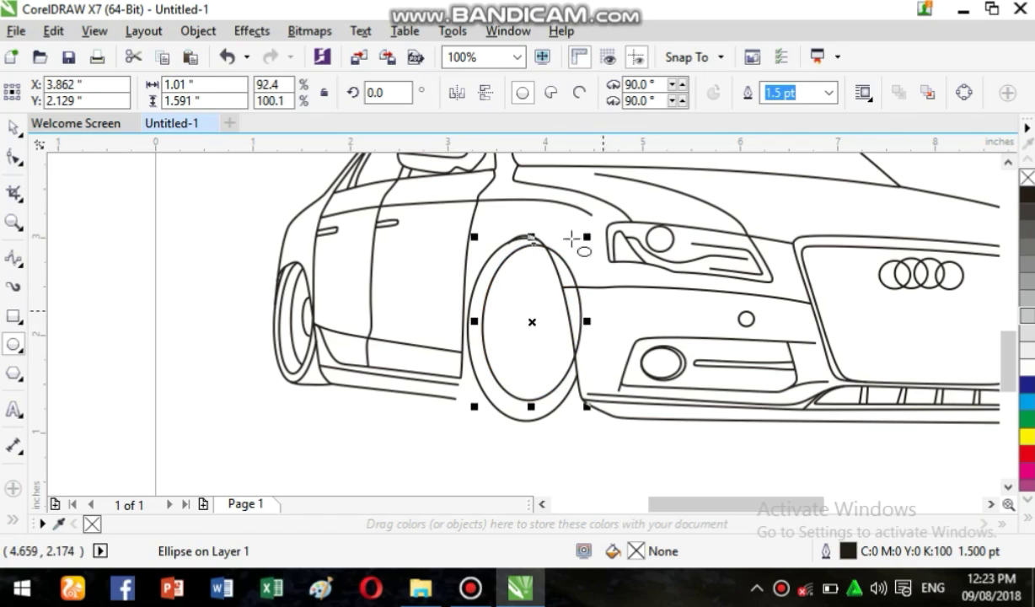
Step: Convert the front rim ellipse to an arc and widen the outer tyre arc to about 1.16 inches
{"action": "left_click", "coordinate": [577, 96]}
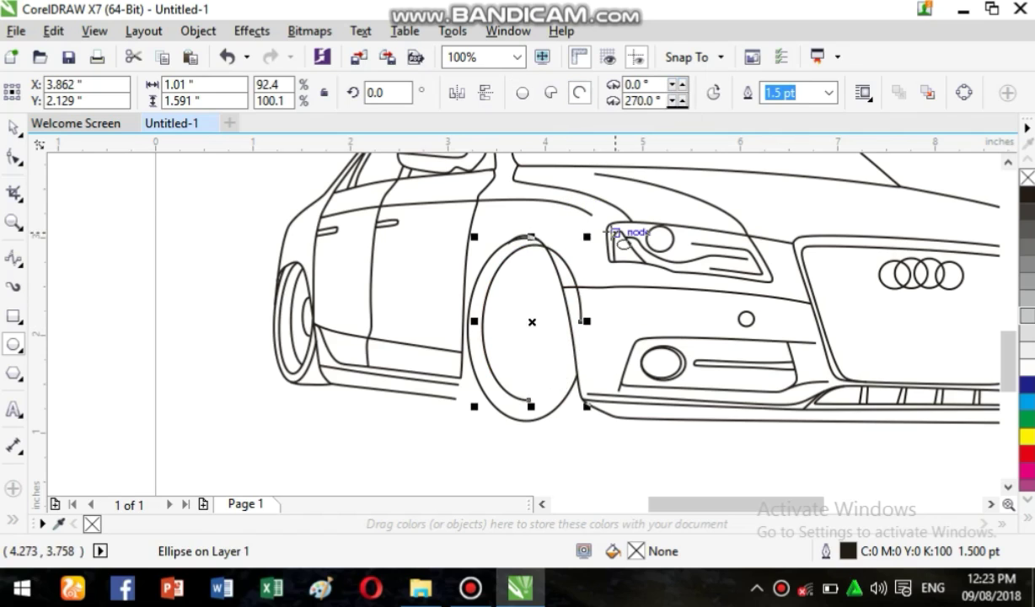
{"action": "key", "text": "ctrl+z"}
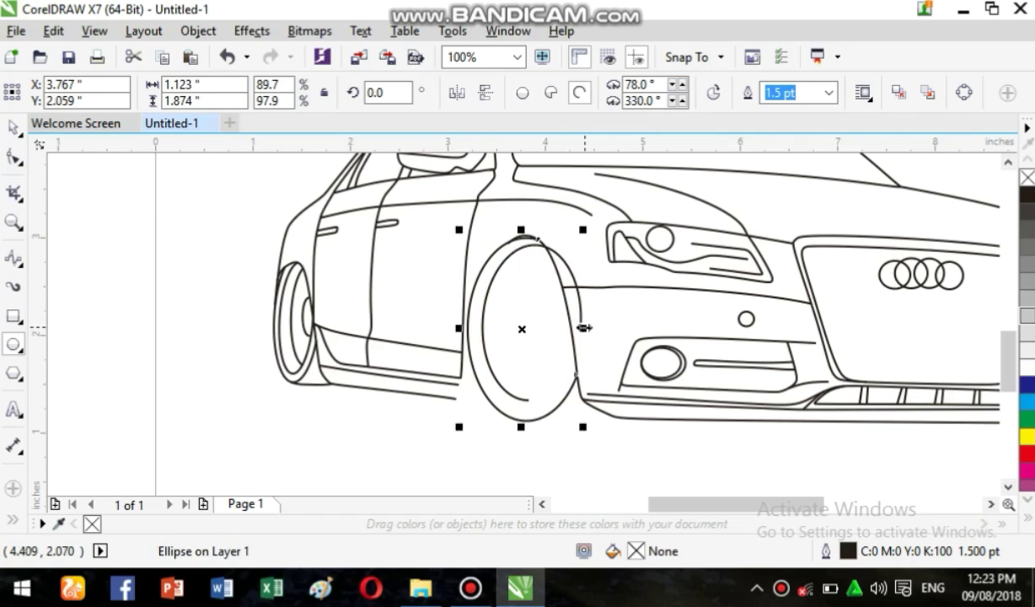
{"action": "left_click_drag", "start_coordinate": [586, 328], "coordinate": [589, 325]}
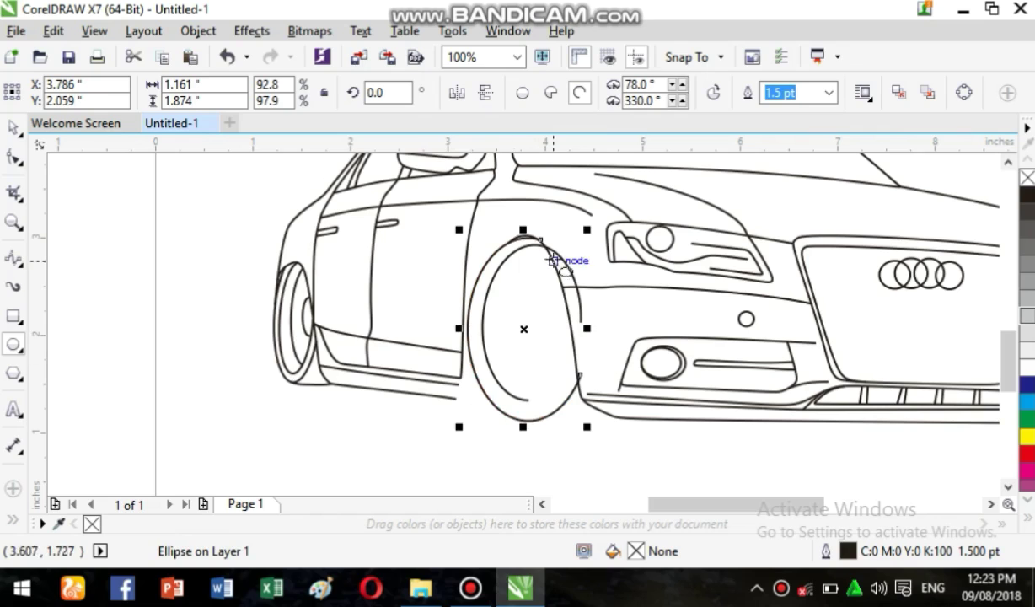
Step: Set the front rim arc's ending angle to 336° so that it reaches the bumper edge
{"action": "left_click_drag", "start_coordinate": [489, 366], "coordinate": [489, 367]}
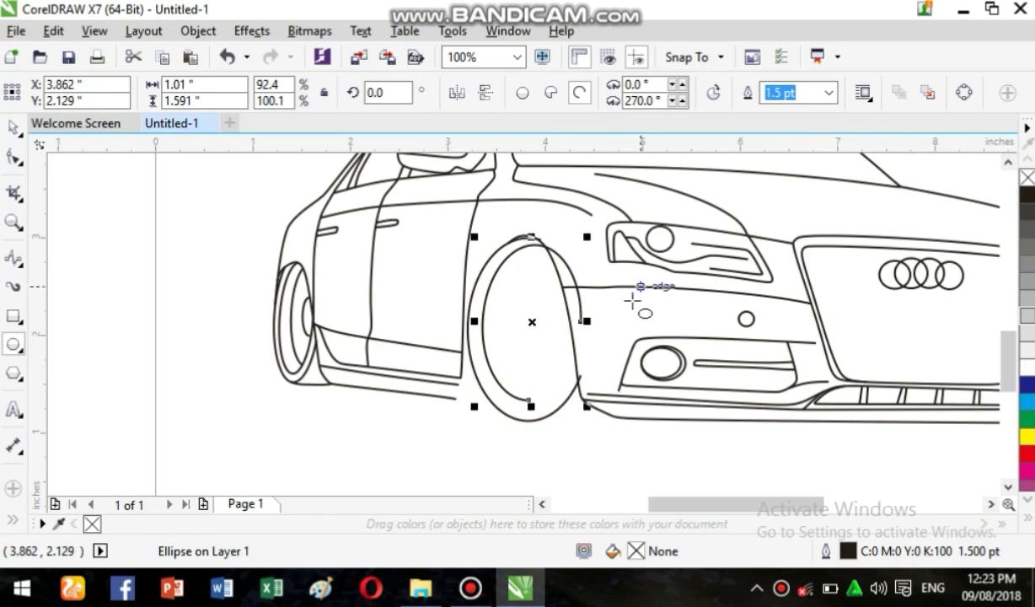
{"action": "left_click", "coordinate": [682, 100]}
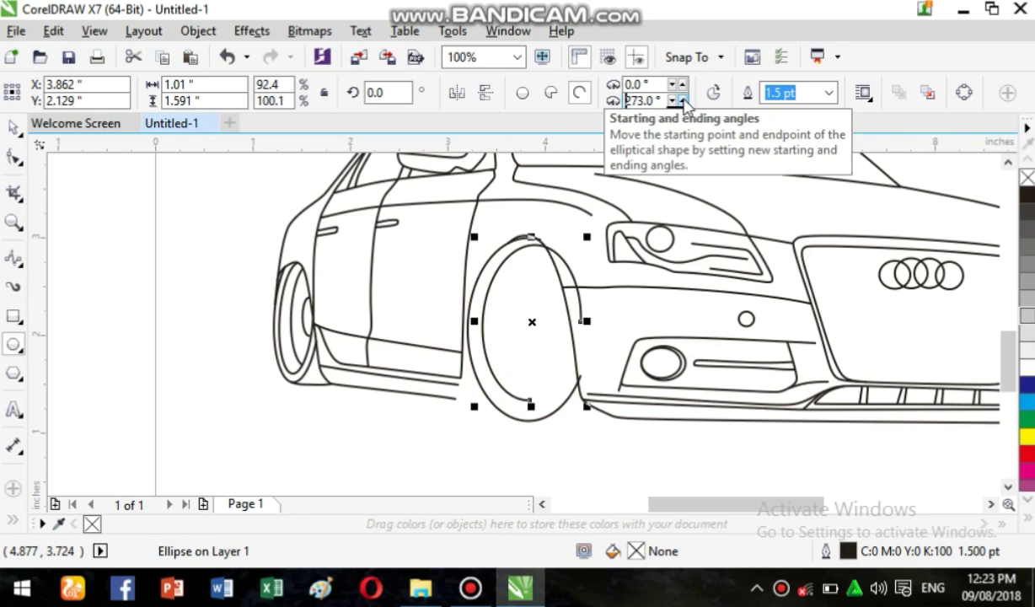
{"action": "left_click", "coordinate": [683, 101]}
{"action": "left_click", "coordinate": [683, 100]}
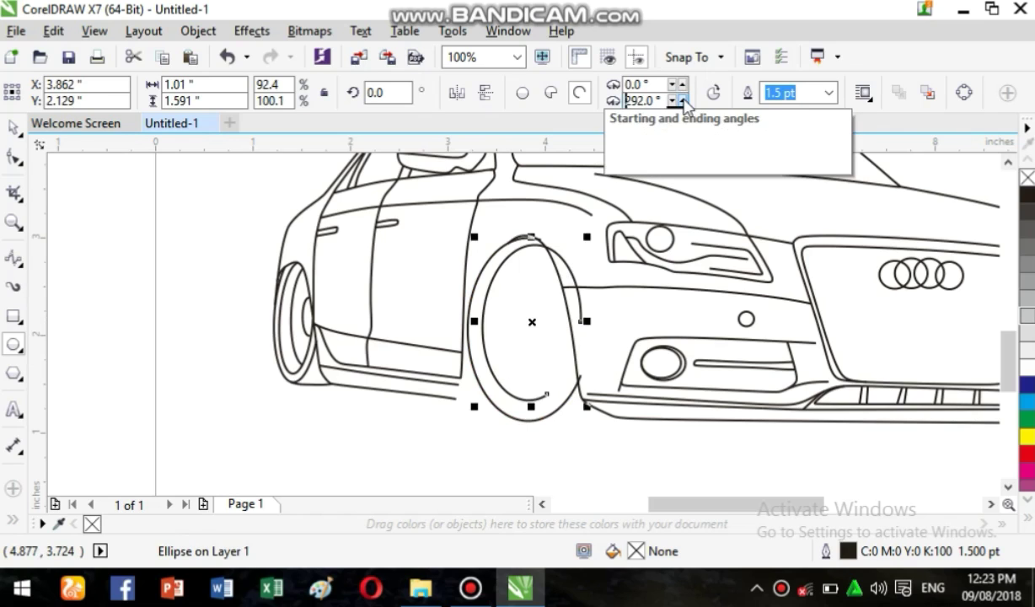
{"action": "left_click", "coordinate": [683, 101]}
{"action": "left_click", "coordinate": [683, 101]}
{"action": "left_click", "coordinate": [682, 101]}
{"action": "left_click", "coordinate": [683, 100]}
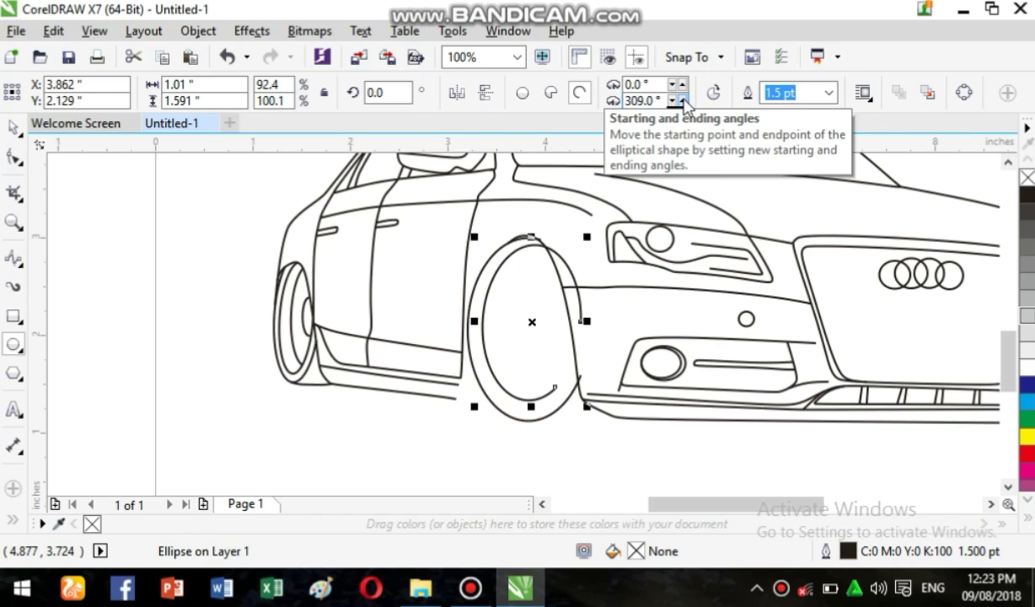
{"action": "left_click", "coordinate": [683, 101]}
{"action": "left_click", "coordinate": [683, 100]}
{"action": "left_click", "coordinate": [683, 100]}
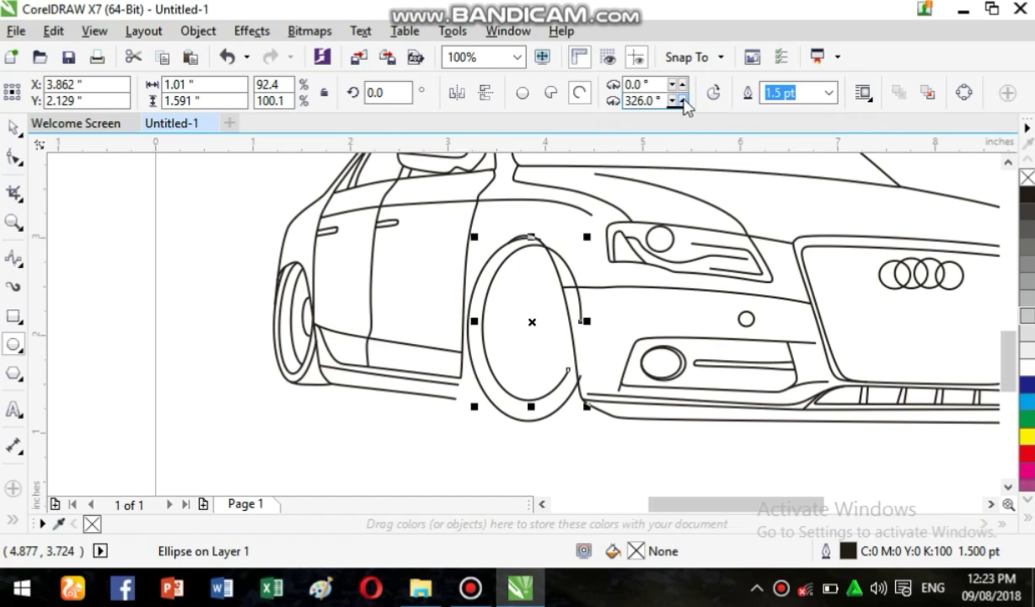
{"action": "left_click", "coordinate": [682, 98]}
{"action": "left_click", "coordinate": [682, 100]}
Step: Reduce the front rim arc's height to about 1.49 inches from its upper side and set its starting angle to 67°
{"action": "mouse_move", "coordinate": [531, 237]}
{"action": "left_mouse_down"}
{"action": "mouse_move", "coordinate": [534, 229]}
{"action": "mouse_move", "coordinate": [532, 252]}
{"action": "mouse_move", "coordinate": [531, 240]}
{"action": "left_mouse_up"}
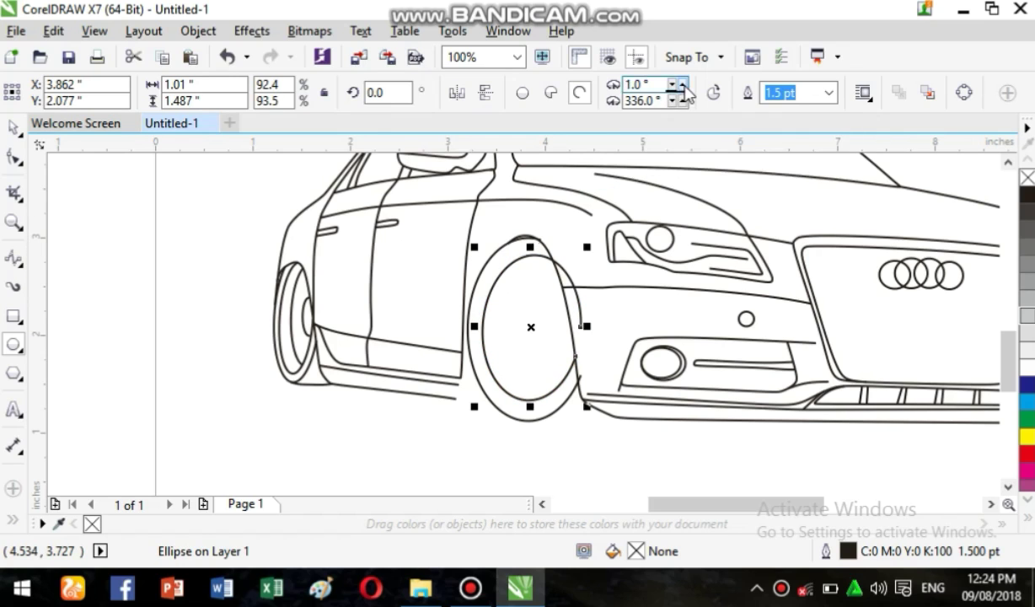
{"action": "left_click", "coordinate": [683, 84]}
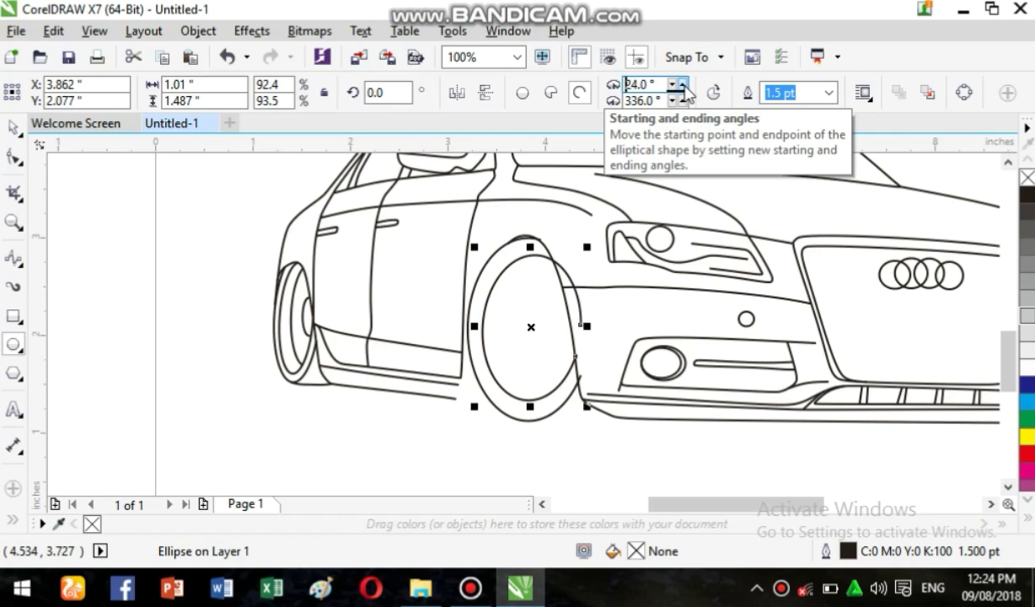
{"action": "left_click", "coordinate": [683, 85]}
{"action": "left_click", "coordinate": [683, 85]}
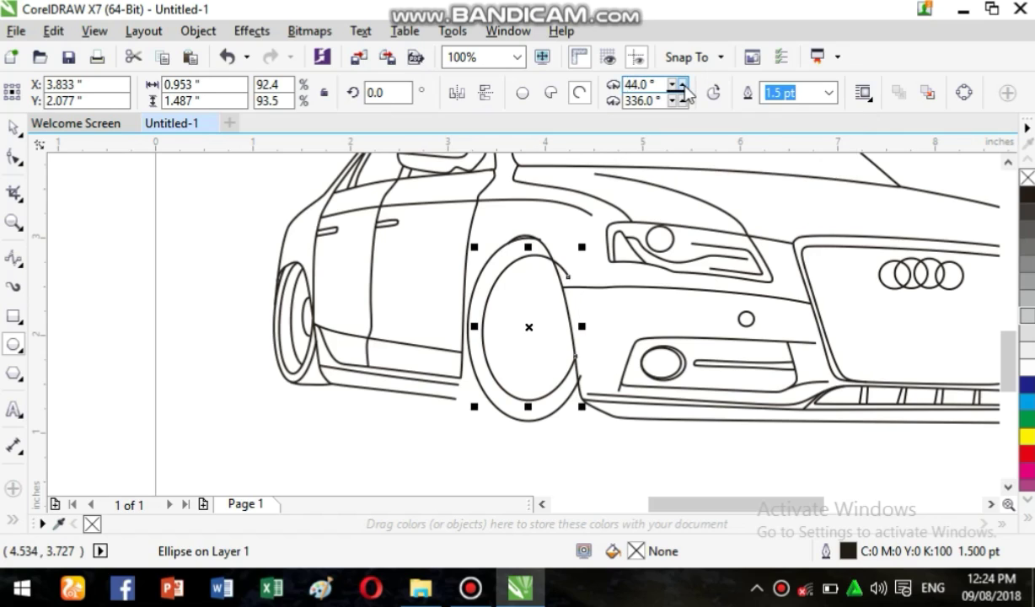
{"action": "left_click", "coordinate": [683, 85]}
{"action": "left_click", "coordinate": [682, 85]}
{"action": "left_click", "coordinate": [683, 84]}
{"action": "left_click", "coordinate": [683, 84]}
{"action": "left_click", "coordinate": [682, 84]}
Step: Set the outer front tyre arc's ending angle to 325° to remove its overlap past the bumper edge
{"action": "left_click", "coordinate": [561, 409]}
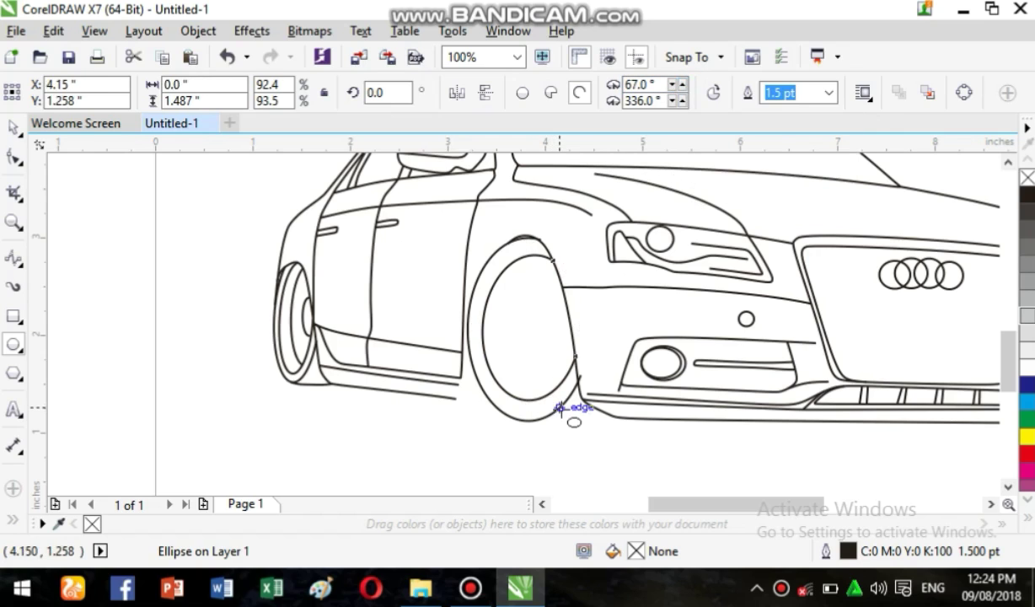
{"action": "left_click", "coordinate": [682, 101]}
{"action": "left_click", "coordinate": [681, 101]}
{"action": "left_click", "coordinate": [673, 102]}
{"action": "left_click", "coordinate": [673, 102]}
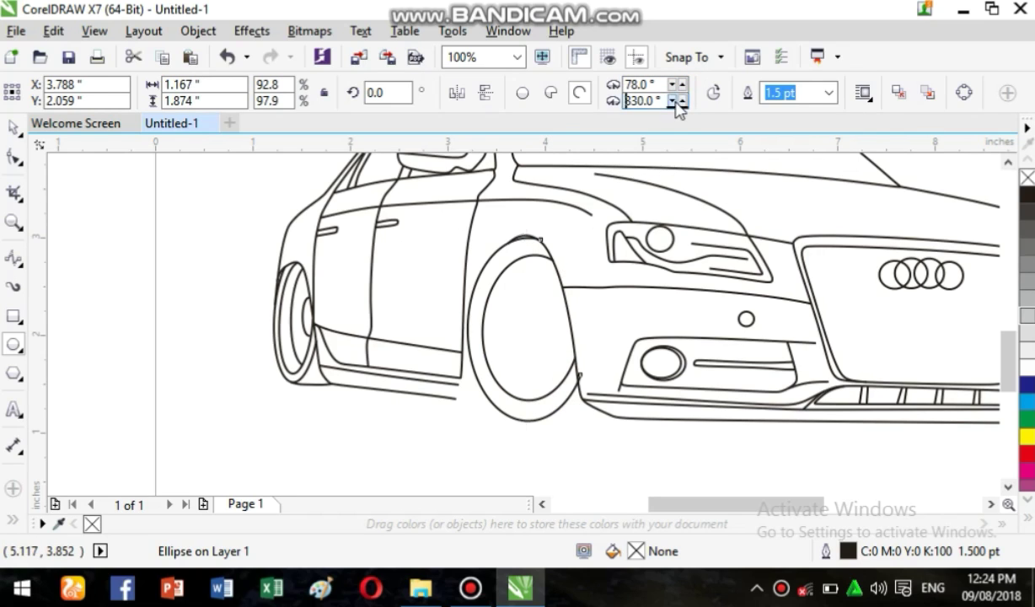
{"action": "left_click", "coordinate": [675, 102]}
{"action": "left_click", "coordinate": [675, 102]}
{"action": "left_click", "coordinate": [675, 102]}
{"action": "left_click", "coordinate": [675, 102]}
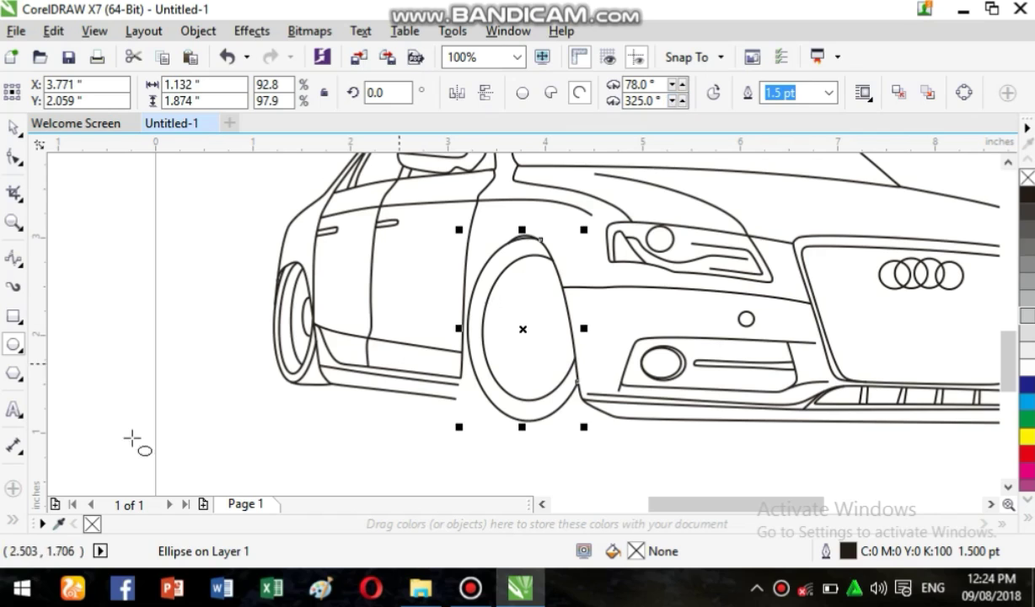
Step: Draw an inner rim ellipse about 1.09 by 1.36 inches in the front wheel and shift it slightly towards the bumper
{"action": "left_click_drag", "start_coordinate": [497, 261], "coordinate": [603, 396]}
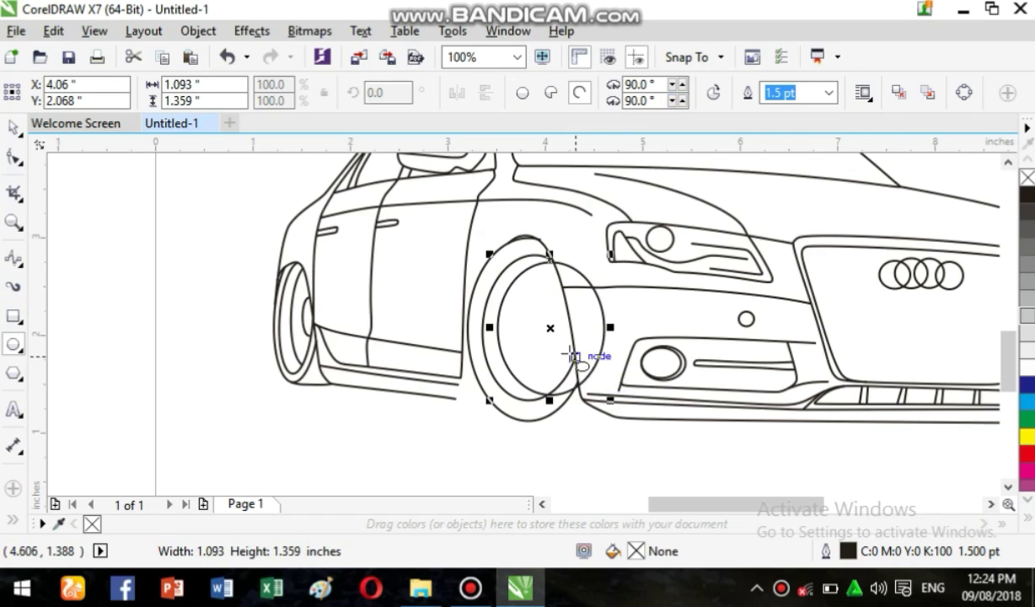
{"action": "left_click", "coordinate": [548, 331]}
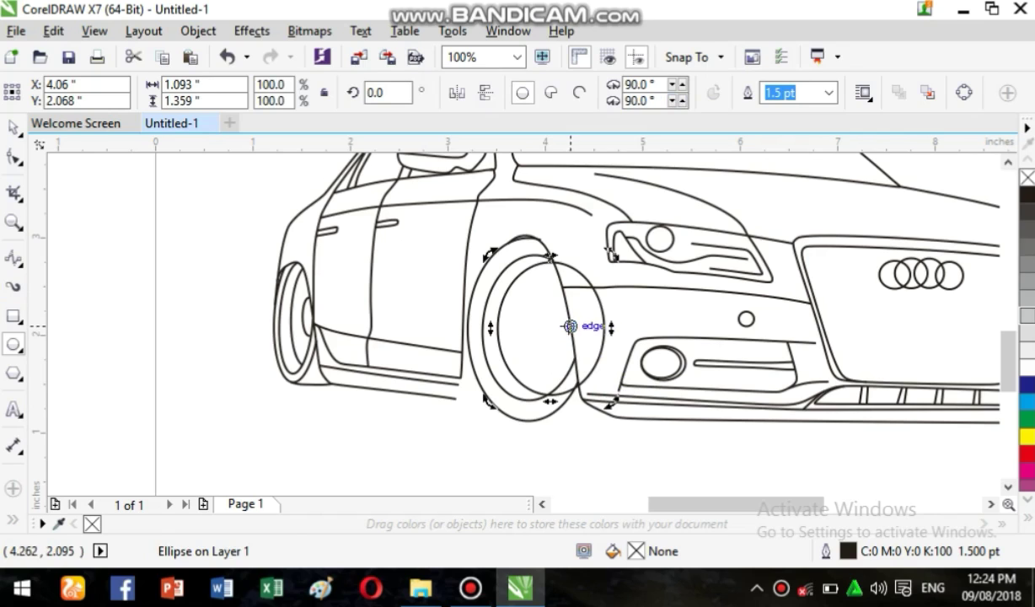
{"action": "left_click", "coordinate": [550, 326]}
{"action": "left_click_drag", "start_coordinate": [555, 325], "coordinate": [562, 323]}
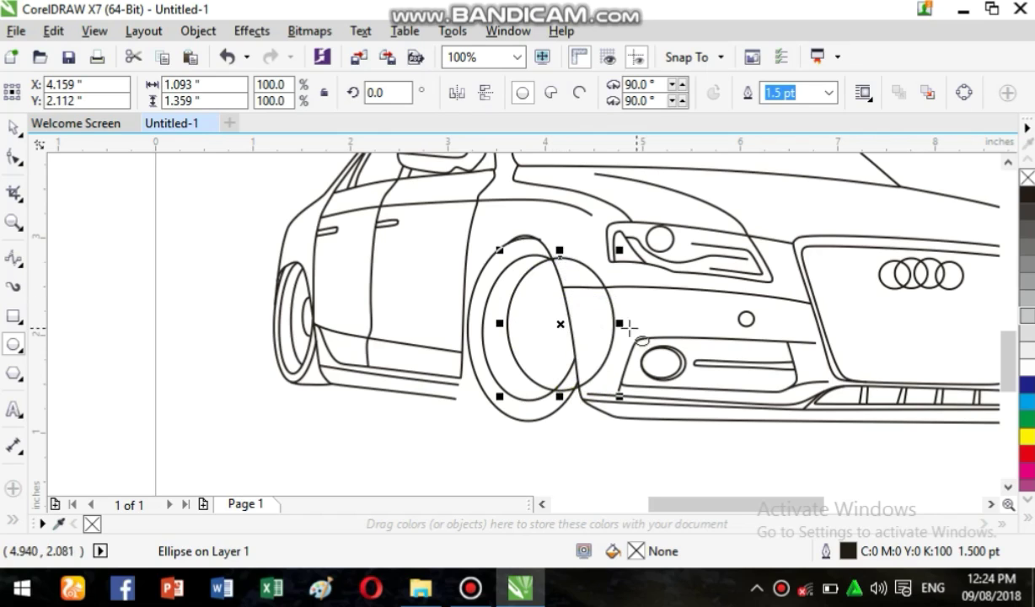
Step: Convert the inner rim ellipse to an arc with an ending angle of 262°
{"action": "left_click", "coordinate": [579, 91]}
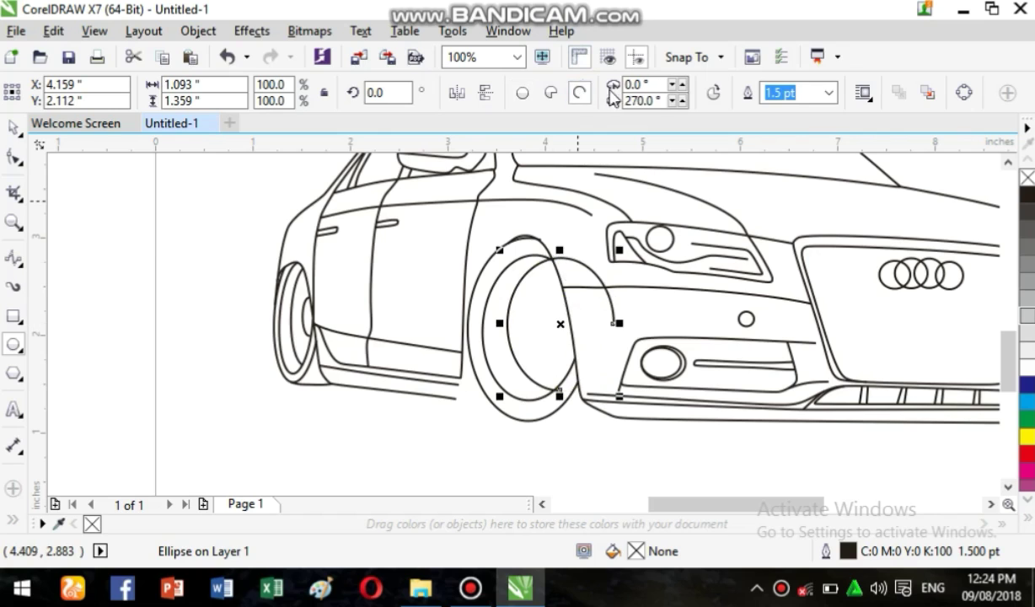
{"action": "left_click", "coordinate": [673, 101]}
{"action": "left_click", "coordinate": [672, 101]}
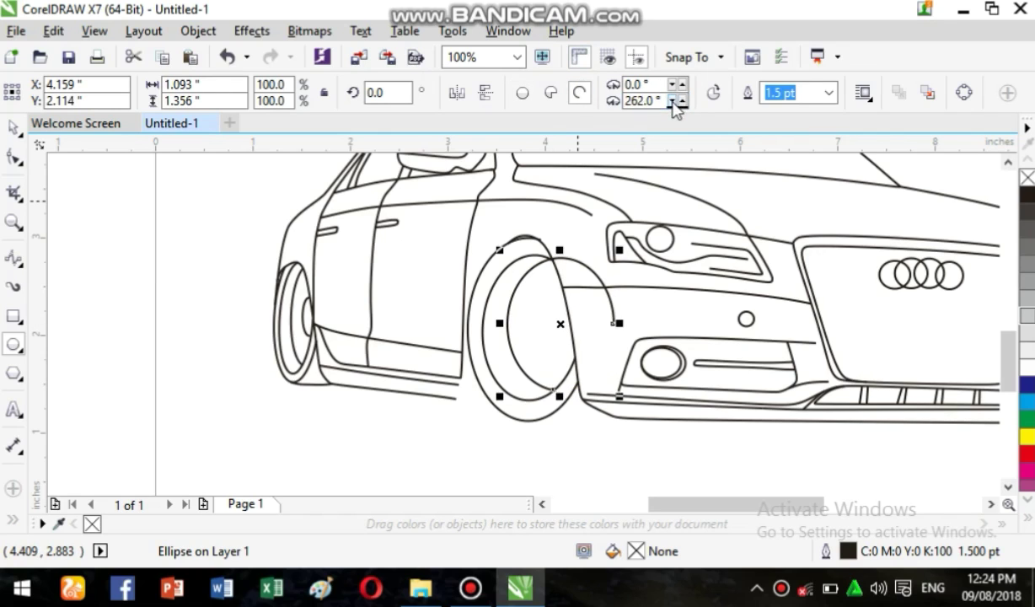
{"action": "left_click", "coordinate": [683, 101]}
Step: Set the inner rim arc's starting angle to 99° and move the arc closer to the outer rim line, centred at about 3.73, 2.08 inches
{"action": "left_click", "coordinate": [681, 84]}
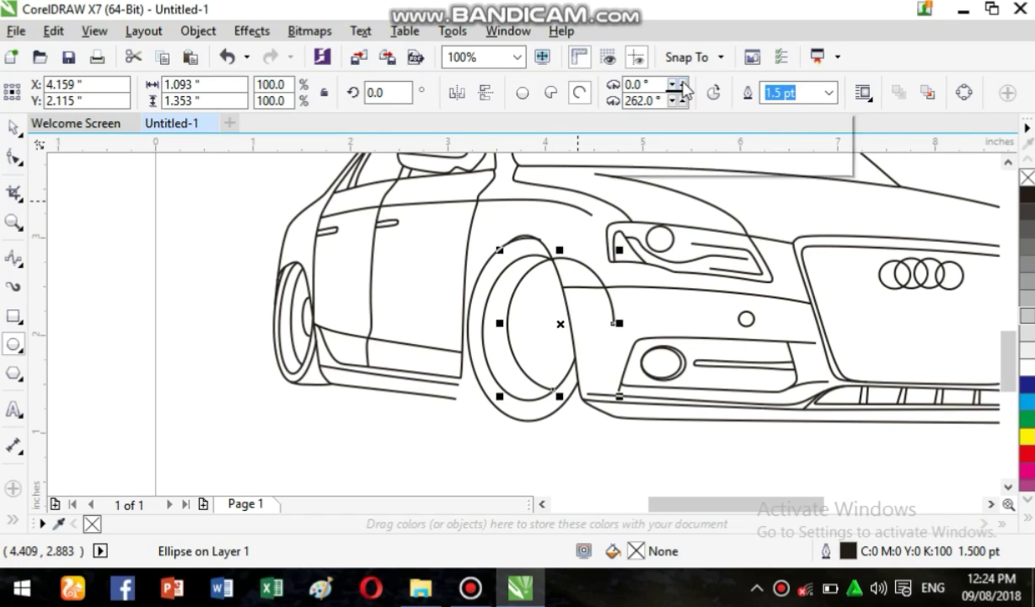
{"action": "left_click", "coordinate": [682, 84]}
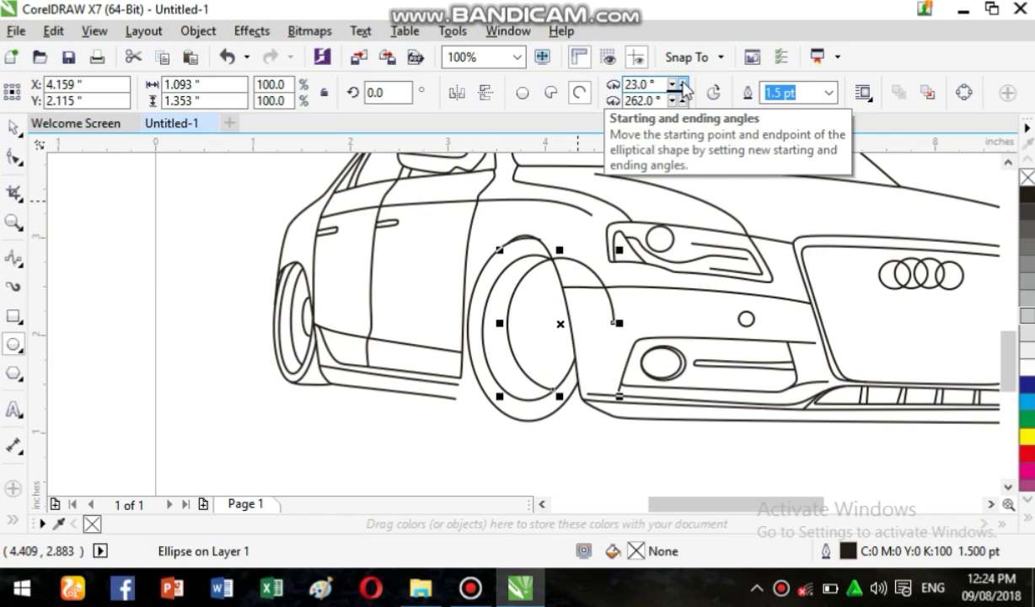
{"action": "left_click_drag", "start_coordinate": [682, 84], "coordinate": [683, 85]}
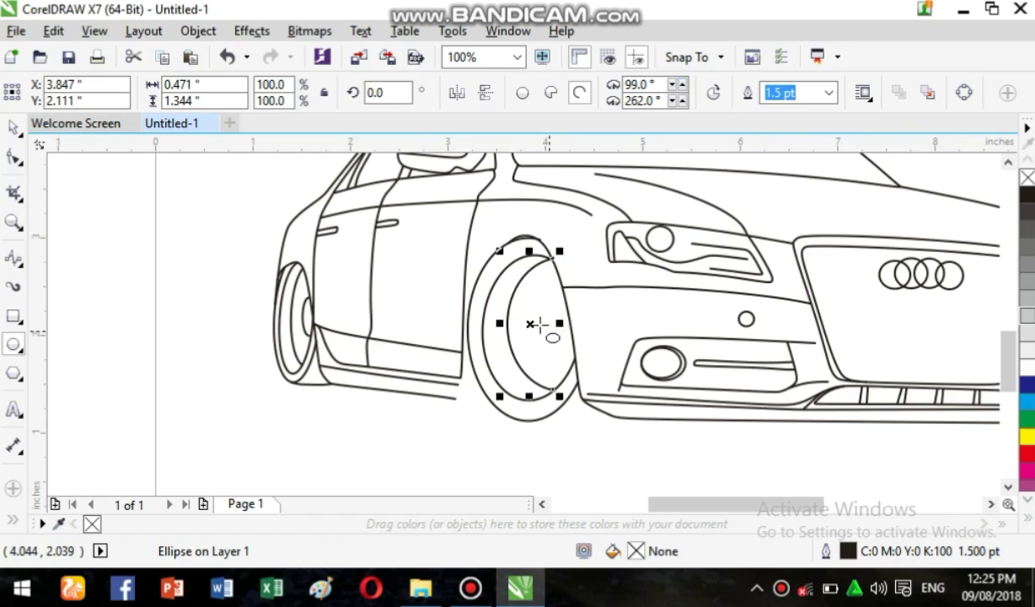
{"action": "left_click_drag", "start_coordinate": [530, 326], "coordinate": [521, 326]}
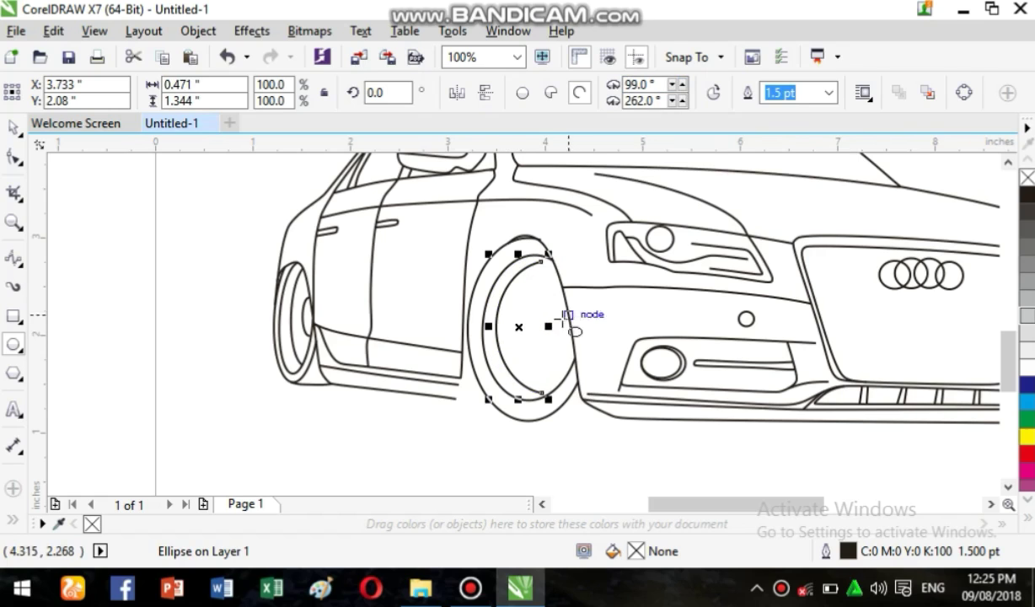
Step: Set the inner rim arc's starting angle to 86° and its ending angle to 270° so both ends meet the bumper edge
{"action": "left_click", "coordinate": [677, 96]}
{"action": "left_click", "coordinate": [677, 95]}
{"action": "left_click", "coordinate": [677, 96]}
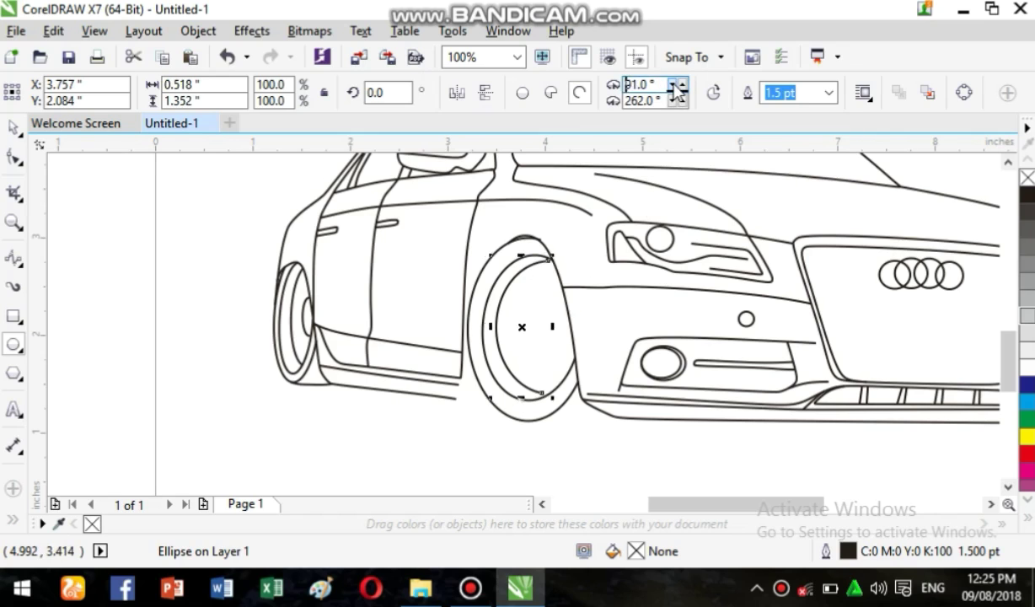
{"action": "left_click", "coordinate": [677, 95]}
{"action": "left_click", "coordinate": [675, 89]}
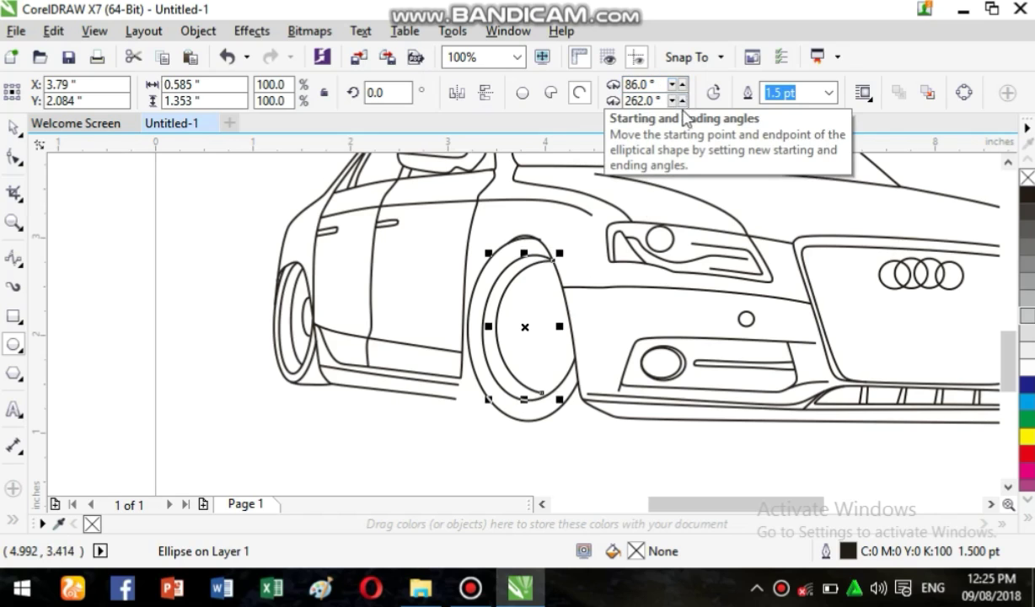
{"action": "left_click", "coordinate": [682, 102]}
{"action": "left_click", "coordinate": [682, 101]}
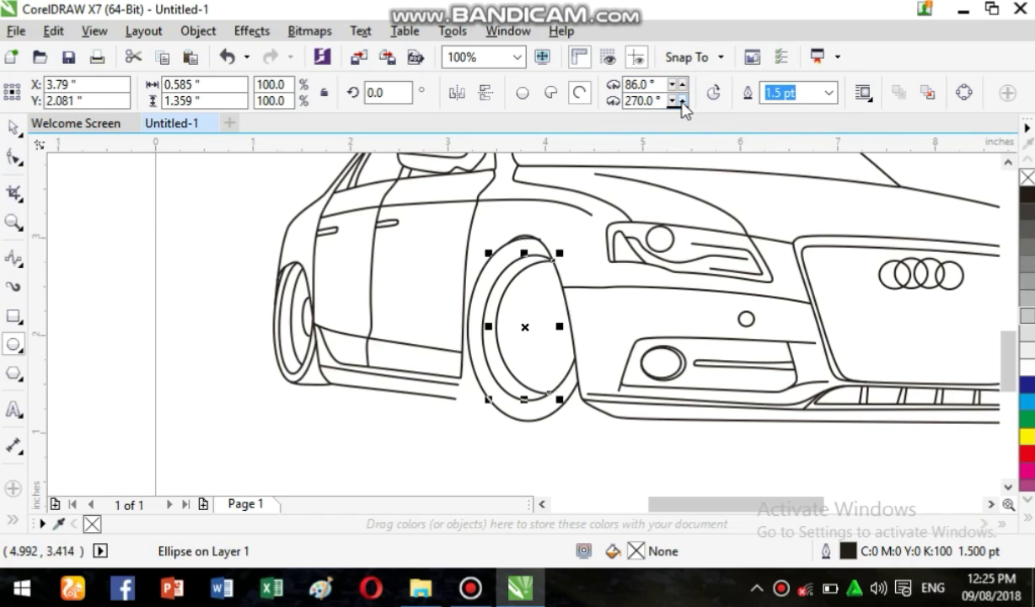
Step: Draw a hub ellipse about 0.68 by 0.71 inches across the bumper edge, centre it at about 4.15, 2.06 inches and convert it to an arc
{"action": "left_click_drag", "start_coordinate": [561, 318], "coordinate": [599, 353]}
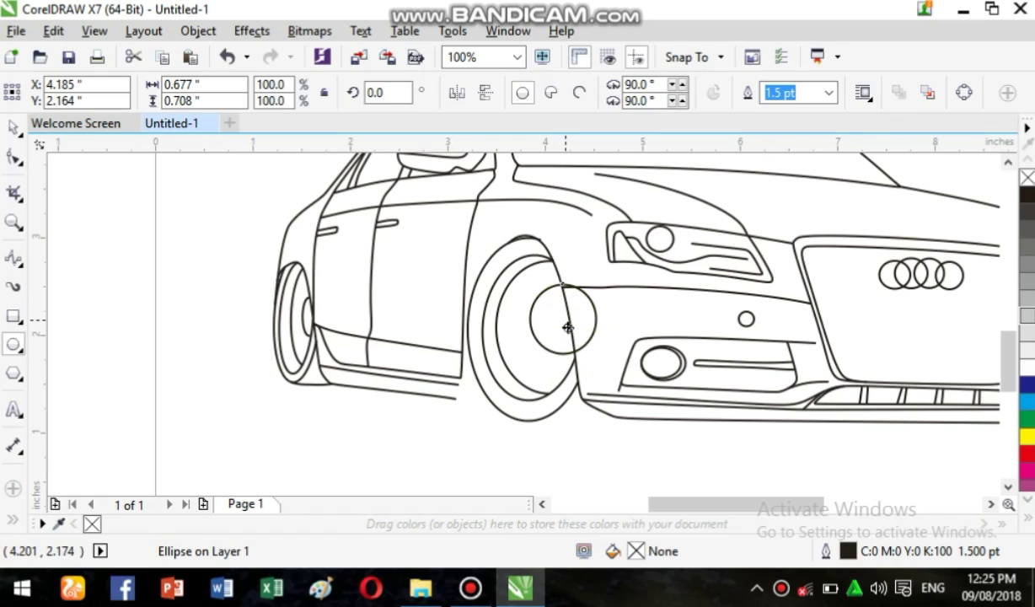
{"action": "mouse_move", "coordinate": [567, 327]}
{"action": "left_mouse_down"}
{"action": "mouse_move", "coordinate": [557, 326]}
{"action": "mouse_move", "coordinate": [562, 337]}
{"action": "mouse_move", "coordinate": [559, 328]}
{"action": "left_mouse_up"}
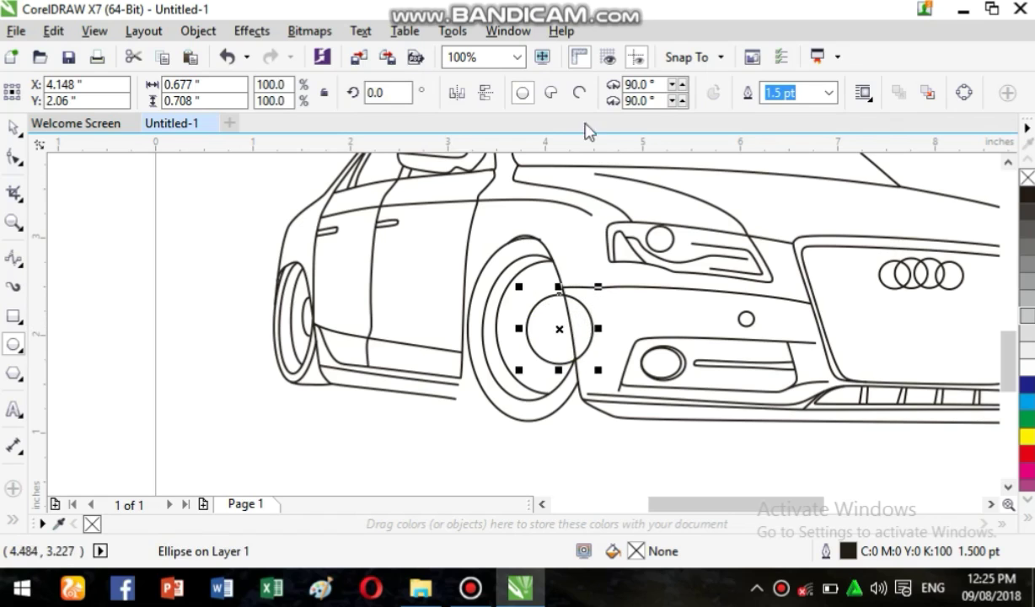
{"action": "left_click", "coordinate": [579, 94]}
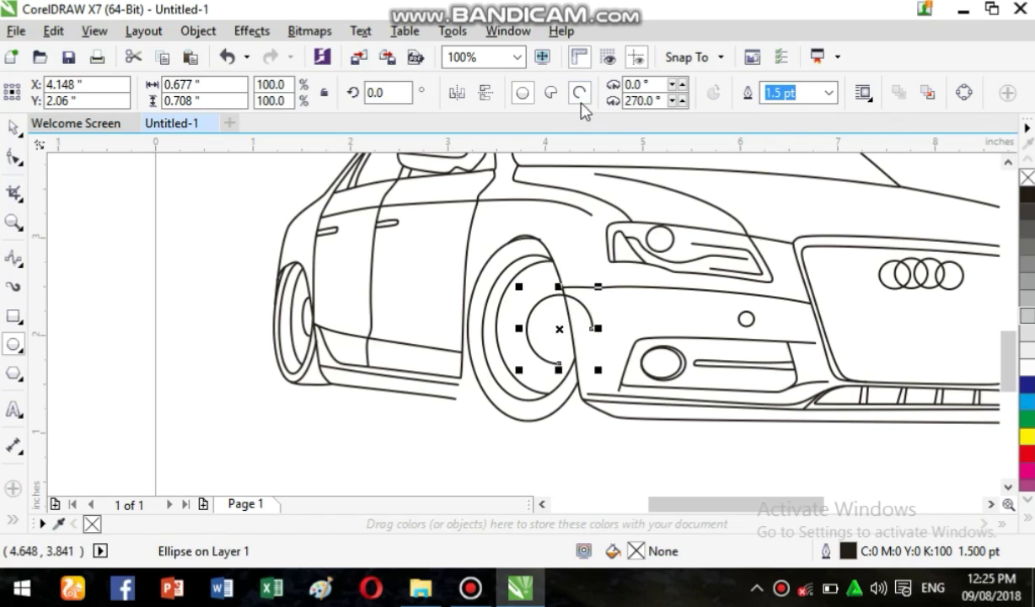
Step: Trim the hub arc at the bumper edge with a starting angle of 81° and an ending angle of 295°
{"action": "left_click", "coordinate": [682, 84]}
{"action": "left_click", "coordinate": [682, 84]}
{"action": "left_click", "coordinate": [682, 85]}
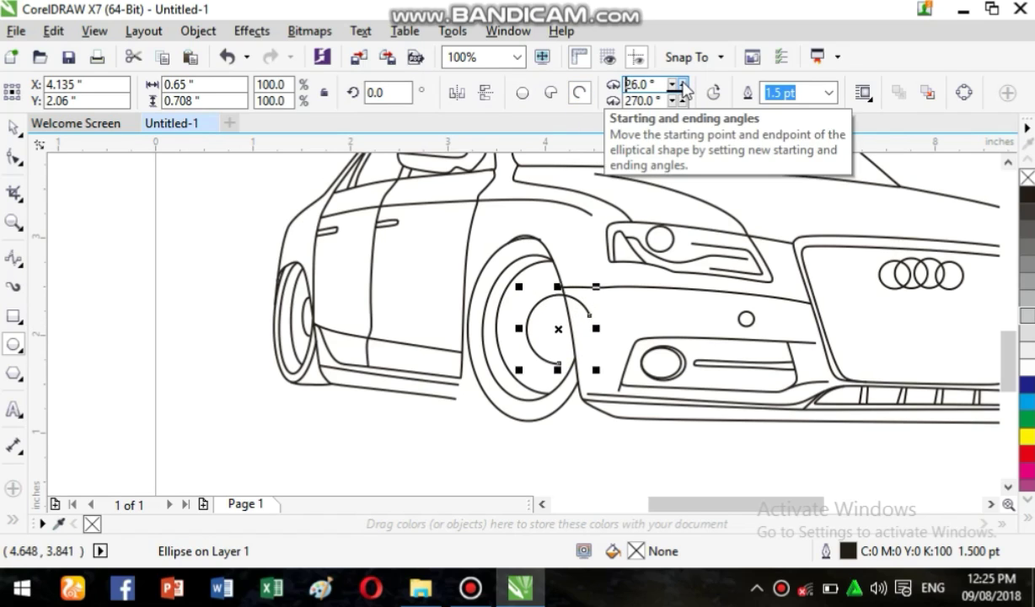
{"action": "left_click", "coordinate": [682, 84]}
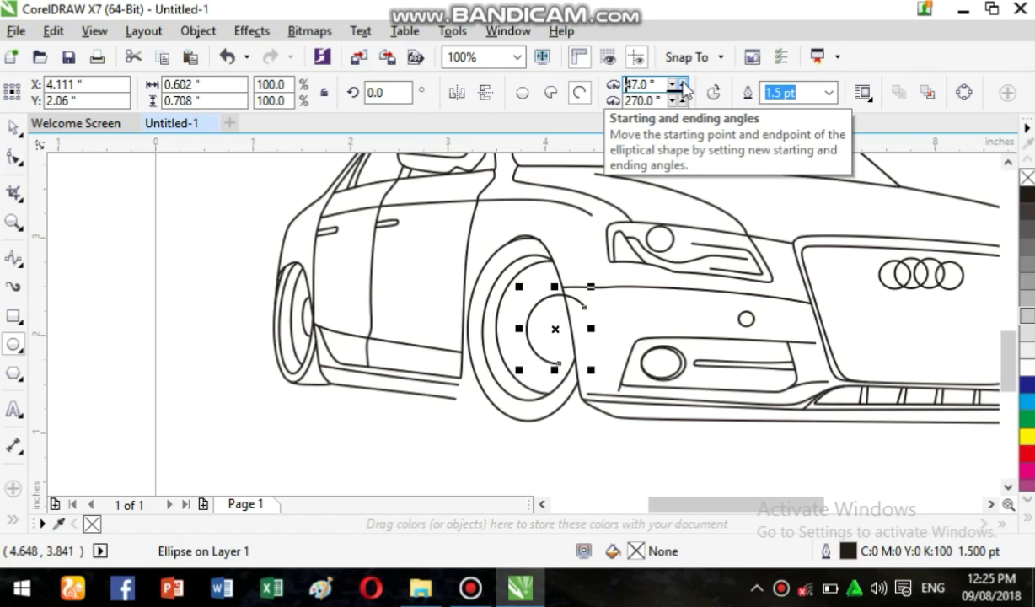
{"action": "left_click", "coordinate": [682, 84]}
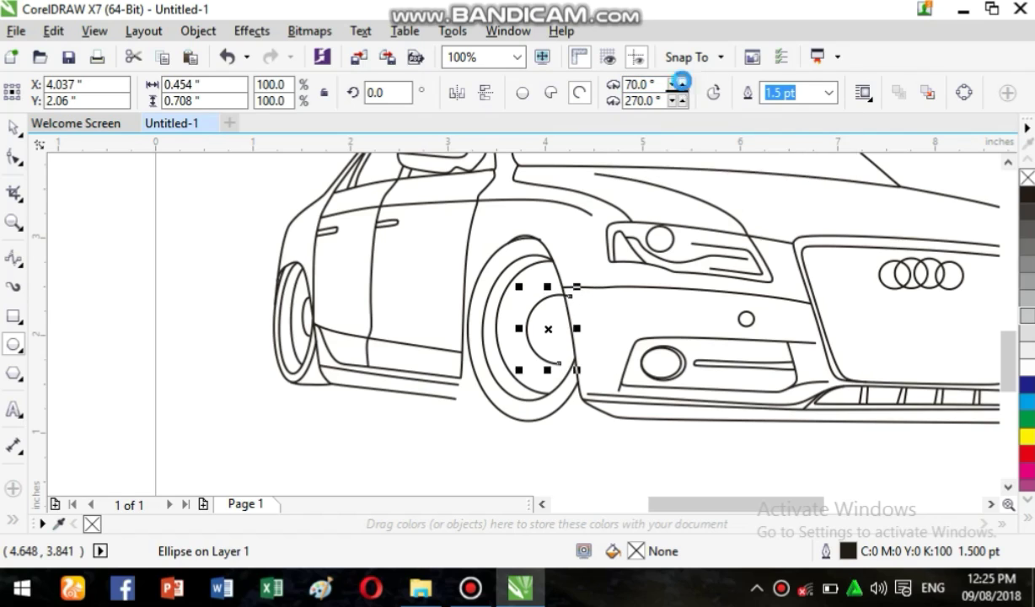
{"action": "left_click", "coordinate": [682, 84]}
{"action": "left_click", "coordinate": [682, 84]}
{"action": "left_click", "coordinate": [681, 84]}
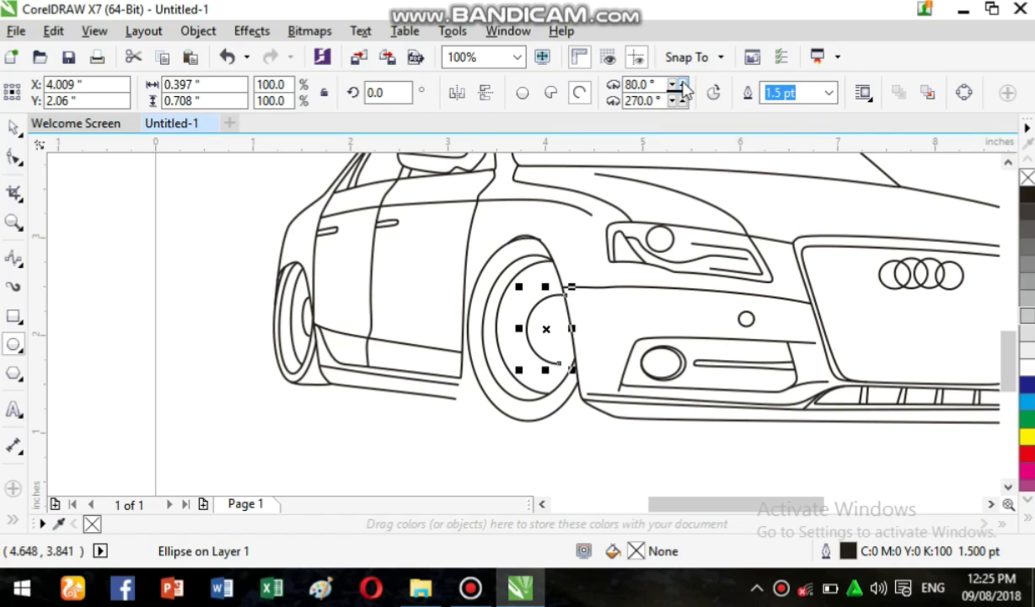
{"action": "left_click", "coordinate": [682, 85]}
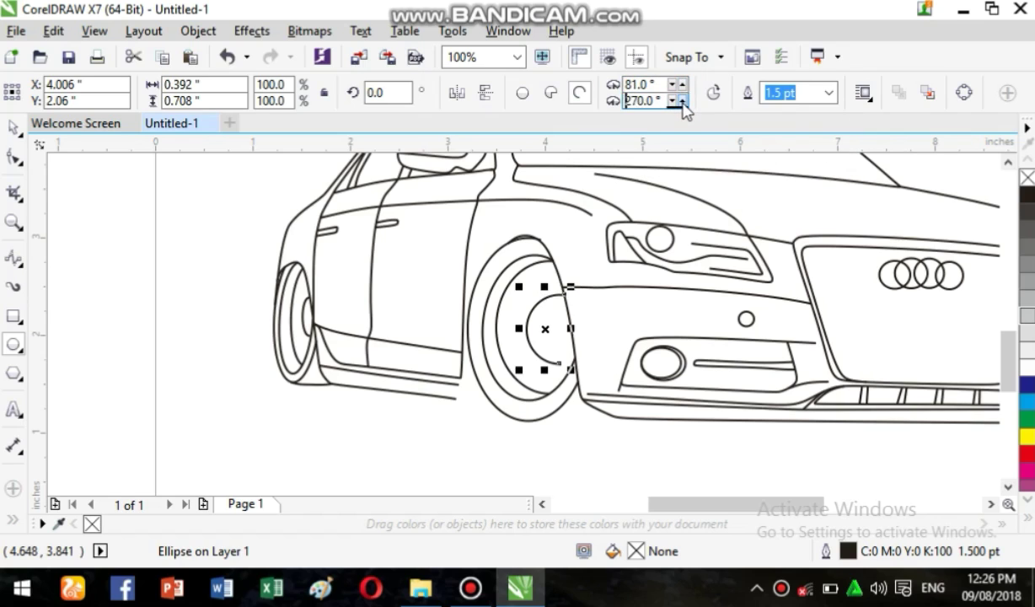
{"action": "left_click", "coordinate": [682, 101]}
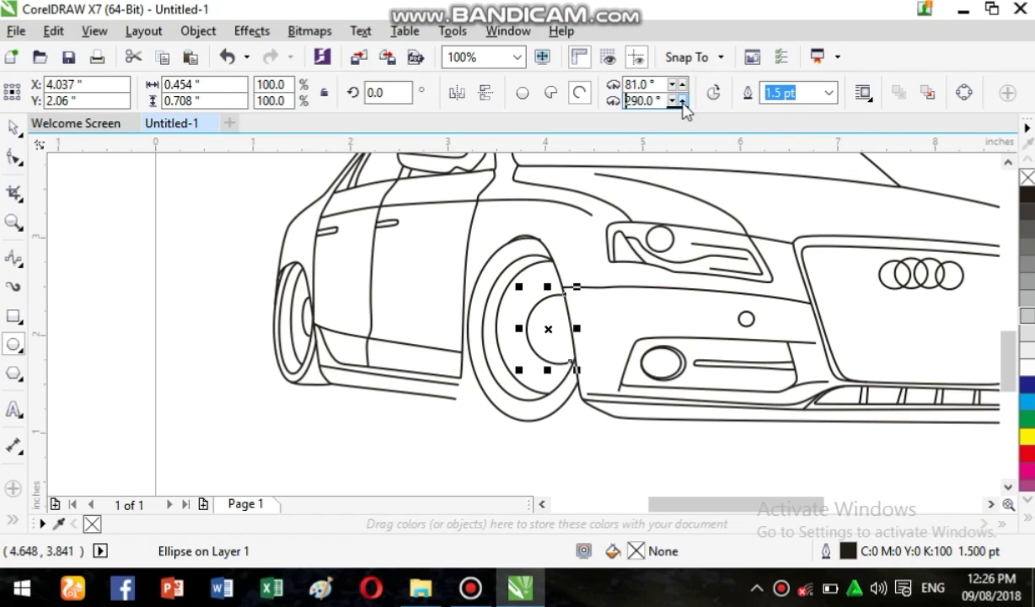
{"action": "left_click", "coordinate": [682, 102]}
{"action": "left_click", "coordinate": [682, 101]}
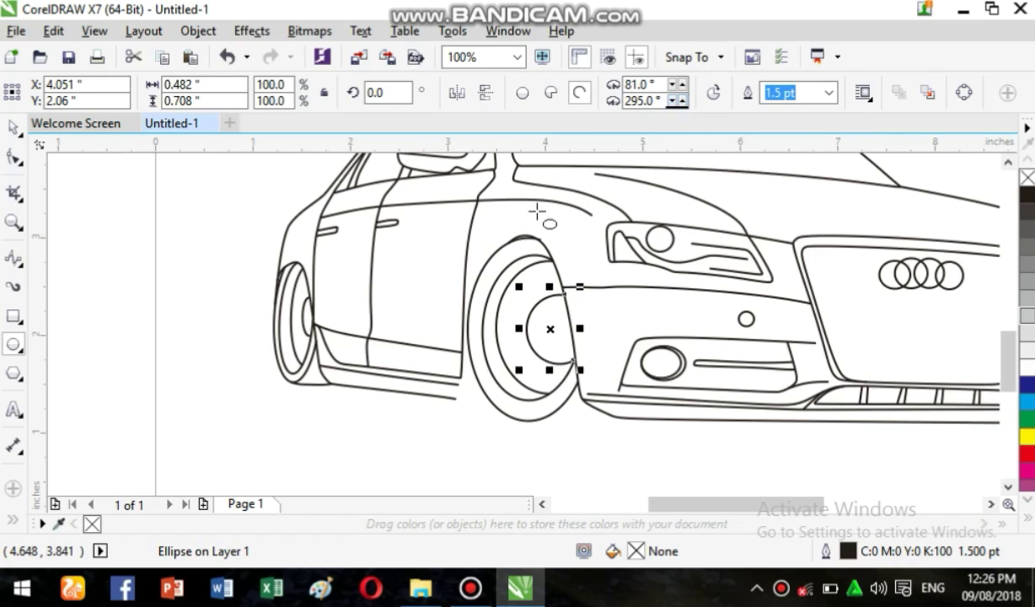
Step: Draw a second ellipse just inside the front wheel's hub arc and widen it to about 0.63 by 0.62 inches
{"action": "left_click", "coordinate": [15, 261]}
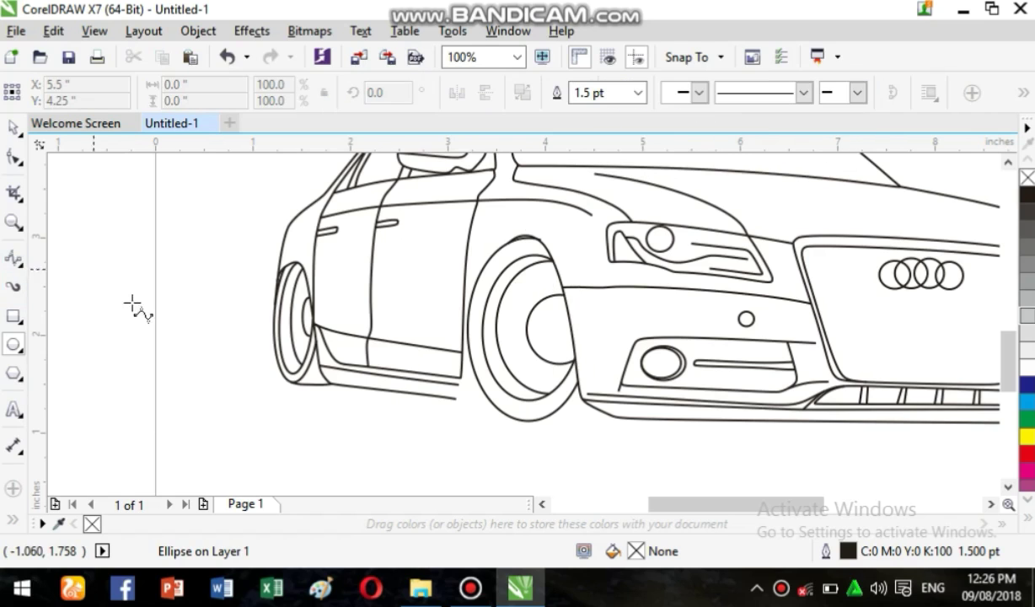
{"action": "left_click", "coordinate": [13, 345]}
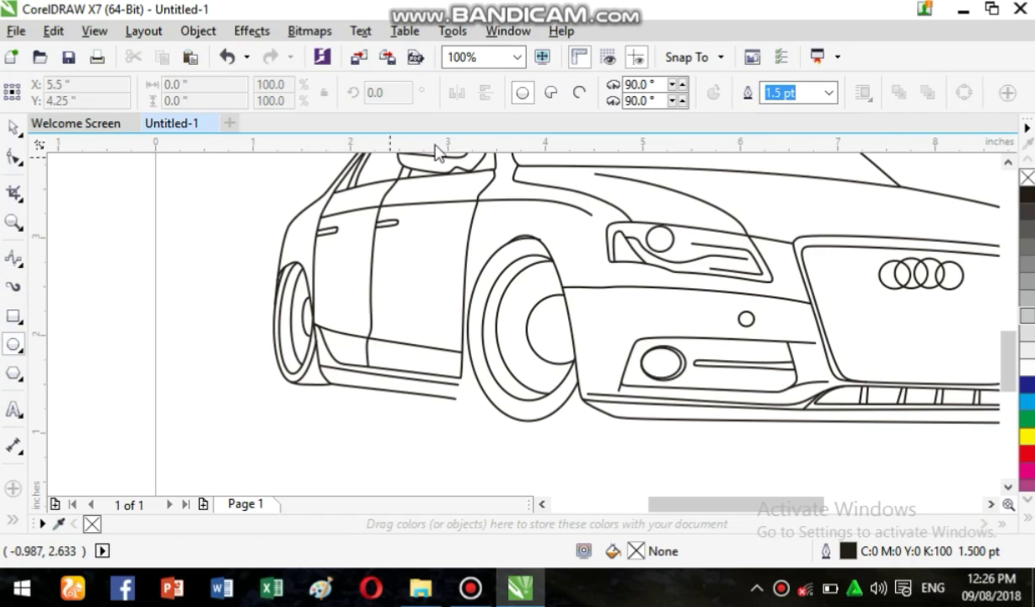
{"action": "left_click", "coordinate": [517, 58]}
{"action": "left_click", "coordinate": [473, 217]}
{"action": "scroll", "coordinate": [497, 304], "scroll_direction": "up", "scroll_amount": 1}
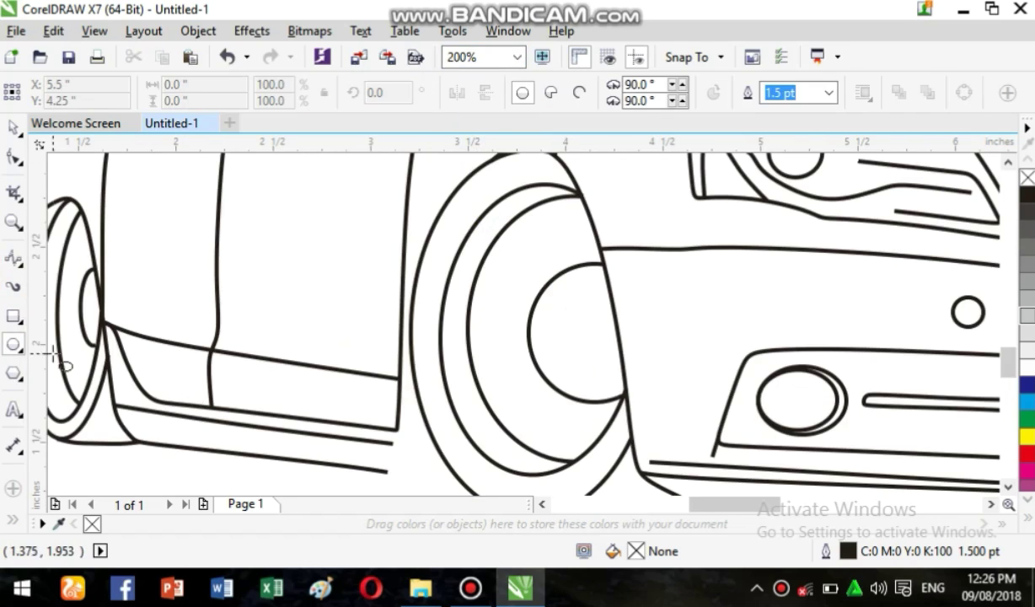
{"action": "left_click_drag", "start_coordinate": [542, 270], "coordinate": [668, 399]}
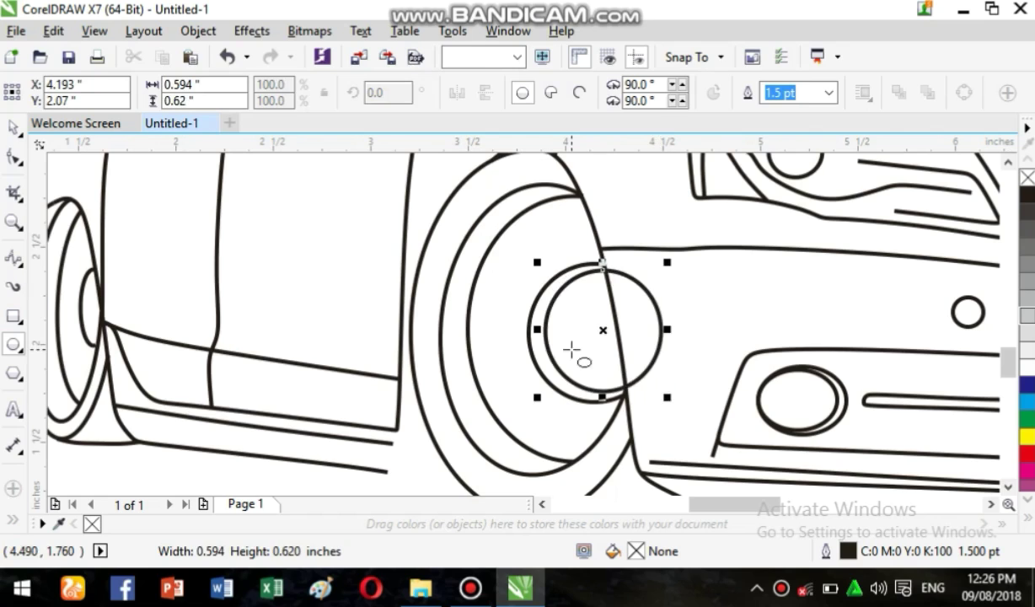
{"action": "left_click_drag", "start_coordinate": [545, 329], "coordinate": [531, 330]}
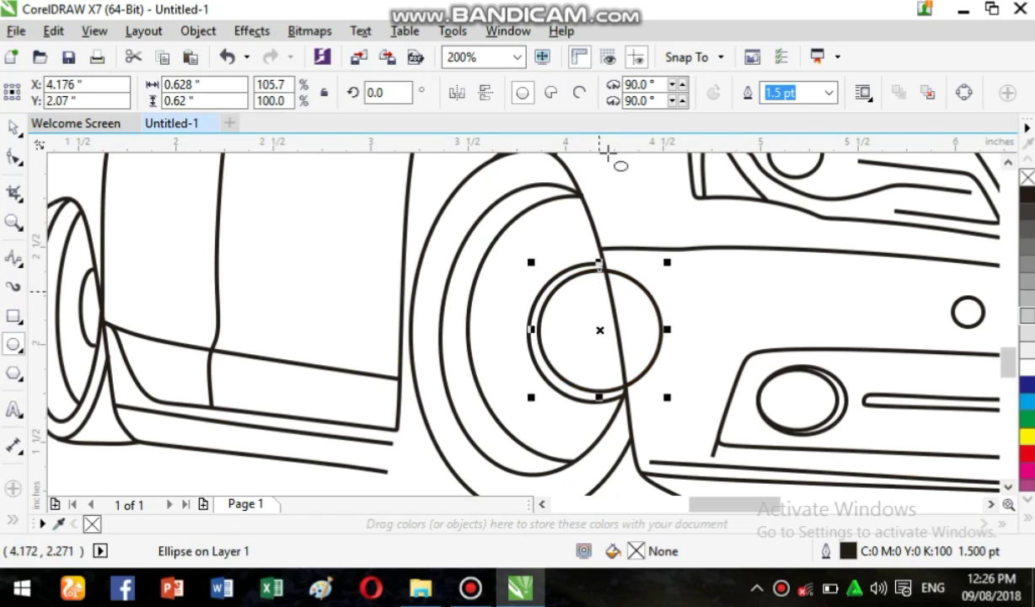
Step: Convert the inner hub ellipse to an arc with a starting angle of 83° and an ending angle of 295°
{"action": "left_click", "coordinate": [579, 92]}
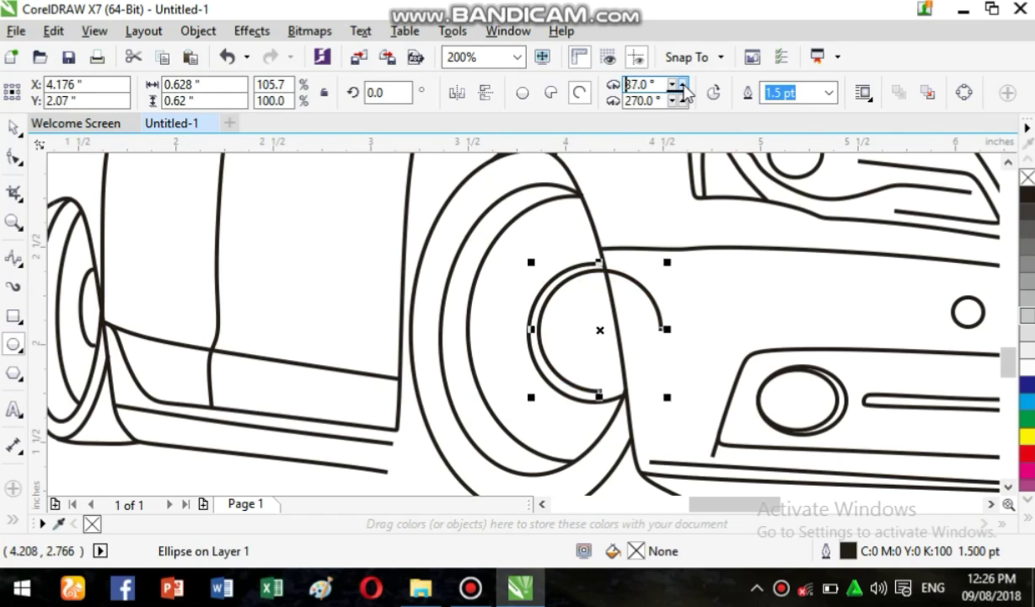
{"action": "left_click", "coordinate": [682, 84]}
{"action": "left_click", "coordinate": [683, 85]}
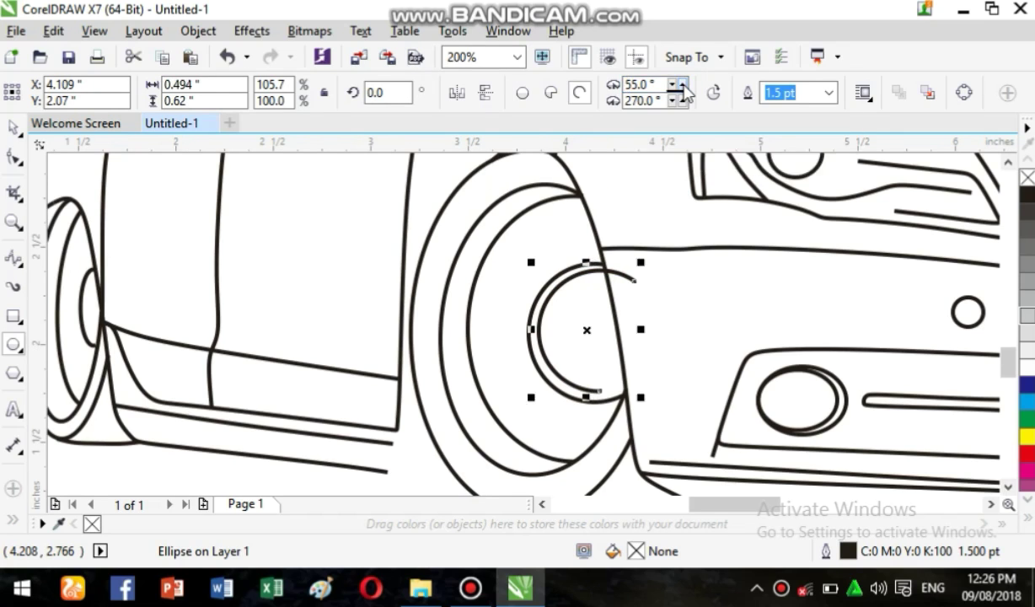
{"action": "left_click", "coordinate": [684, 85]}
{"action": "left_click", "coordinate": [683, 85]}
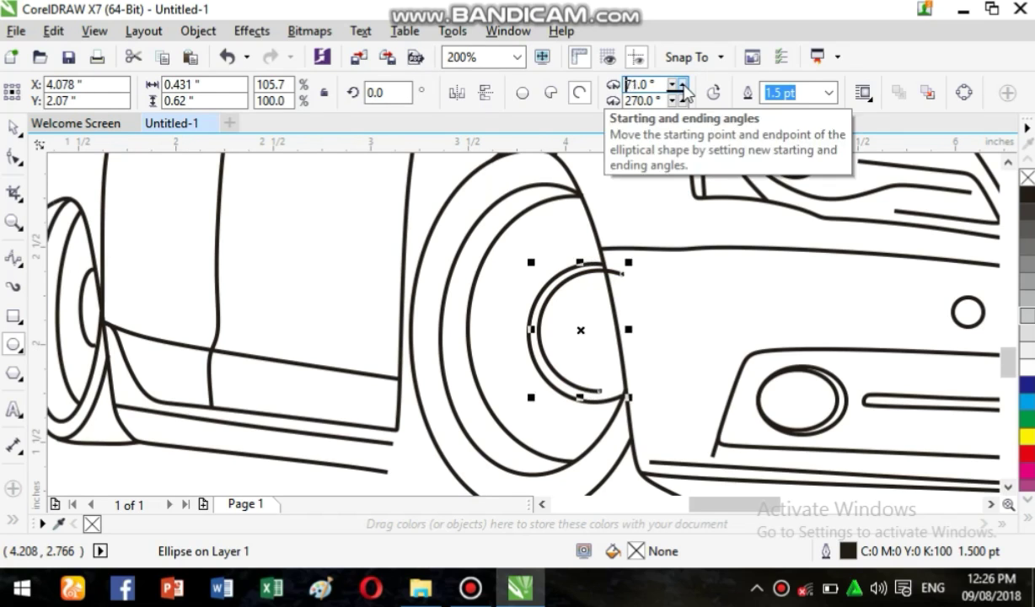
{"action": "left_click", "coordinate": [684, 85]}
{"action": "left_click", "coordinate": [684, 85]}
{"action": "left_click", "coordinate": [683, 85]}
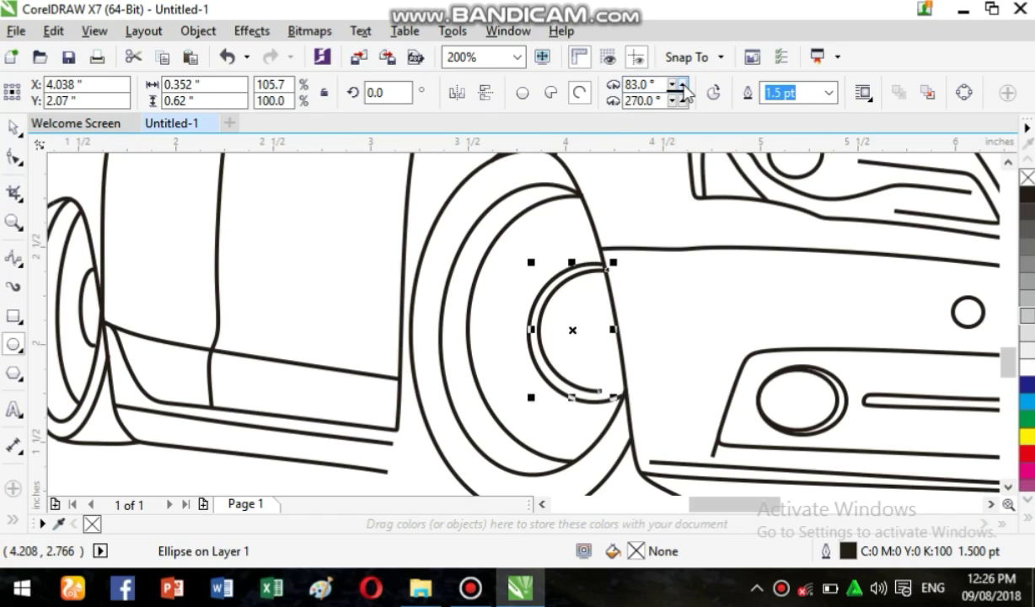
{"action": "left_click", "coordinate": [681, 101]}
{"action": "left_click", "coordinate": [681, 101]}
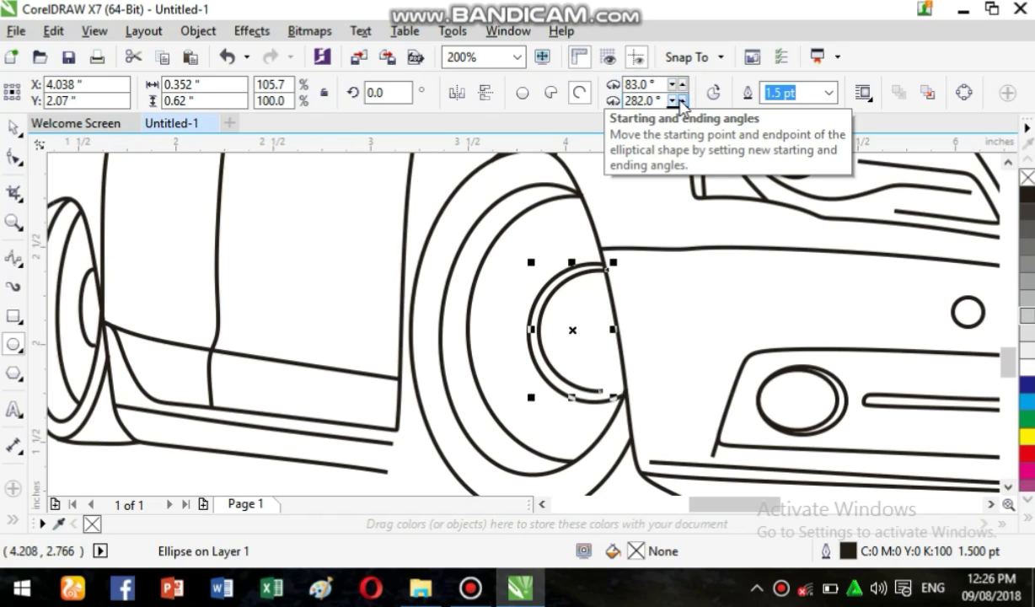
{"action": "left_click", "coordinate": [681, 101]}
{"action": "left_click", "coordinate": [681, 101]}
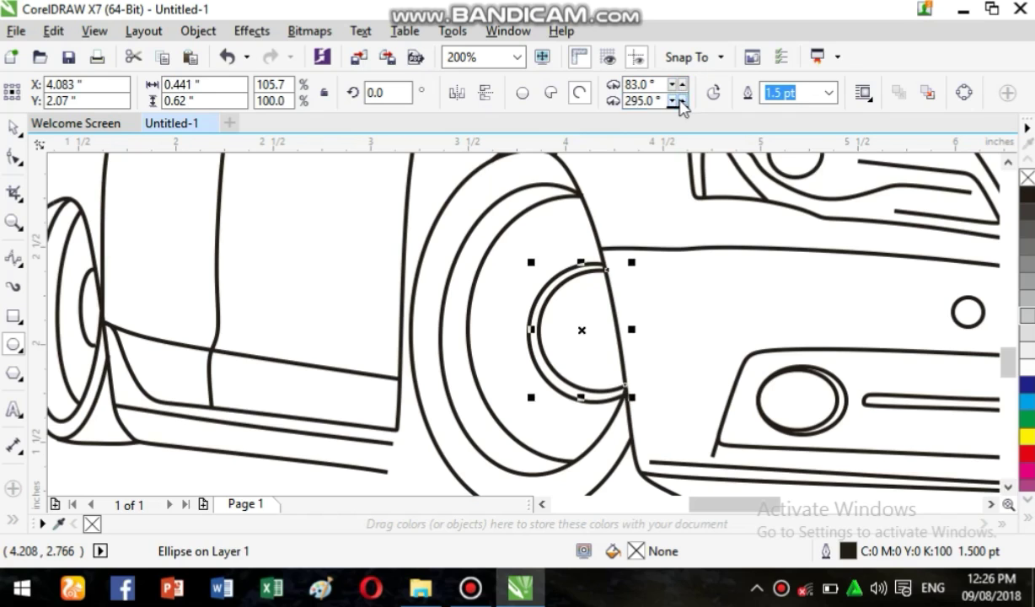
Step: Draw another rim ellipse inside the innermost rim arc, resize it to about 1.14 by 1.27 inches and centre it at about 4.13, 2.06 inches
{"action": "left_click", "coordinate": [510, 224]}
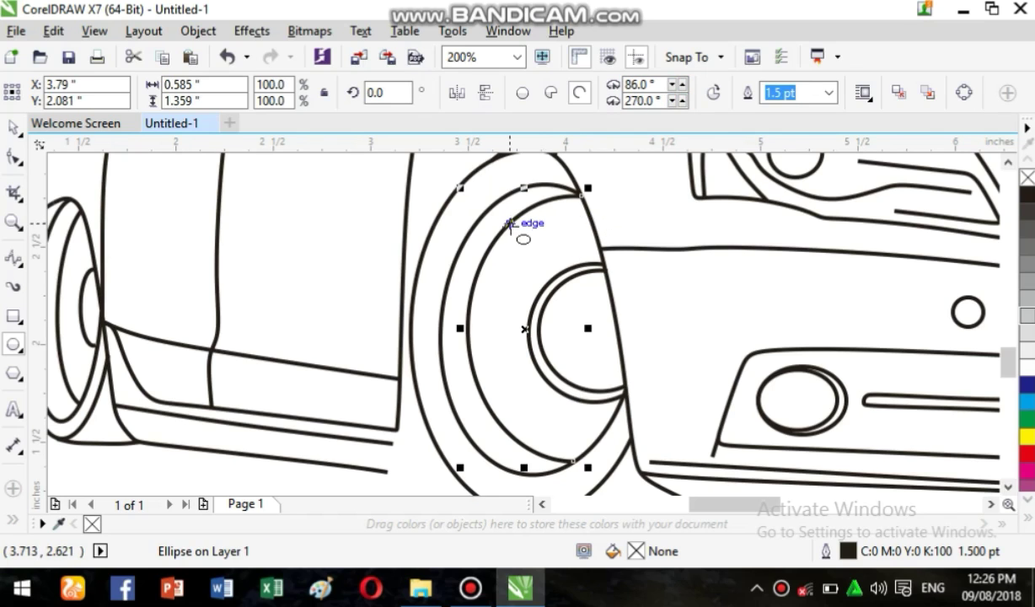
{"action": "left_click_drag", "start_coordinate": [458, 194], "coordinate": [676, 462]}
{"action": "left_click_drag", "start_coordinate": [577, 342], "coordinate": [587, 336]}
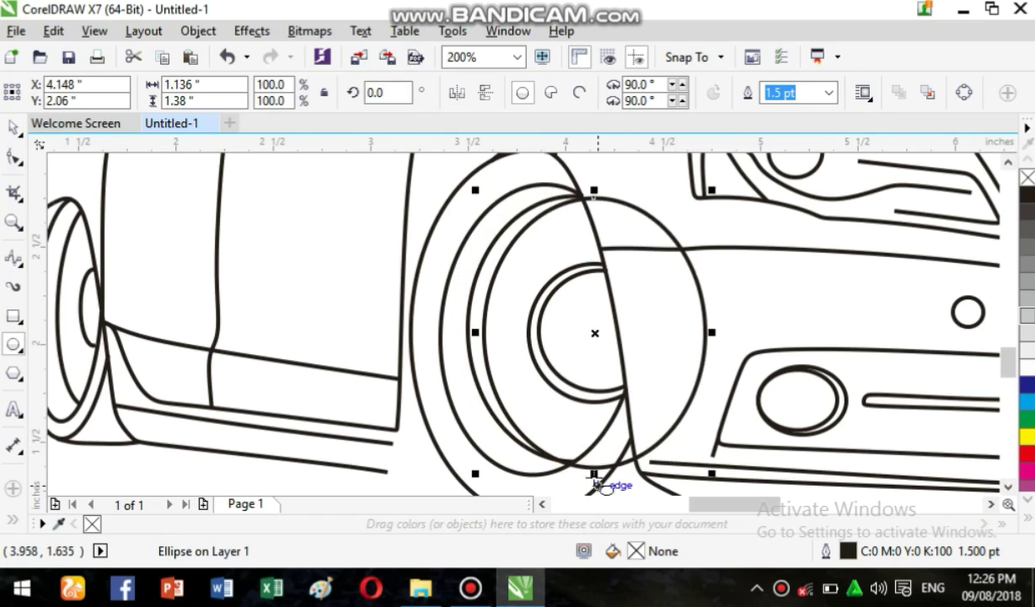
{"action": "left_click_drag", "start_coordinate": [594, 477], "coordinate": [593, 466]}
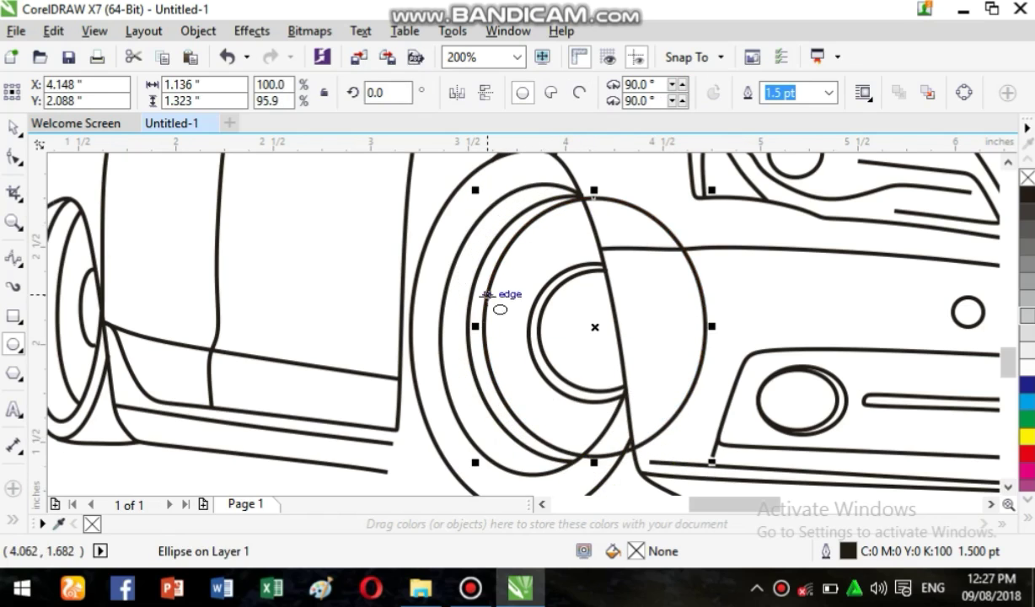
{"action": "mouse_move", "coordinate": [593, 192]}
{"action": "left_mouse_down"}
{"action": "mouse_move", "coordinate": [594, 211]}
{"action": "mouse_move", "coordinate": [593, 194]}
{"action": "mouse_move", "coordinate": [594, 202]}
{"action": "left_mouse_up"}
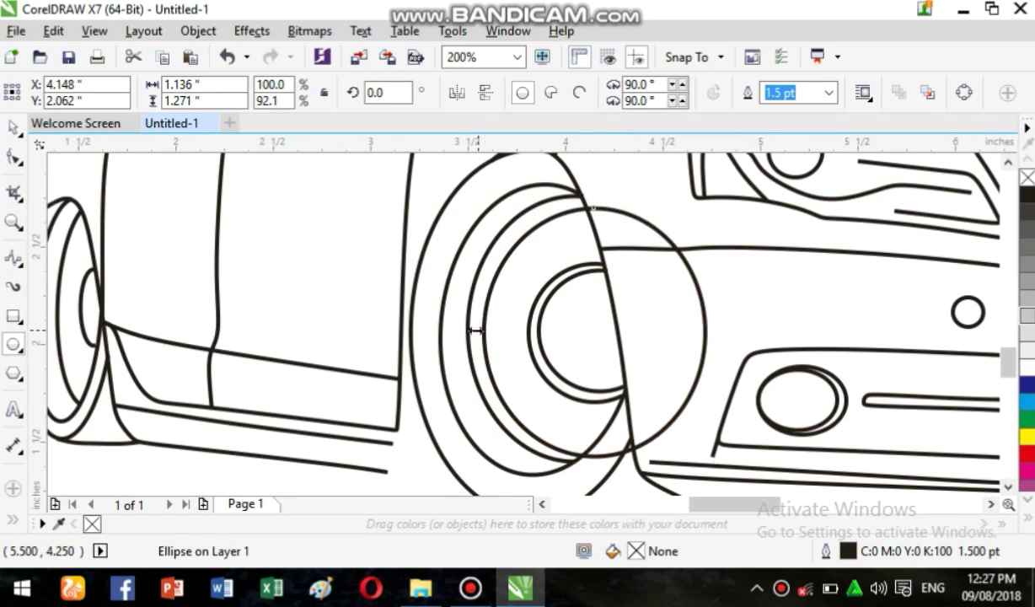
{"action": "left_click_drag", "start_coordinate": [474, 331], "coordinate": [473, 330]}
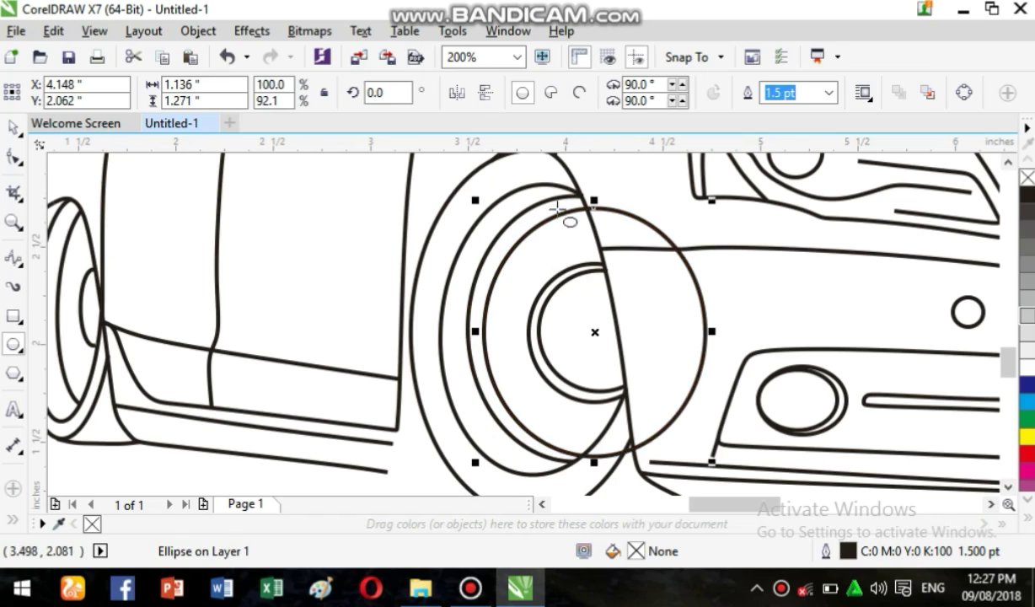
{"action": "mouse_move", "coordinate": [596, 203]}
{"action": "left_mouse_down"}
{"action": "mouse_move", "coordinate": [598, 194]}
{"action": "mouse_move", "coordinate": [577, 203]}
{"action": "mouse_move", "coordinate": [596, 204]}
{"action": "left_mouse_up"}
{"action": "left_click", "coordinate": [597, 331]}
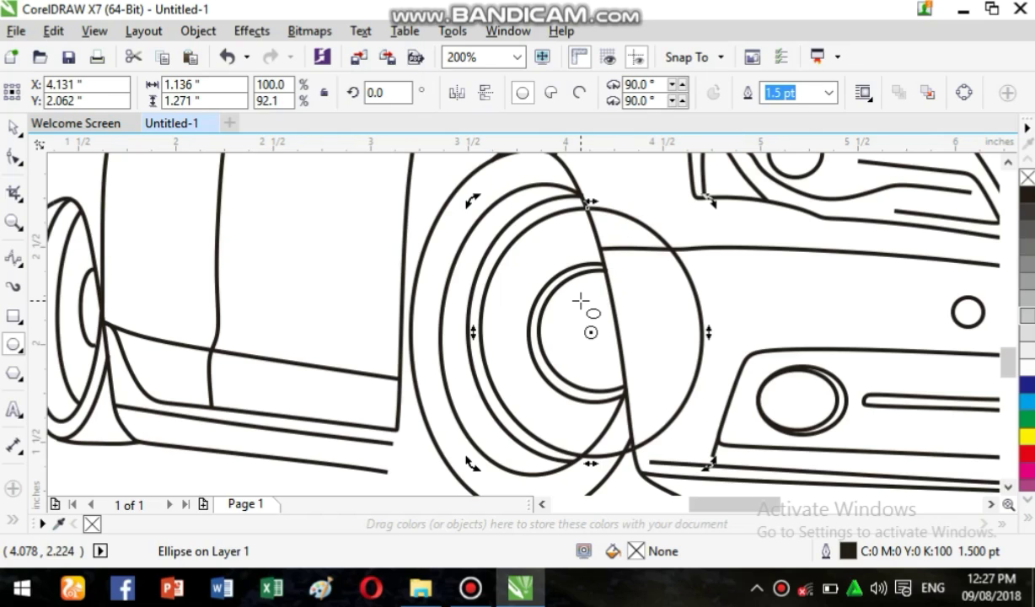
Step: Convert the new rim ellipse to an arc and set its starting angle to 90° to end it at the bumper edge
{"action": "left_click", "coordinate": [579, 94]}
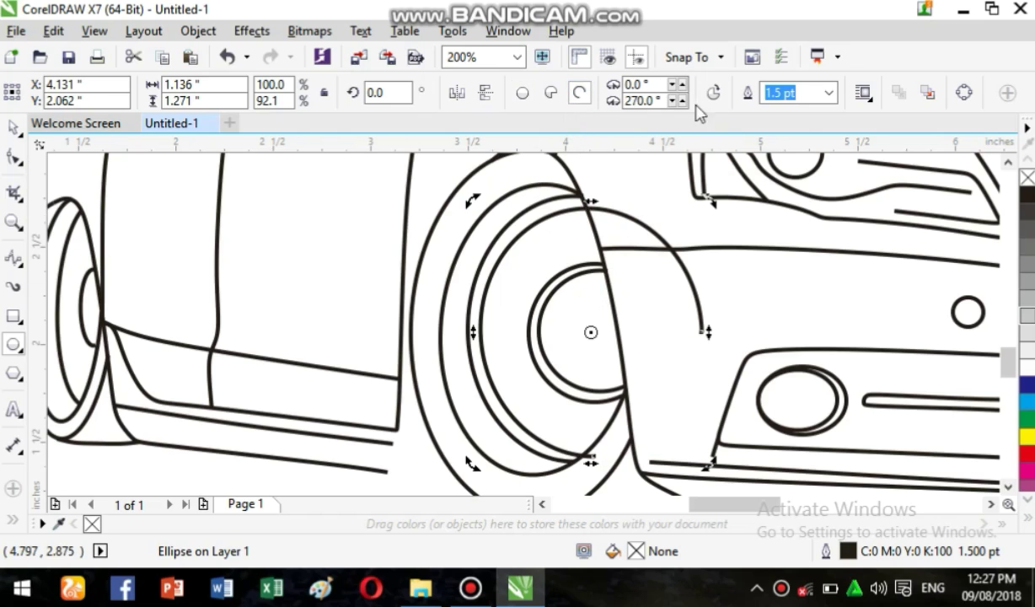
{"action": "left_click", "coordinate": [683, 85]}
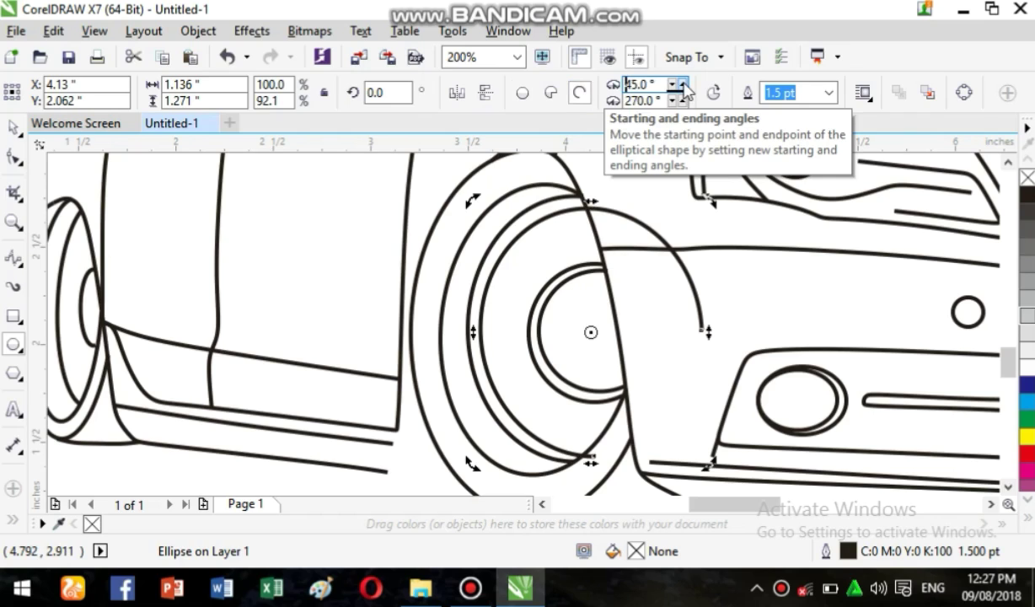
{"action": "left_click", "coordinate": [684, 84]}
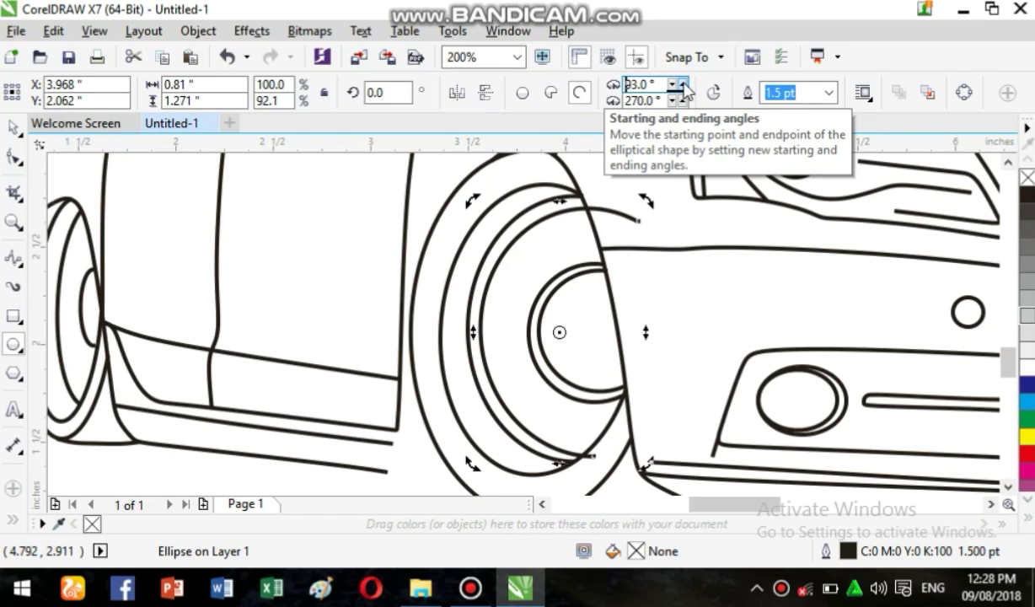
{"action": "left_click", "coordinate": [681, 89]}
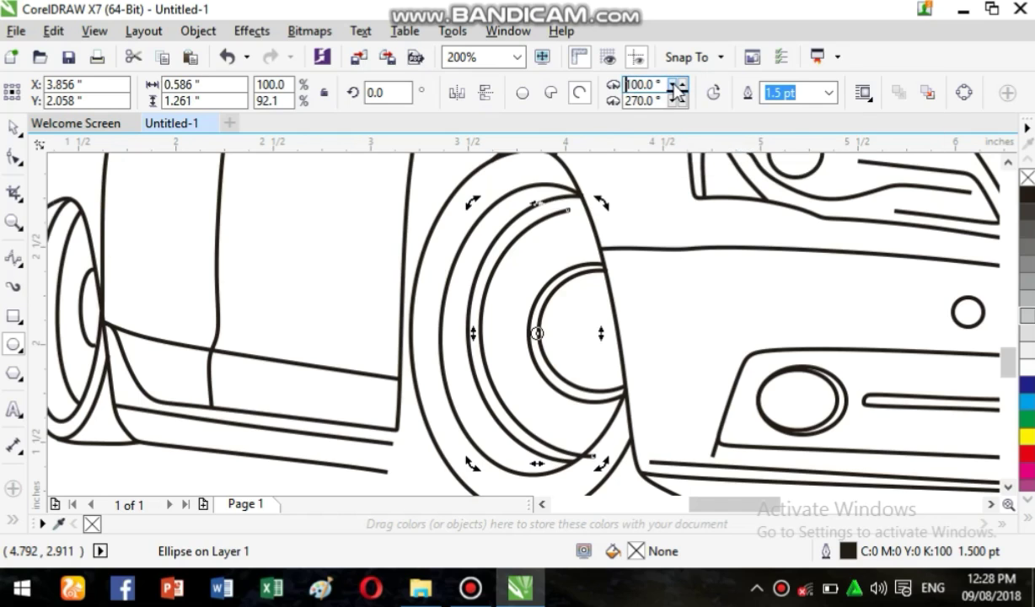
{"action": "left_click", "coordinate": [680, 90]}
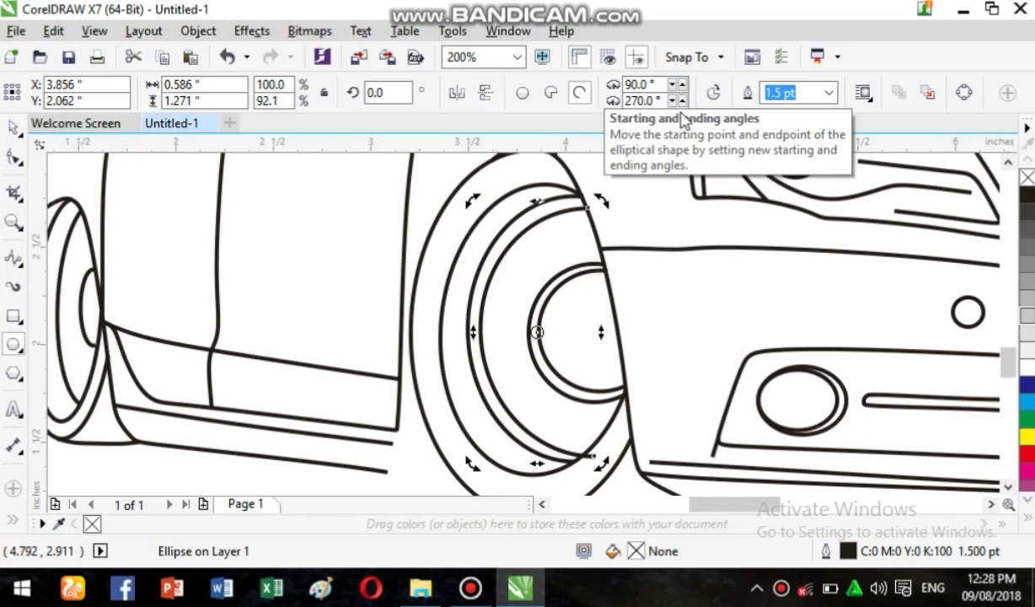
Step: Set the inner rim arc's ending angle to 264° so its lower end meets the neighbouring rim arc
{"action": "left_click_drag", "start_coordinate": [682, 103], "coordinate": [683, 101]}
{"action": "left_click", "coordinate": [682, 100]}
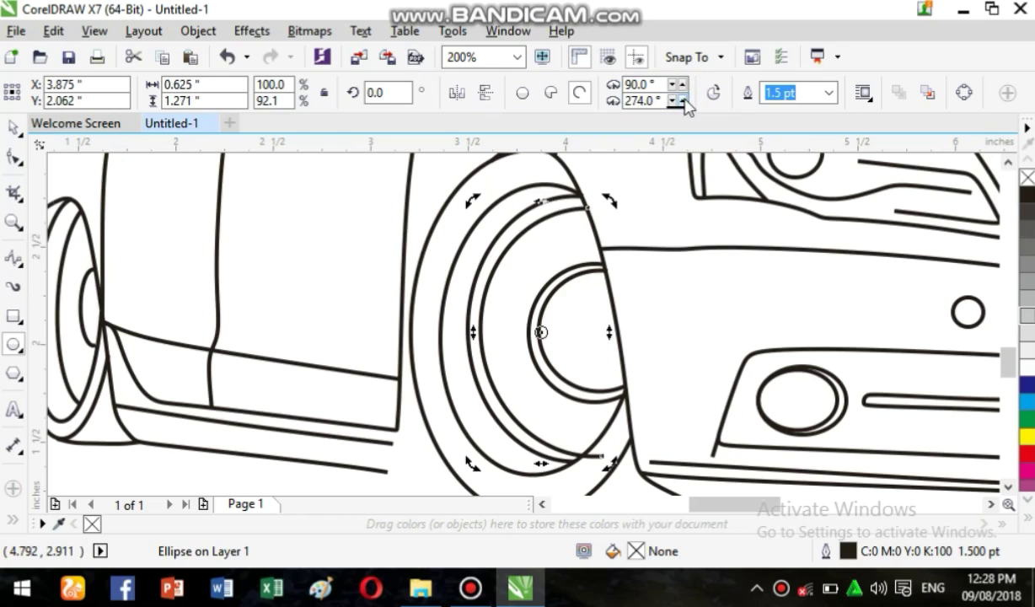
{"action": "left_click", "coordinate": [673, 102]}
{"action": "left_click", "coordinate": [673, 102]}
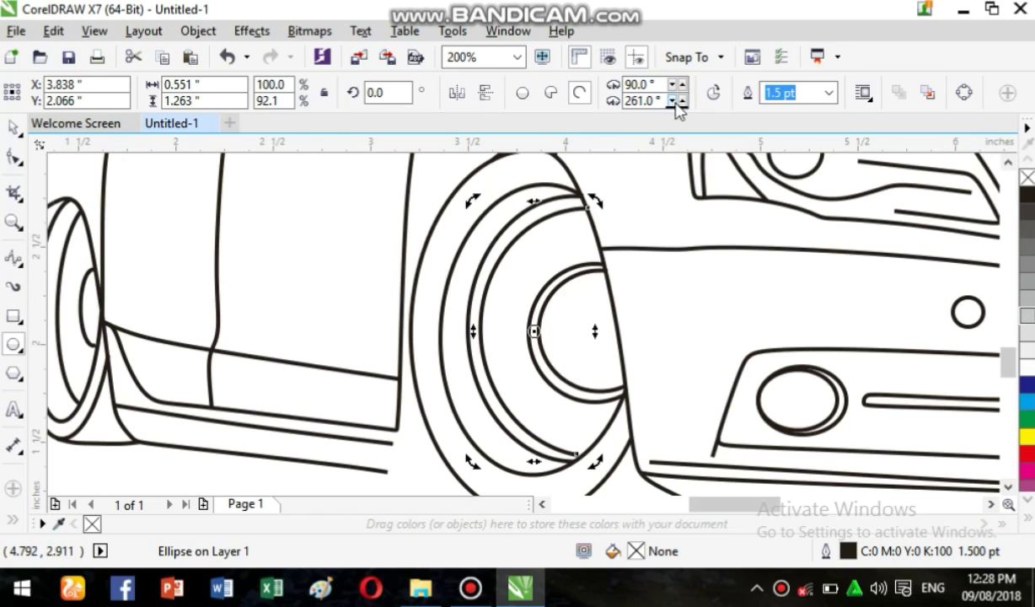
{"action": "left_click", "coordinate": [682, 100]}
{"action": "left_click", "coordinate": [682, 101]}
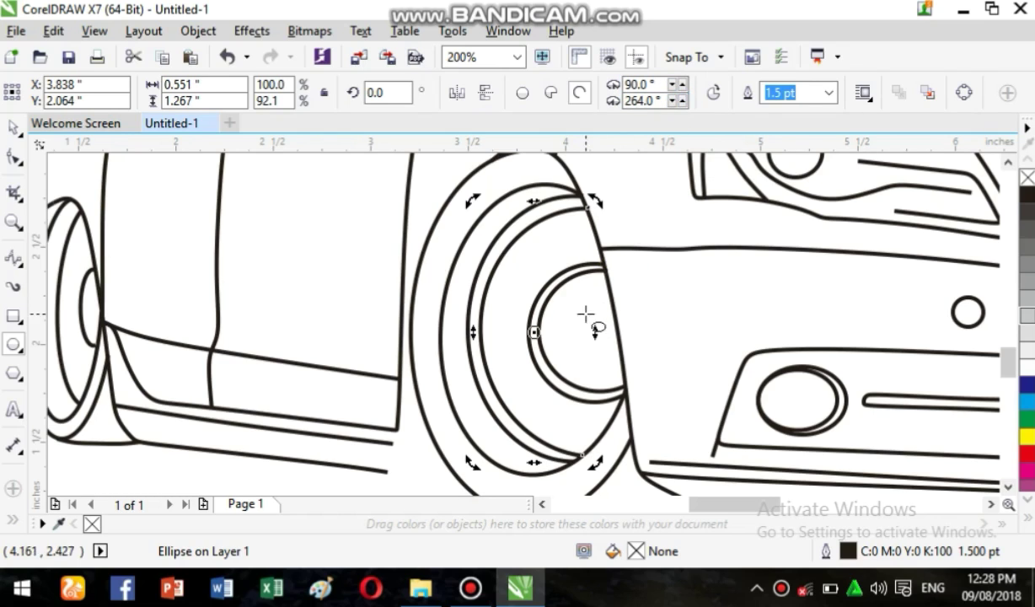
Step: Draw two wheel bolt circles of about 0.12 inches inside the hub and a third ellipse, about 0.09 by 0.11 inches, on the bumper edge
{"action": "left_click_drag", "start_coordinate": [578, 289], "coordinate": [601, 312]}
{"action": "left_click_drag", "start_coordinate": [564, 345], "coordinate": [588, 368]}
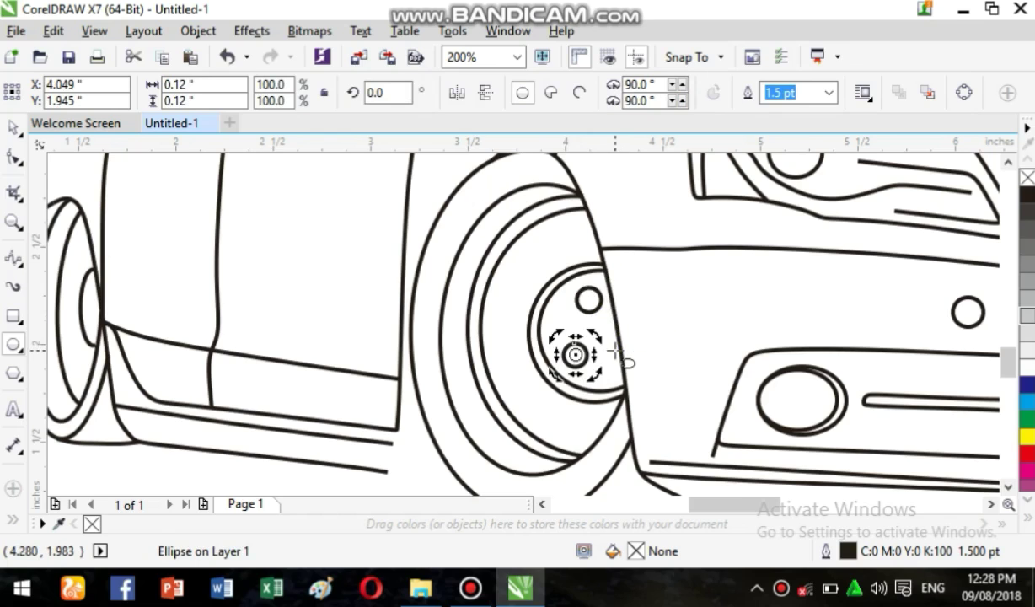
{"action": "mouse_move", "coordinate": [616, 354]}
{"action": "left_mouse_down"}
{"action": "mouse_move", "coordinate": [633, 374]}
{"action": "mouse_move", "coordinate": [628, 366]}
{"action": "left_mouse_up"}
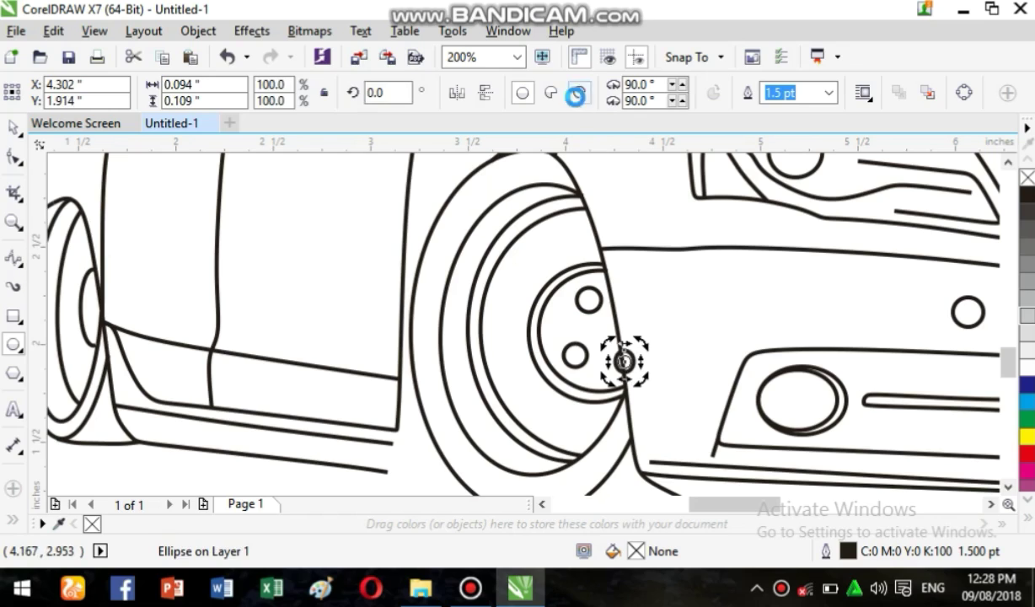
Step: Convert the bolt ellipse on the bumper edge to an arc with a starting angle of 101° and an ending angle of 270°
{"action": "left_click", "coordinate": [683, 84]}
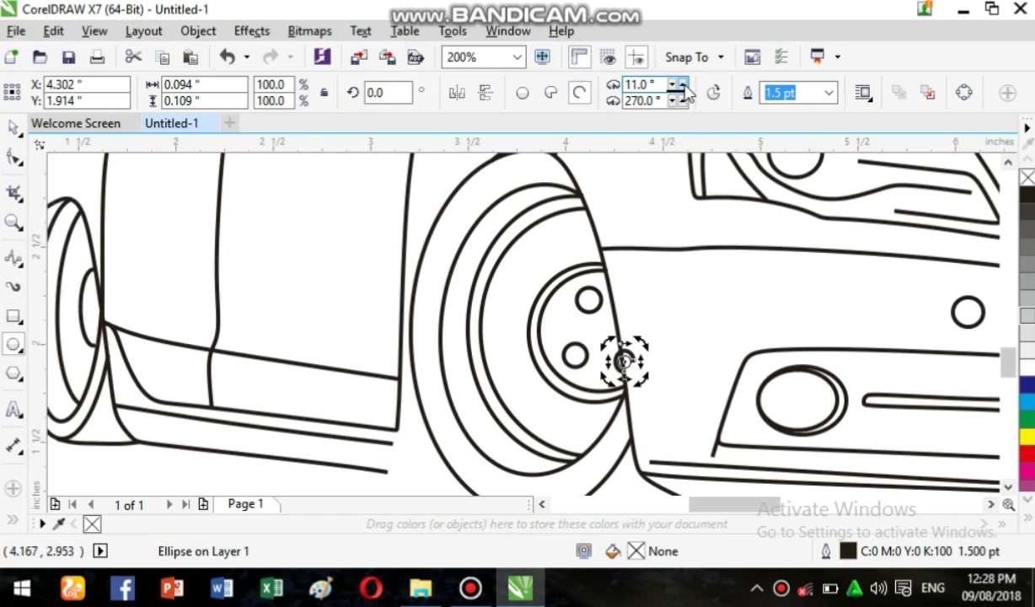
{"action": "left_click", "coordinate": [682, 85]}
{"action": "left_click", "coordinate": [683, 85]}
{"action": "left_click", "coordinate": [683, 84]}
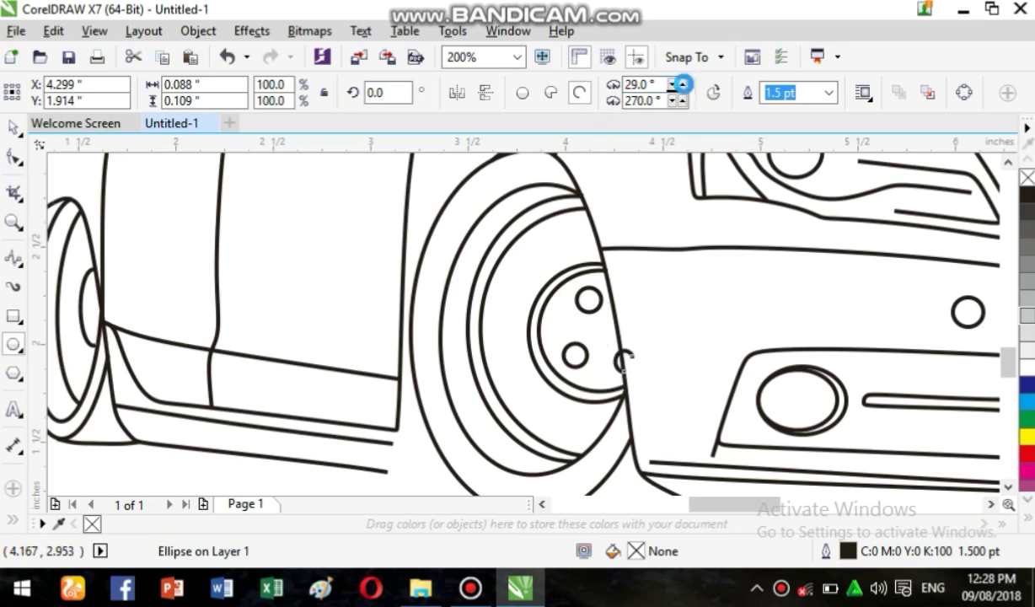
{"action": "left_click", "coordinate": [683, 84]}
{"action": "left_click", "coordinate": [683, 84]}
{"action": "left_click", "coordinate": [683, 84]}
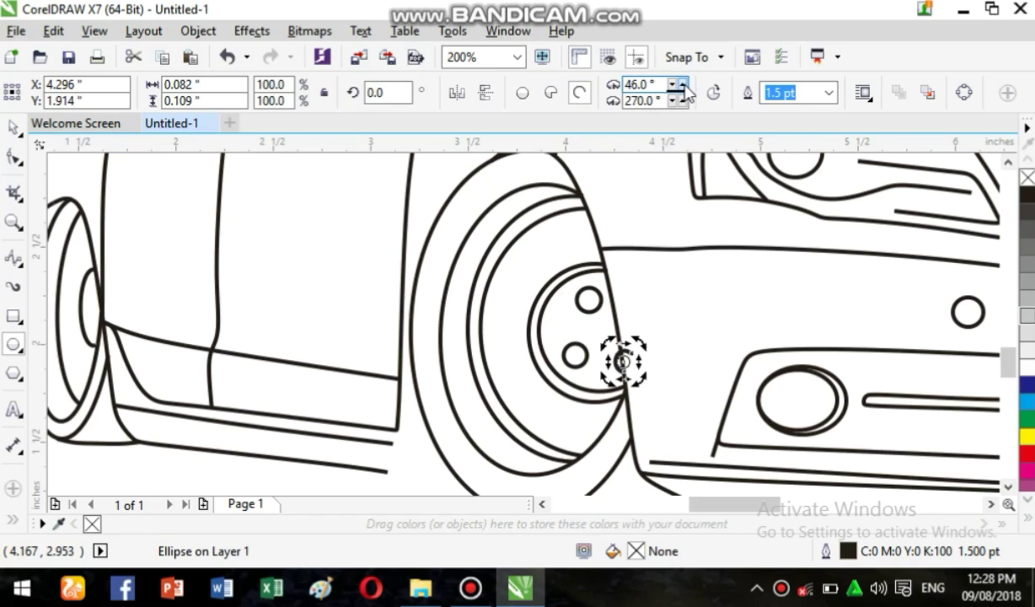
{"action": "left_click", "coordinate": [683, 84]}
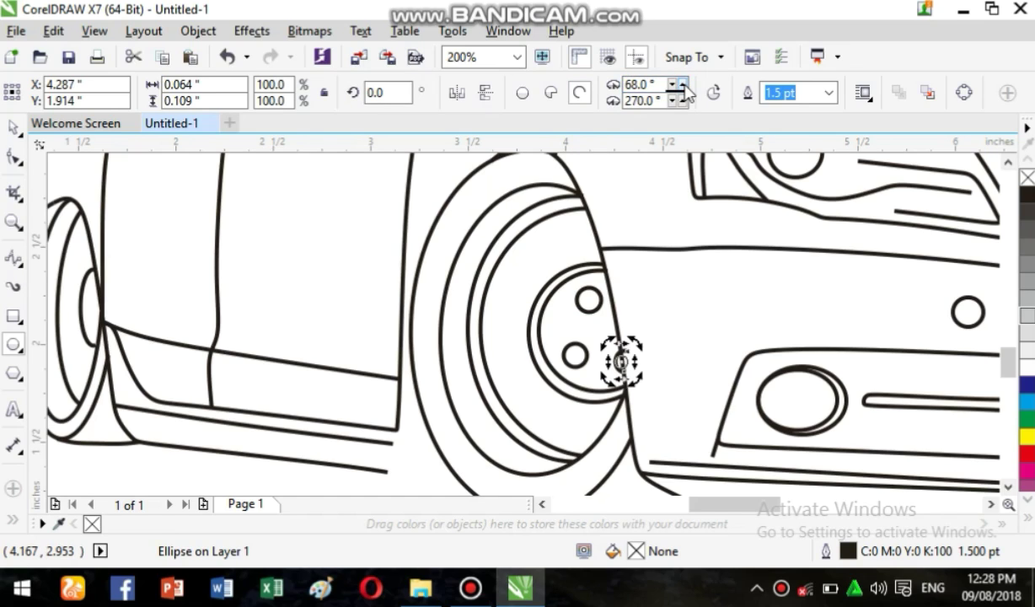
{"action": "left_click", "coordinate": [683, 85]}
{"action": "left_click", "coordinate": [683, 84]}
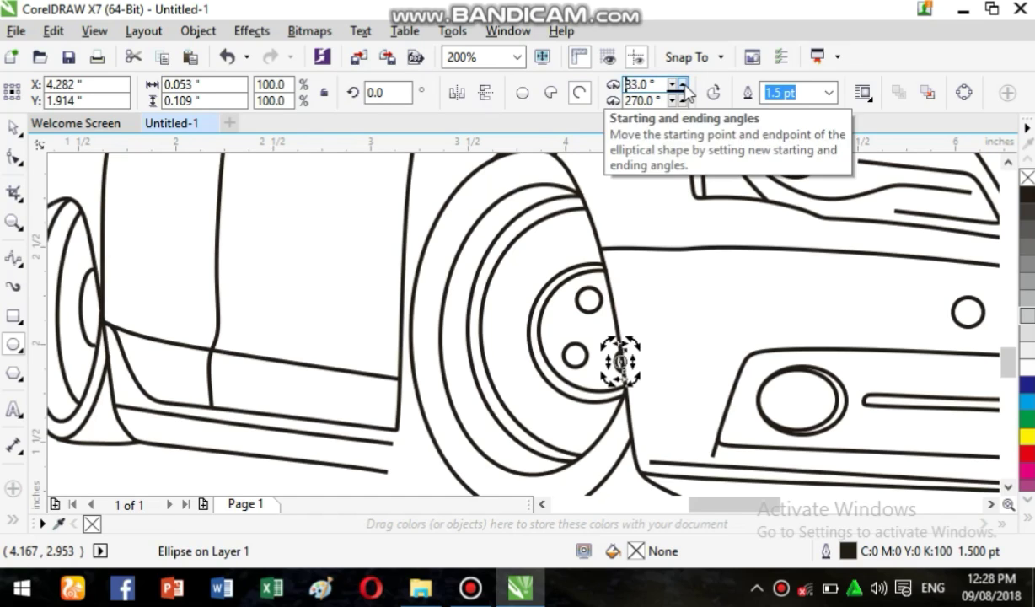
{"action": "left_click", "coordinate": [683, 84]}
{"action": "left_click", "coordinate": [683, 85]}
{"action": "left_click", "coordinate": [682, 85]}
{"action": "left_click", "coordinate": [683, 84]}
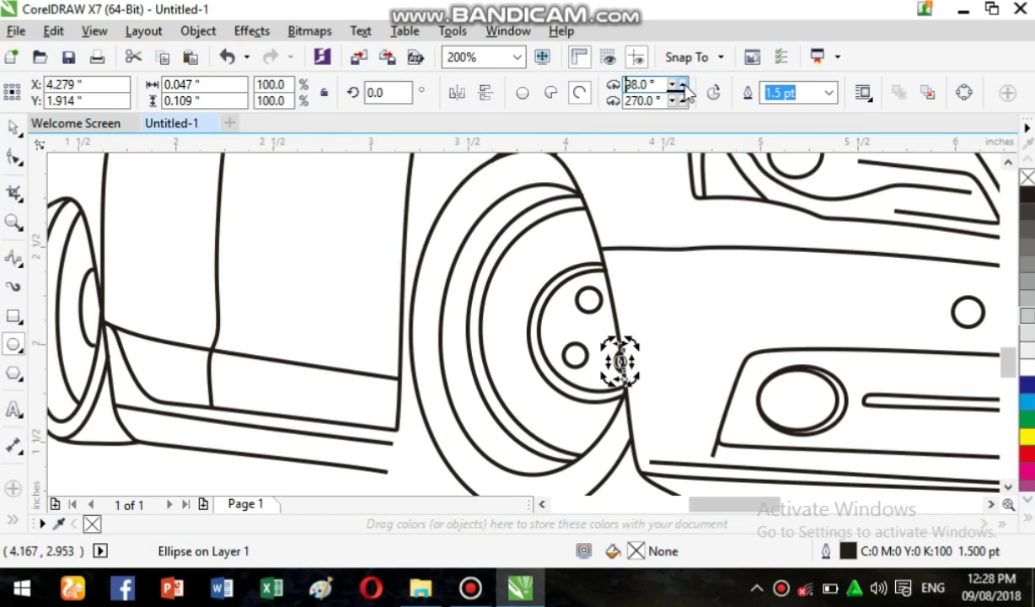
{"action": "left_click", "coordinate": [682, 85]}
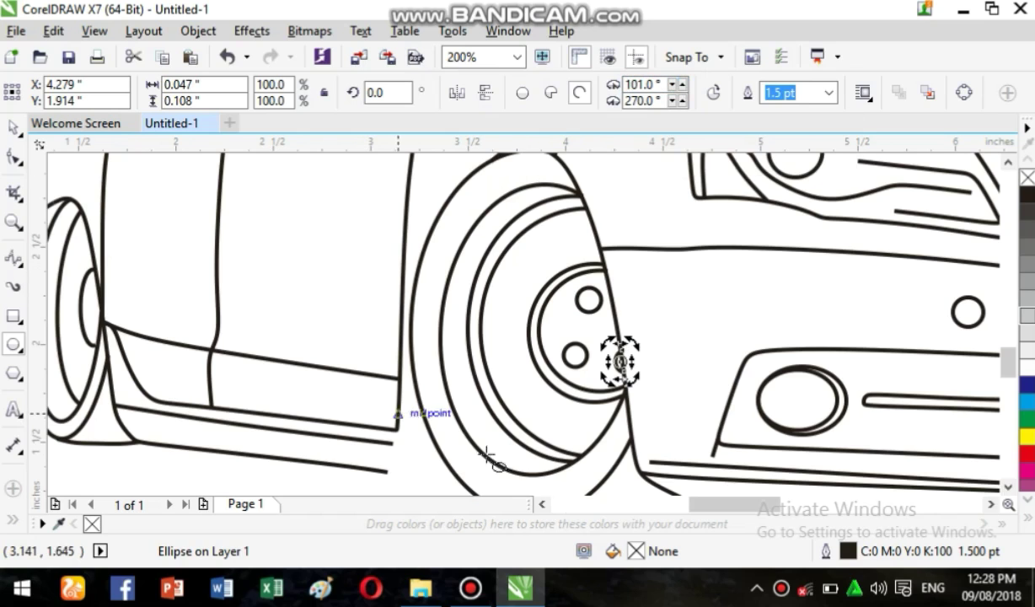
Step: Draw a B-spline ground line about 1 inch long from the bottom of the front tyre to the bumper's lower corner
{"action": "scroll", "coordinate": [843, 346], "scroll_direction": "down", "scroll_amount": 3}
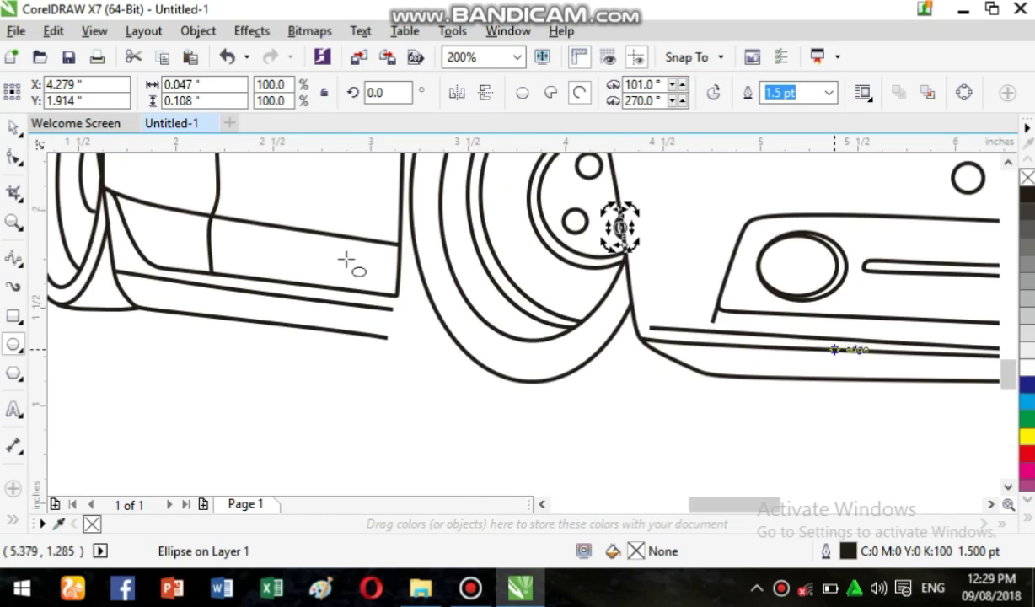
{"action": "left_click", "coordinate": [12, 260]}
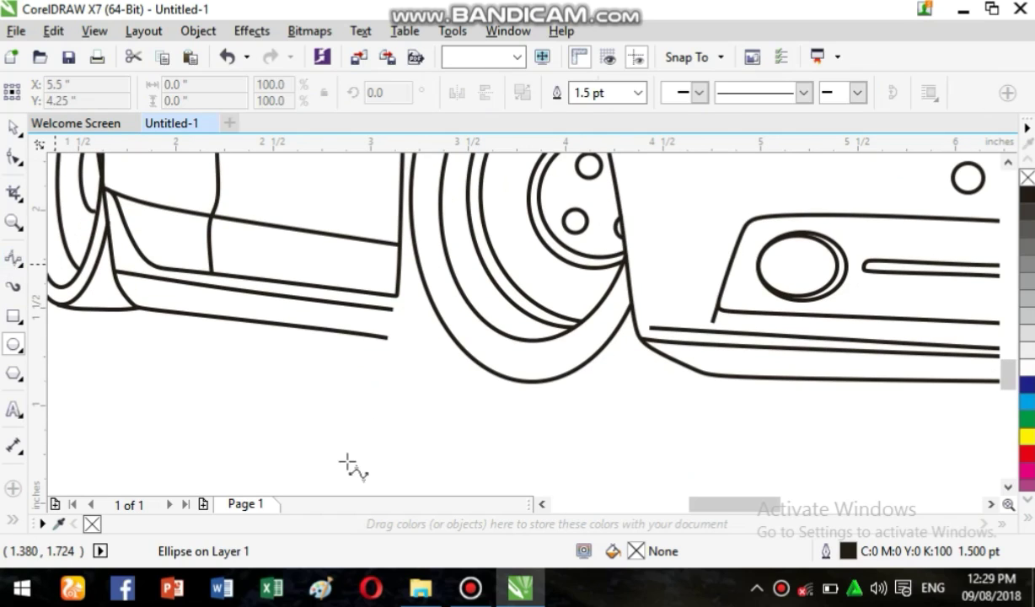
{"action": "left_click", "coordinate": [519, 380]}
{"action": "mouse_move", "coordinate": [553, 385]}
{"action": "left_mouse_down"}
{"action": "mouse_move", "coordinate": [655, 370]}
{"action": "mouse_move", "coordinate": [705, 387]}
{"action": "left_mouse_up"}
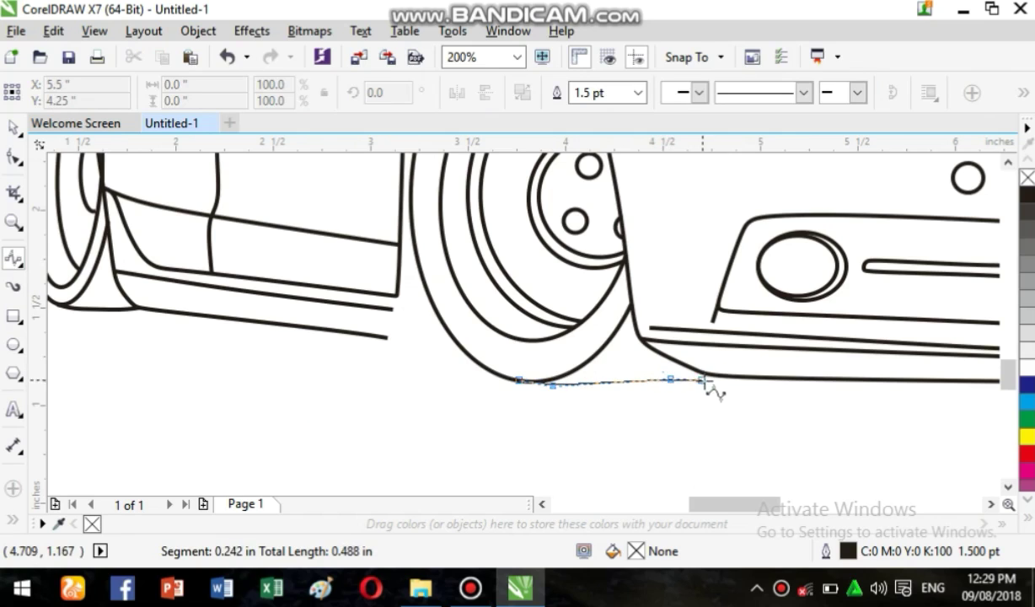
{"action": "left_click", "coordinate": [712, 381]}
{"action": "double_click", "coordinate": [718, 377]}
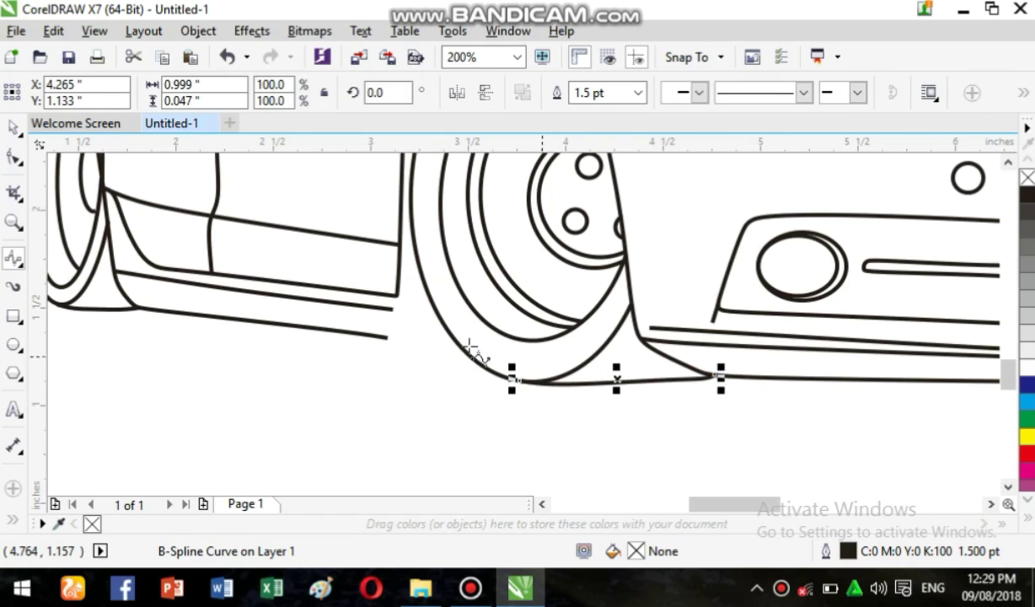
Step: Extend the lowest side sill line to the front tyre with a short, slightly upturned B-spline curve
{"action": "left_click", "coordinate": [517, 56]}
{"action": "left_click", "coordinate": [464, 223]}
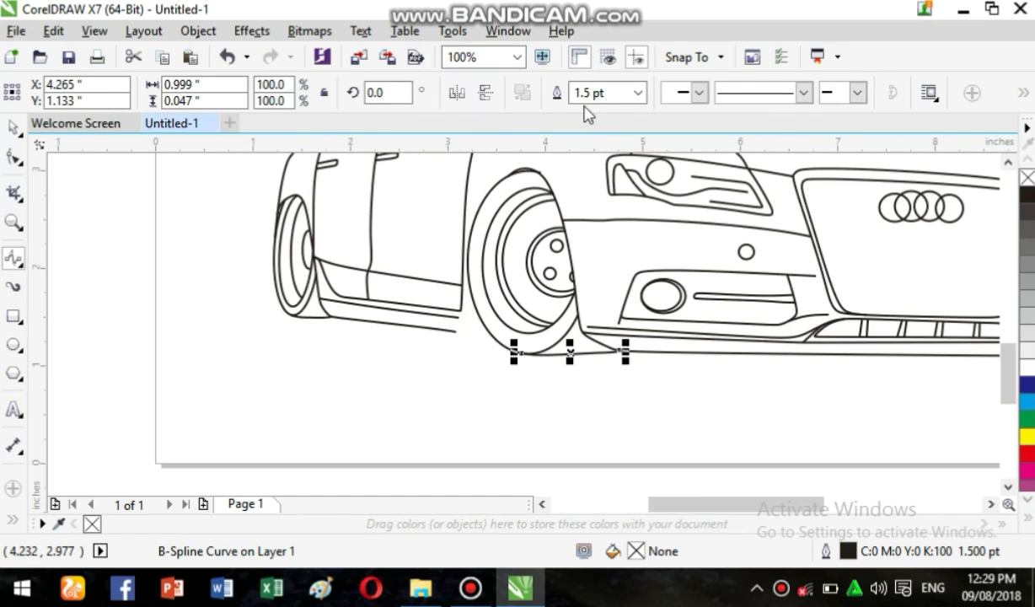
{"action": "left_click", "coordinate": [517, 56]}
{"action": "left_click", "coordinate": [497, 228]}
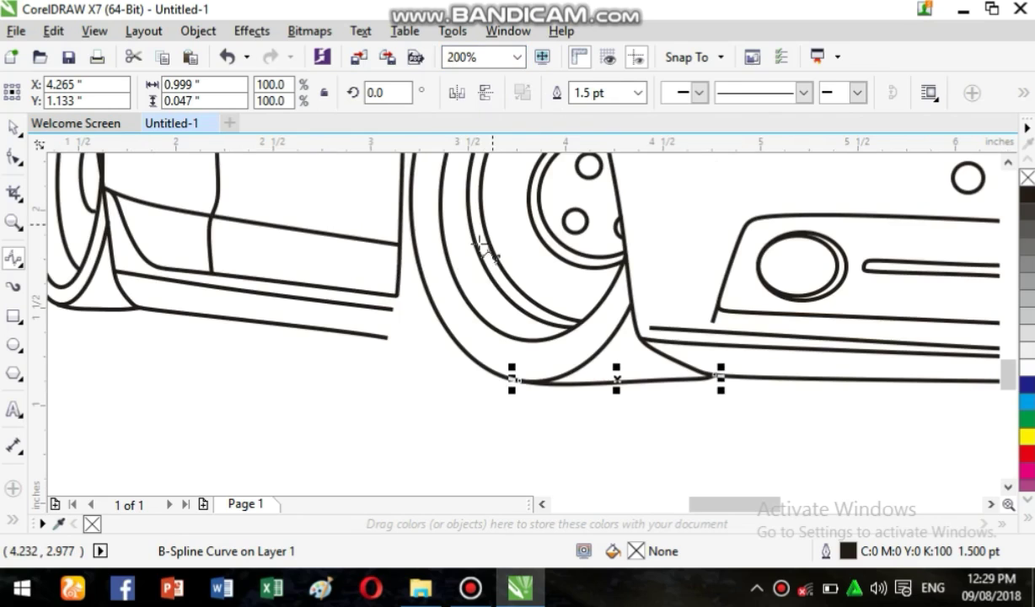
{"action": "left_click", "coordinate": [388, 338]}
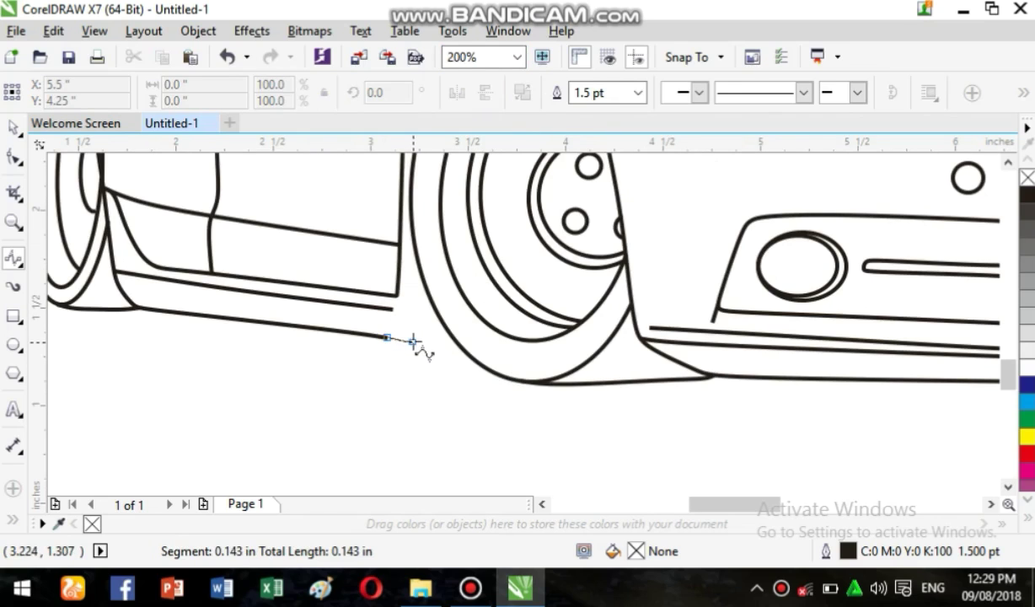
{"action": "left_click", "coordinate": [412, 340]}
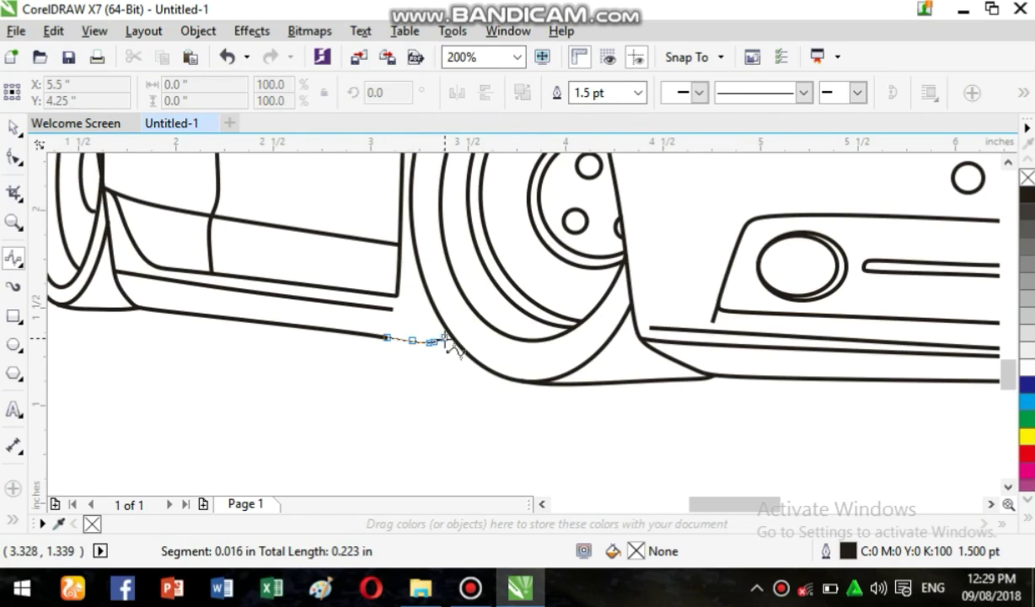
{"action": "double_click", "coordinate": [454, 342]}
Step: Draw a near-vertical B-spline end line, about 0.3 inches high, from the sill's lower corner up along the front tyre
{"action": "left_click", "coordinate": [432, 341]}
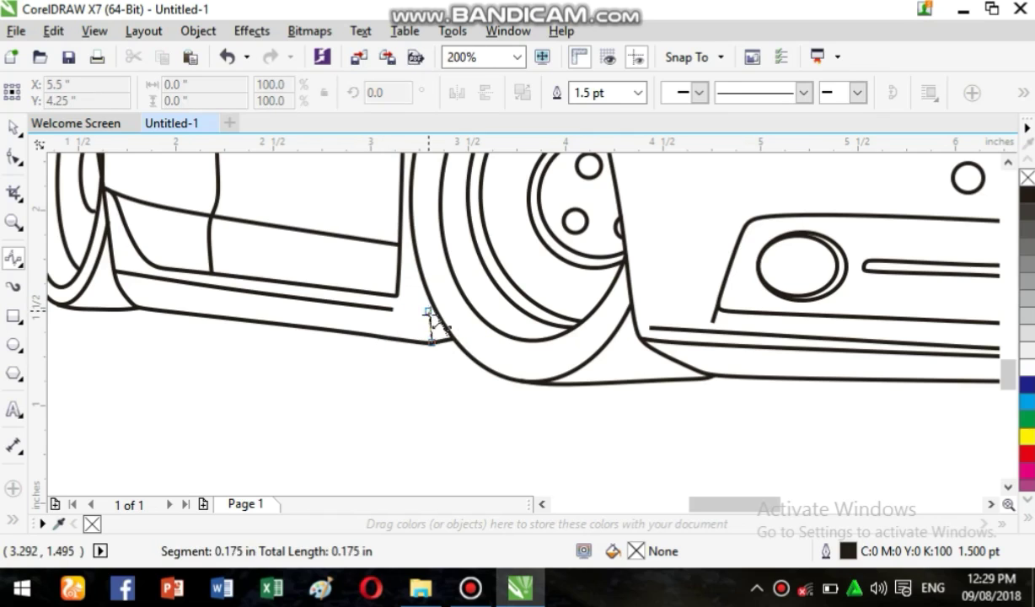
{"action": "left_click", "coordinate": [425, 284]}
{"action": "double_click", "coordinate": [419, 291]}
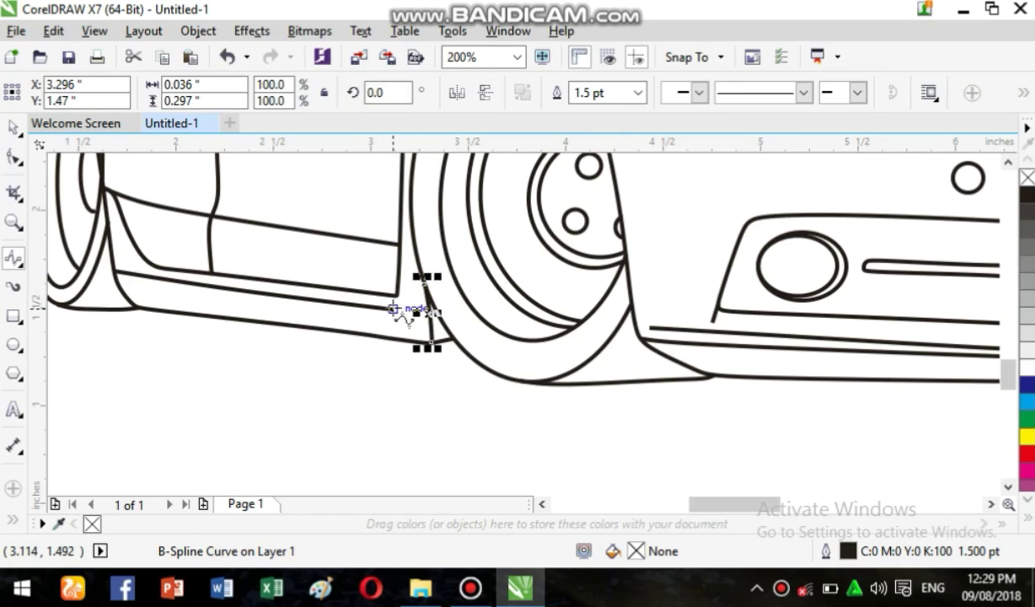
Step: Extend the two upper side sill lines with short B-spline segments to meet the sill's end line
{"action": "left_click", "coordinate": [392, 310]}
{"action": "left_click", "coordinate": [430, 314]}
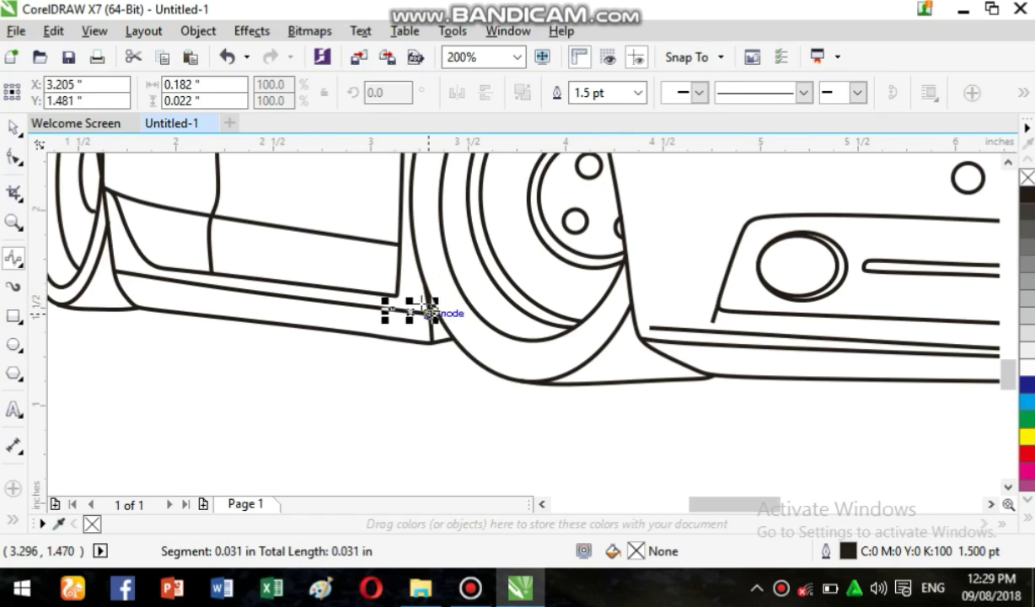
{"action": "double_click", "coordinate": [430, 314]}
{"action": "left_click", "coordinate": [397, 297]}
{"action": "left_click", "coordinate": [430, 300]}
{"action": "double_click", "coordinate": [430, 301]}
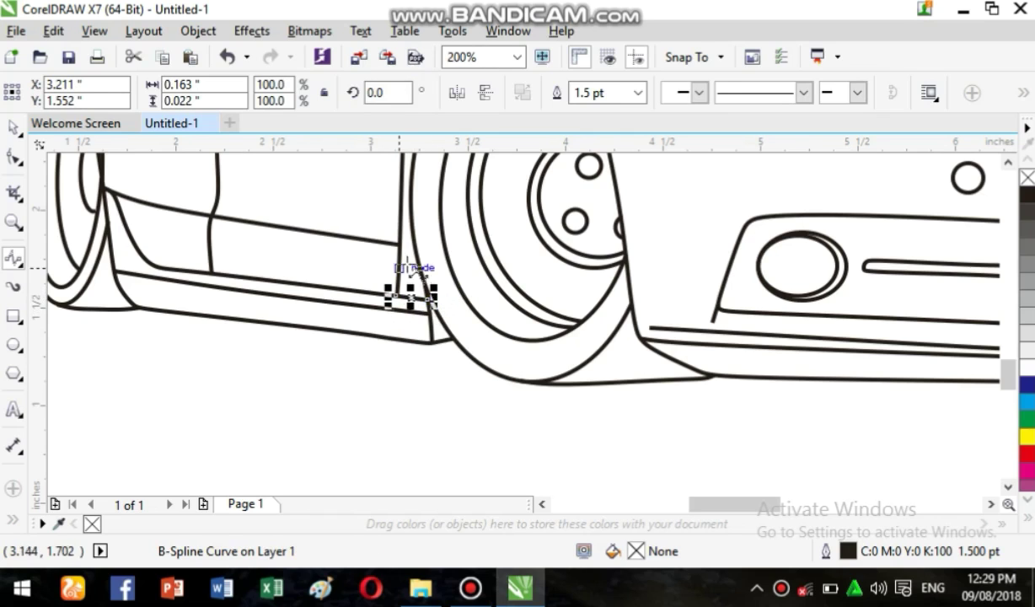
Step: Add a two-line artistic text credit near the rear wheel reading "BY YOUTUBE" with the channel creator's name underneath, in 24 pt Arial
{"action": "left_click", "coordinate": [518, 57]}
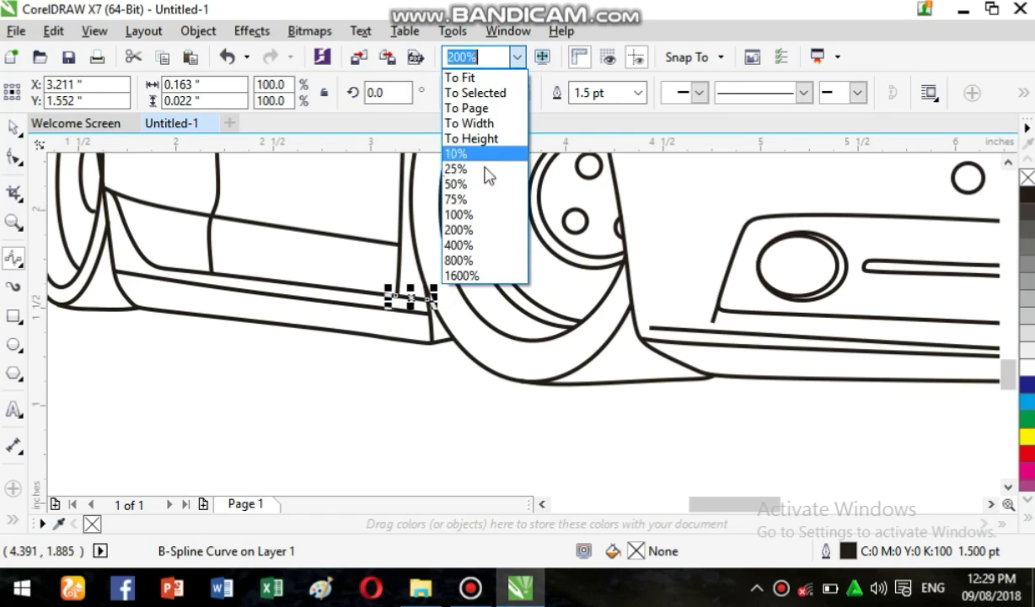
{"action": "left_click", "coordinate": [481, 200]}
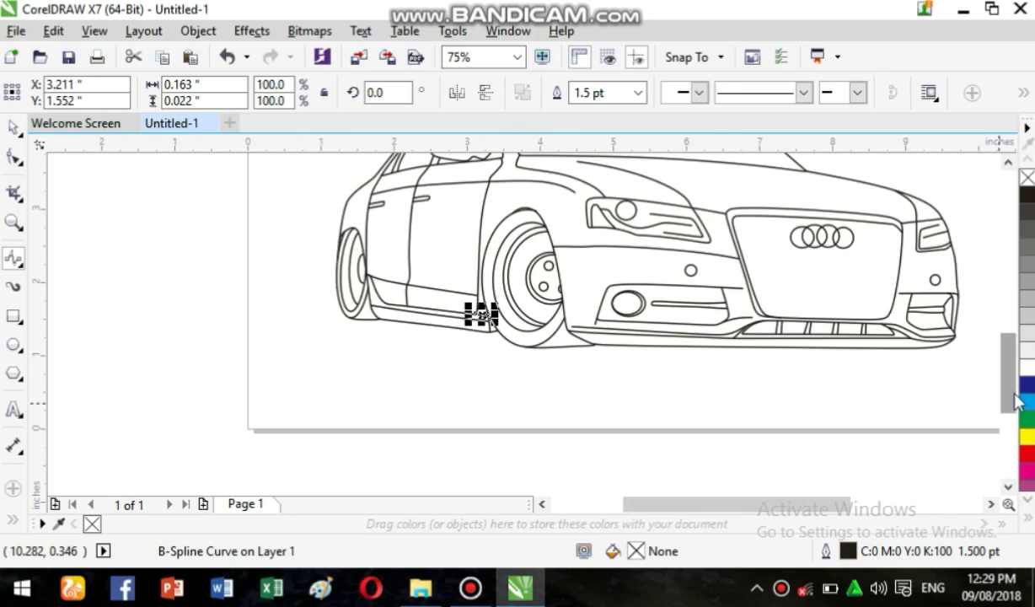
{"action": "left_click_drag", "start_coordinate": [1009, 398], "coordinate": [1009, 377]}
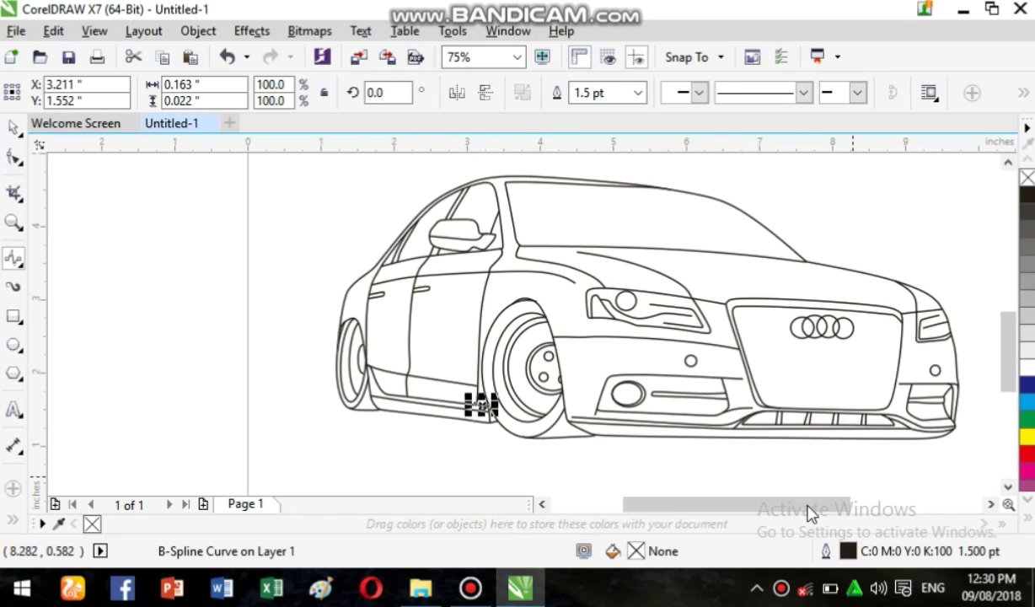
{"action": "left_click_drag", "start_coordinate": [804, 506], "coordinate": [822, 505]}
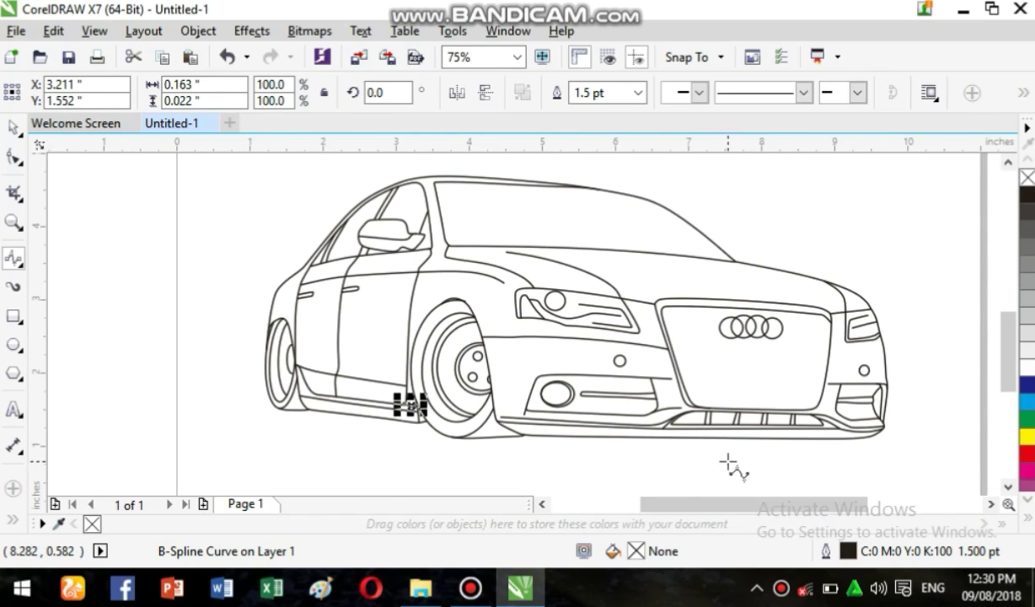
{"action": "left_click", "coordinate": [15, 129]}
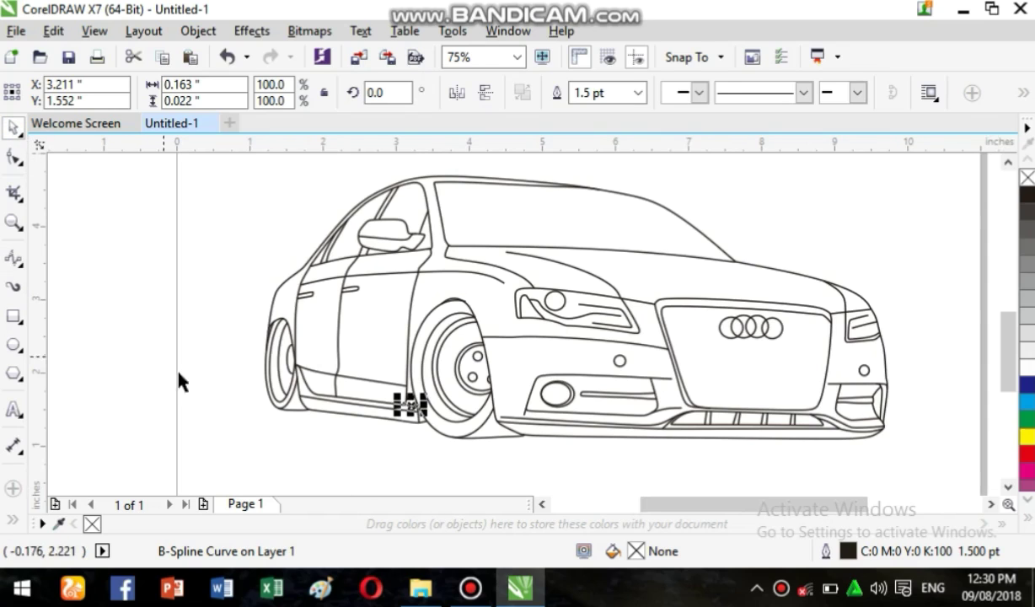
{"action": "left_click", "coordinate": [230, 459]}
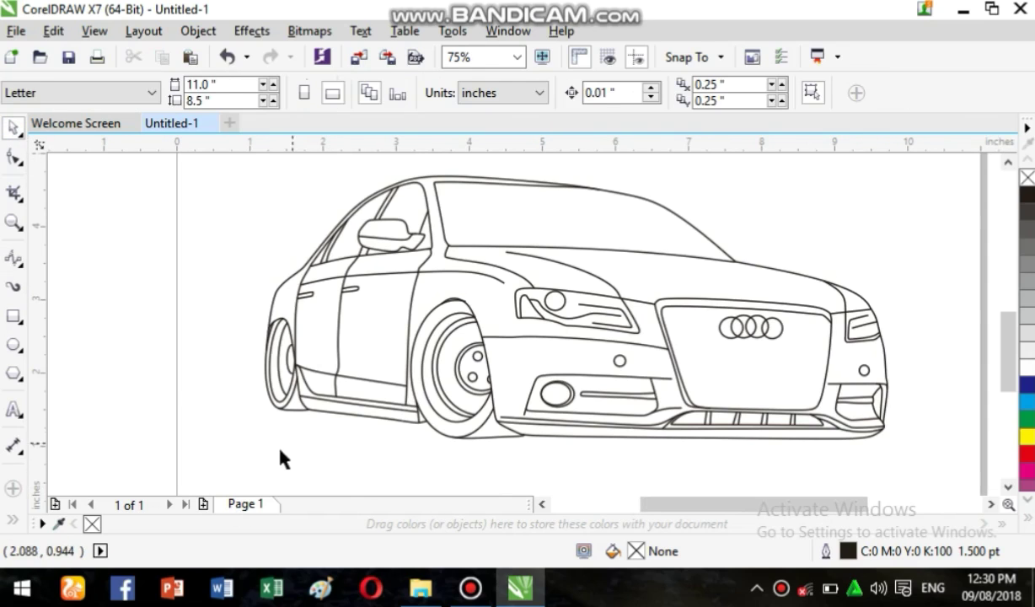
{"action": "left_click", "coordinate": [14, 409]}
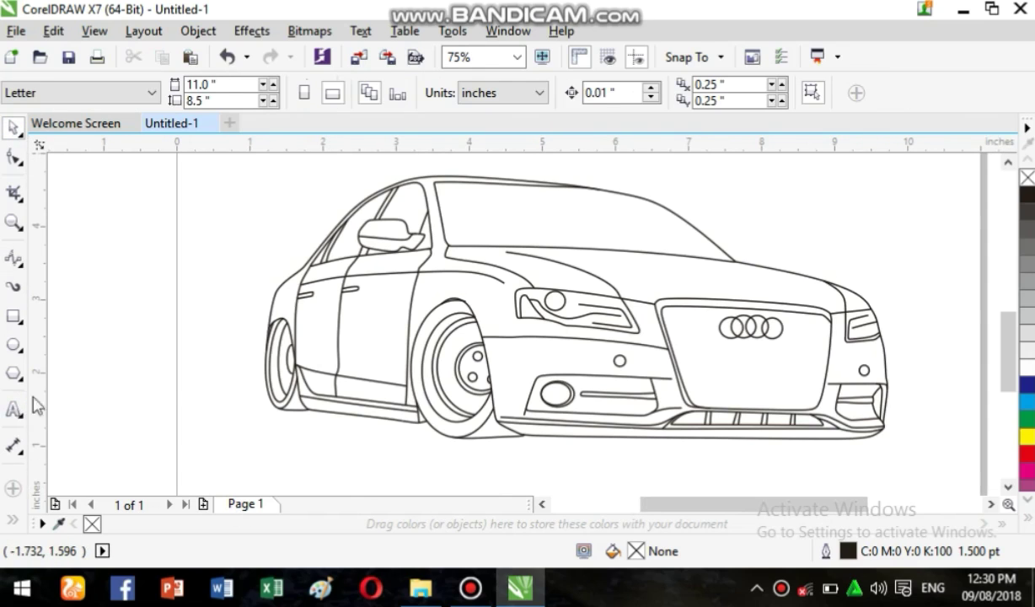
{"action": "left_click", "coordinate": [199, 450]}
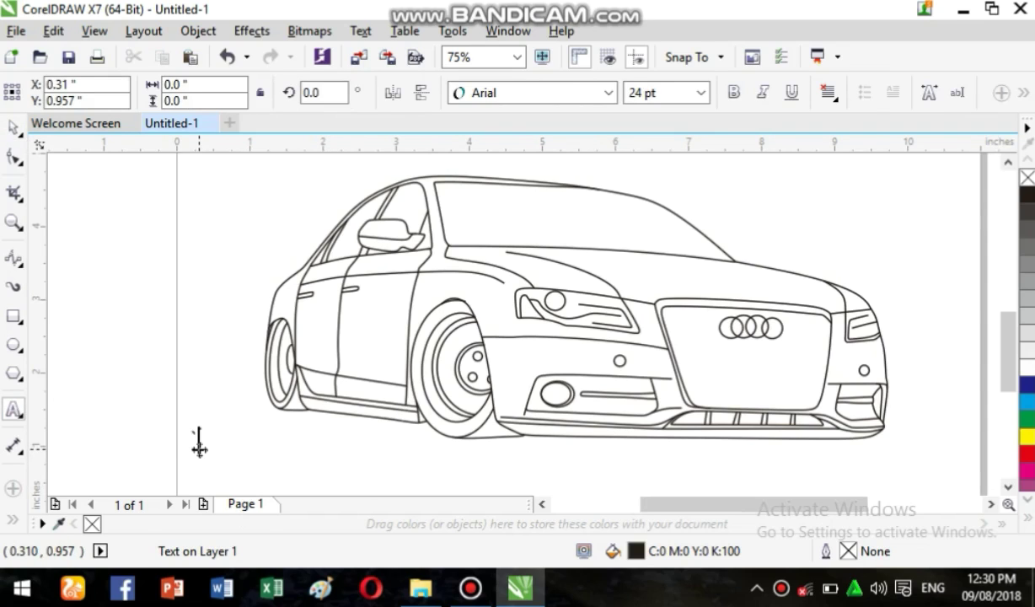
{"action": "type", "text": "."}
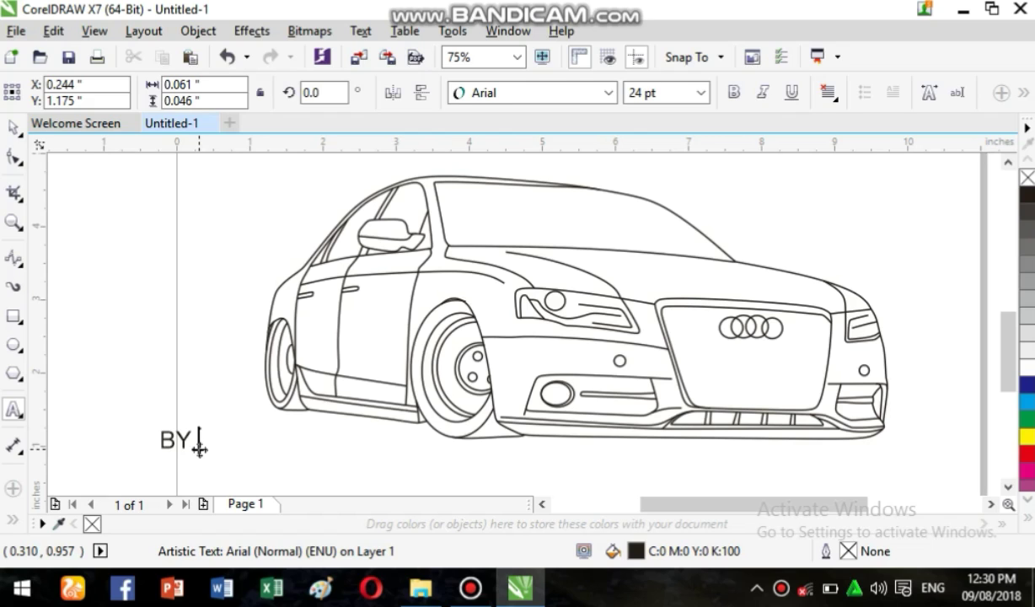
{"action": "type", "text": "YOUTUBE"}
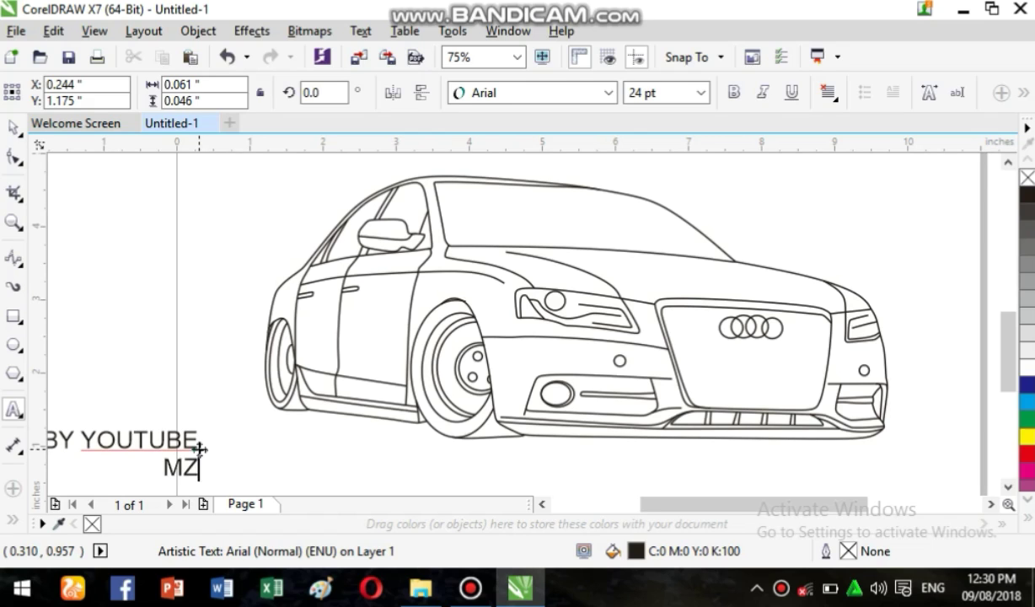
{"action": "type", "text": "MAZ ILHAM"}
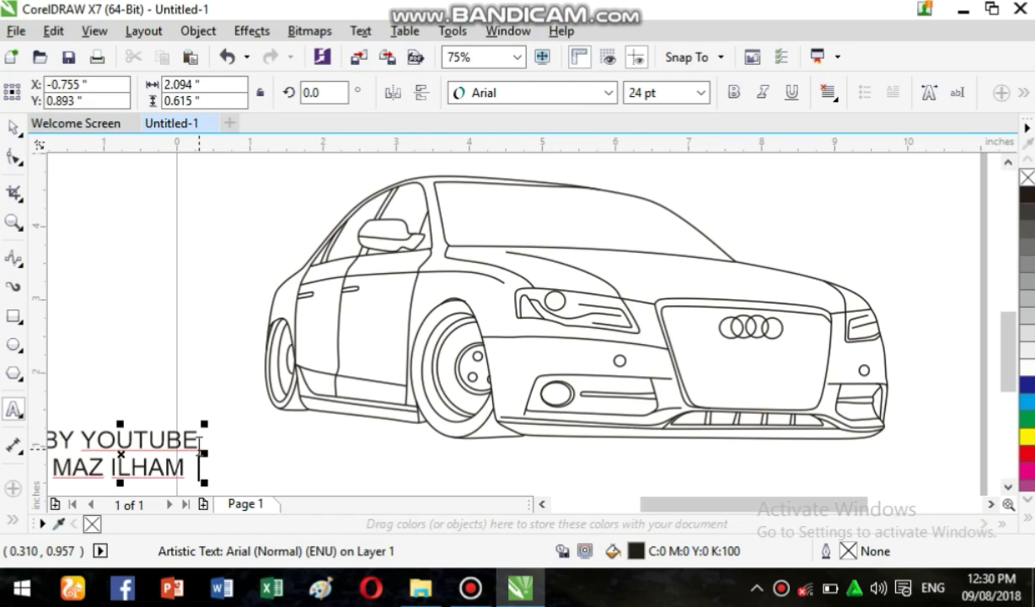
Step: Append "CHANNEL" to the credit's second line and move the text block onto the page below the rear wheel
{"action": "type", "text": " CHANNEL"}
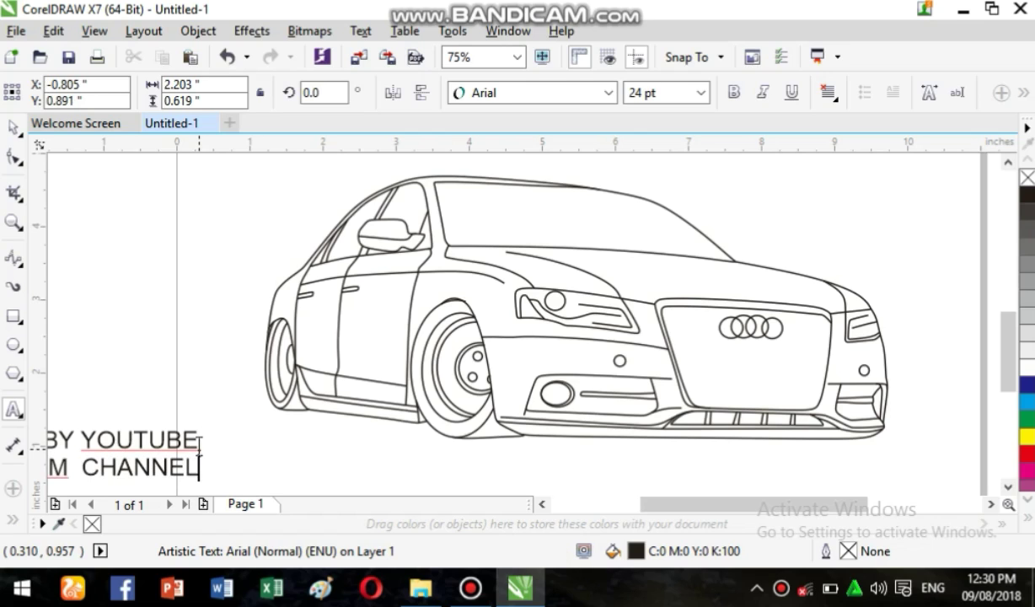
{"action": "key", "text": "ctrl+space"}
{"action": "left_click_drag", "start_coordinate": [81, 462], "coordinate": [264, 461]}
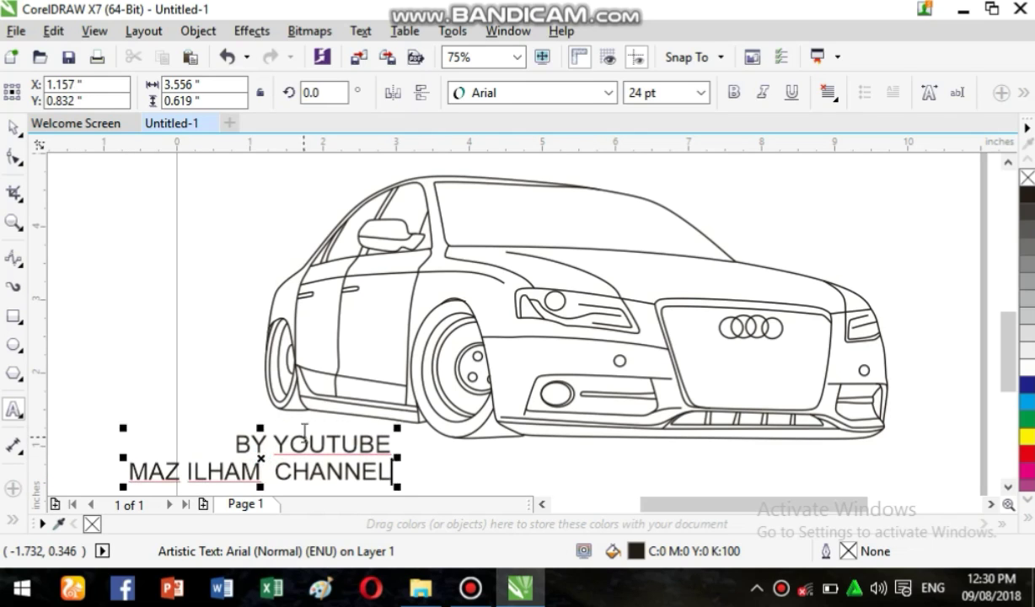
Step: Change the font of both credit lines to Baskerville Old Face
{"action": "left_click", "coordinate": [196, 432]}
{"action": "left_click_drag", "start_coordinate": [221, 438], "coordinate": [413, 375]}
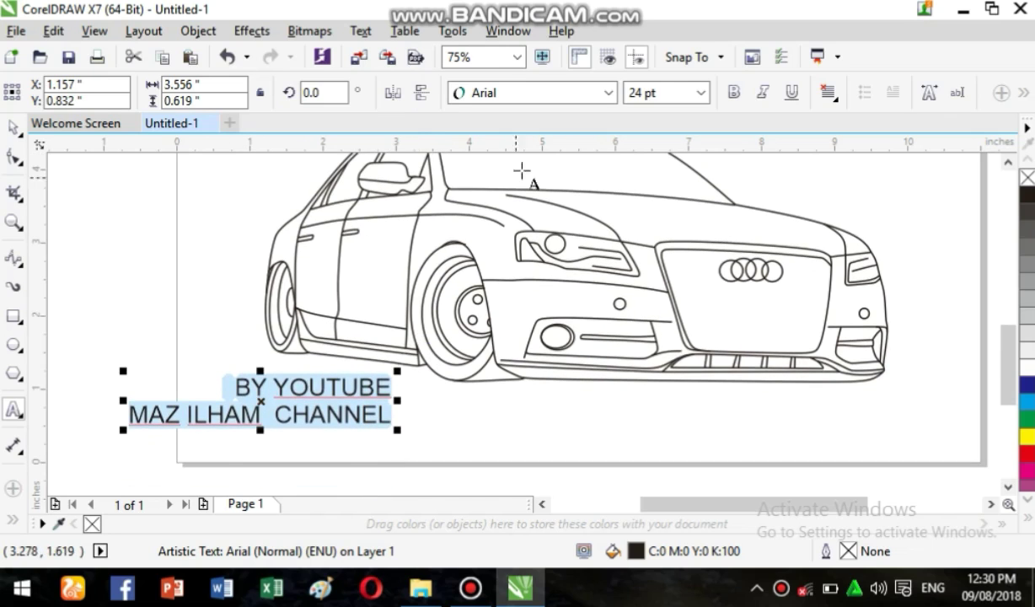
{"action": "left_click", "coordinate": [607, 93]}
{"action": "left_click", "coordinate": [559, 156]}
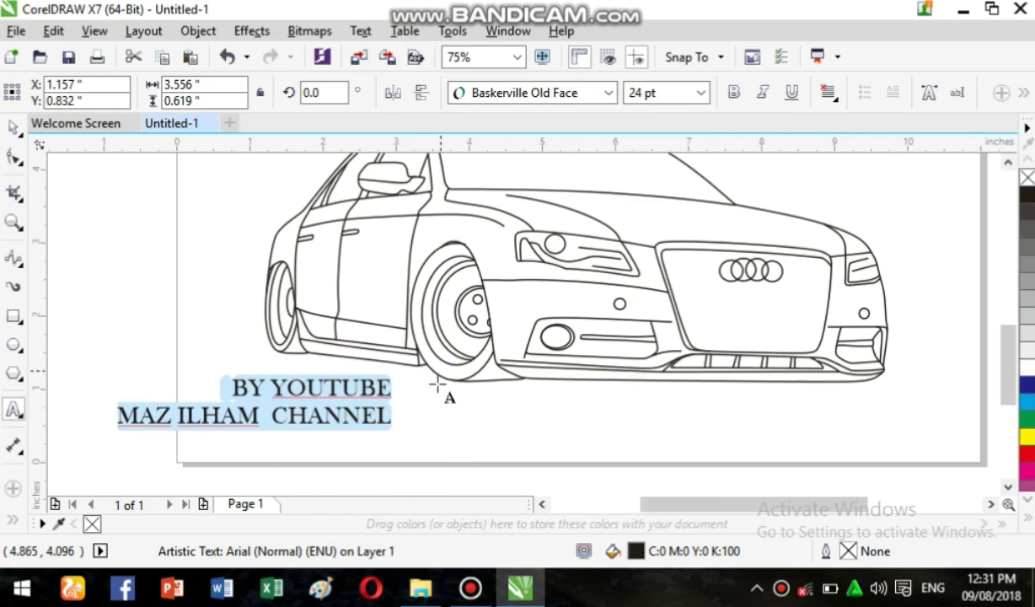
Step: Squash the credit text to about 0.38 inches high and narrow it to about 3.32 inches wide
{"action": "left_click", "coordinate": [253, 413]}
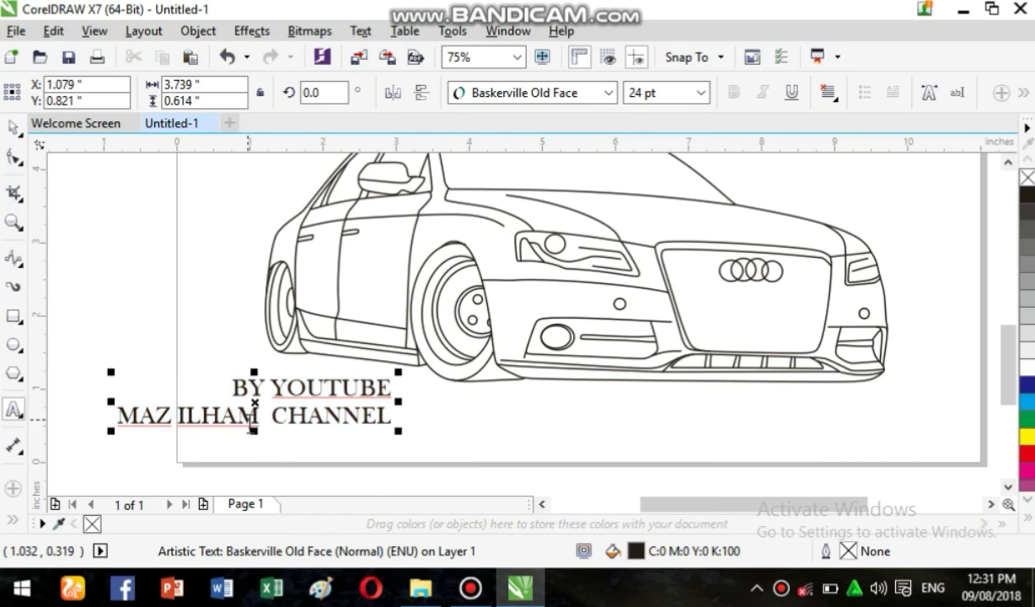
{"action": "left_click_drag", "start_coordinate": [253, 428], "coordinate": [253, 413]}
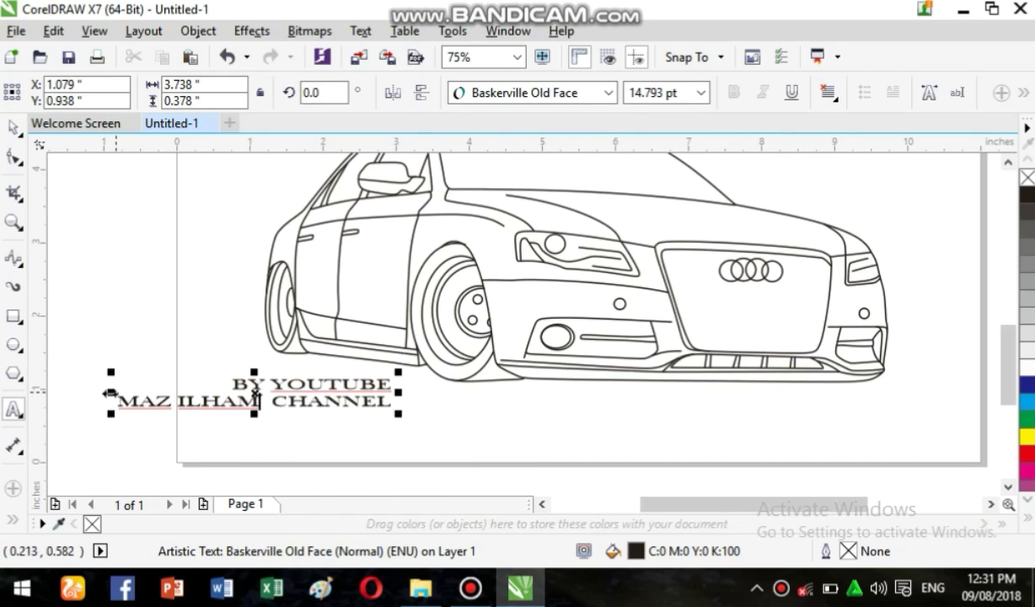
{"action": "left_click_drag", "start_coordinate": [110, 393], "coordinate": [140, 393]}
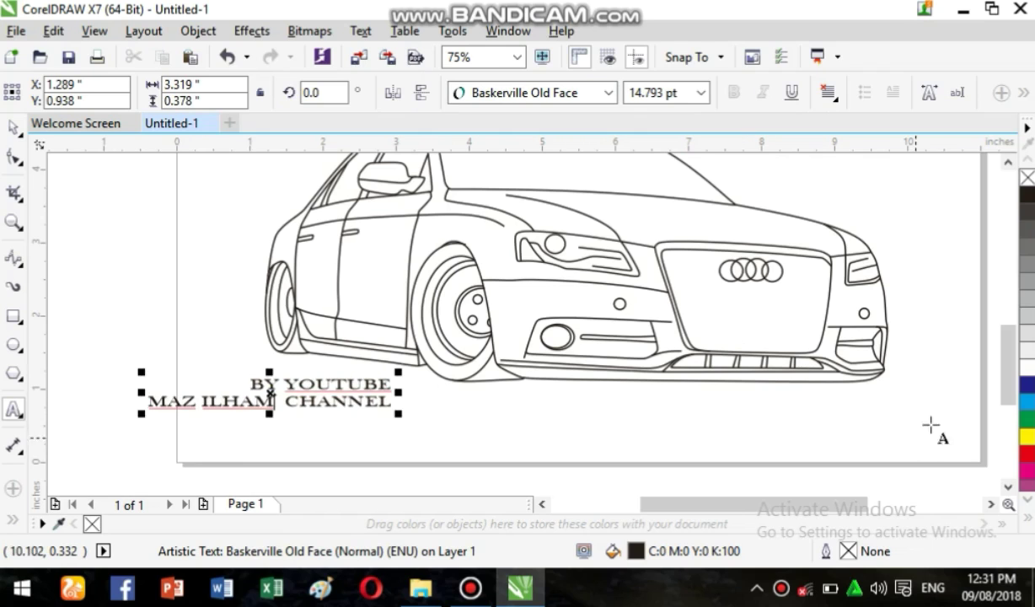
Step: Add a two-line artistic text reading "SELESAI" and "AUDI" in 24 pt Arial above the car's hood
{"action": "scroll", "coordinate": [965, 371], "scroll_direction": "up", "scroll_amount": 3}
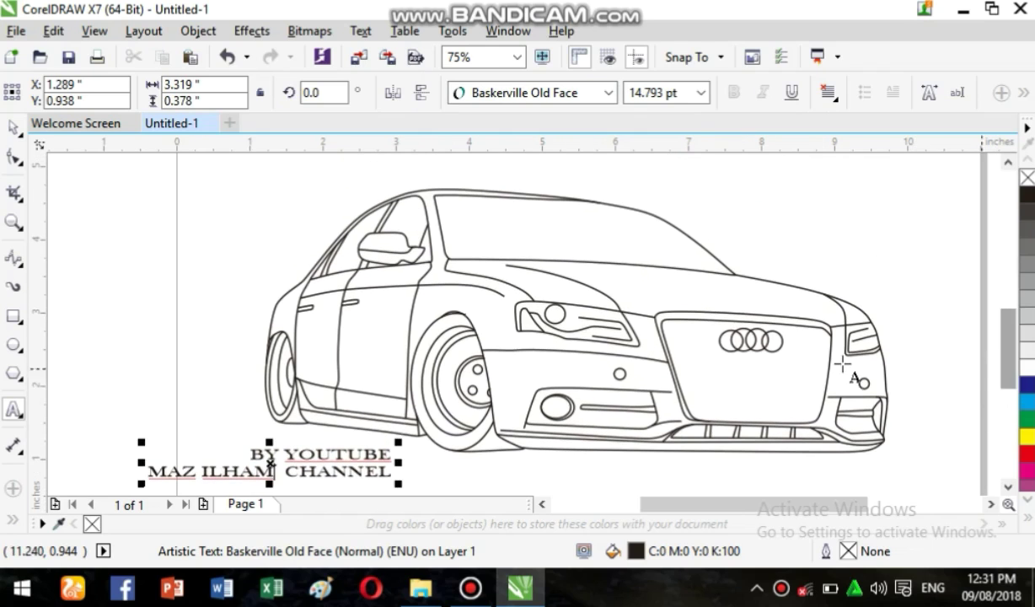
{"action": "left_click", "coordinate": [779, 209]}
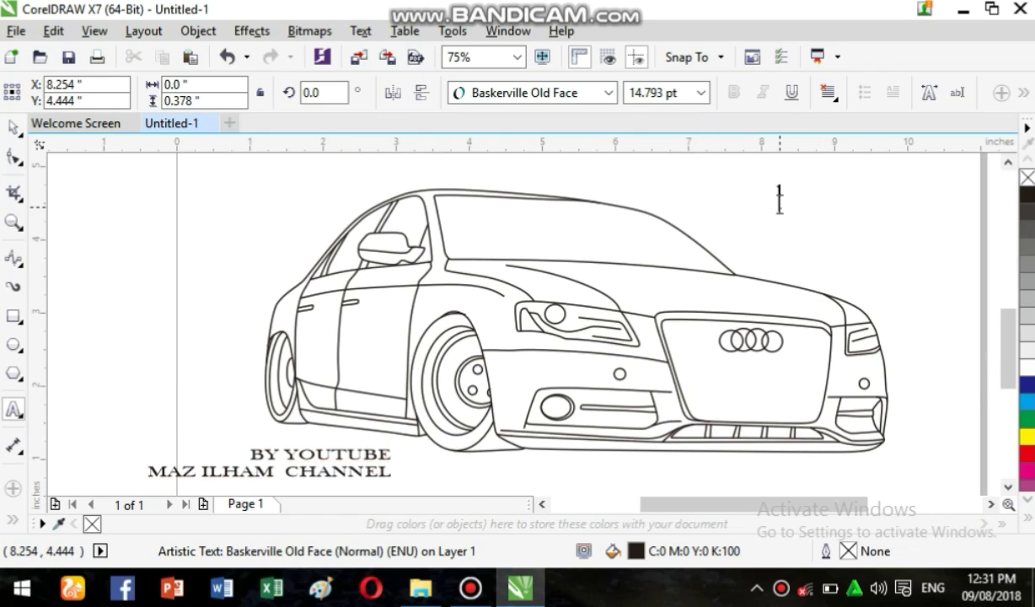
{"action": "type", "text": "SELESAI "}
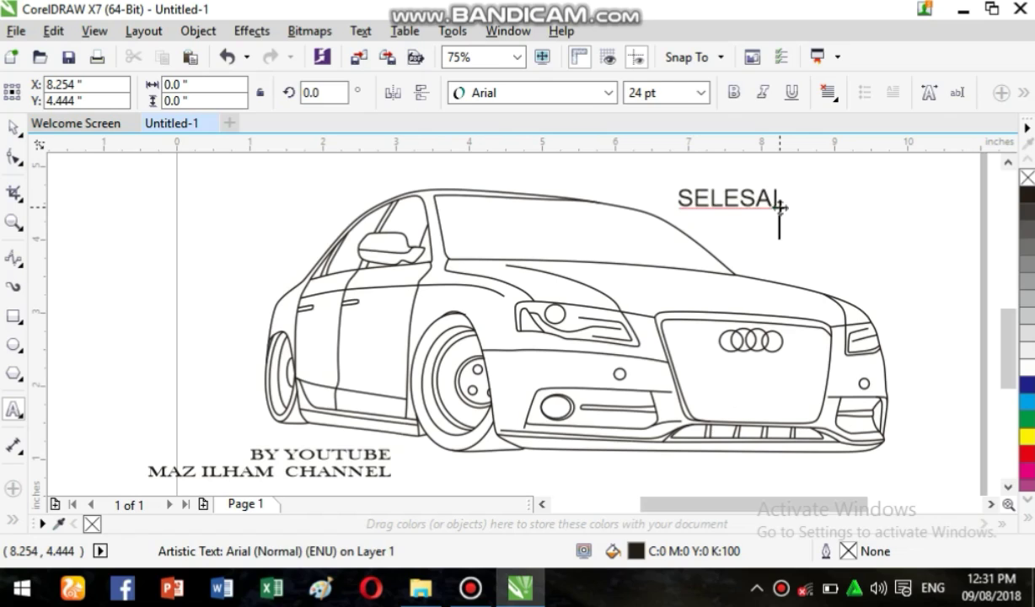
{"action": "type", "text": "AUDI"}
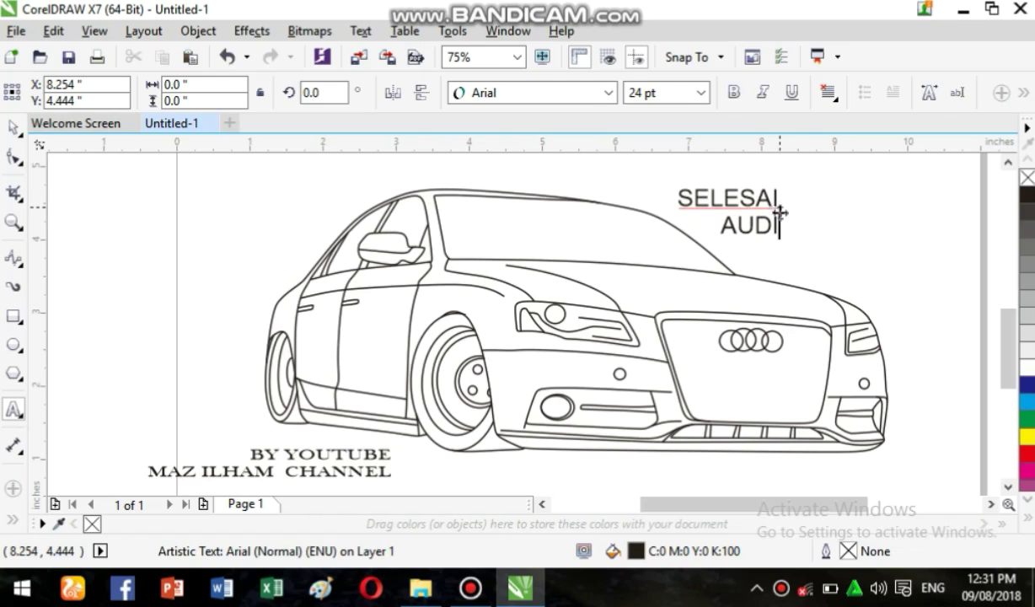
{"action": "key", "text": "Escape"}
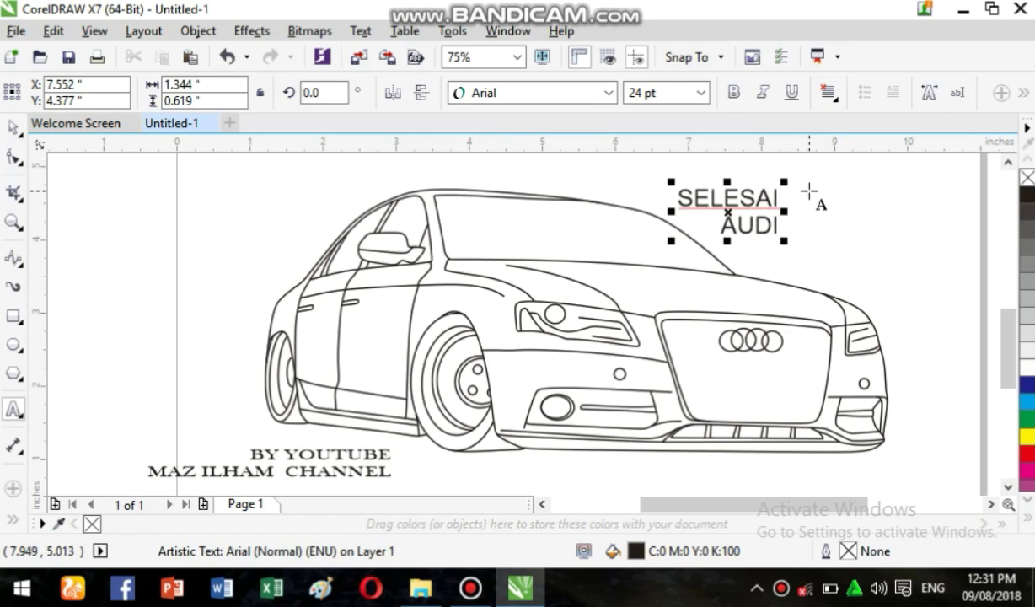
{"action": "left_click", "coordinate": [807, 192]}
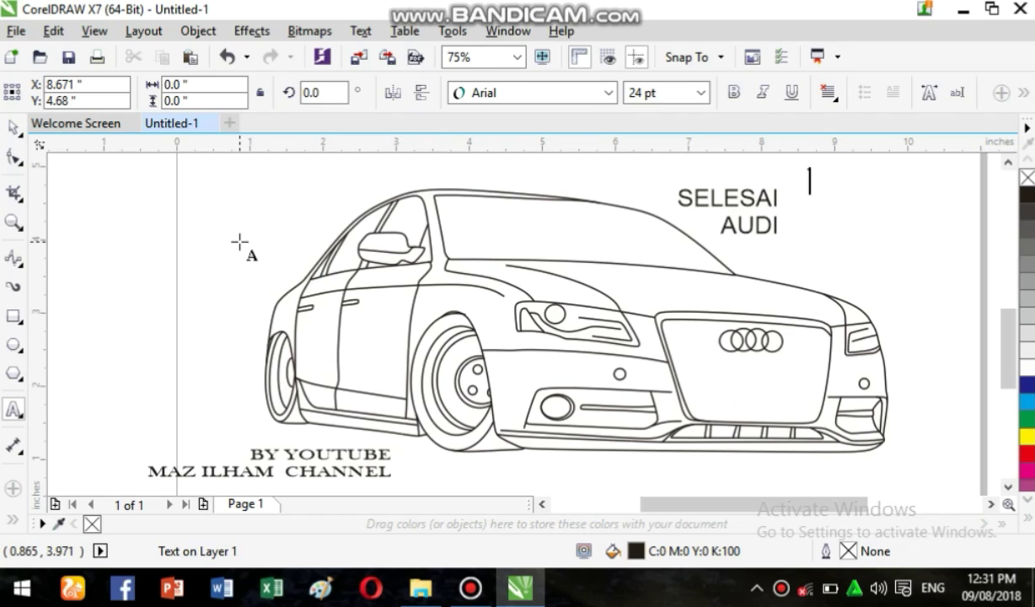
Step: Save the drawing as a CDR file named "AUDI" plus the creator's name in the creator's personal folder on DATA (E:)
{"action": "left_click", "coordinate": [67, 57]}
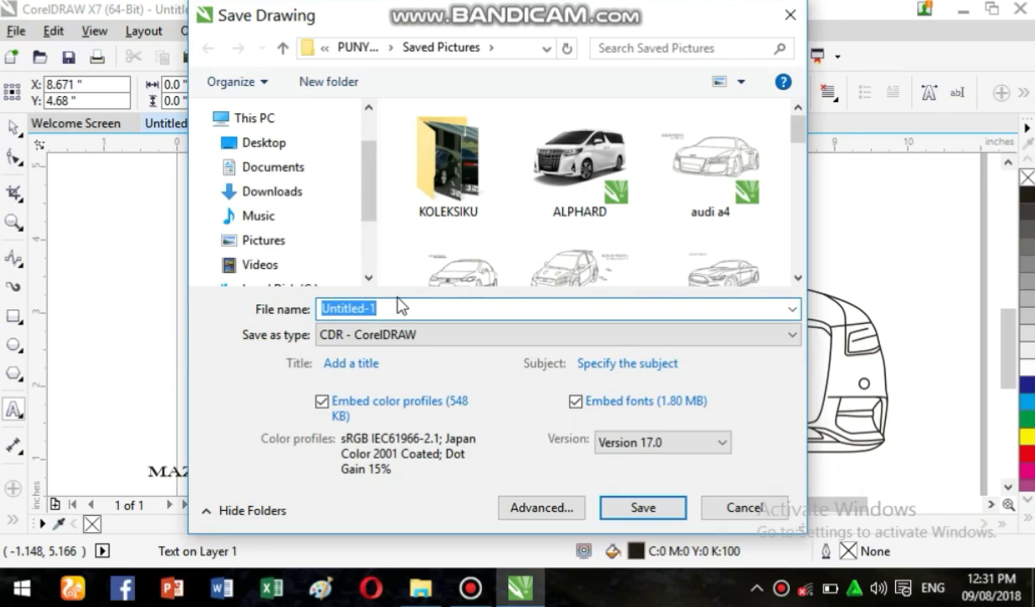
{"action": "key", "text": "BackSpace"}
{"action": "type", "text": "AUDI"}
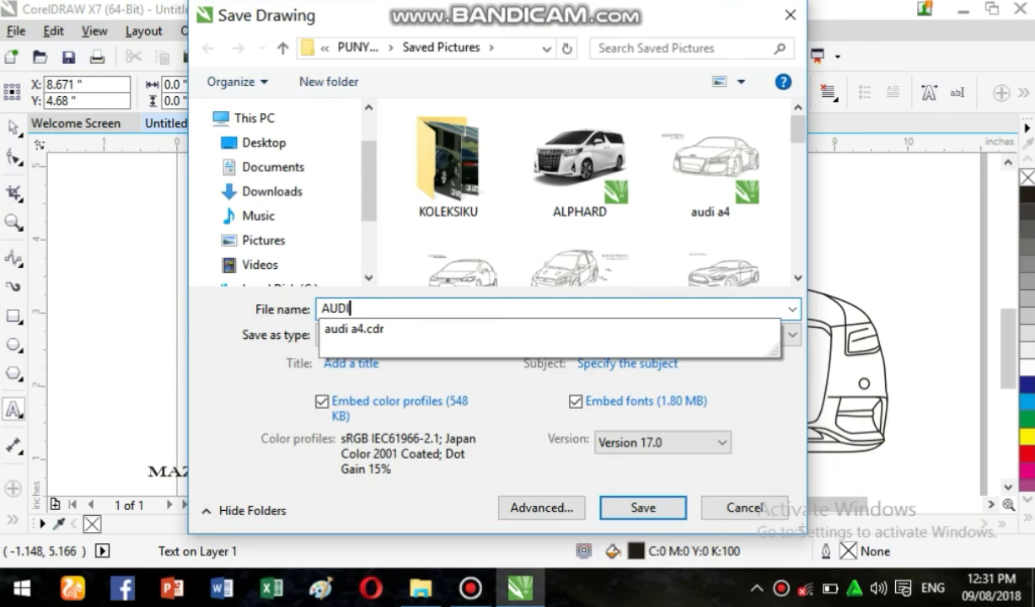
{"action": "type", "text": " ILHAM"}
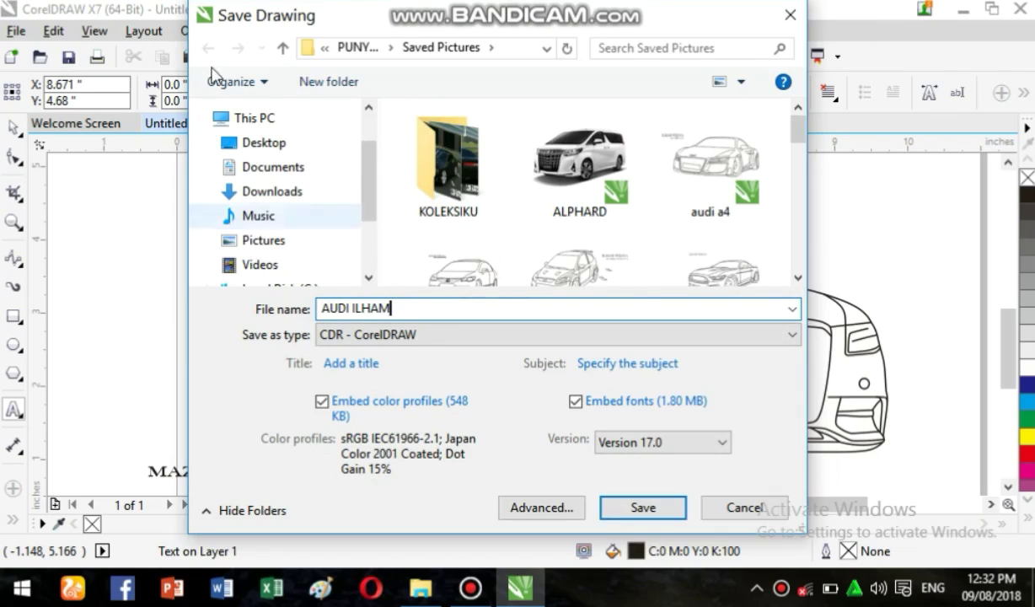
{"action": "scroll", "coordinate": [365, 222], "scroll_direction": "down", "scroll_amount": 1}
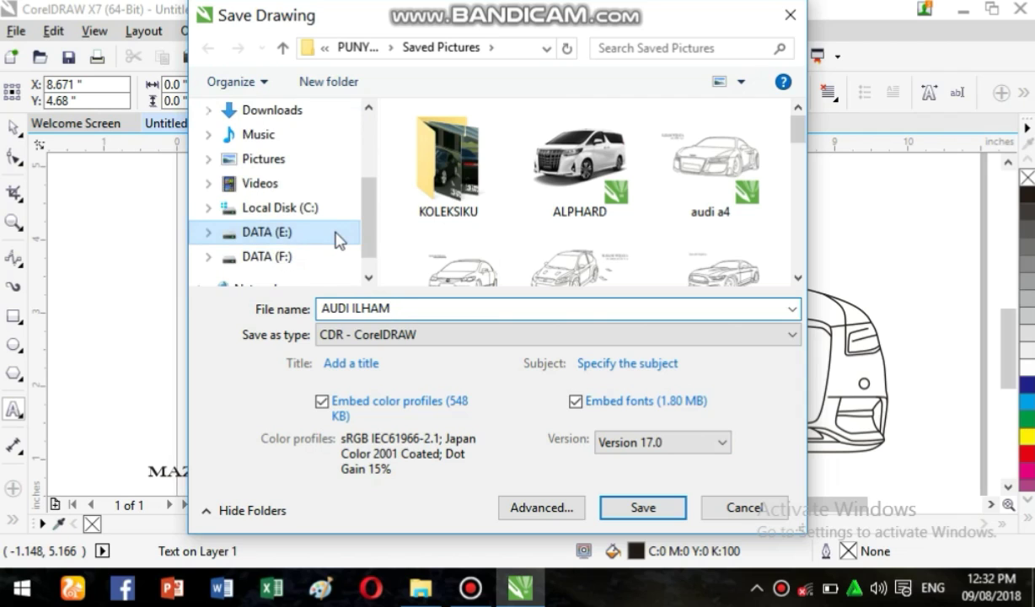
{"action": "left_click", "coordinate": [354, 228]}
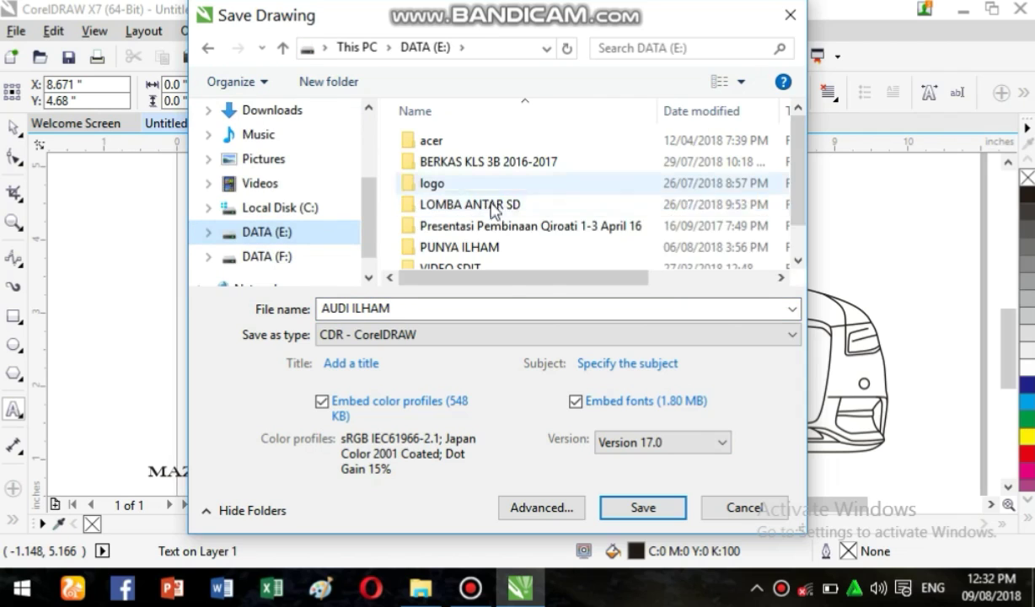
{"action": "double_click", "coordinate": [510, 248]}
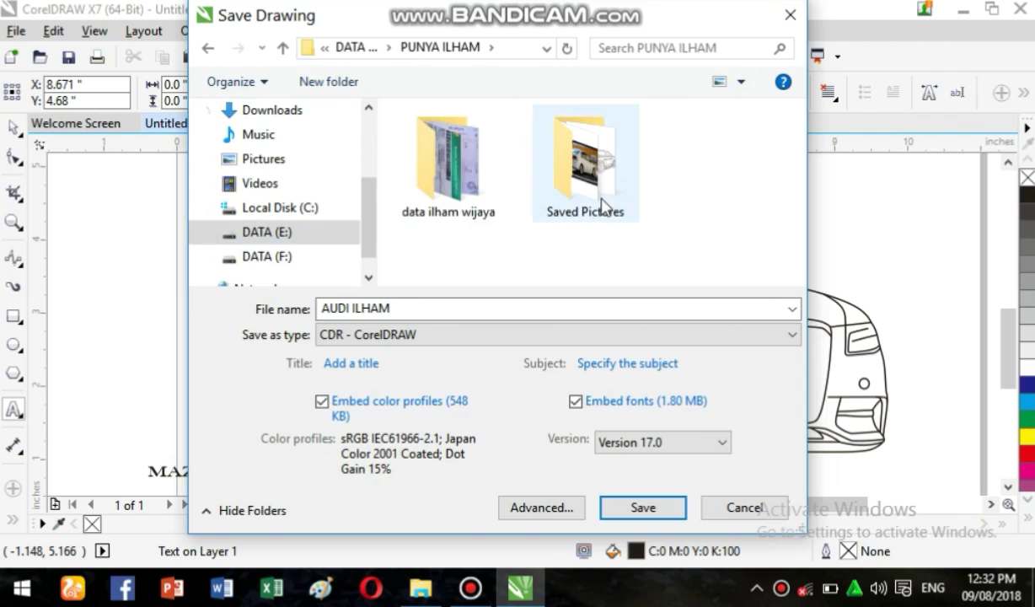
{"action": "left_click", "coordinate": [631, 514]}
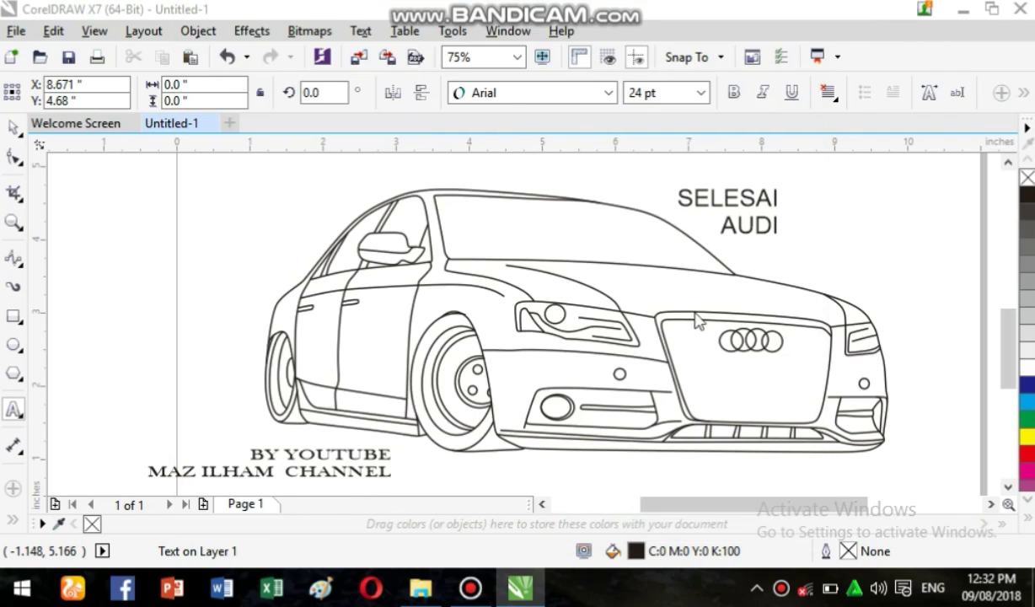